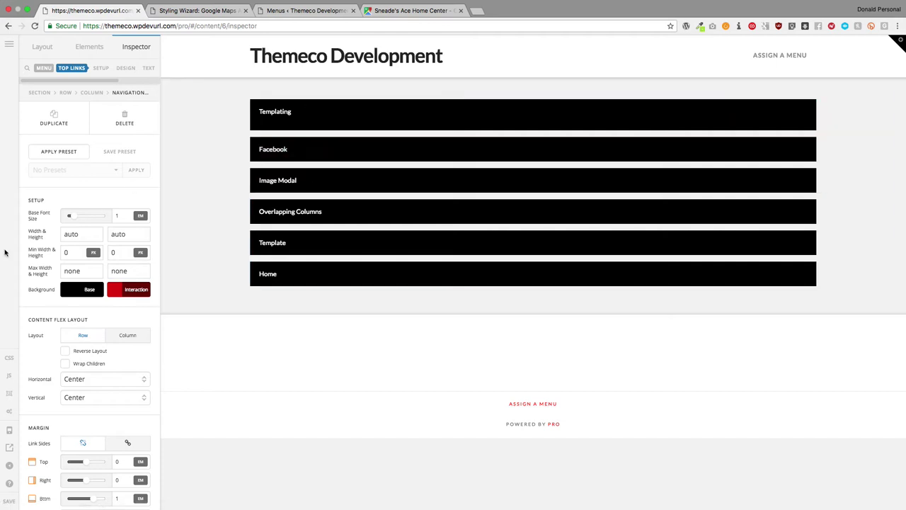
Set the base colour of the top links' secondary text to white
left_click(146, 68)
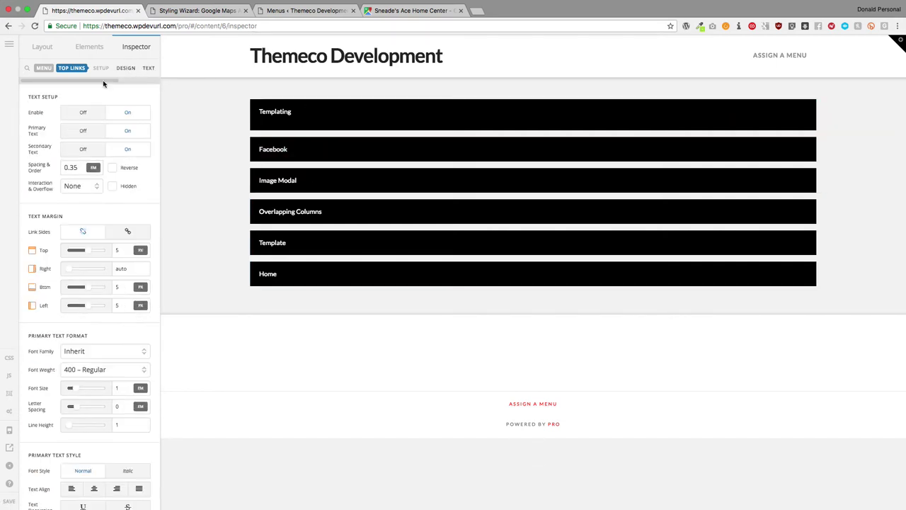
scroll(79, 302, "down", 15)
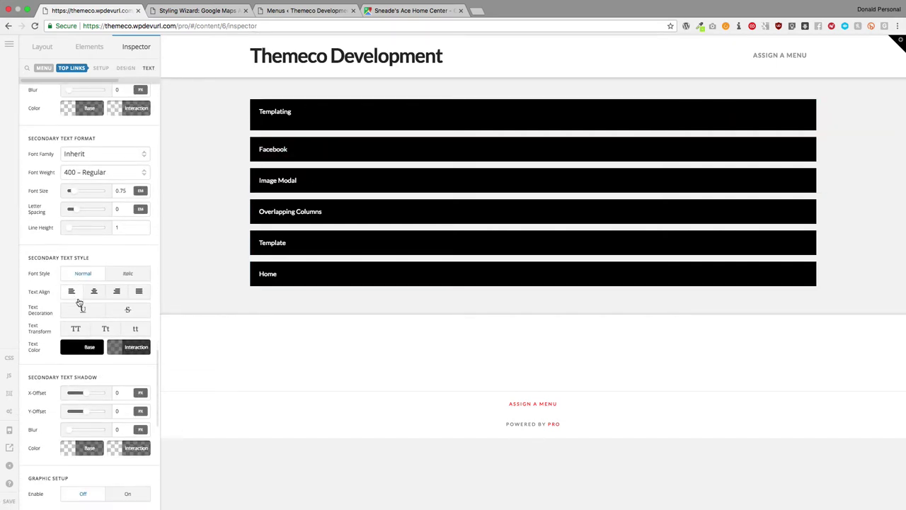
left_click(84, 295)
left_click_drag(110, 142, 95, 131)
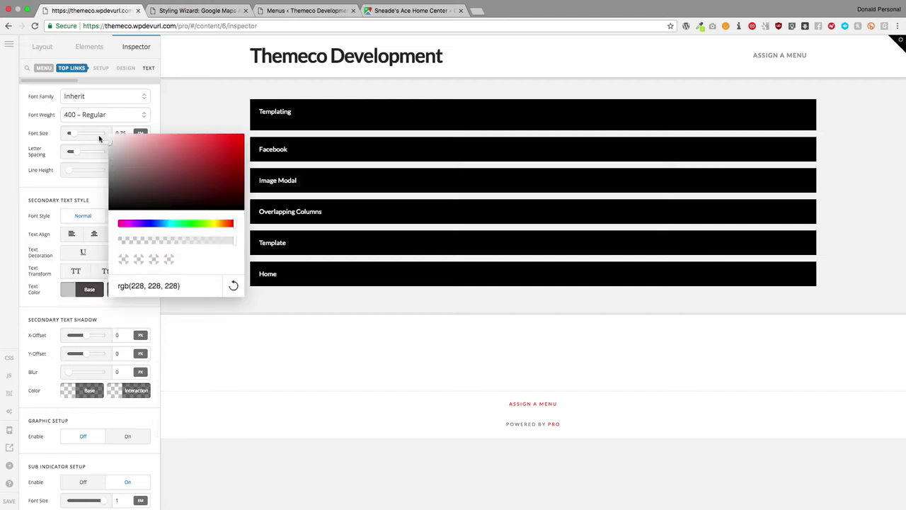
left_click(89, 192)
scroll(89, 212, "up", 20)
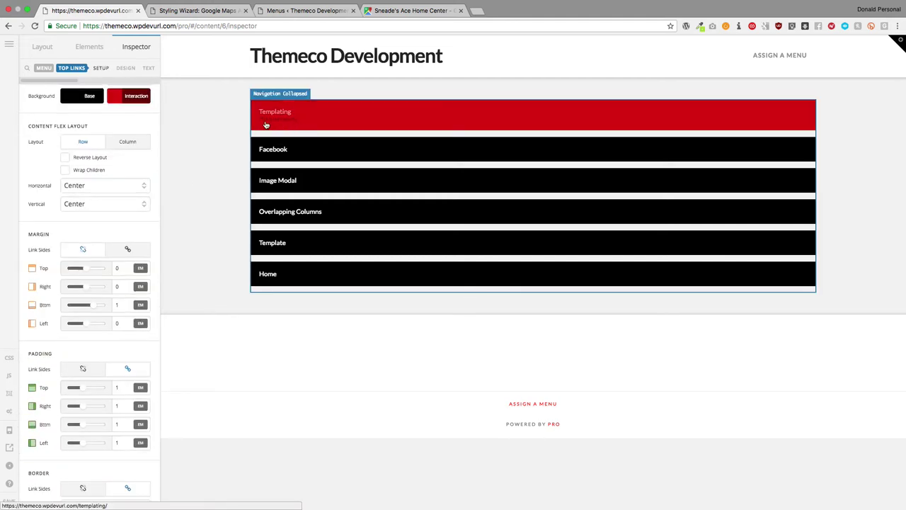
Set the top links' primary text letter spacing to 0.37 em and line height to 1.4
scroll(54, 251, "down", 15)
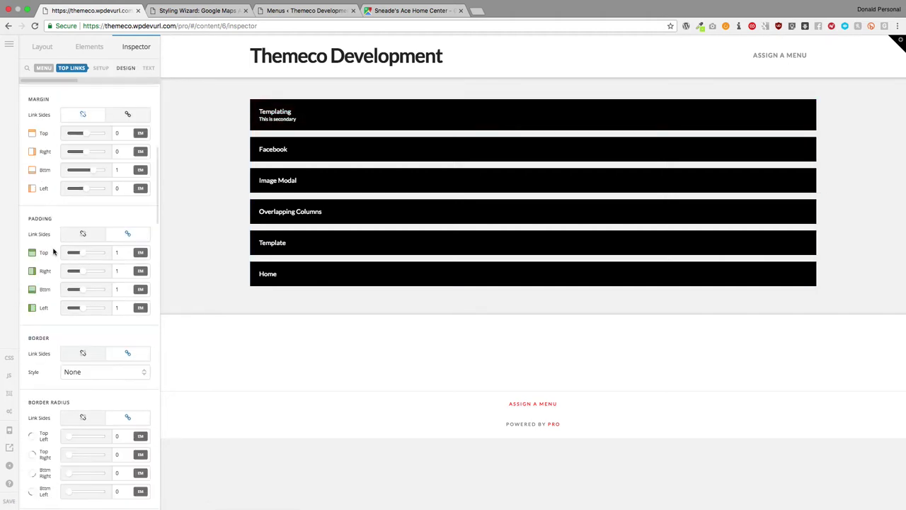
scroll(54, 250, "down", 12)
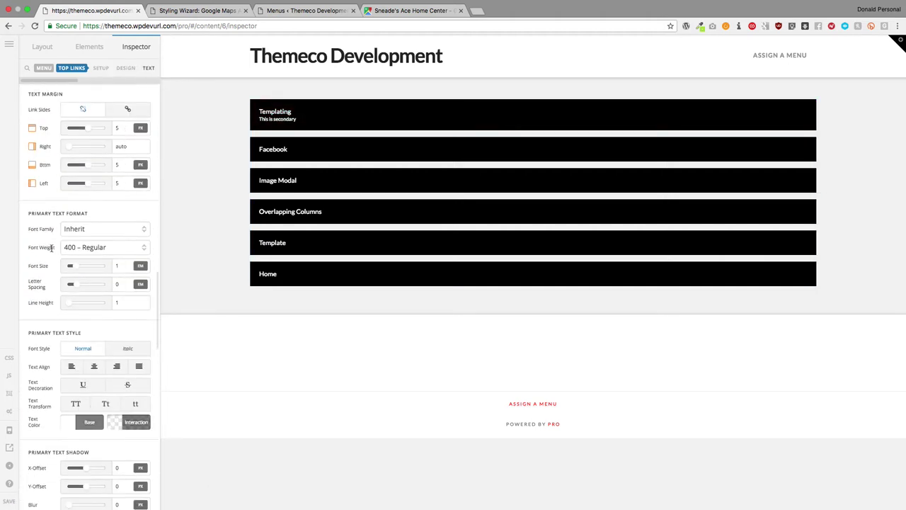
scroll(47, 251, "up", 3)
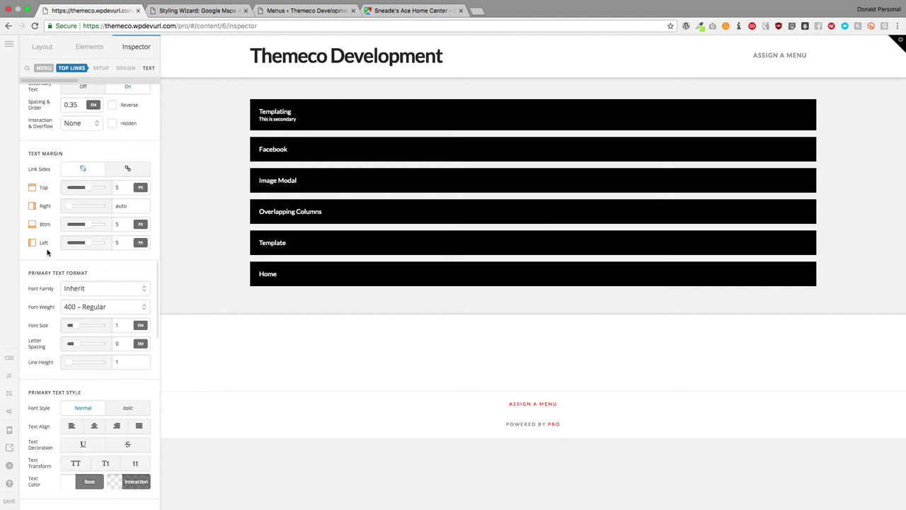
scroll(46, 252, "down", 3)
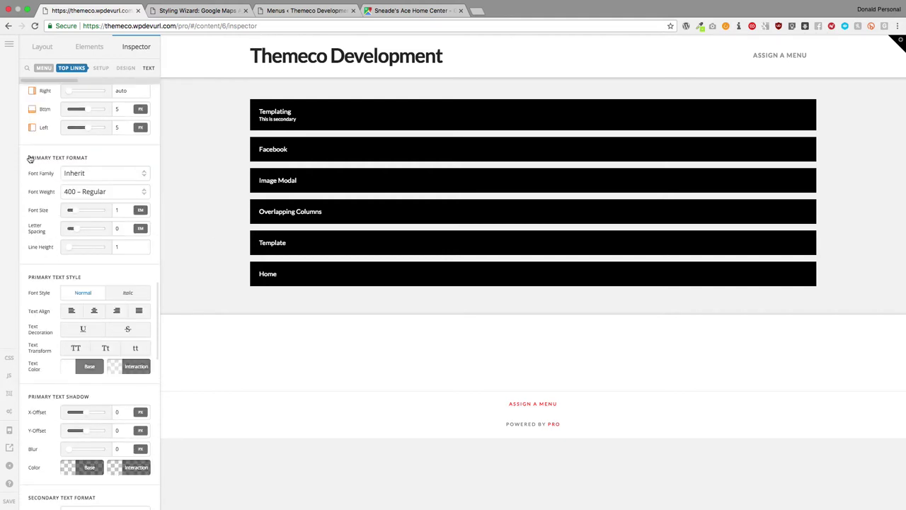
left_click_drag(30, 159, 89, 159)
left_click(89, 159)
left_click_drag(76, 230, 81, 249)
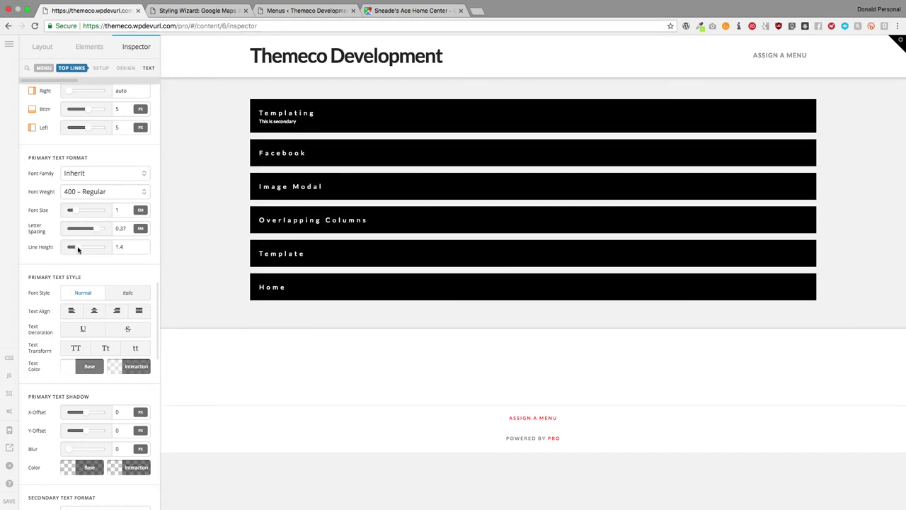
Style the top links' primary text as italic, left-aligned and uppercase
scroll(44, 259, "down", 3)
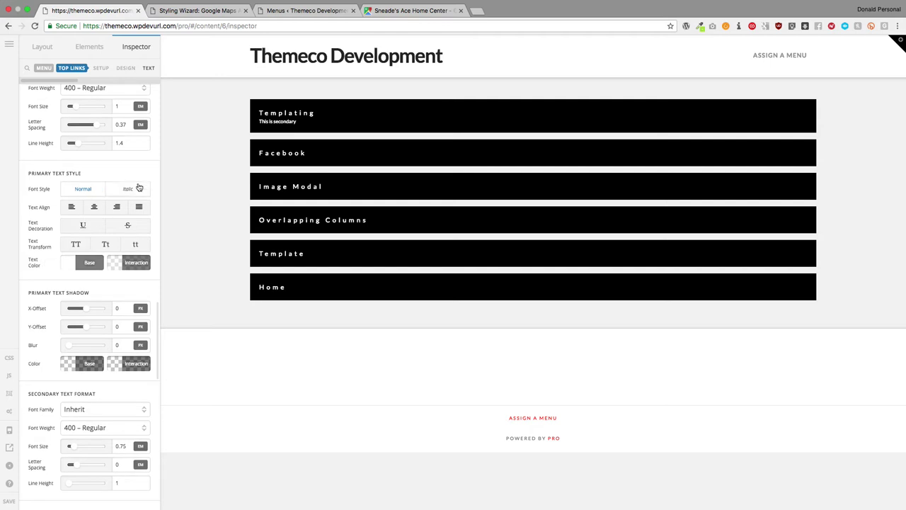
left_click(129, 189)
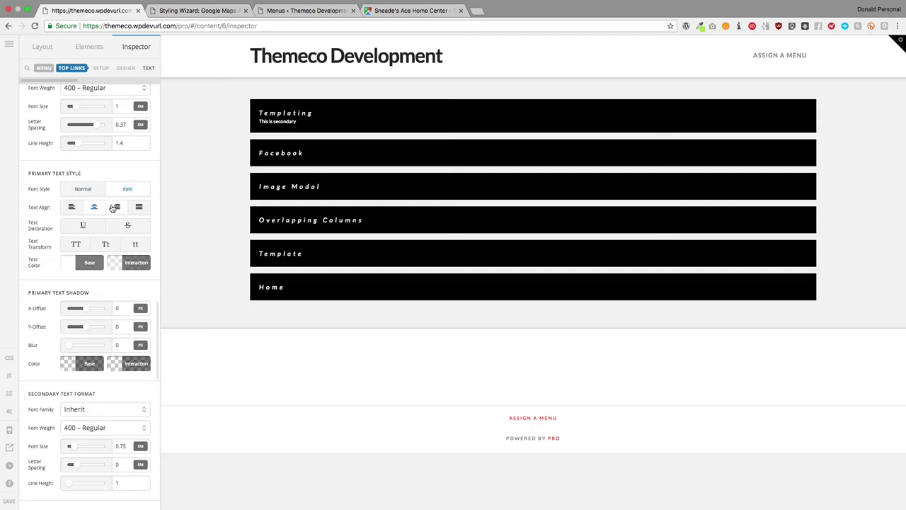
left_click(71, 207)
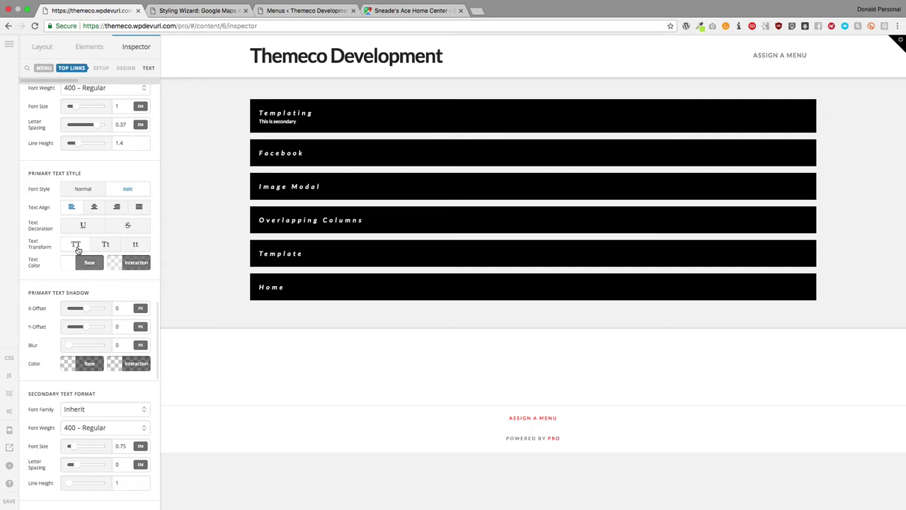
left_click(76, 244)
left_click(105, 245)
left_click(134, 245)
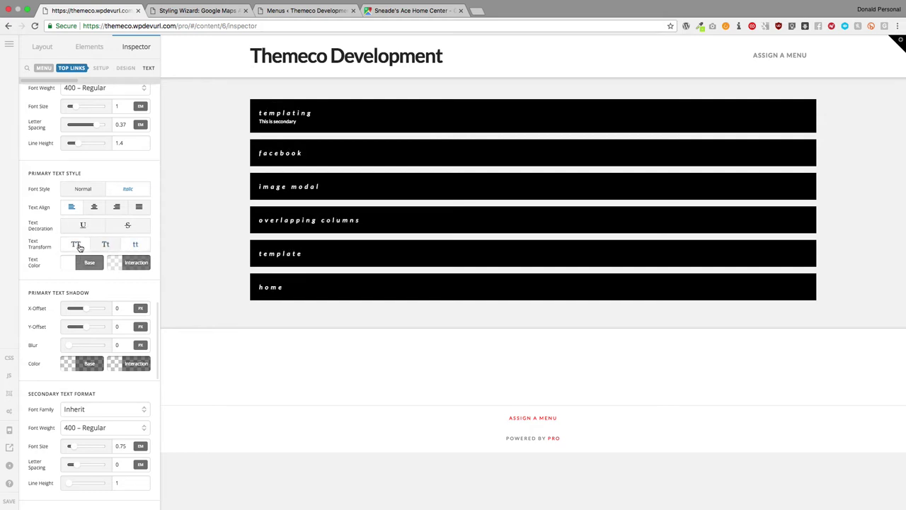
left_click(76, 244)
Set the primary text's interaction colour to solid white
left_click(134, 262)
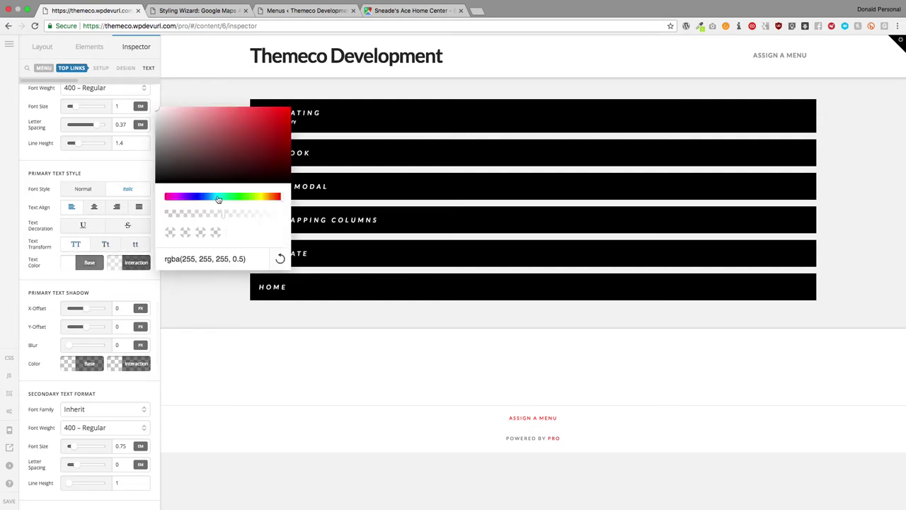
left_click(279, 258)
left_click(202, 289)
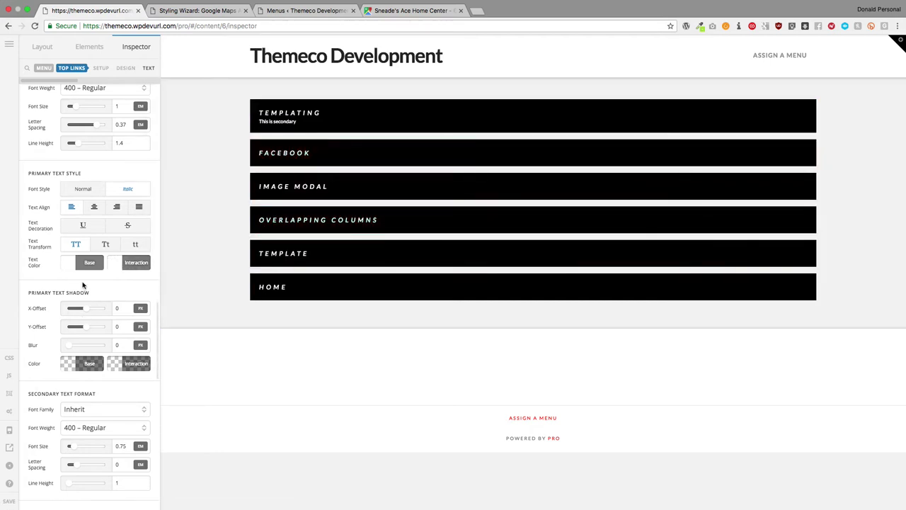
Enable the graphic for the top links
scroll(81, 287, "down", 5)
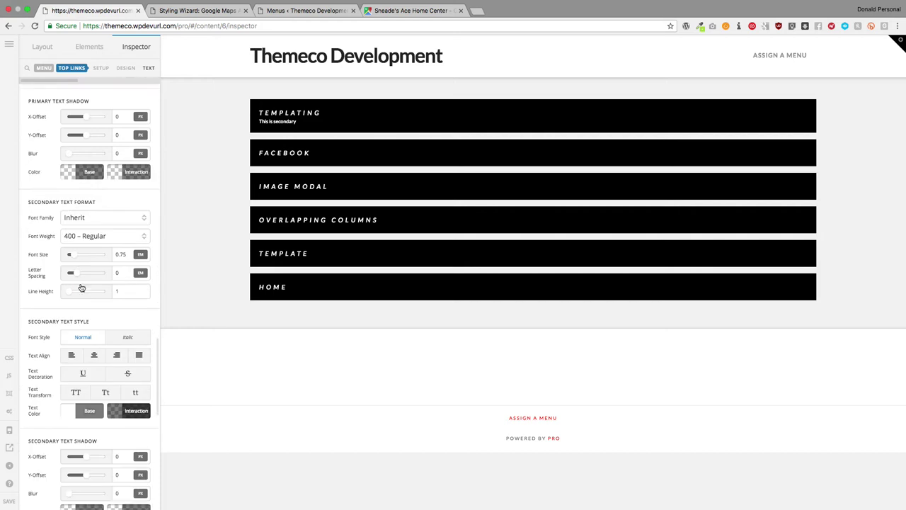
left_click_drag(36, 204, 94, 203)
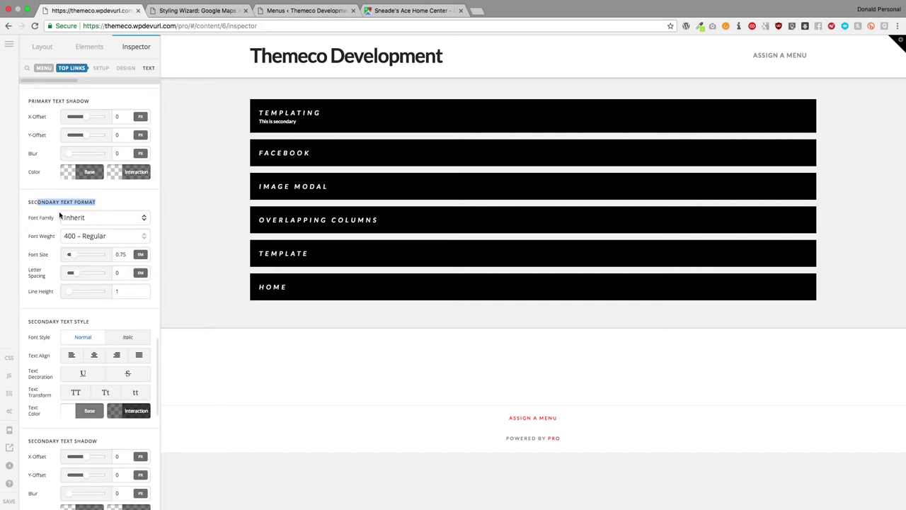
scroll(60, 219, "down", 8)
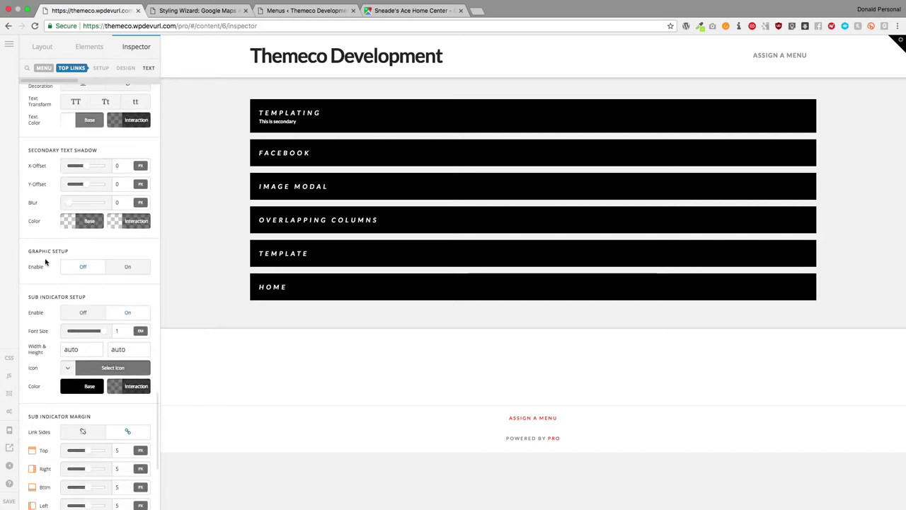
left_click(129, 269)
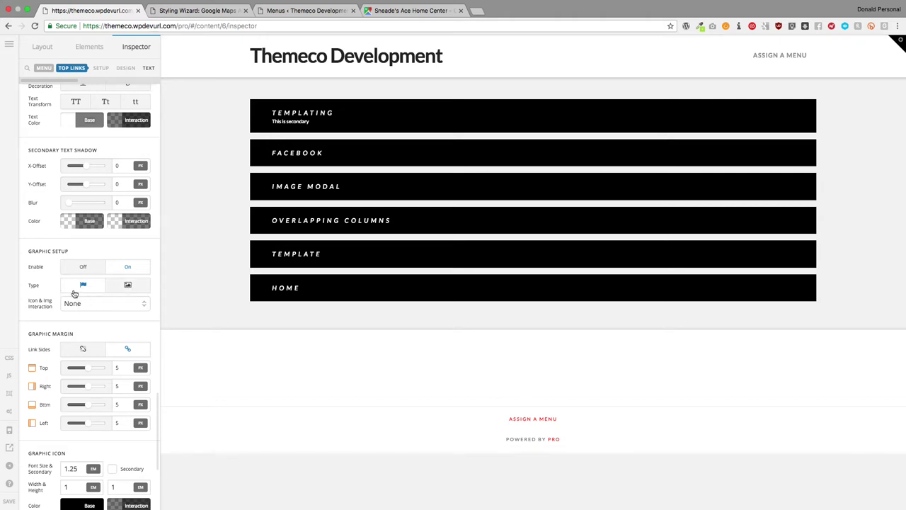
Switch to the WordPress Menus page and examine the Templating item's primary and secondary icon, image and image size fields
left_click(305, 12)
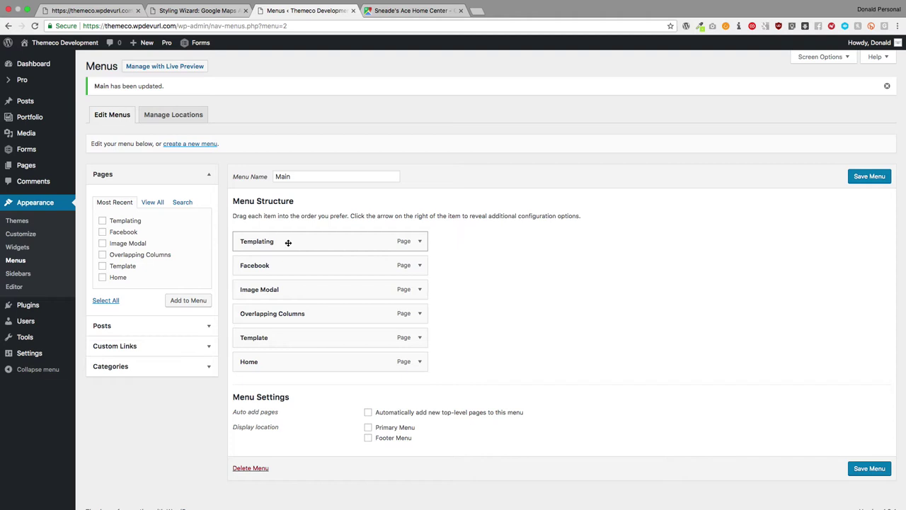
left_click(419, 241)
scroll(340, 283, "down", 2)
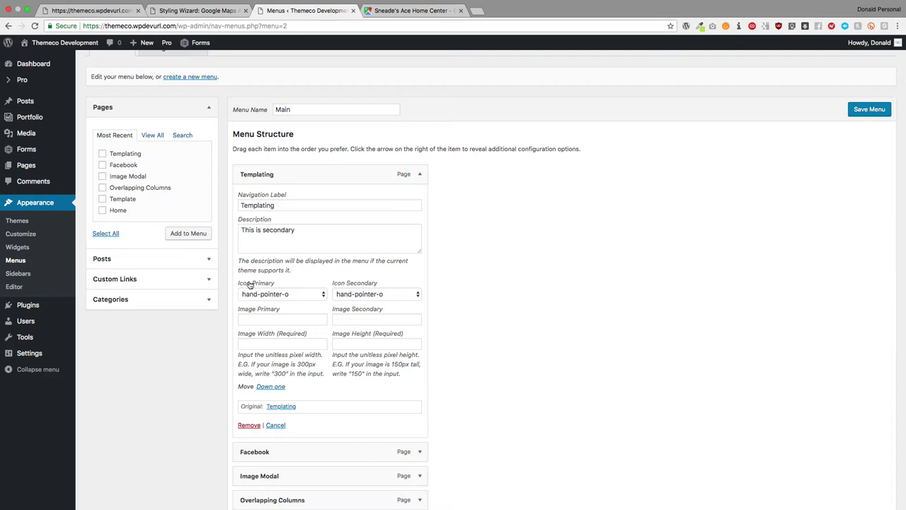
left_click_drag(251, 283, 276, 283)
left_click(301, 280)
left_click_drag(347, 284, 379, 284)
left_click(248, 318)
left_click(259, 343)
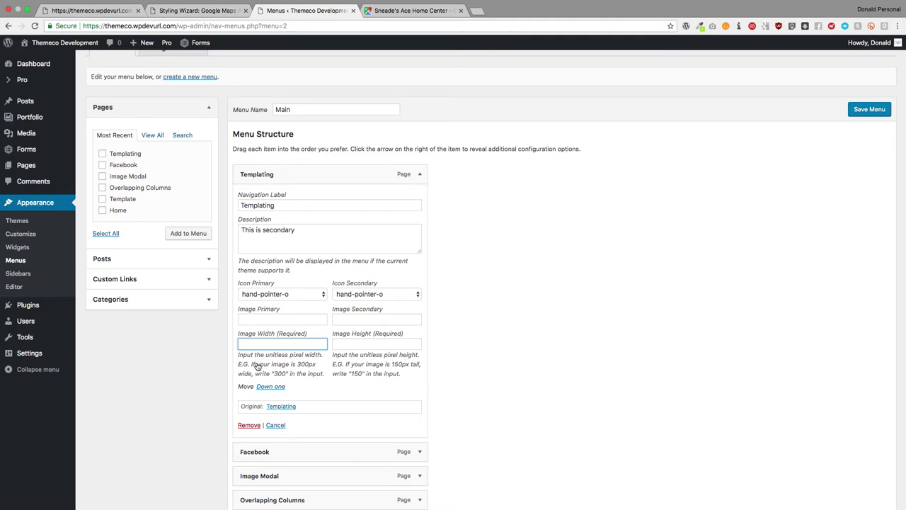
left_click_drag(258, 366, 312, 378)
left_click(625, 357)
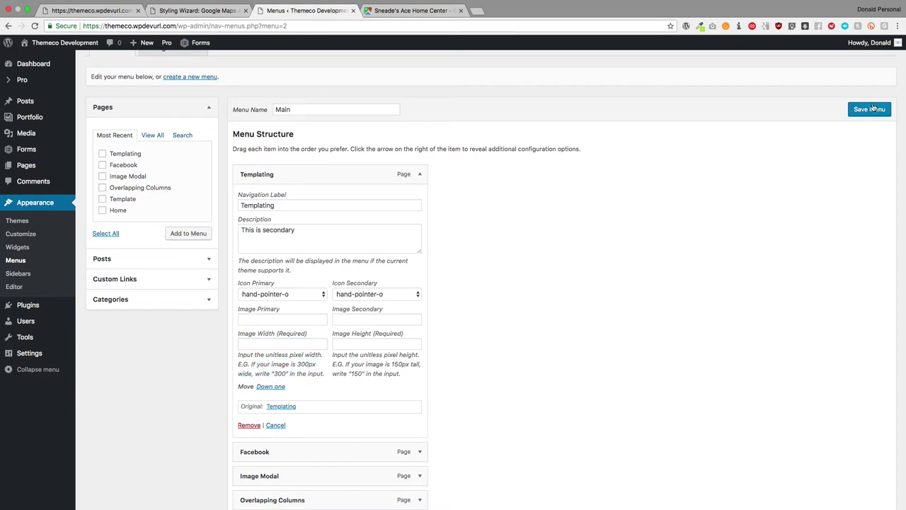
Return to the page builder and set the top links' graphic icon base colour to white
left_click(91, 11)
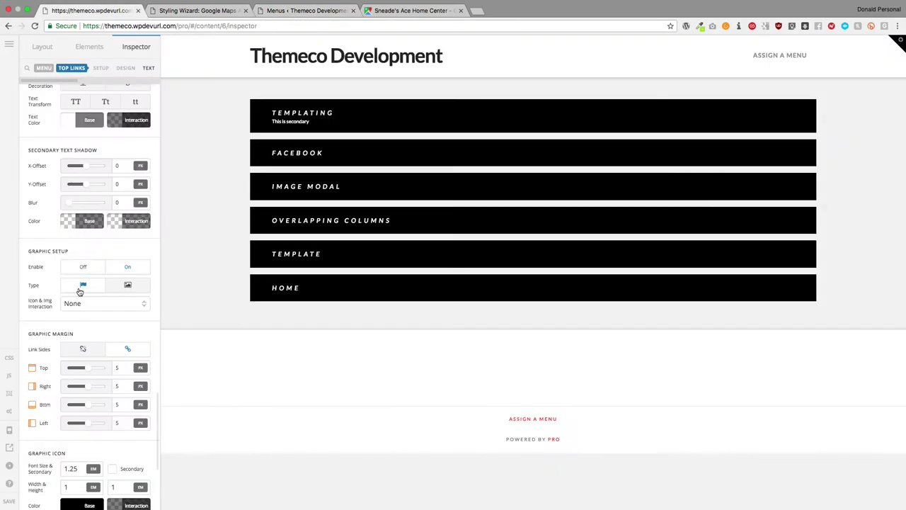
scroll(82, 380, "down", 5)
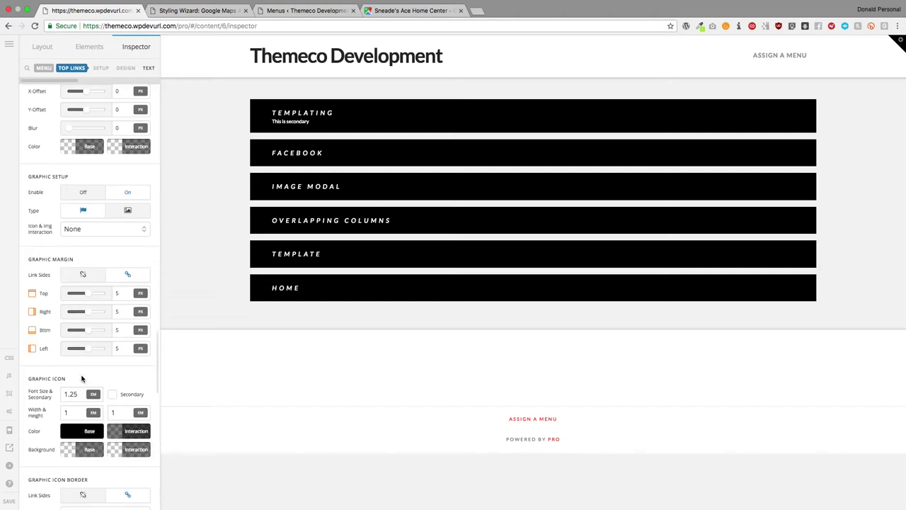
left_click(90, 330)
left_click_drag(141, 199, 95, 168)
left_click(98, 156)
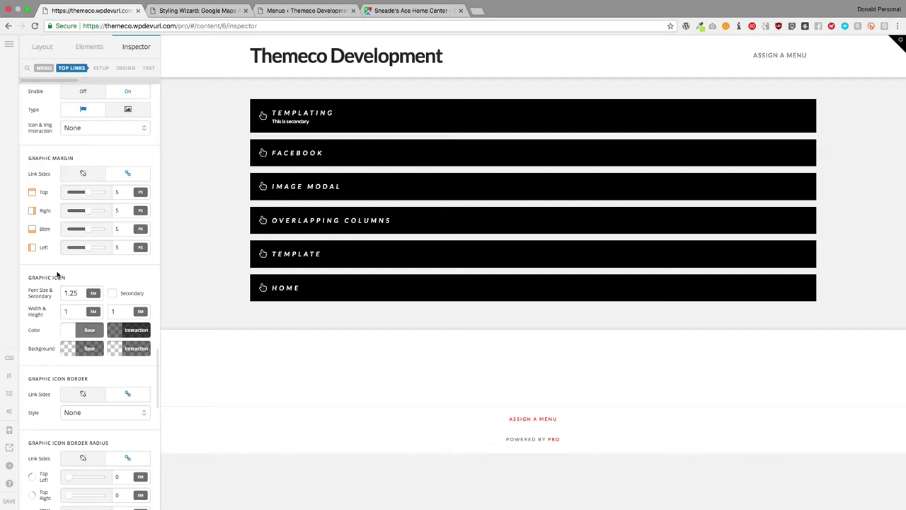
Examine the top links' graphic margin, icon, border and shadow settings, and the sub indicator settings
scroll(58, 275, "up", 4)
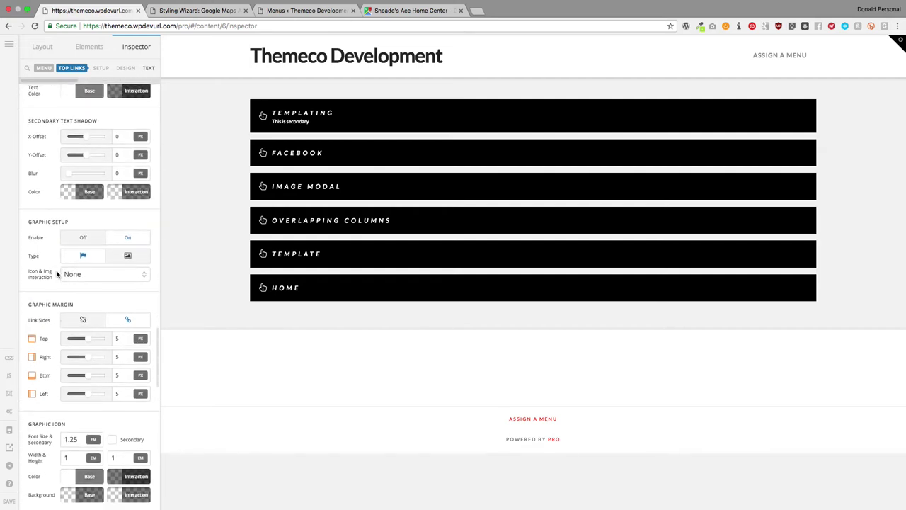
scroll(58, 275, "down", 2)
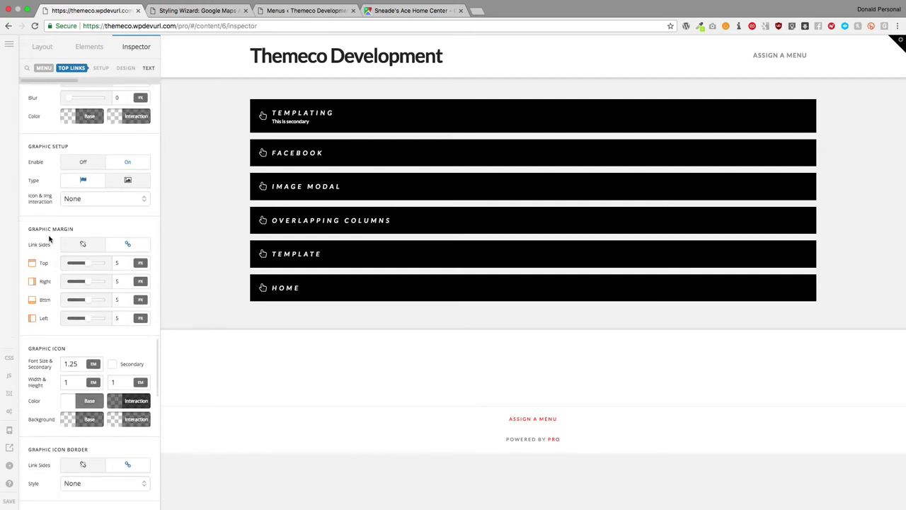
scroll(49, 239, "down", 1)
scroll(77, 212, "down", 4)
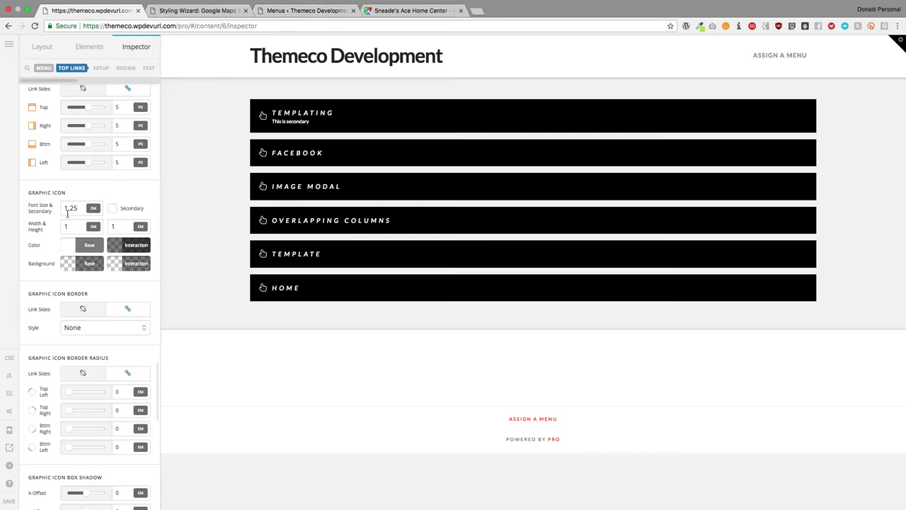
scroll(81, 212, "down", 3)
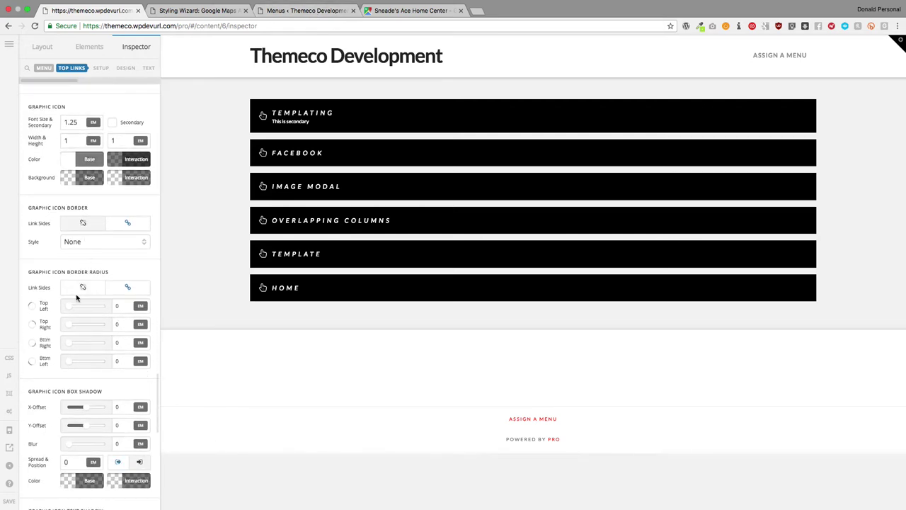
scroll(80, 297, "down", 2)
scroll(80, 298, "down", 5)
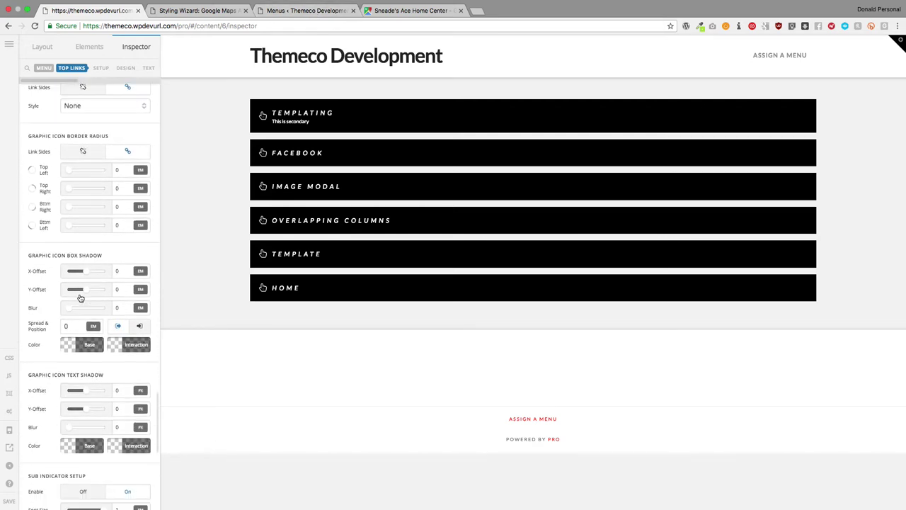
scroll(80, 298, "down", 5)
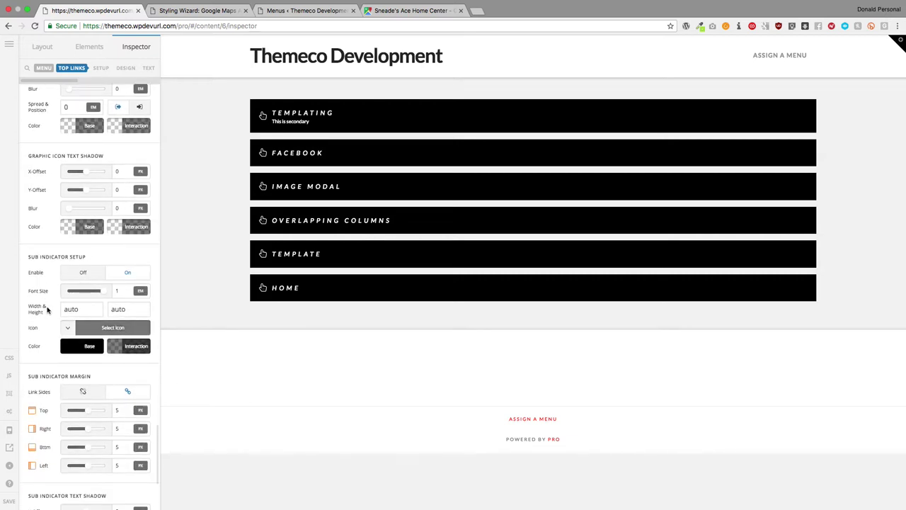
scroll(47, 309, "down", 5)
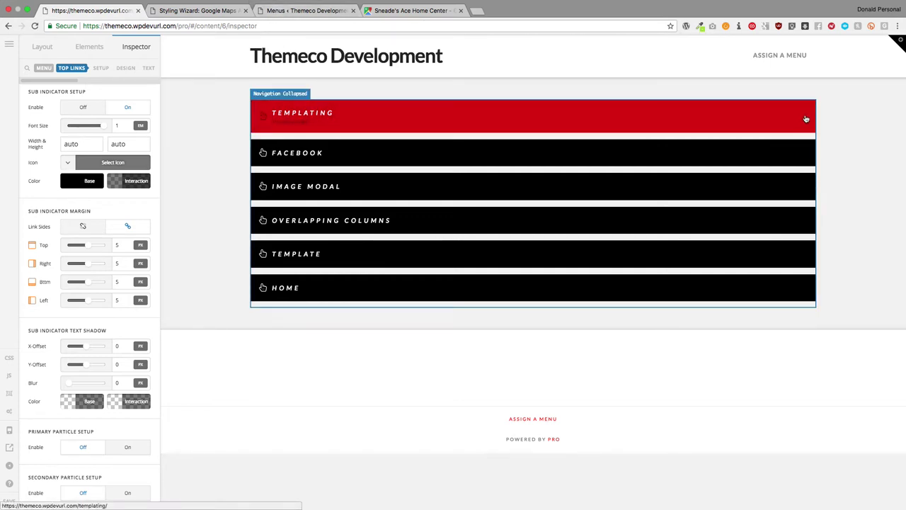
Switch to the WordPress Menus page, make Facebook a sub item of Templating, and save the menu
left_click(297, 10)
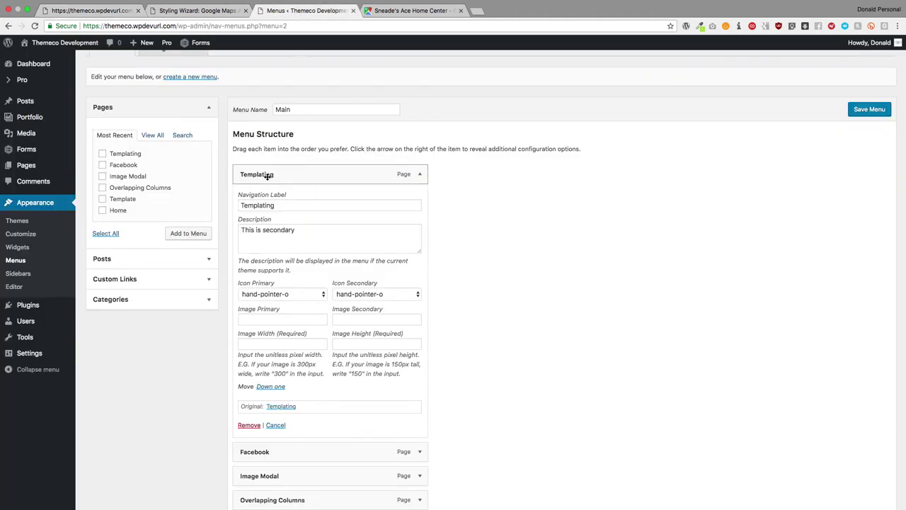
left_click(419, 174)
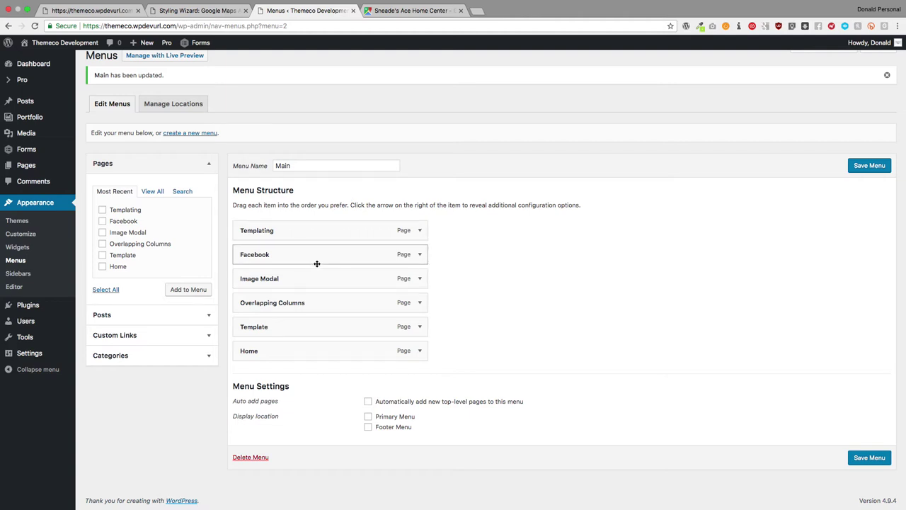
left_click_drag(315, 260, 334, 264)
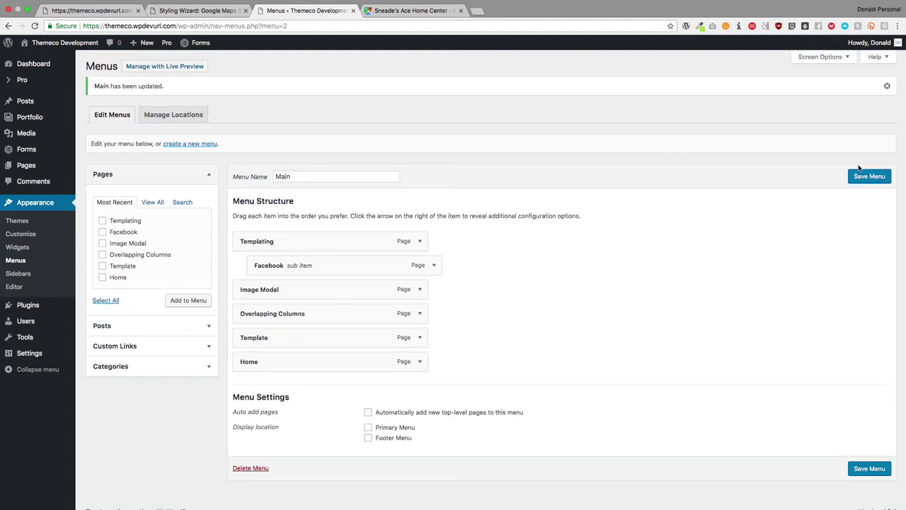
left_click(861, 177)
Return to the page builder, save the content and reload it, closing the Google Maps and Styling Wizard pages
key("super+1")
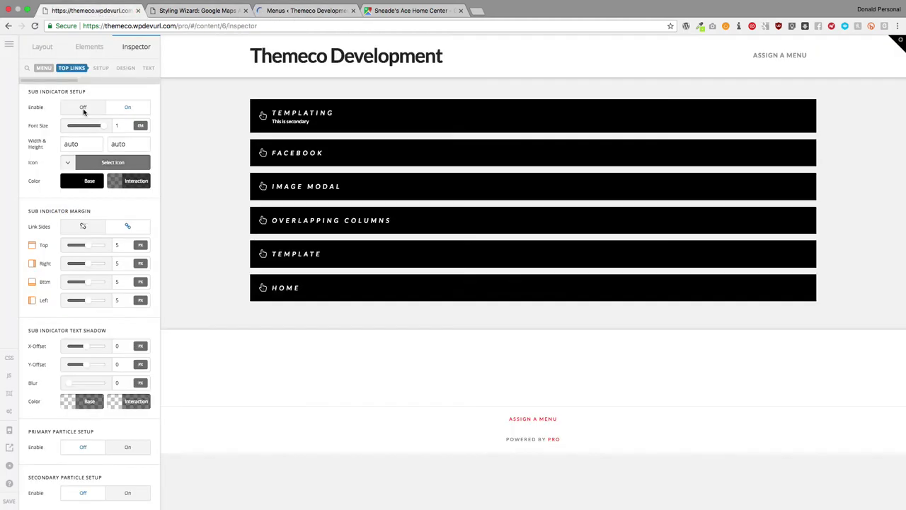
left_click(9, 501)
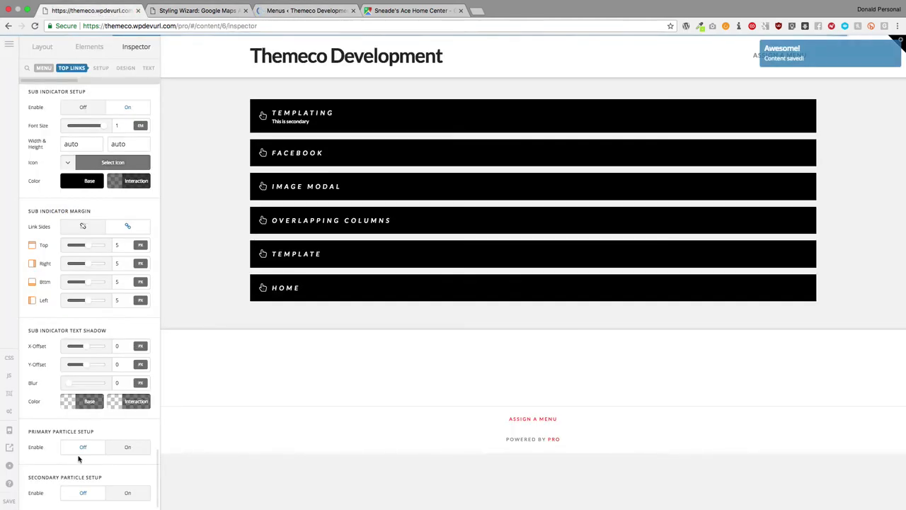
key("super+r")
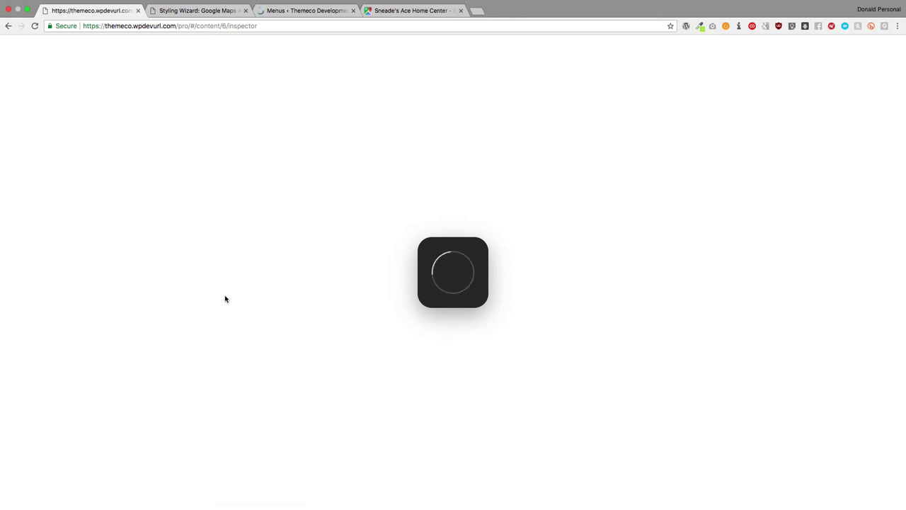
left_click(461, 11)
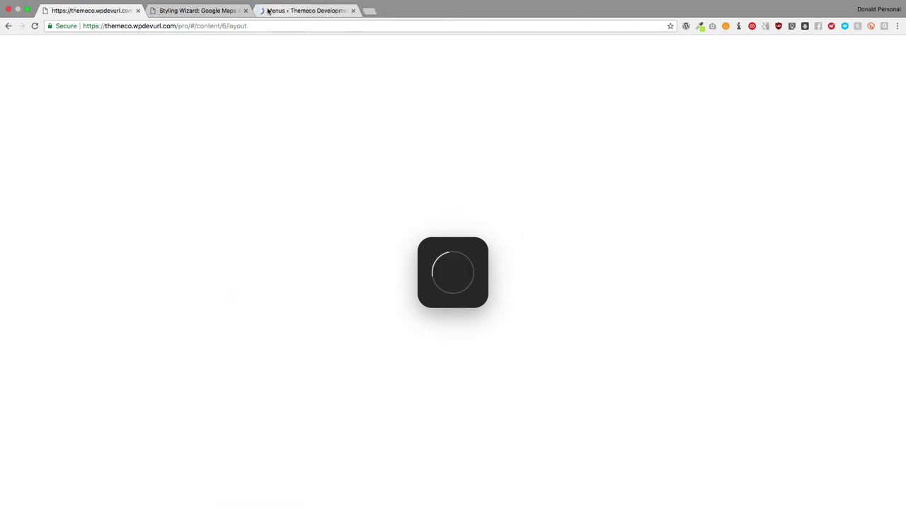
left_click(245, 11)
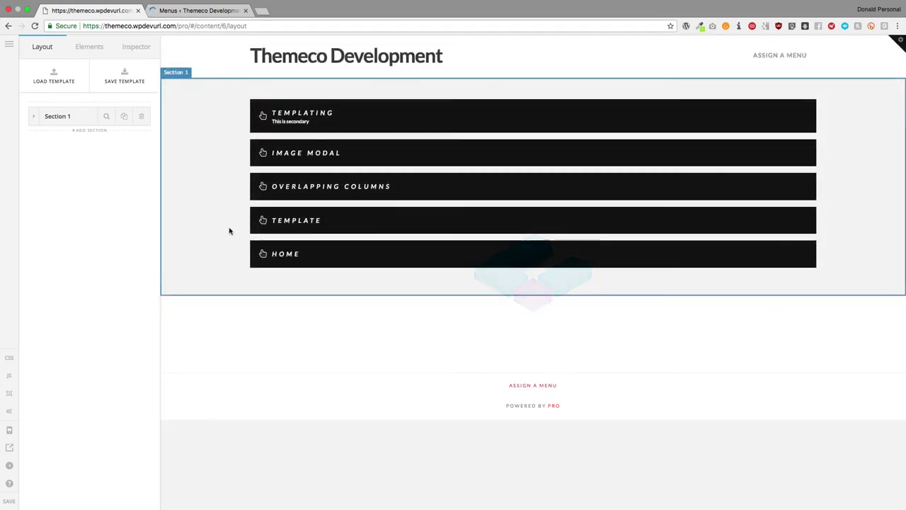
Select the collapsed navigation element and set its top links' sub indicator base colour to white
left_click(390, 146)
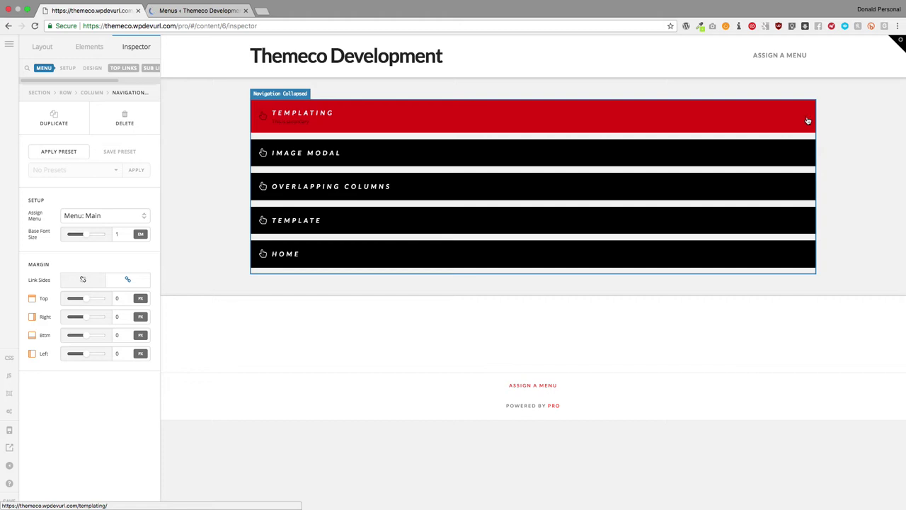
left_click(126, 68)
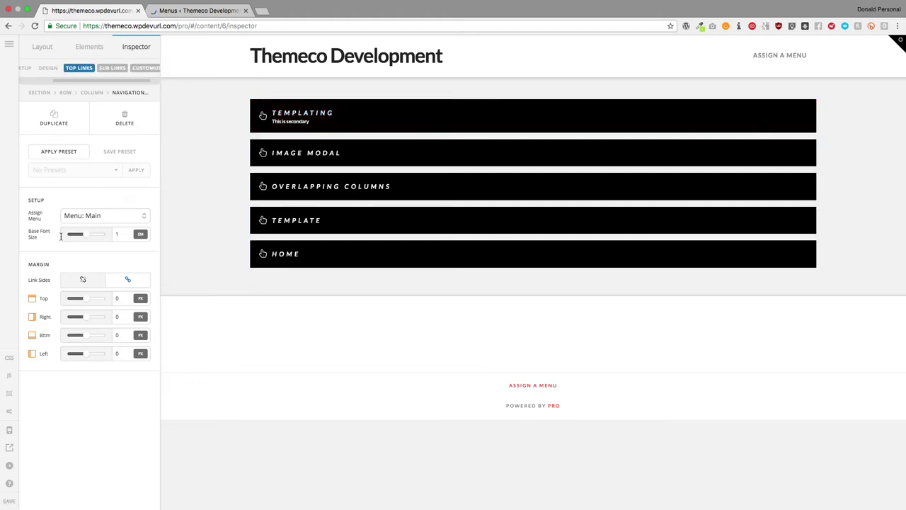
left_click(66, 70)
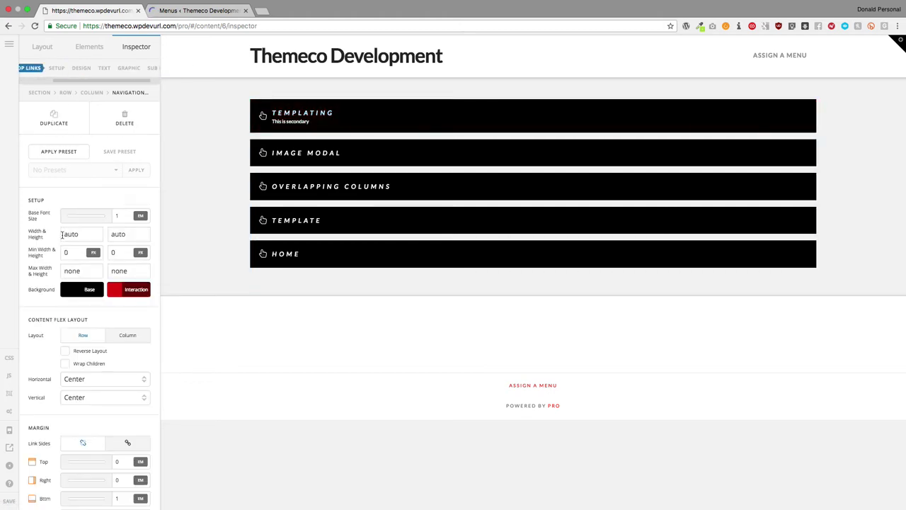
left_click(150, 68)
scroll(80, 194, "down", 2)
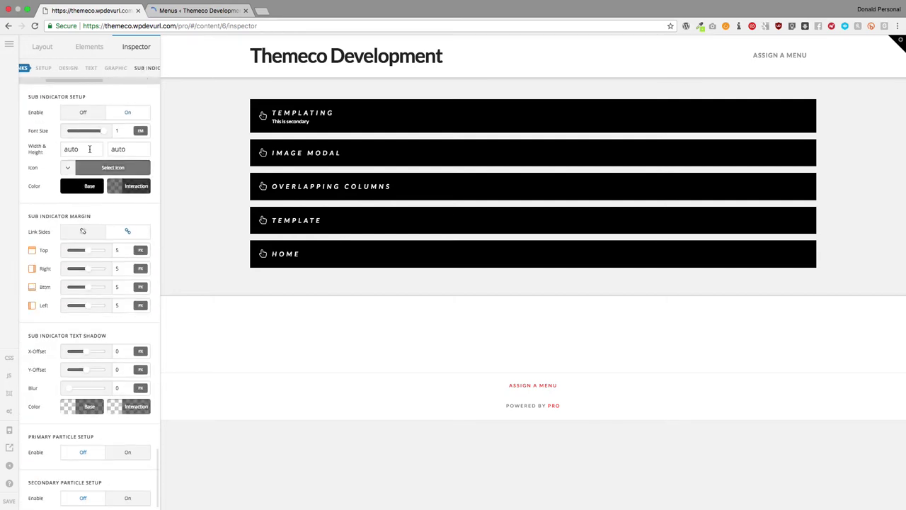
scroll(103, 137, "down", 1)
scroll(102, 138, "up", 2)
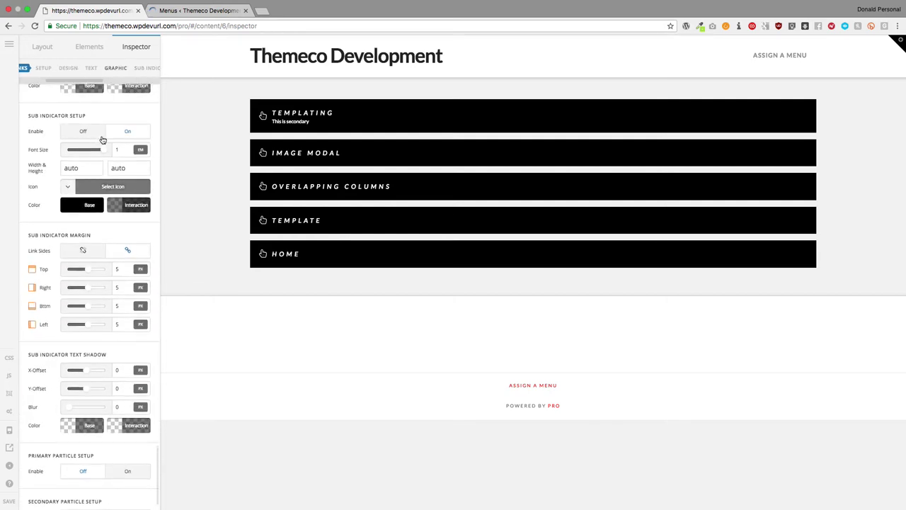
left_click(89, 214)
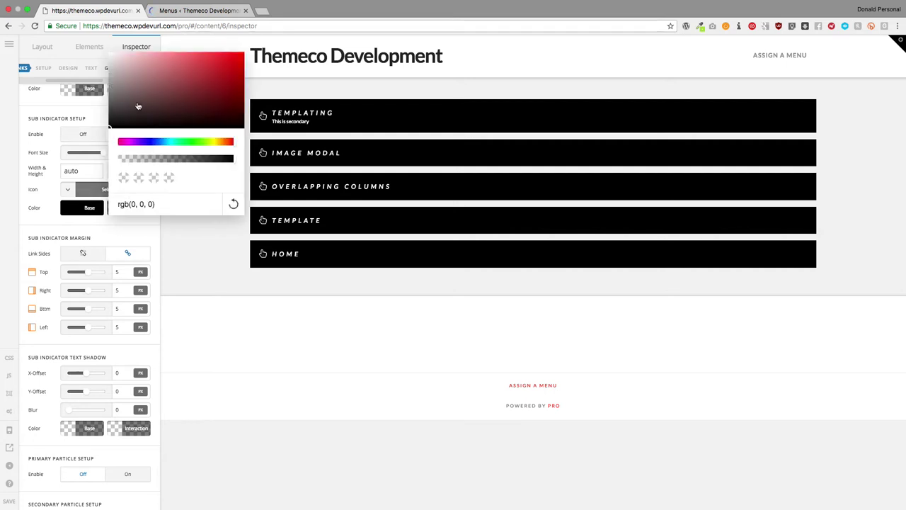
mouse_move(137, 106)
left_mouse_down()
mouse_move(93, 47)
mouse_move(126, 49)
left_mouse_up()
left_click(111, 236)
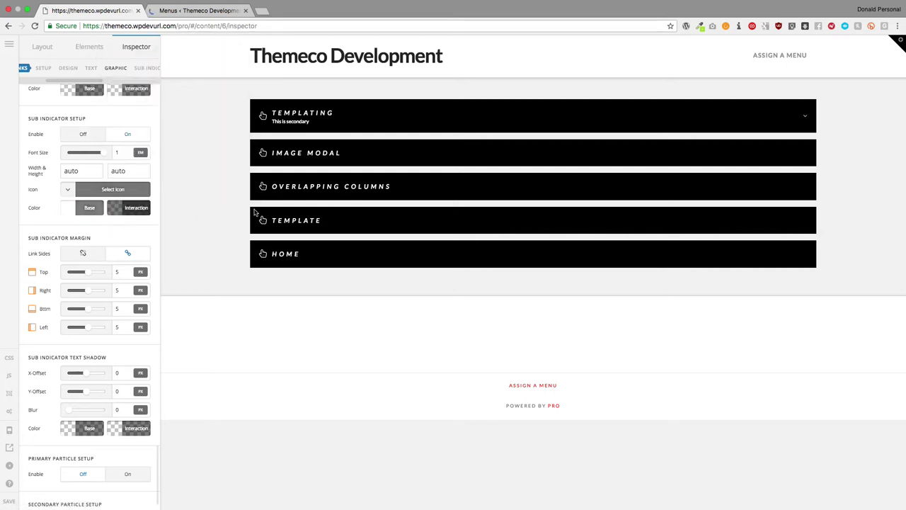
Set the top links' sub indicator interaction colour to opaque black, rgb(0, 0, 0)
left_click(130, 208)
left_click_drag(212, 158, 293, 162)
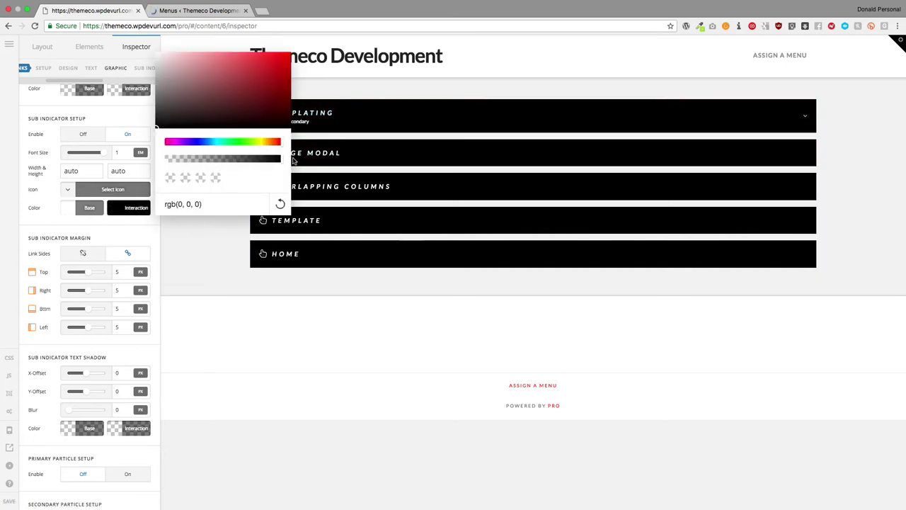
left_click(338, 223)
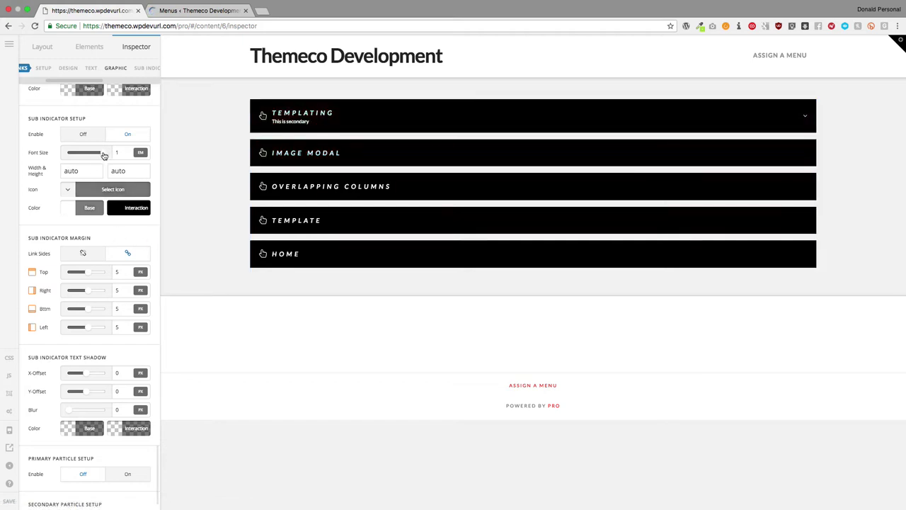
Set the top links' sub indicator font size to 2 em
mouse_move(104, 156)
left_mouse_down()
mouse_move(81, 157)
mouse_move(114, 153)
left_mouse_up()
type("2")
left_click(122, 237)
scroll(119, 235, "down", 2)
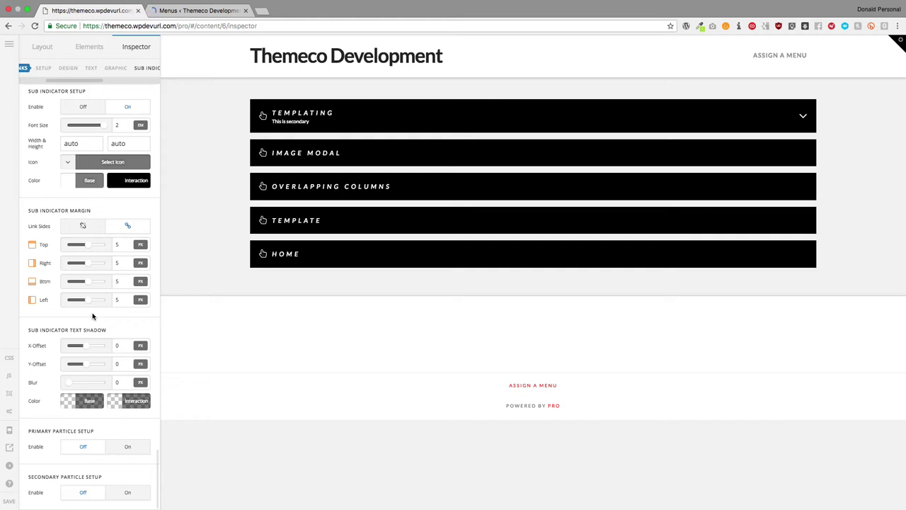
Expand the Templating item in the preview and set the sub links' base font size to about 1.61 em
scroll(92, 316, "up", 15)
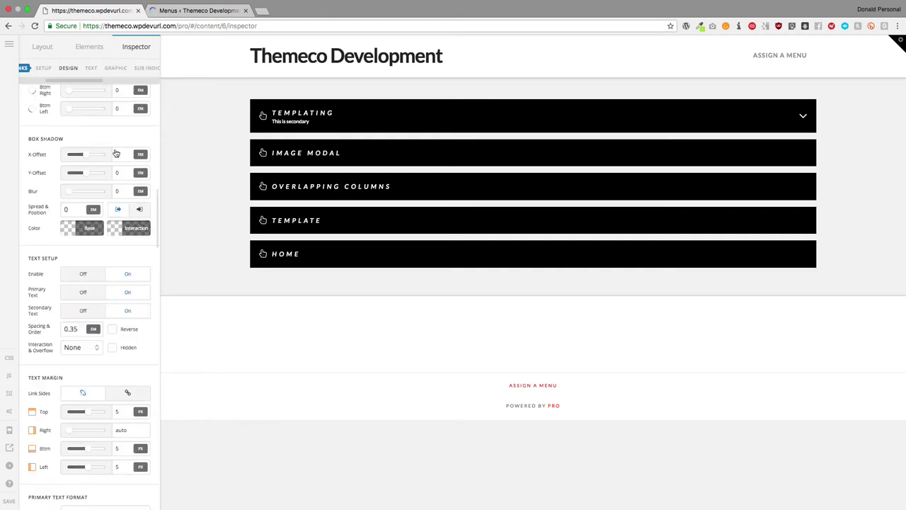
scroll(115, 154, "up", 8)
scroll(102, 71, "right", 5)
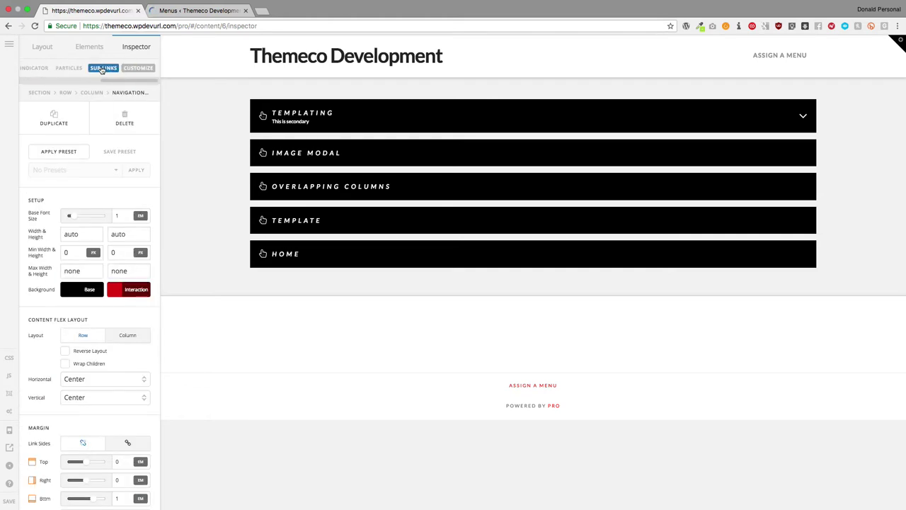
left_click(96, 69)
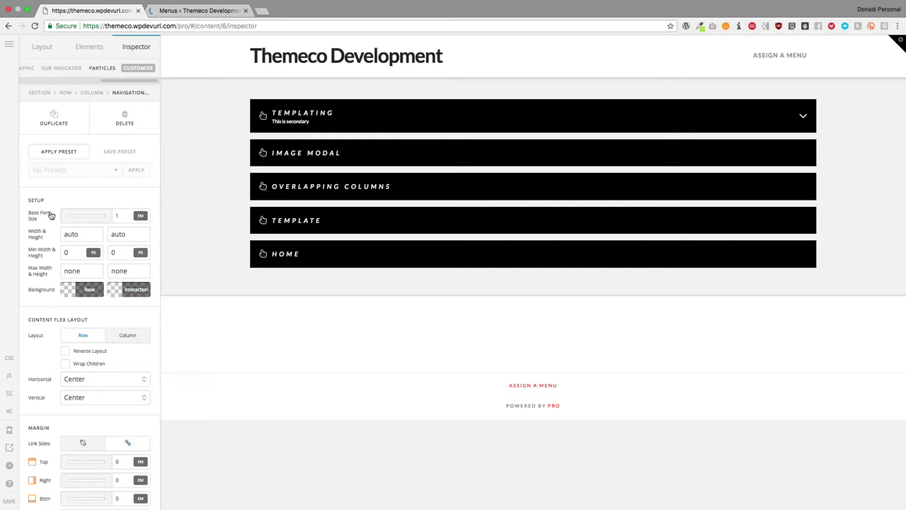
left_click(802, 115)
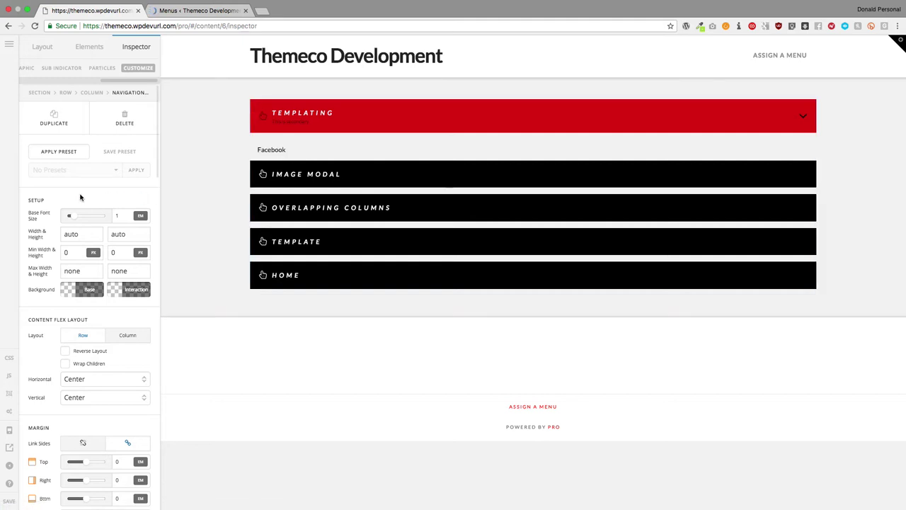
left_click_drag(77, 217, 84, 218)
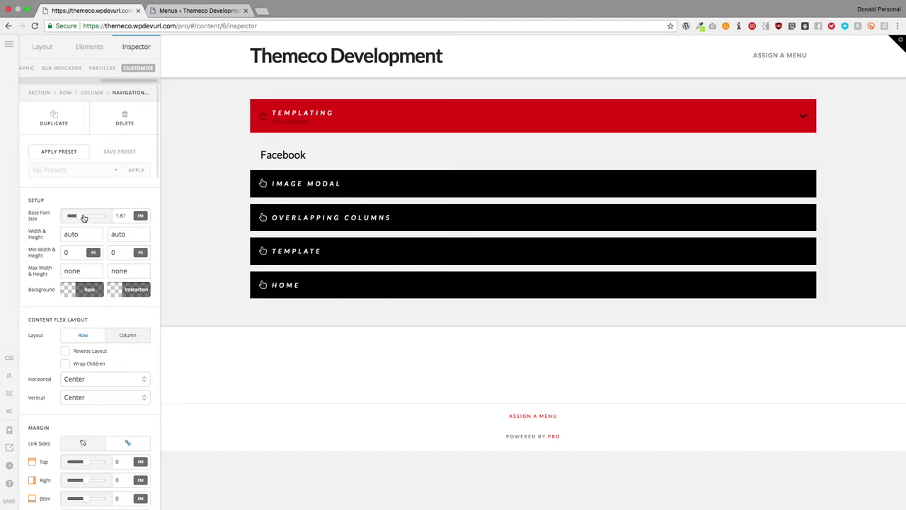
Set the sub links' background base colour to bright green
left_click(83, 285)
left_click(136, 211)
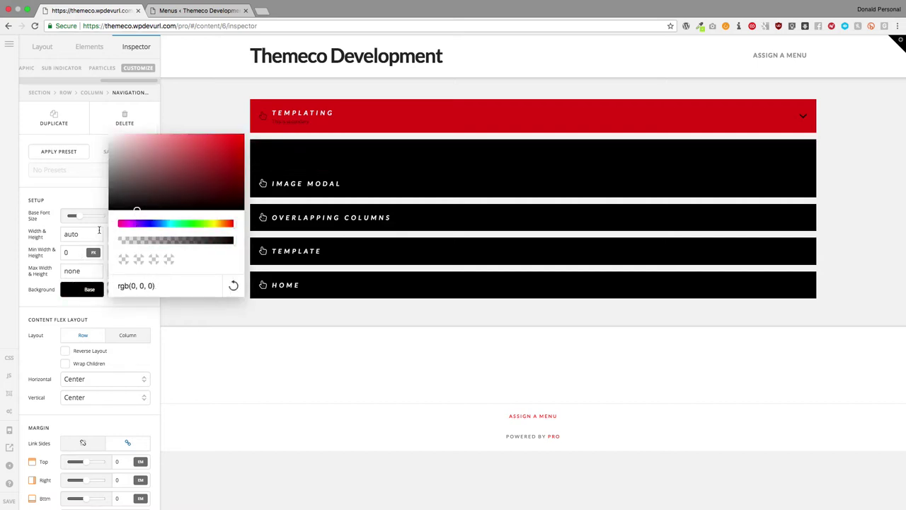
left_click(85, 199)
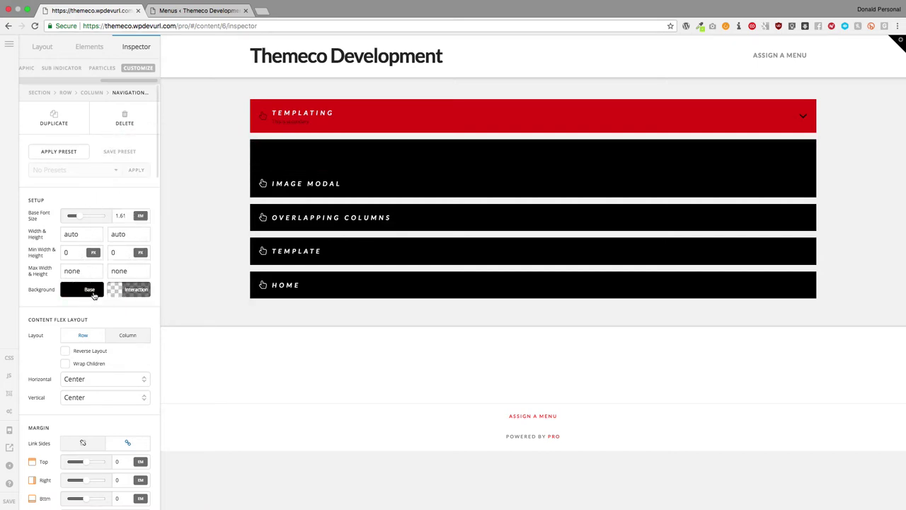
left_click(89, 290)
left_click_drag(204, 156, 132, 137)
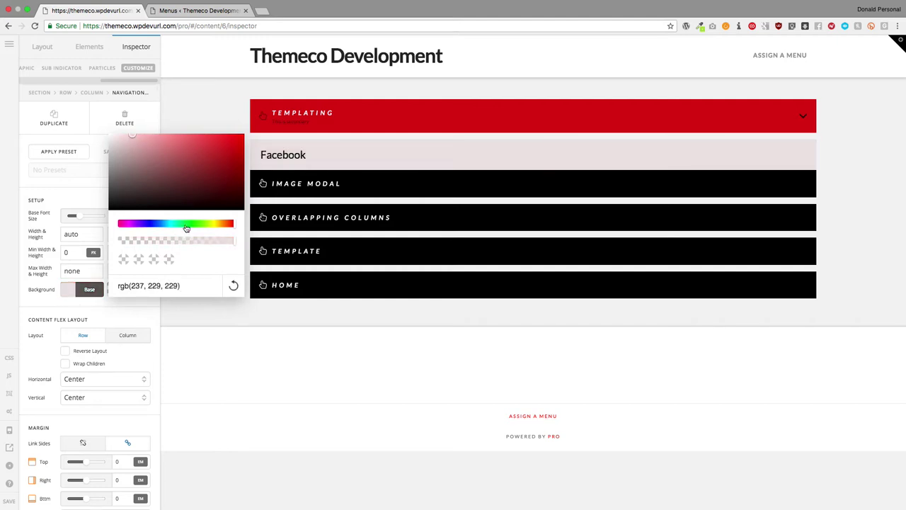
left_click_drag(187, 228, 191, 225)
left_click(236, 144)
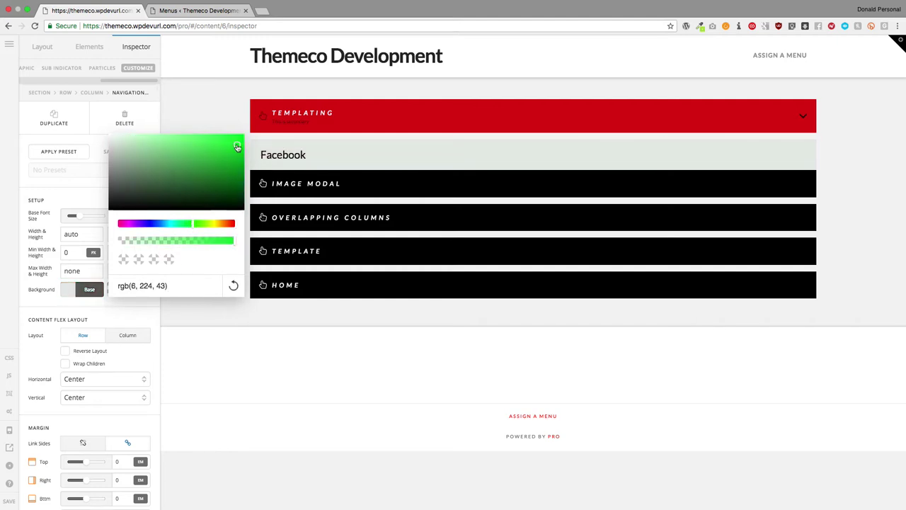
left_click(87, 190)
Set the sub links' primary text base colour to white
scroll(104, 232, "down", 2)
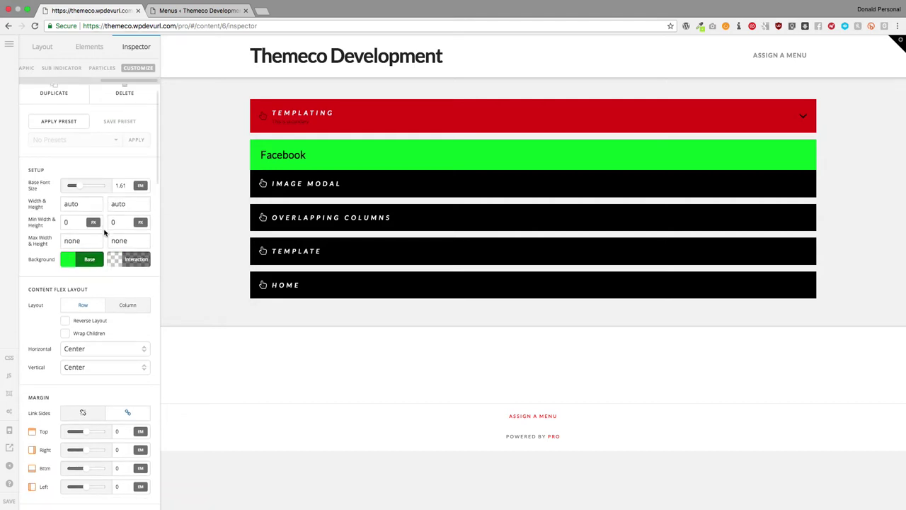
scroll(104, 231, "down", 20)
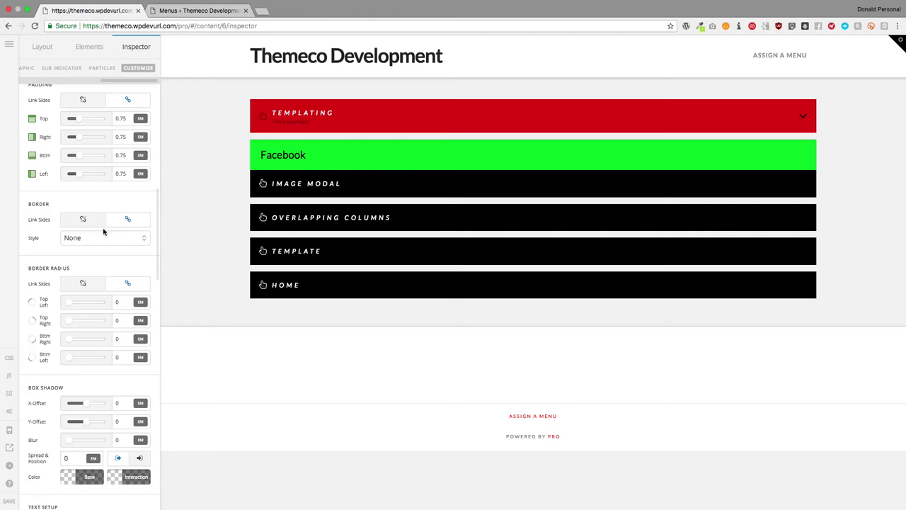
scroll(95, 236, "down", 8)
scroll(94, 237, "down", 17)
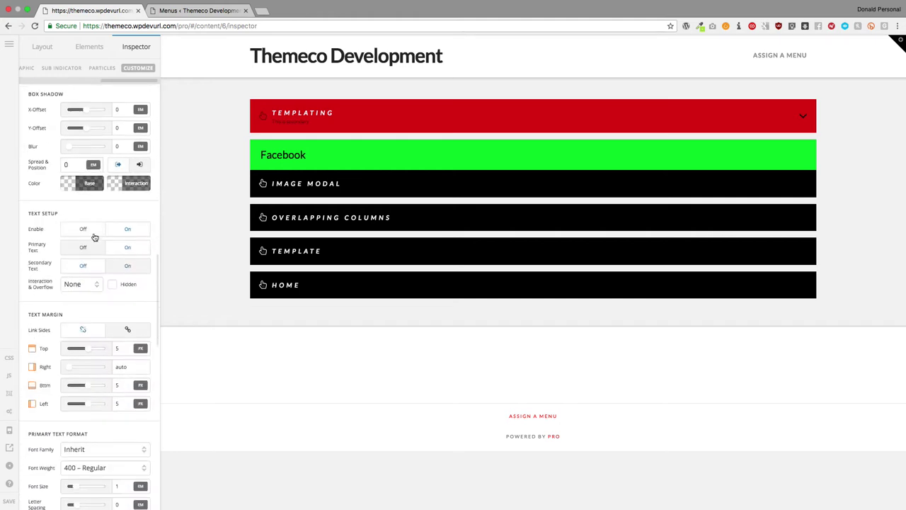
scroll(94, 236, "up", 6)
scroll(94, 236, "up", 4)
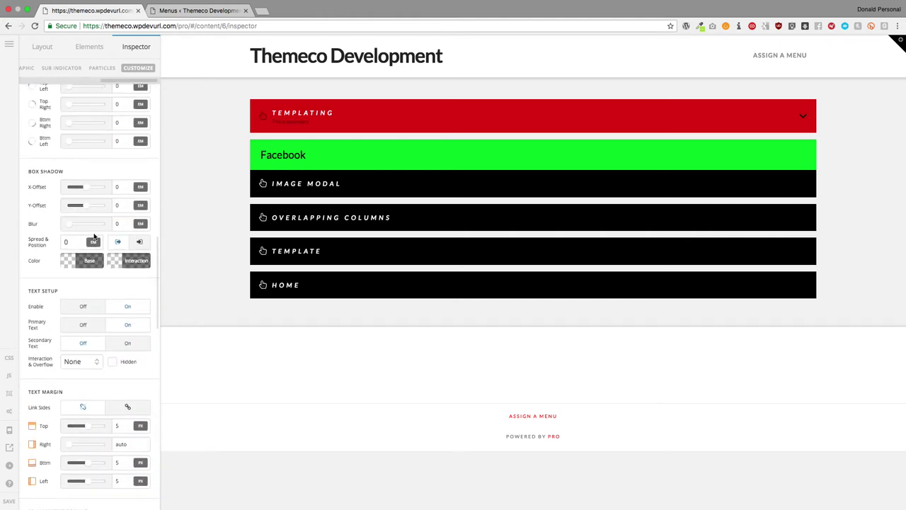
scroll(94, 237, "down", 14)
scroll(86, 307, "down", 14)
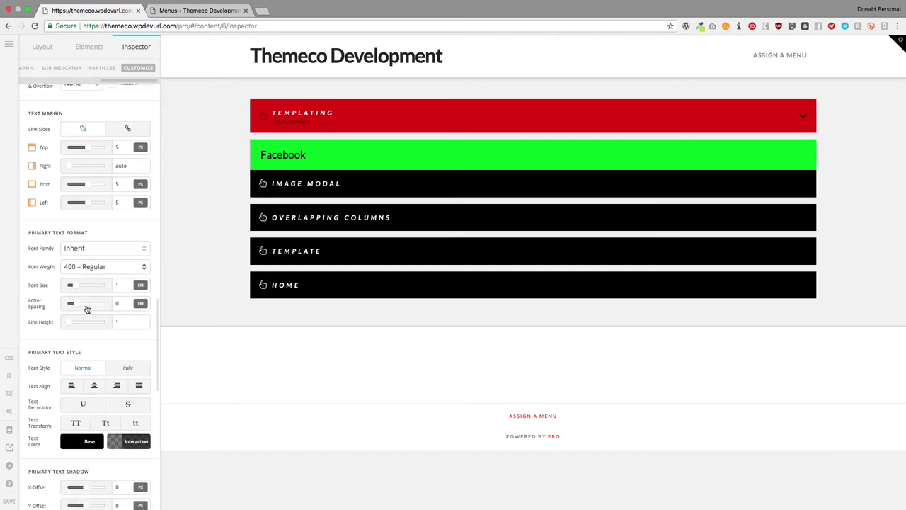
left_click(90, 309)
left_click_drag(192, 188, 107, 150)
left_click(84, 204)
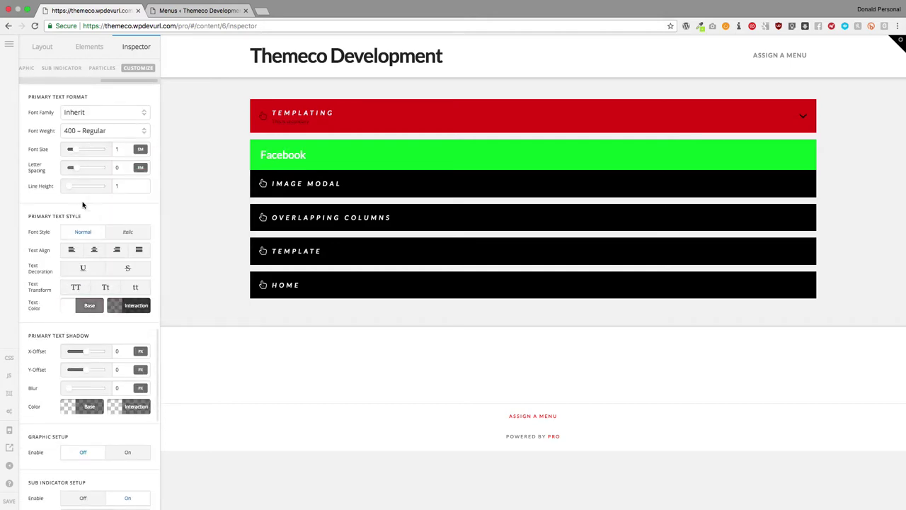
Enable the graphic for the sub links and look through its icon and shadow settings
scroll(121, 313, "down", 9)
scroll(120, 313, "down", 5)
left_click(127, 259)
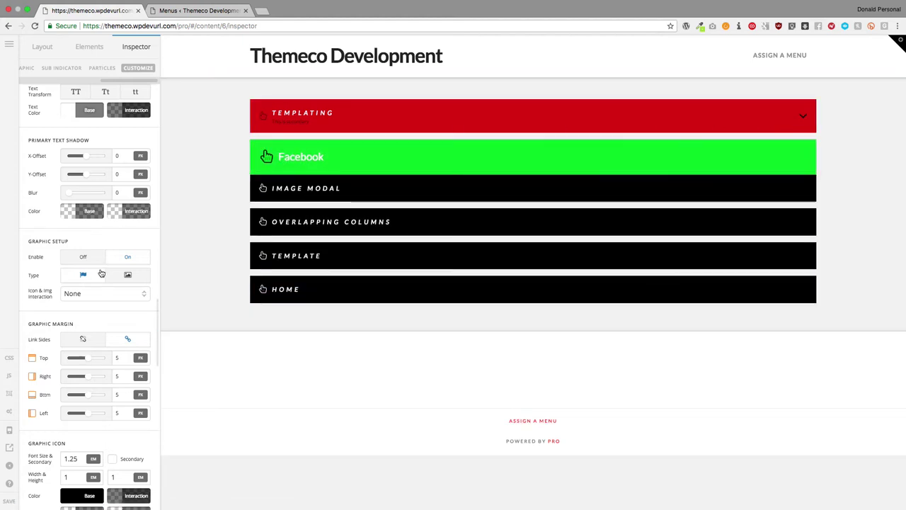
scroll(101, 273, "down", 15)
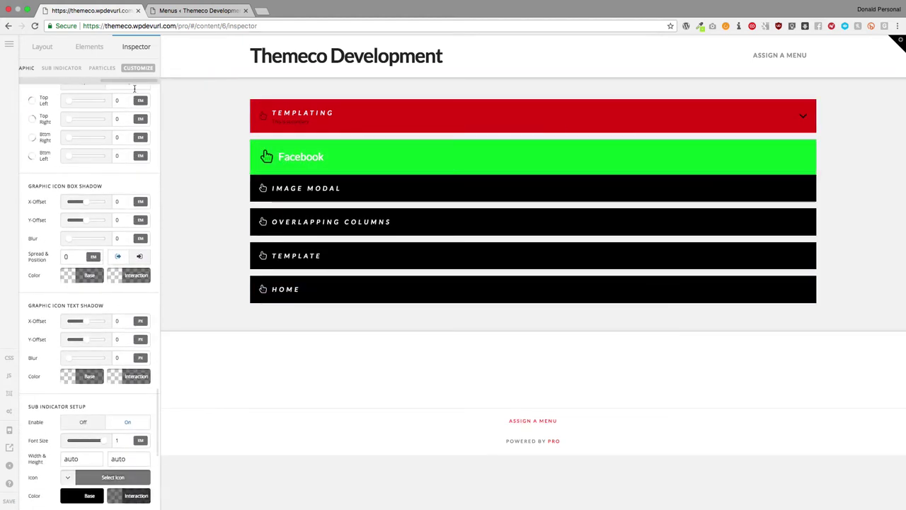
Delete the collapsed navigation element from the page
left_click(123, 70)
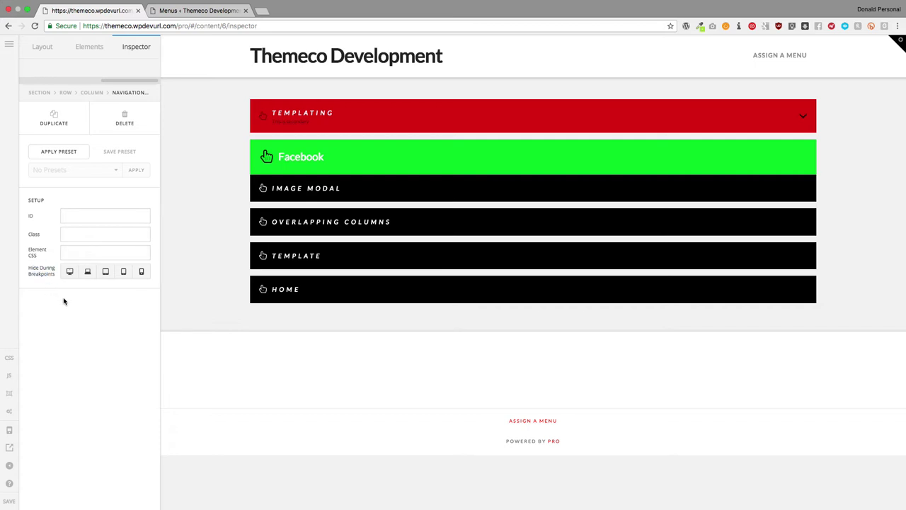
left_click(121, 119)
left_click(123, 120)
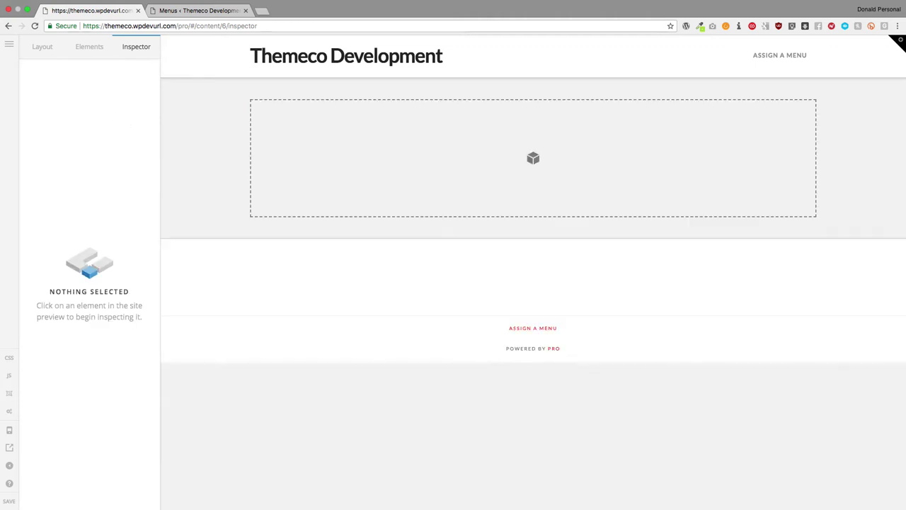
Add a Navigation Dropdown element to the empty column
left_click(89, 46)
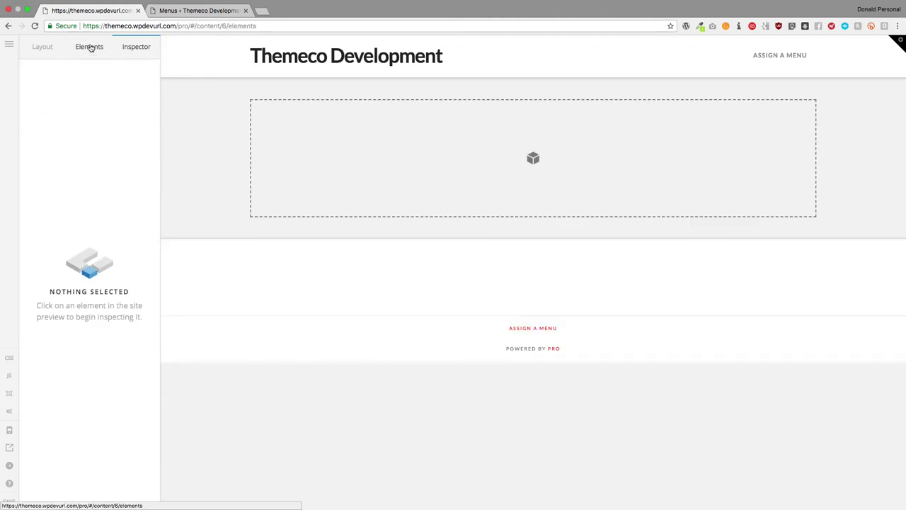
scroll(71, 204, "down", 4)
scroll(71, 203, "down", 7)
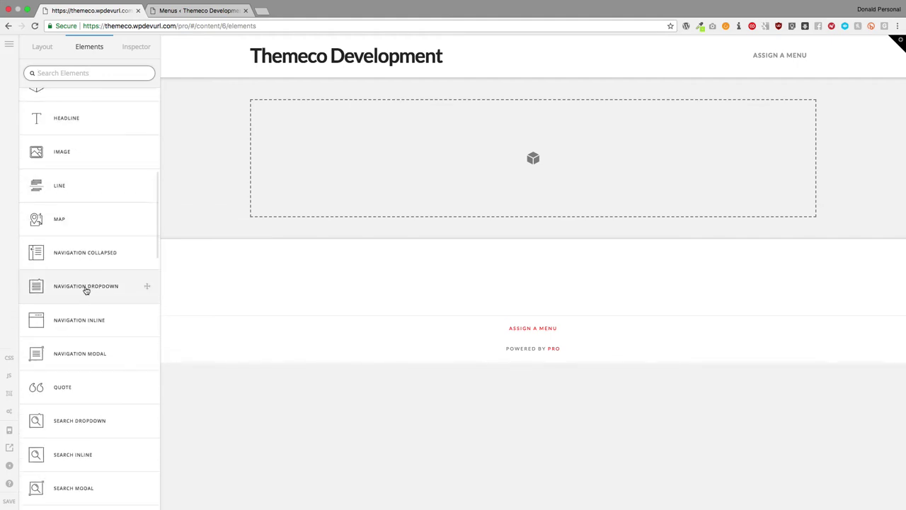
left_click_drag(86, 290, 332, 174)
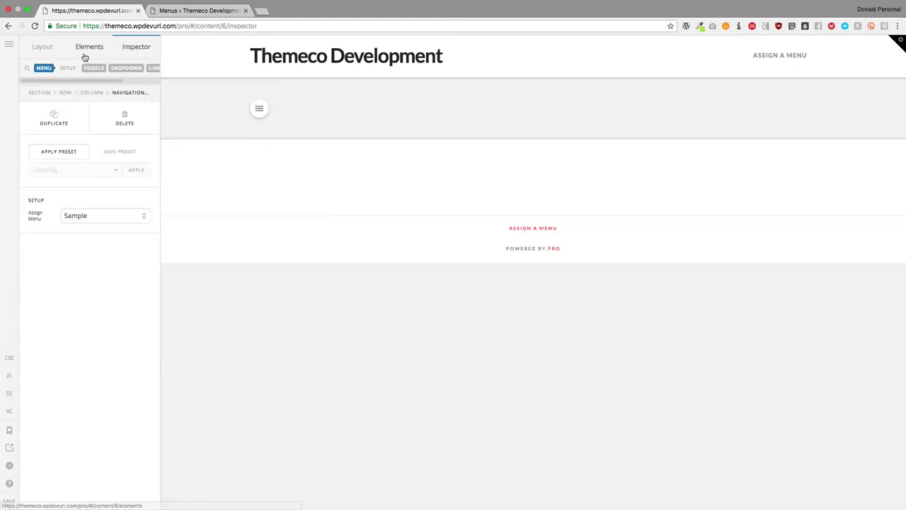
Add a Navigation Inline element below the dropdown navigation in the same column
left_click(84, 55)
scroll(80, 257, "down", 5)
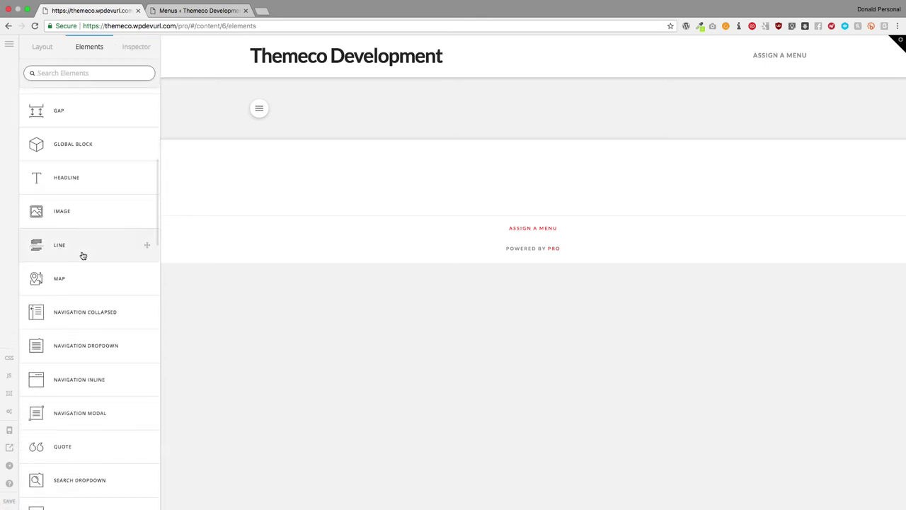
left_click_drag(87, 375, 286, 117)
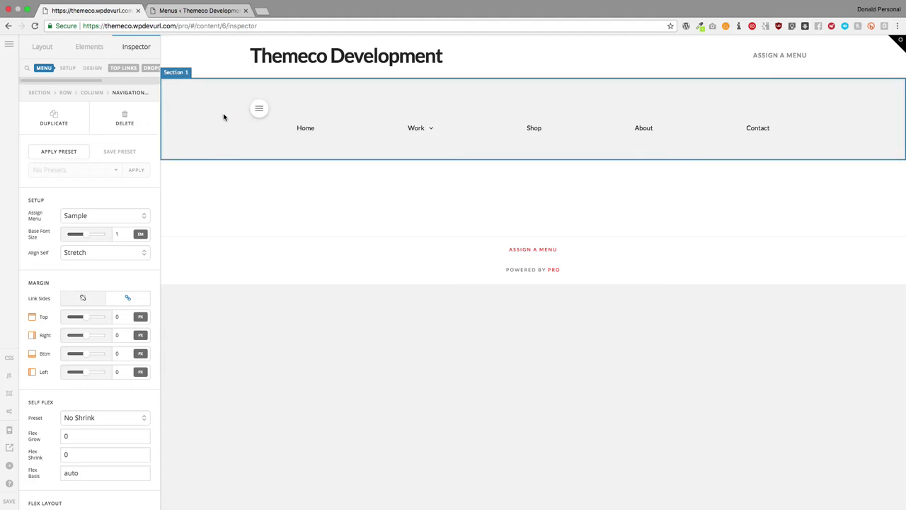
Select the dropdown navigation, preview its sample links, and assign Menu: Main to it
left_click(259, 110)
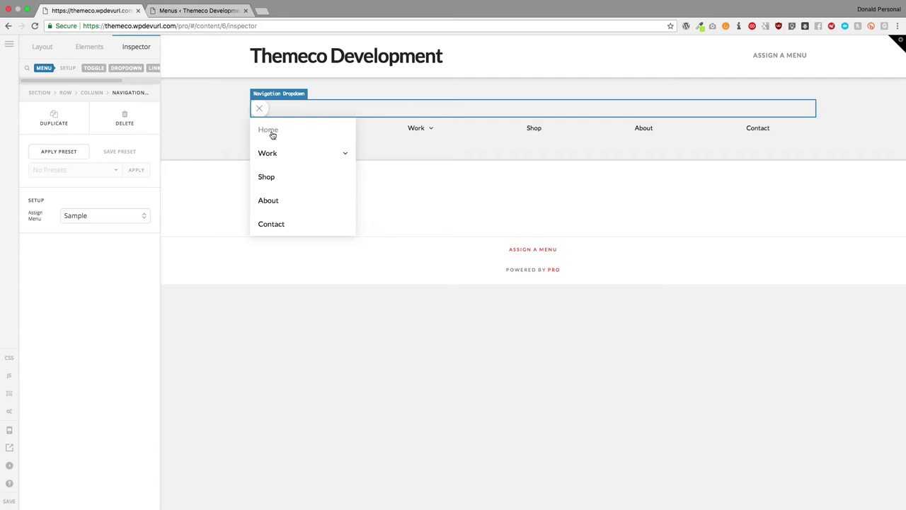
left_click(84, 222)
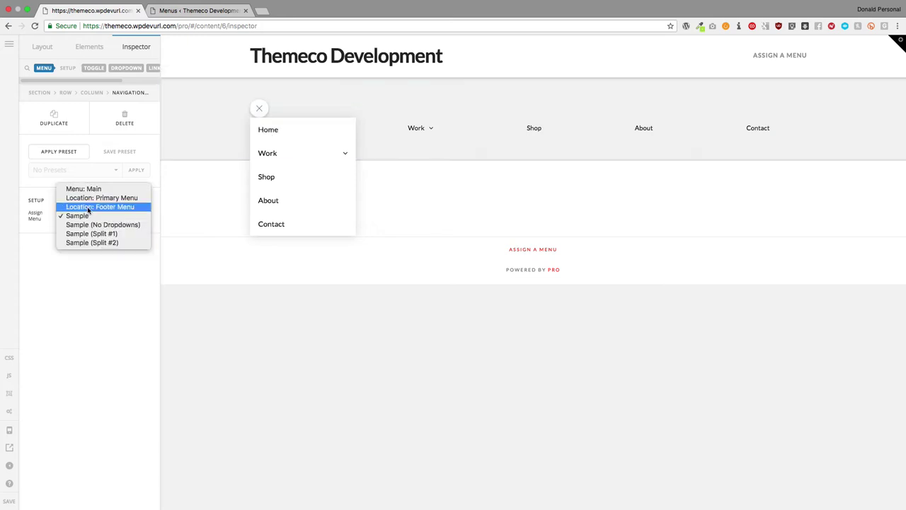
left_click(89, 189)
Examine the dropdown navigation's toggle settings for size, background, layout, margin, padding and border
left_click(92, 67)
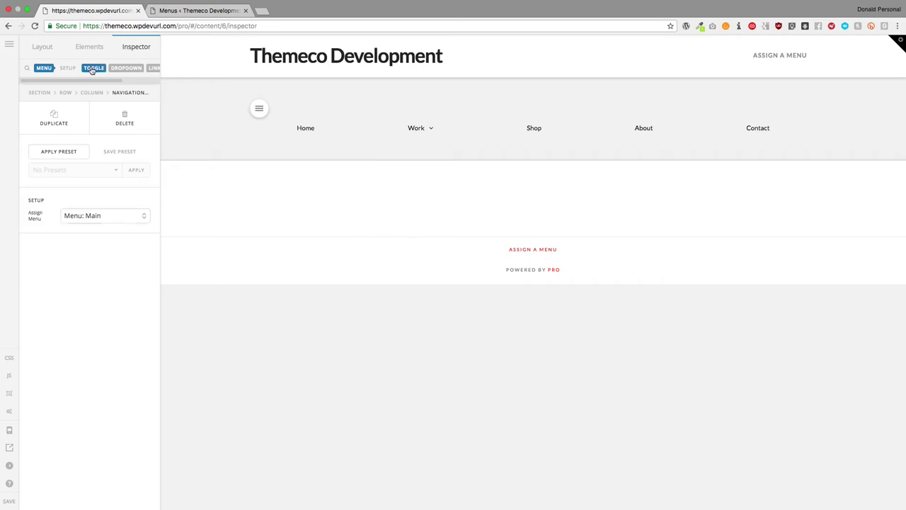
scroll(68, 235, "down", 8)
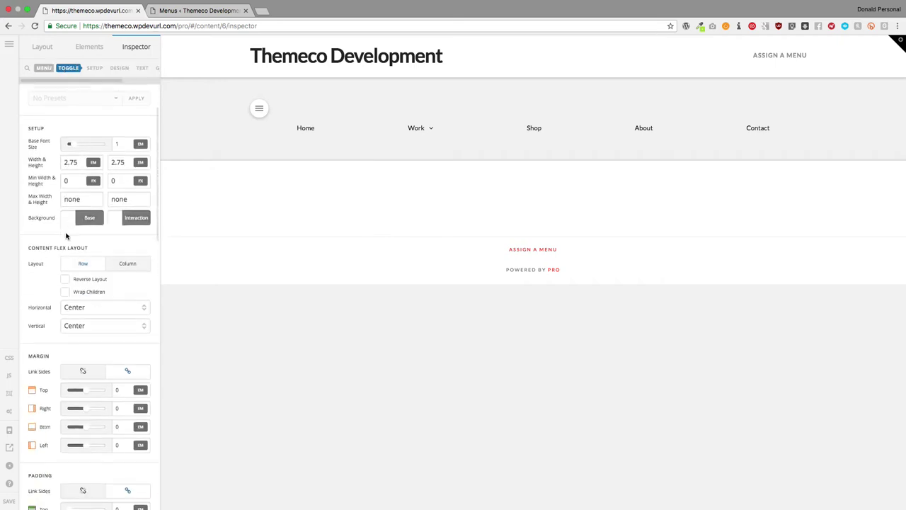
scroll(32, 244, "down", 7)
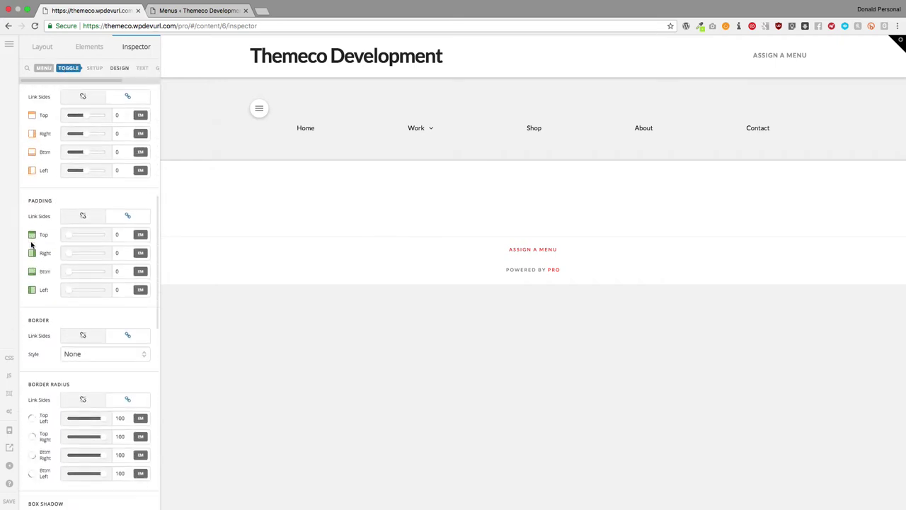
scroll(31, 244, "up", 15)
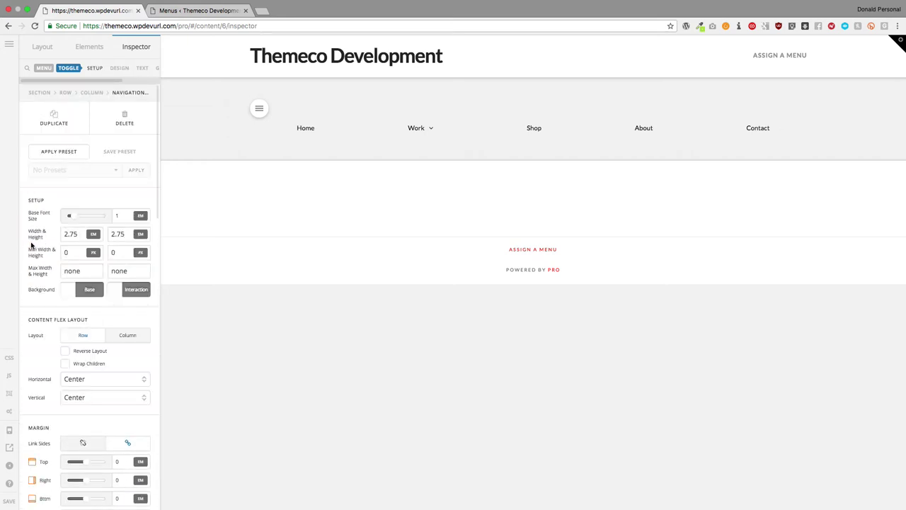
scroll(134, 68, "right", 6)
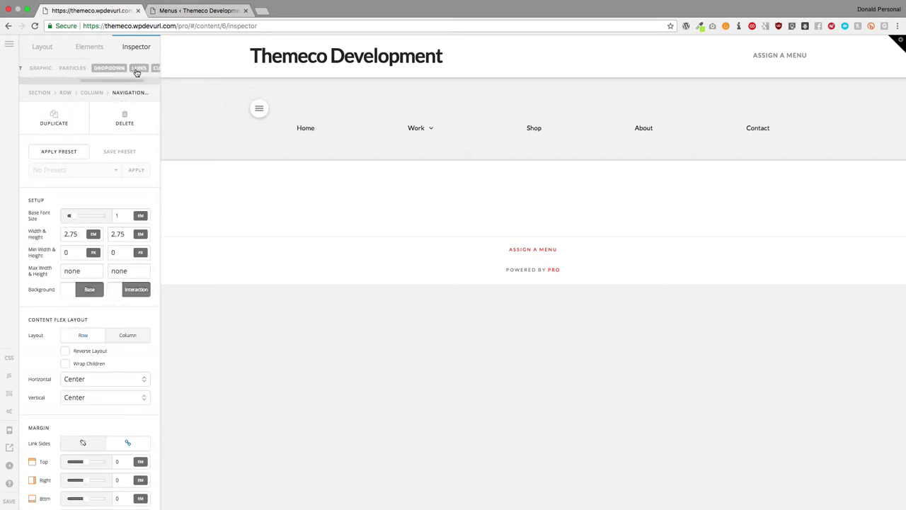
Expand the dropdown menu in the preview and set the dropdown's font size to 20 px
left_click(113, 71)
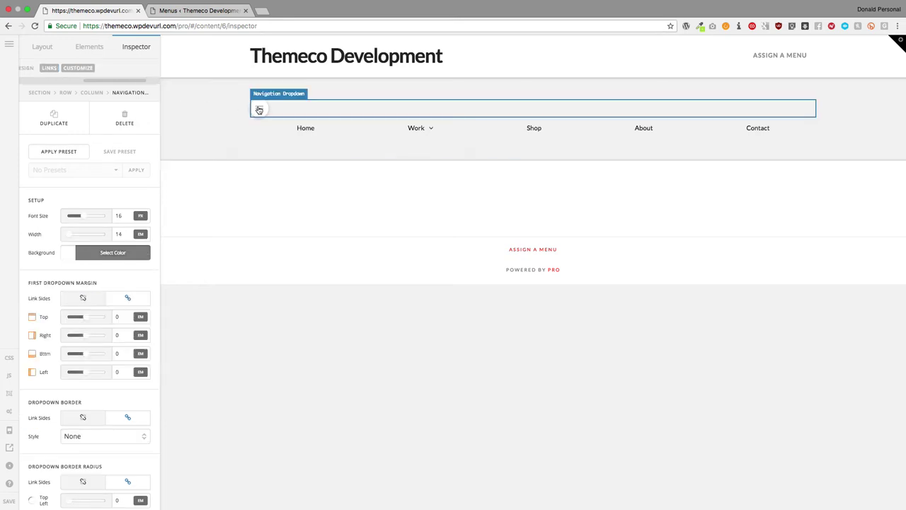
left_click(260, 109)
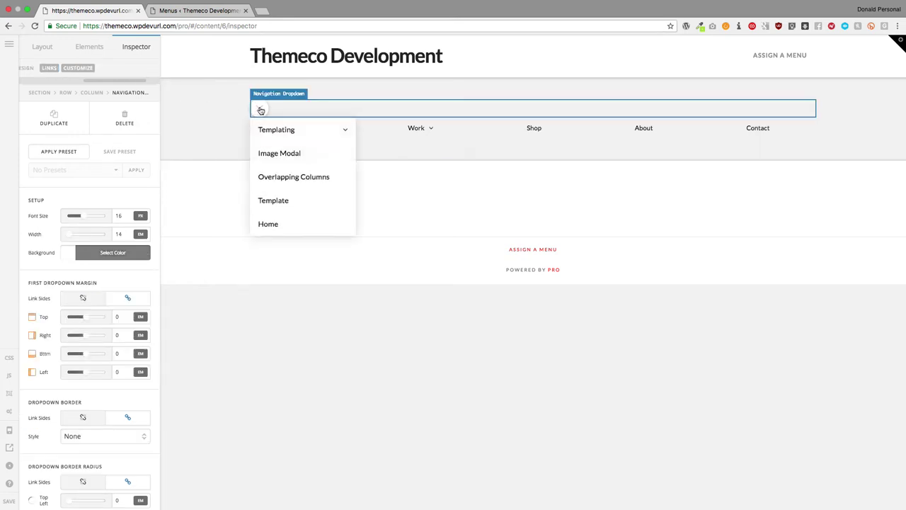
scroll(75, 227, "down", 3)
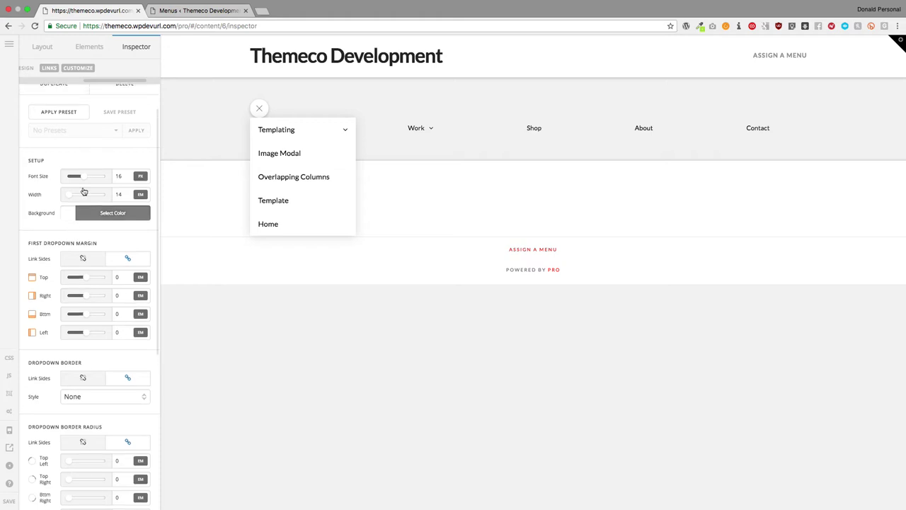
left_click_drag(87, 177, 95, 178)
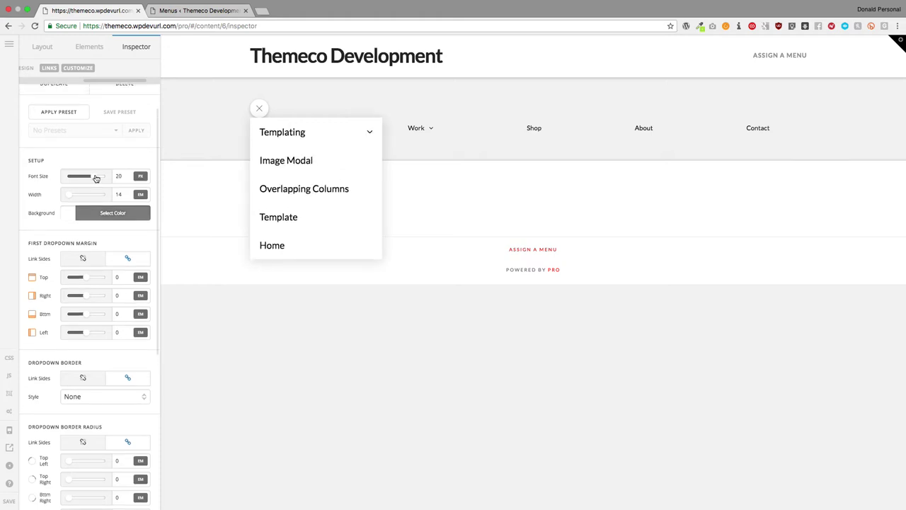
Review the dropdown's margin, border and padding settings and set its background colour to dark red
scroll(52, 224, "down", 3)
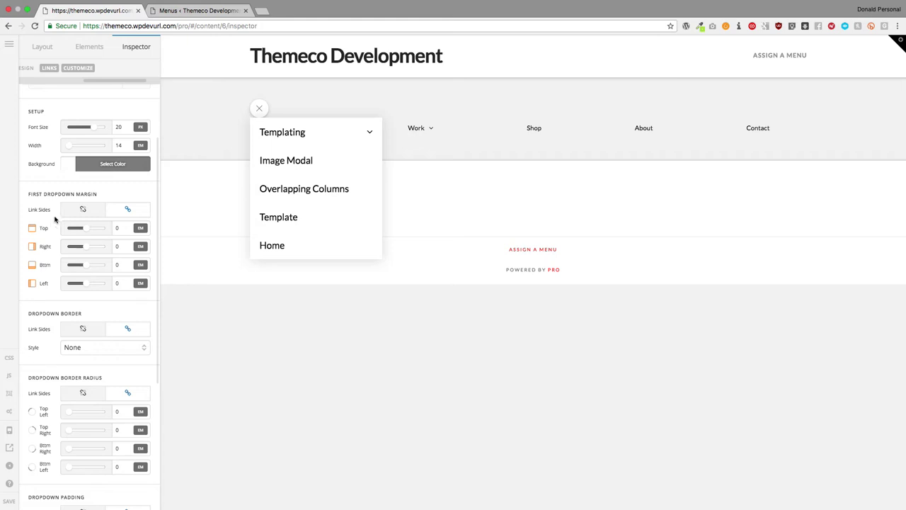
scroll(100, 186, "down", 10)
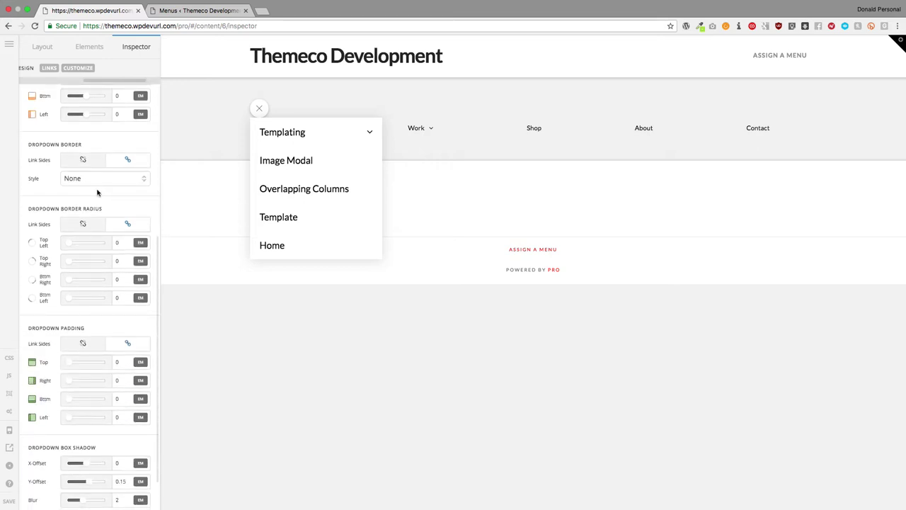
scroll(98, 193, "down", 2)
scroll(84, 329, "up", 15)
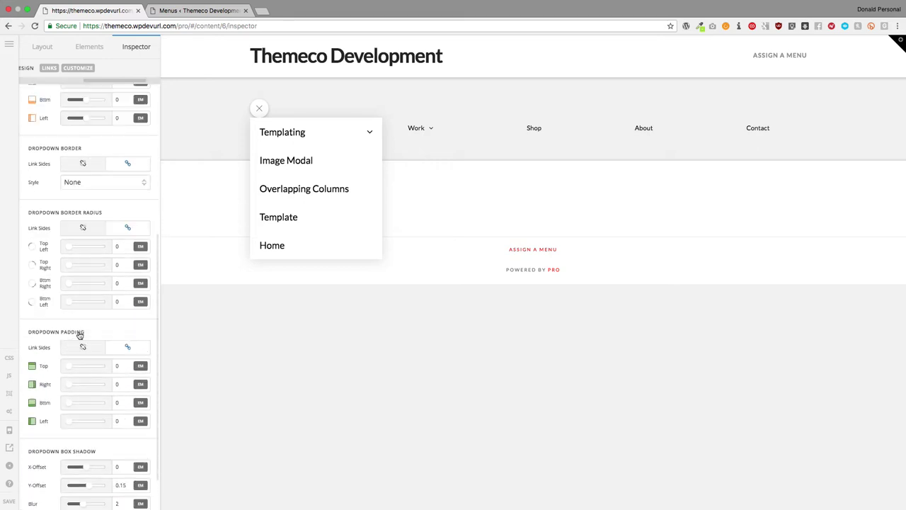
left_click(101, 255)
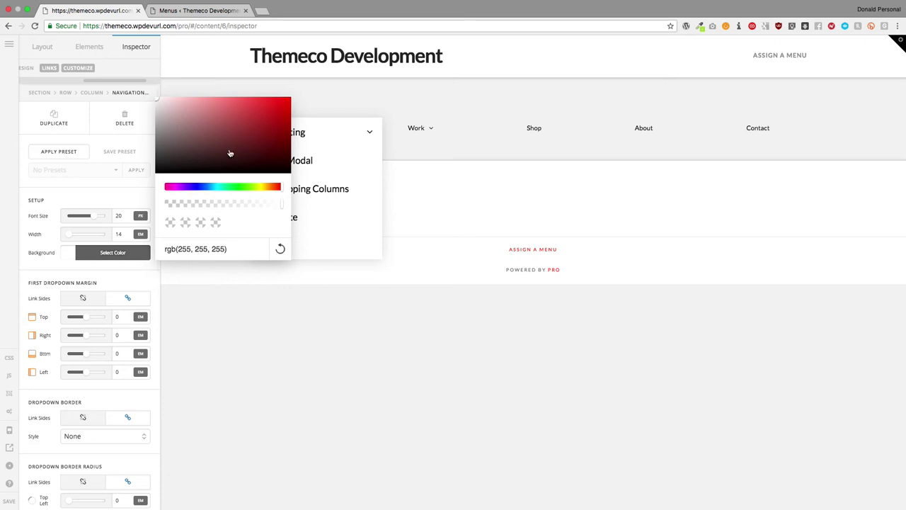
left_click(276, 122)
left_click(281, 114)
left_click(91, 193)
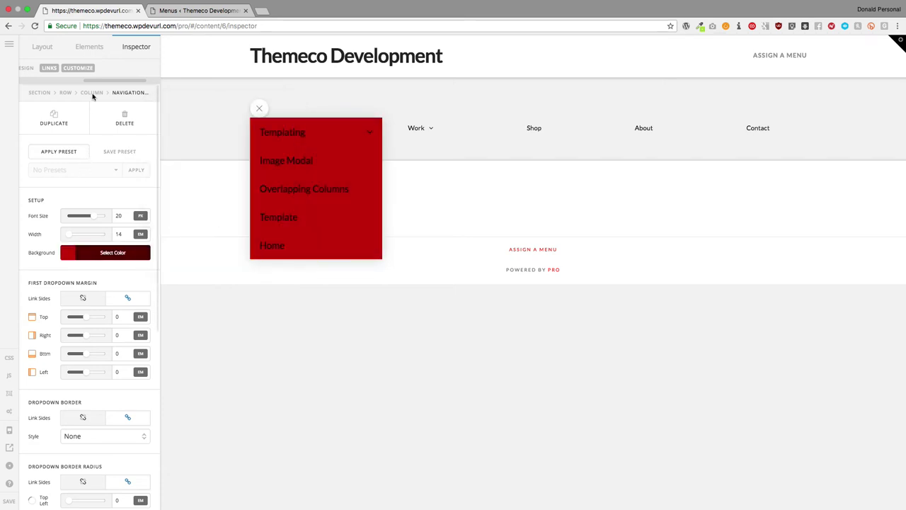
Set the dropdown links' primary text base colour to white, rgb(255, 255, 255)
scroll(83, 256, "down", 5)
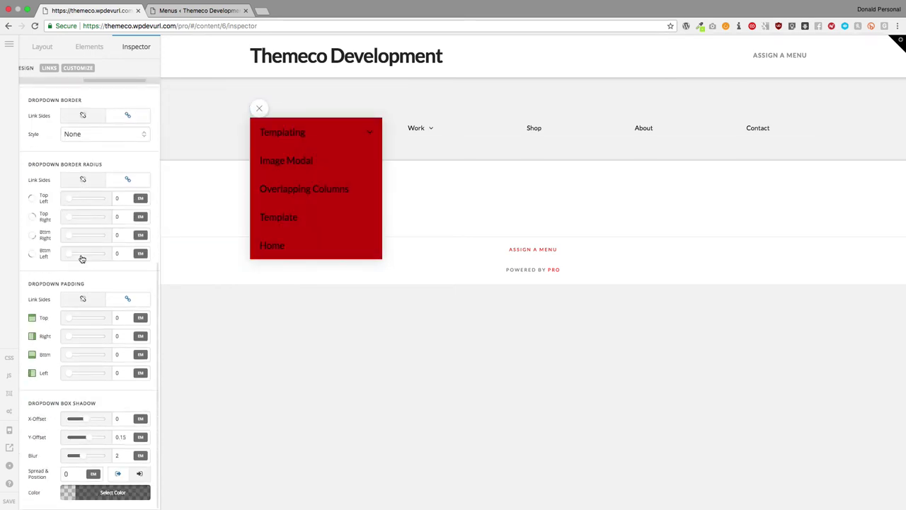
scroll(81, 260, "up", 5)
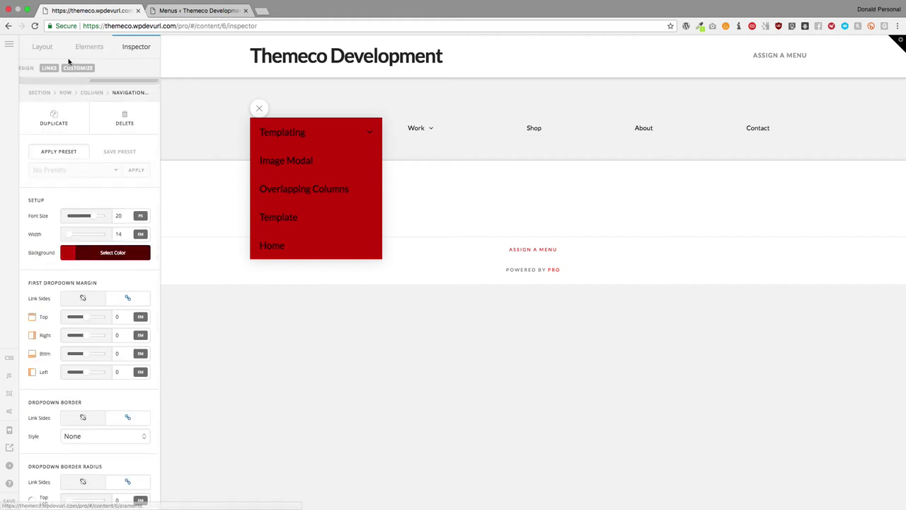
scroll(71, 71, "left", 3)
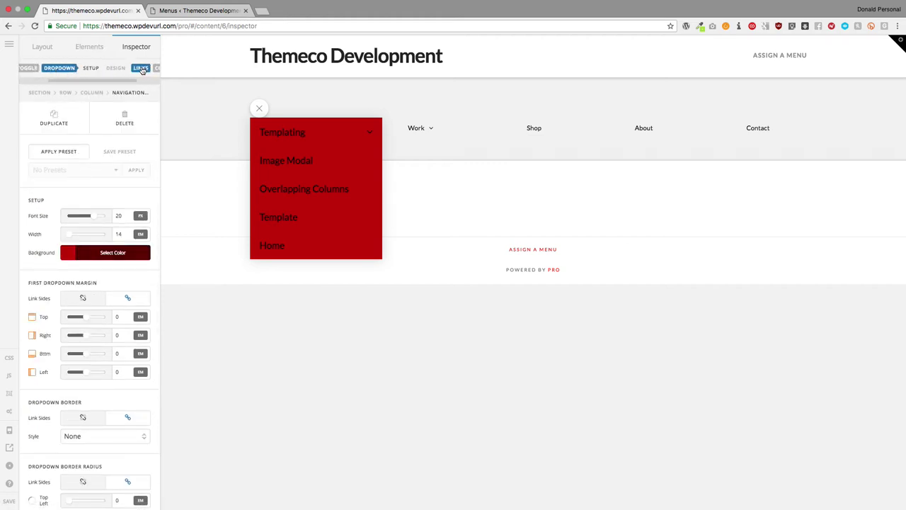
scroll(142, 70, "right", 2)
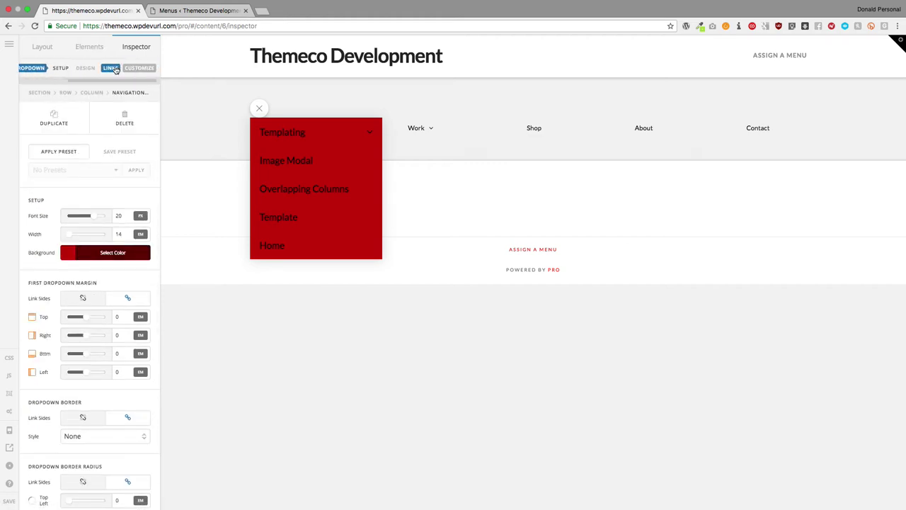
left_click(112, 68)
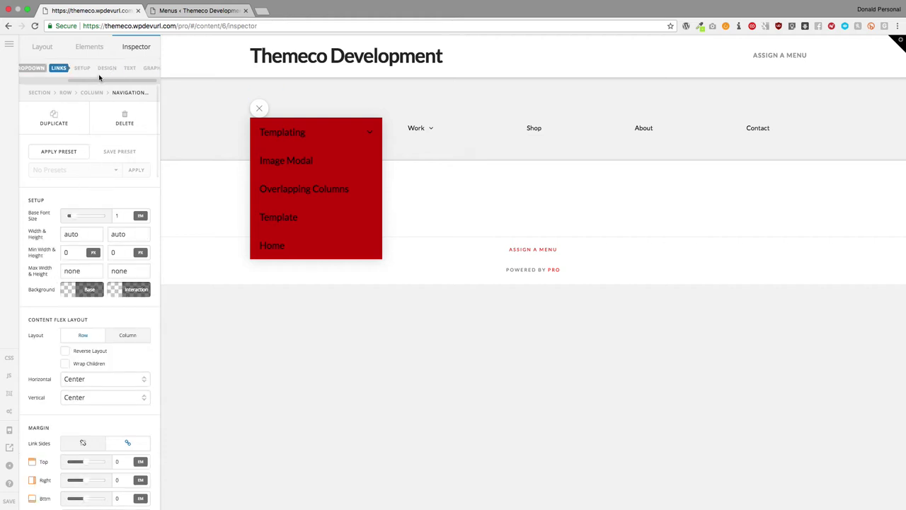
left_click(126, 68)
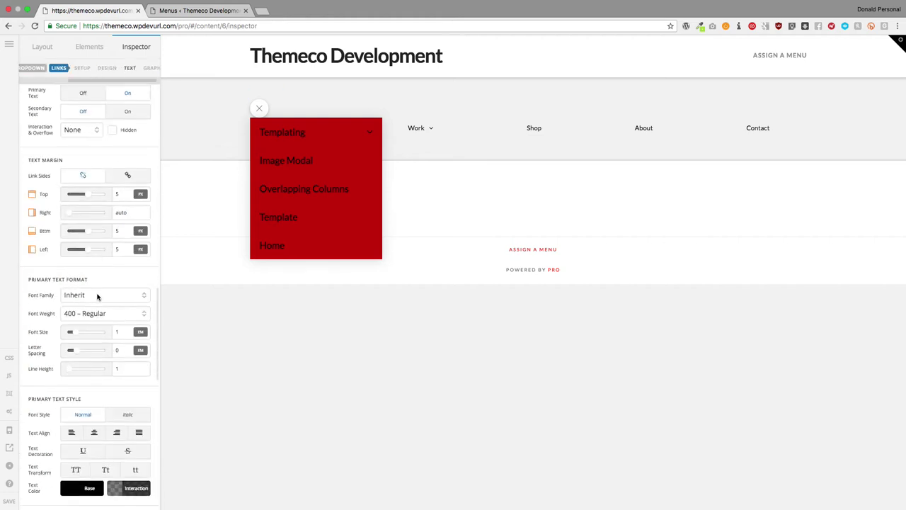
scroll(97, 296, "down", 5)
left_click(86, 354)
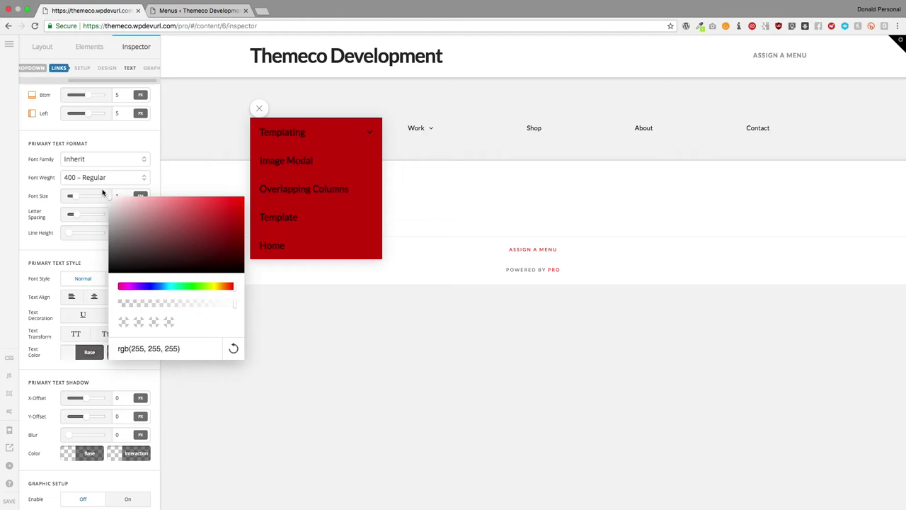
left_click(90, 258)
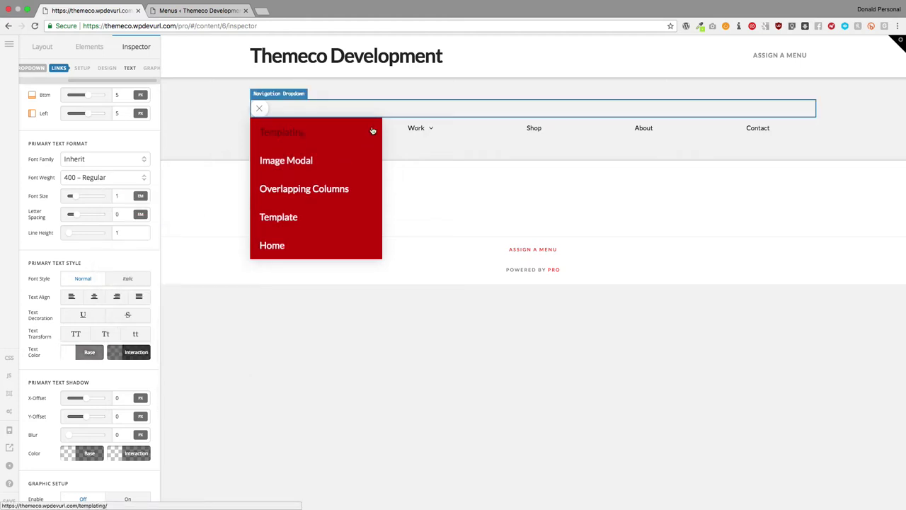
Reveal the Templating item's submenu in the preview and check which setting groups the dropdown links offer
mouse_move(372, 132)
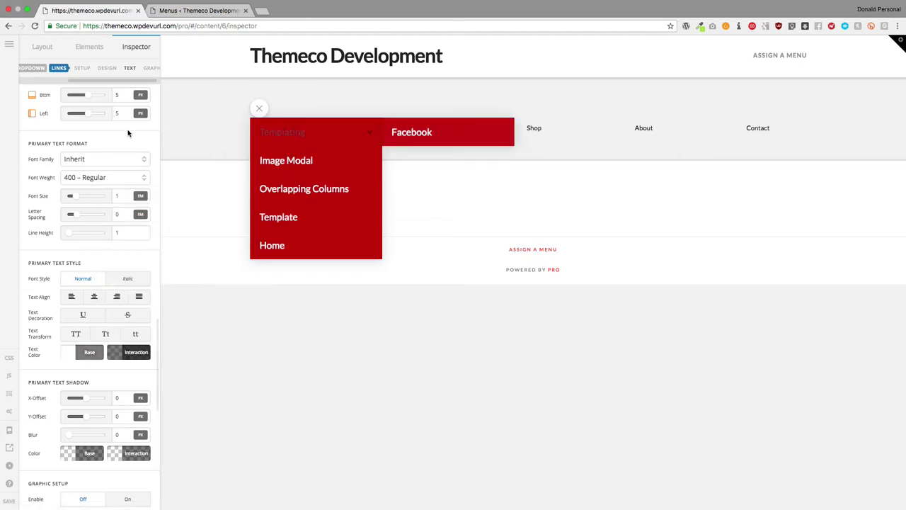
scroll(117, 74, "right", 5)
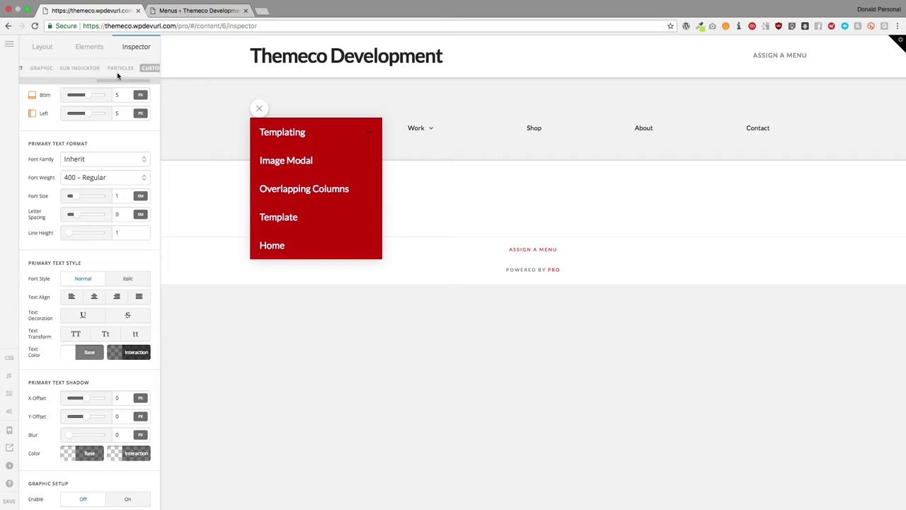
scroll(99, 74, "left", 5)
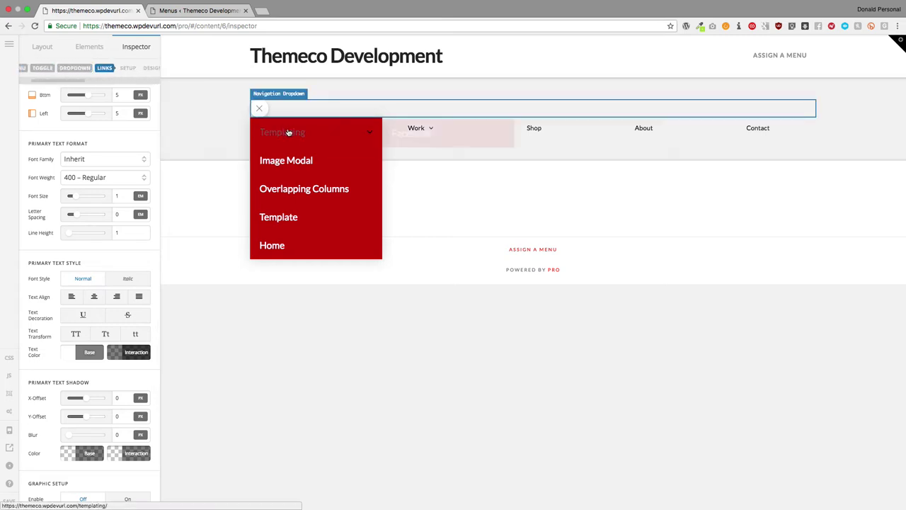
mouse_move(288, 133)
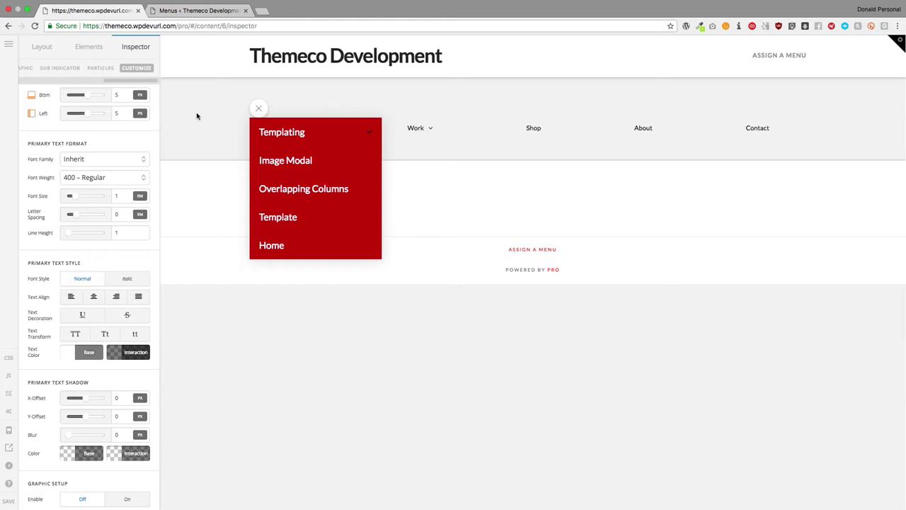
Delete the dropdown navigation element and assign Menu: Main to the remaining inline navigation
scroll(130, 123, "up", 10)
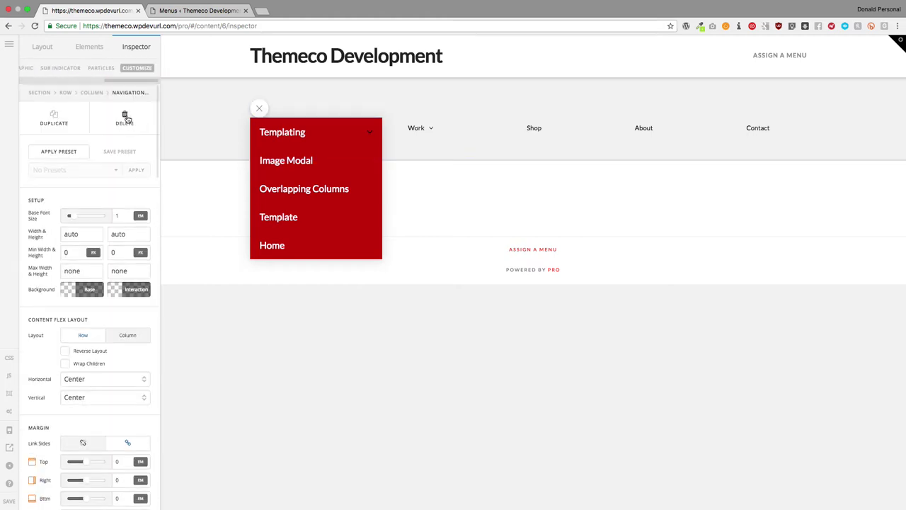
left_click(125, 118)
left_click(327, 110)
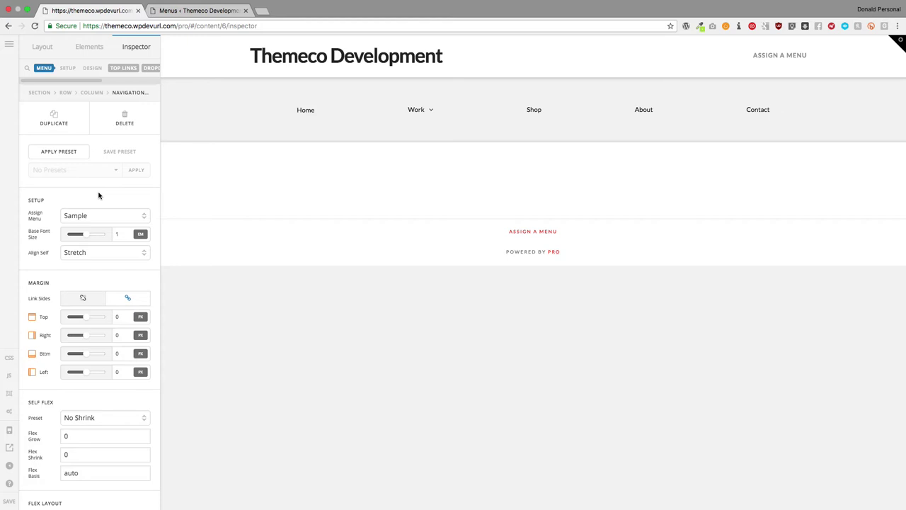
left_click(101, 214)
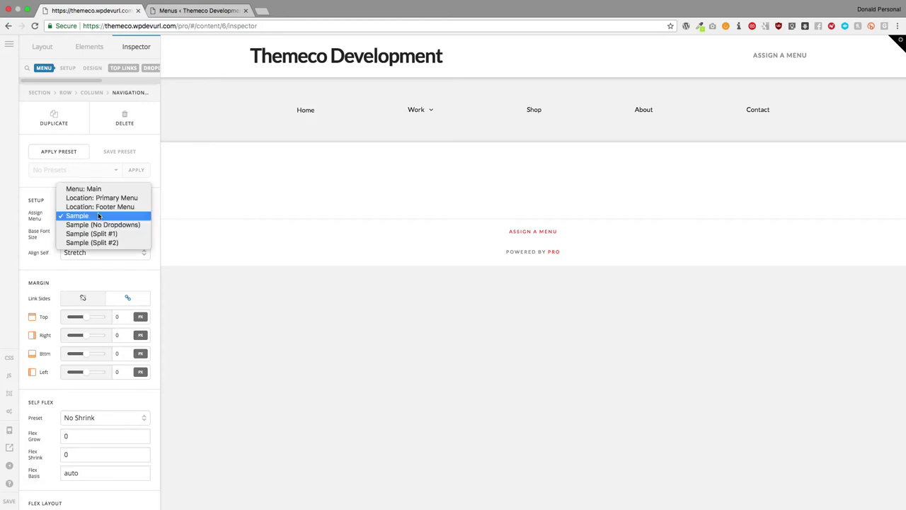
left_click(92, 188)
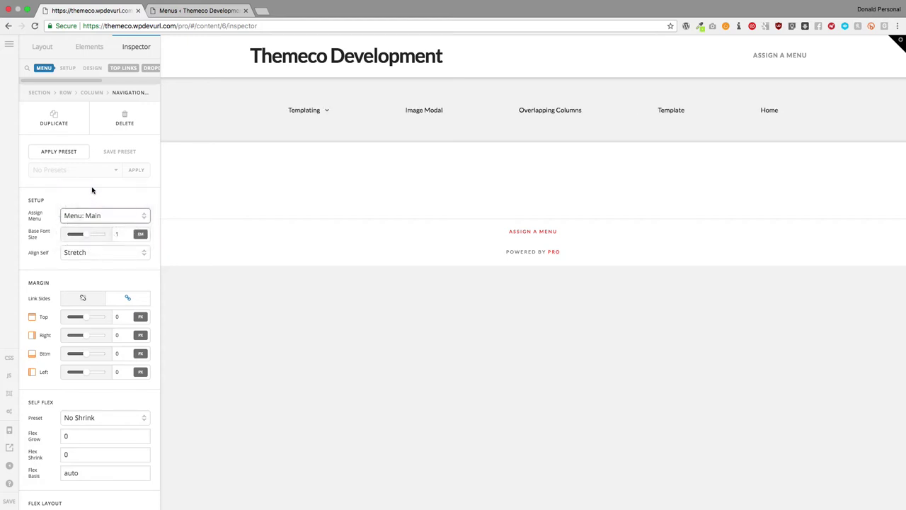
Check the inline navigation's Align Self choices and set the top links' base background colour to red
left_click(75, 253)
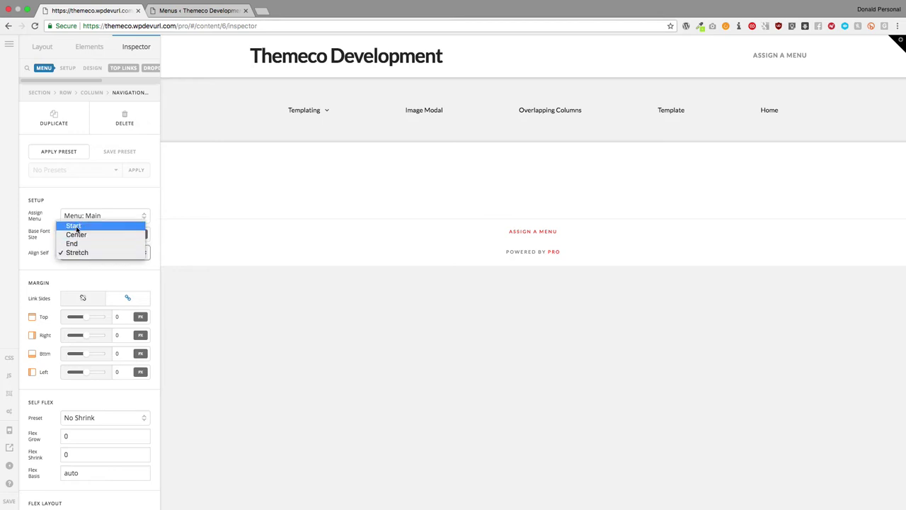
left_click(85, 204)
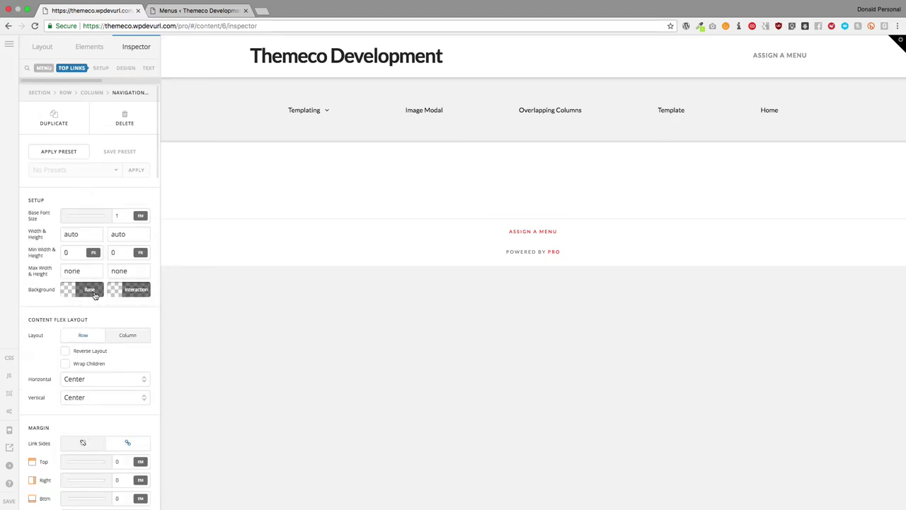
left_click(97, 293)
left_click_drag(172, 168, 236, 140)
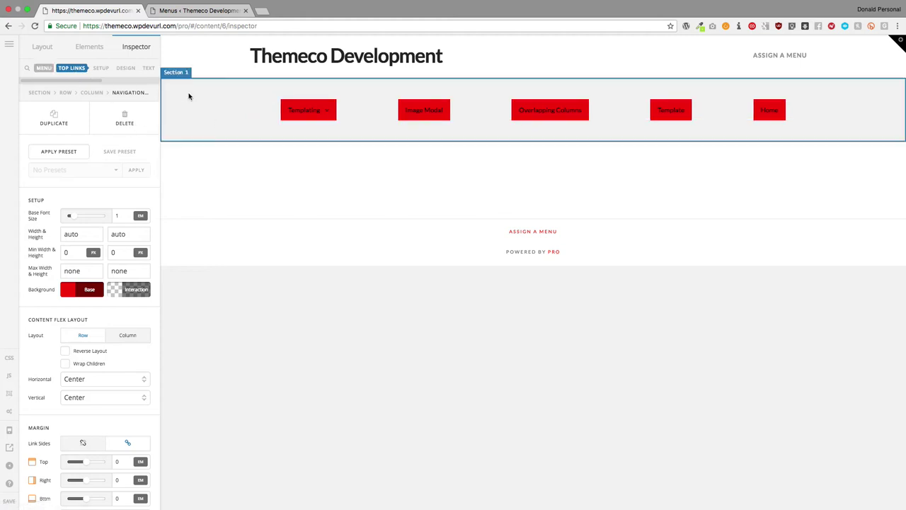
Return to the inline navigation's menu settings and try Start as its Align Self value
left_click(44, 72)
scroll(67, 319, "down", 3)
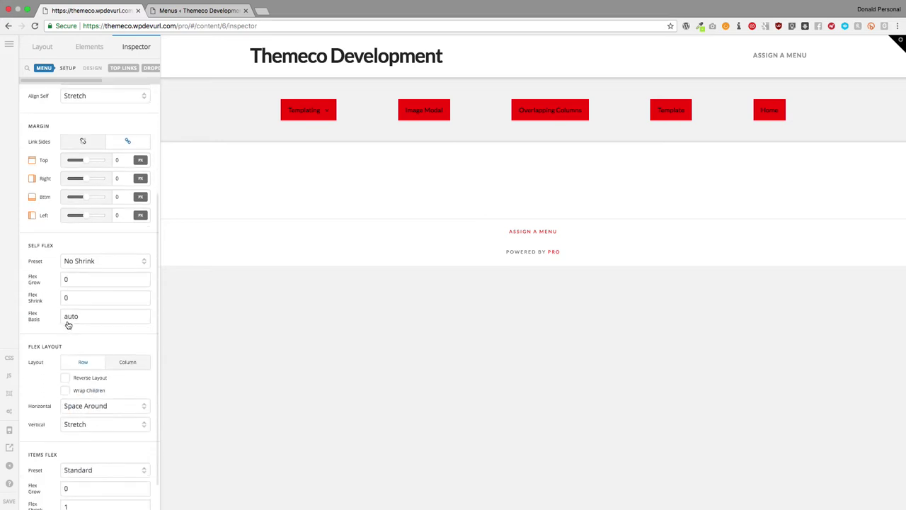
scroll(68, 324, "up", 5)
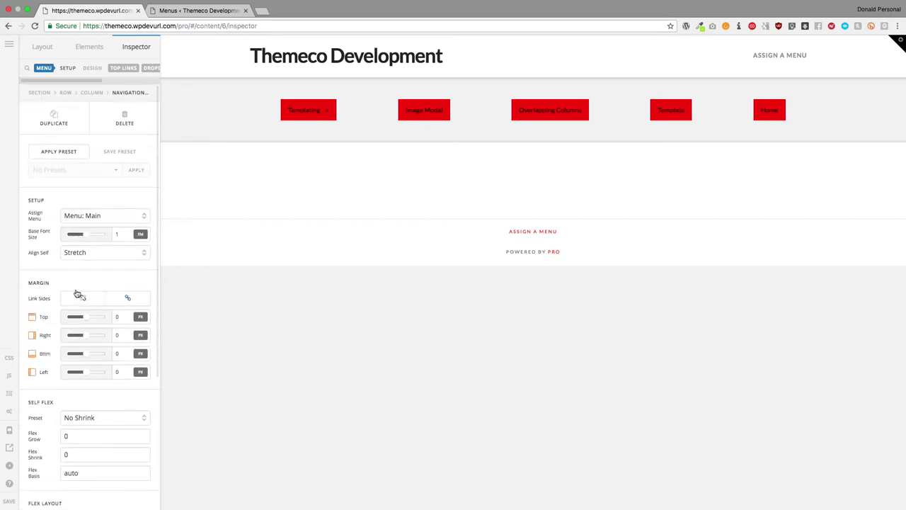
left_click(77, 253)
left_click(80, 226)
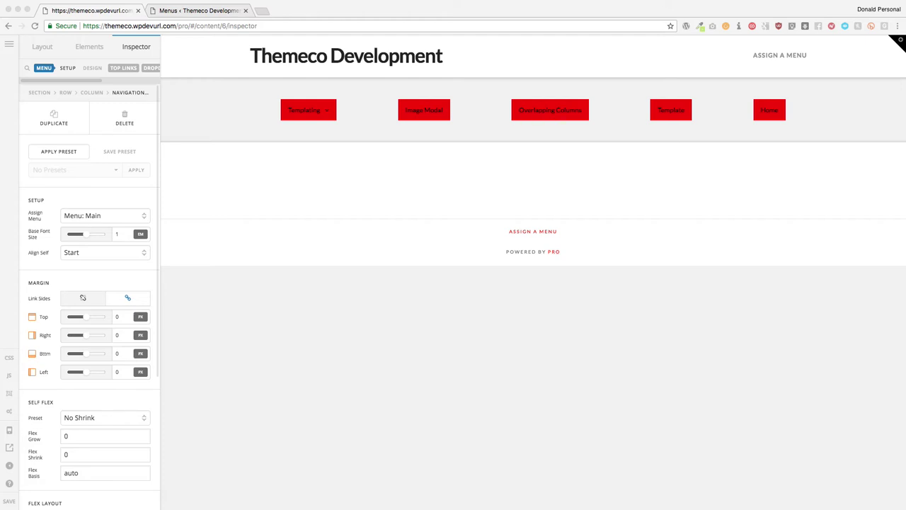
left_click(111, 188)
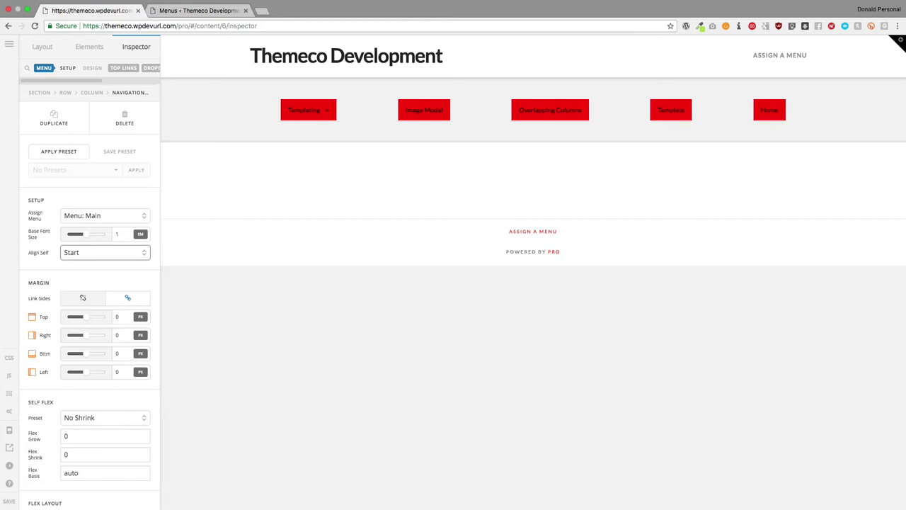
left_click(119, 199)
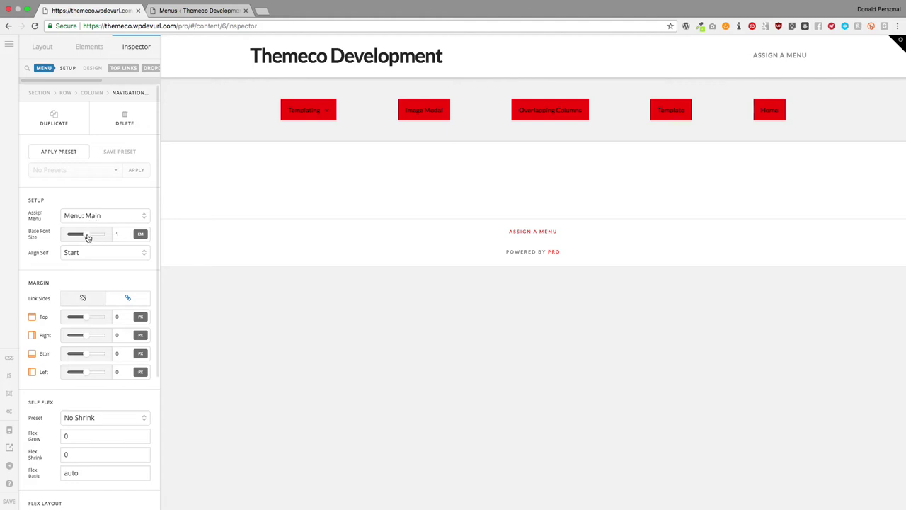
Increase the menu's base font size to 1.14 em and set Align Self to Stretch after trying Center
left_click_drag(87, 237, 90, 239)
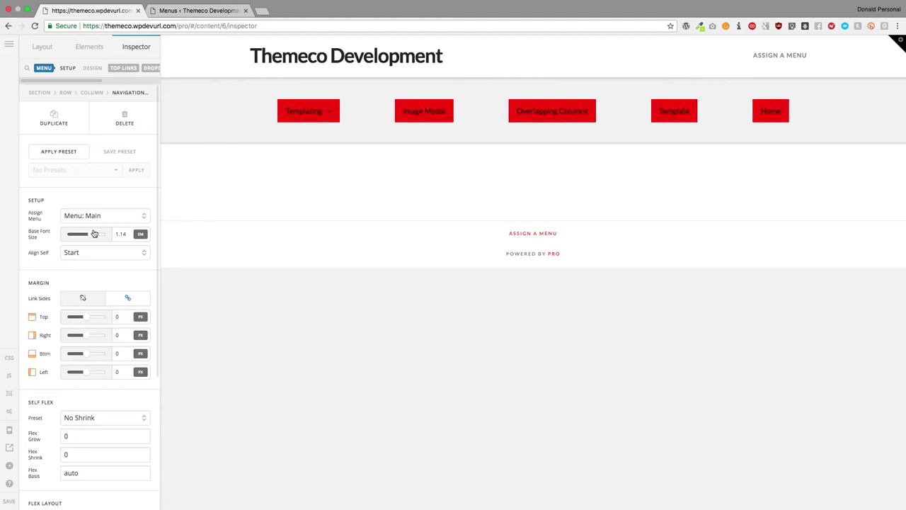
left_click(82, 252)
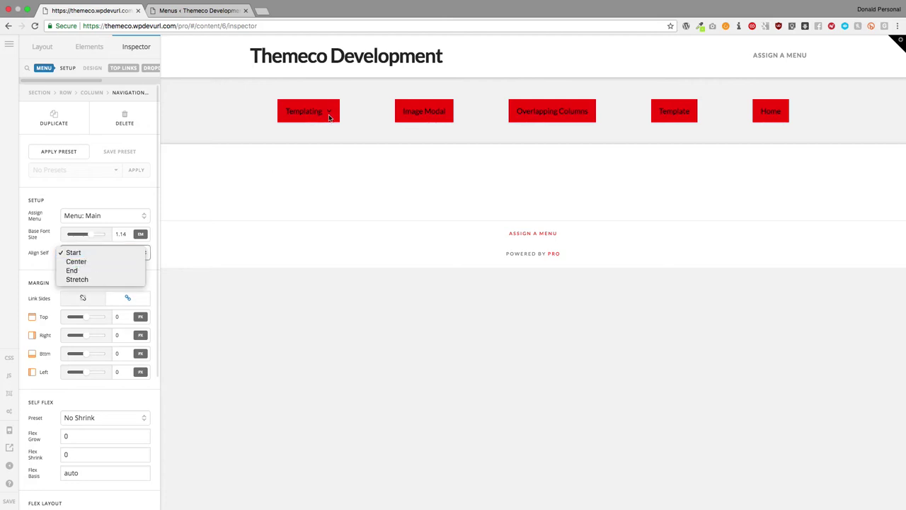
left_click(91, 261)
left_click(90, 261)
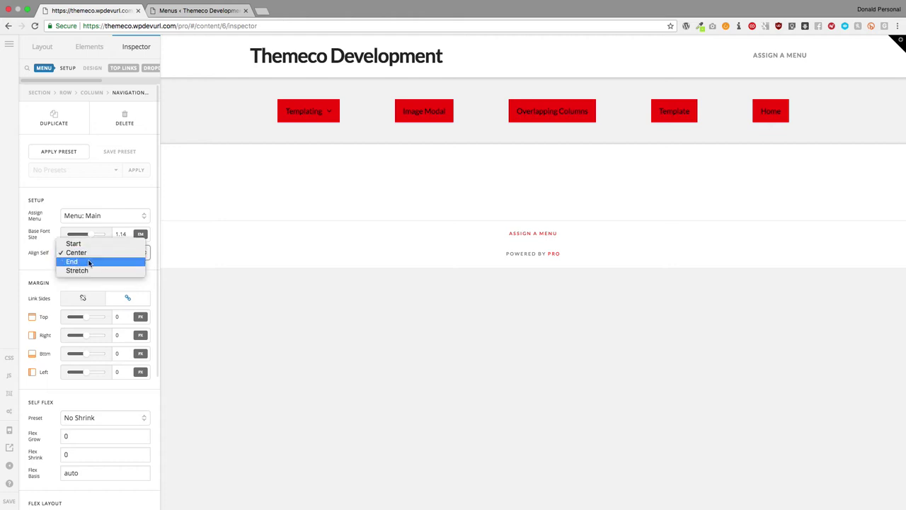
left_click(87, 267)
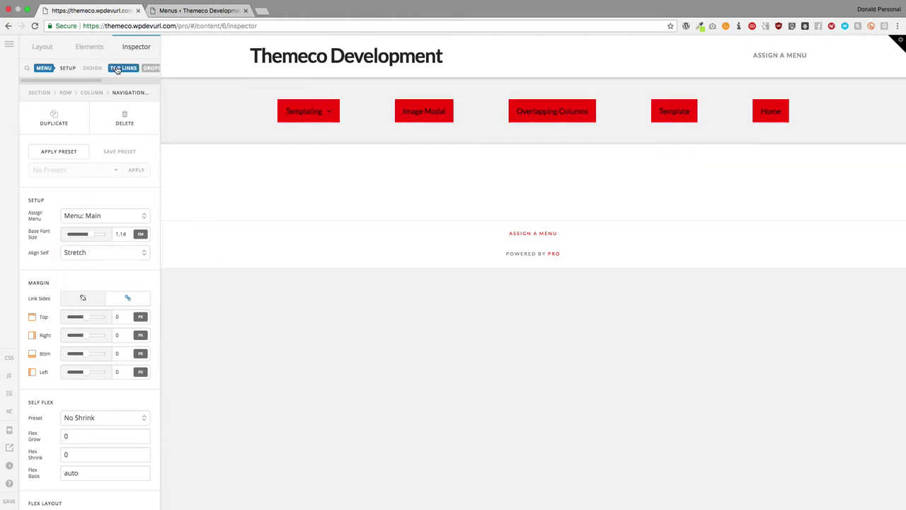
Examine the menu's margin, Self Flex, Flex Layout and Items Flex settings and the inline navigation's extent in the preview
left_click(86, 68)
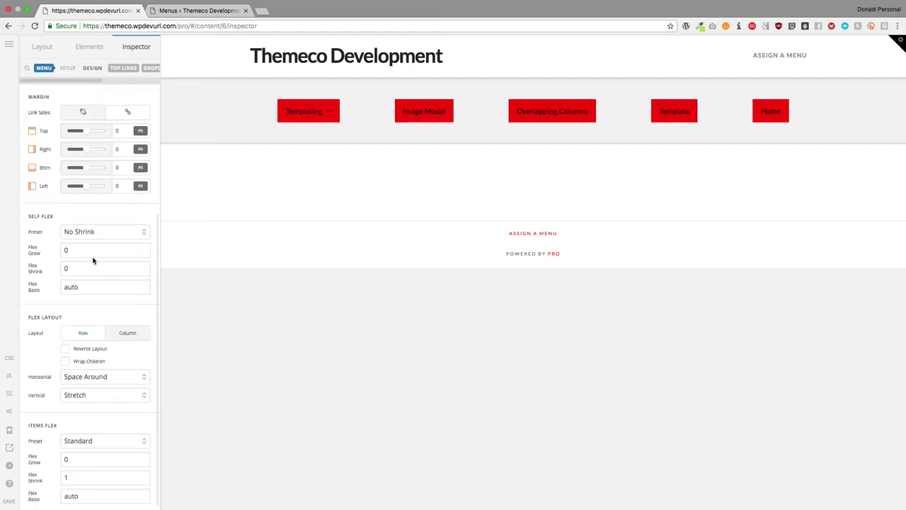
scroll(40, 356, "up", 5)
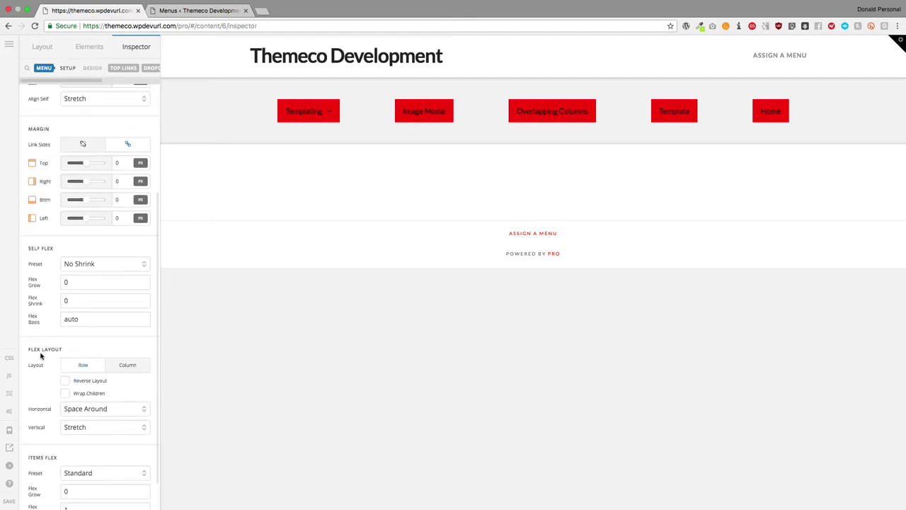
scroll(41, 356, "down", 3)
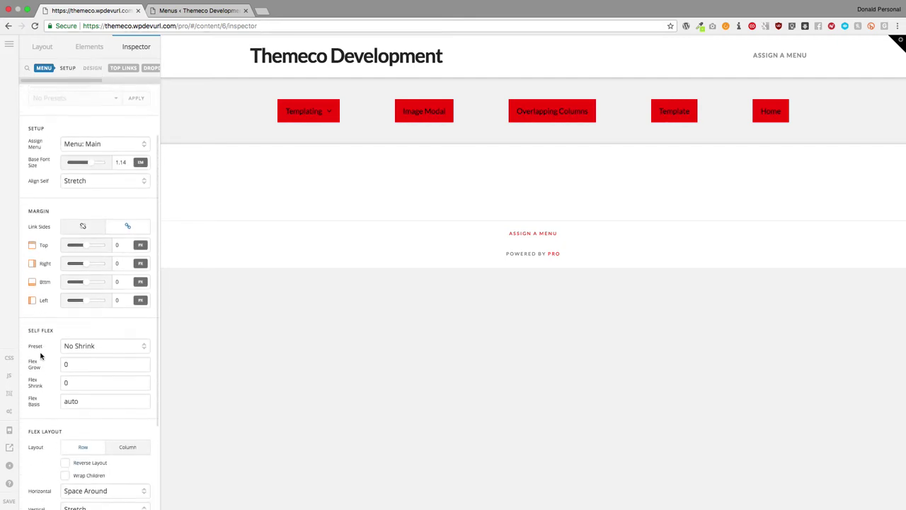
scroll(41, 356, "down", 2)
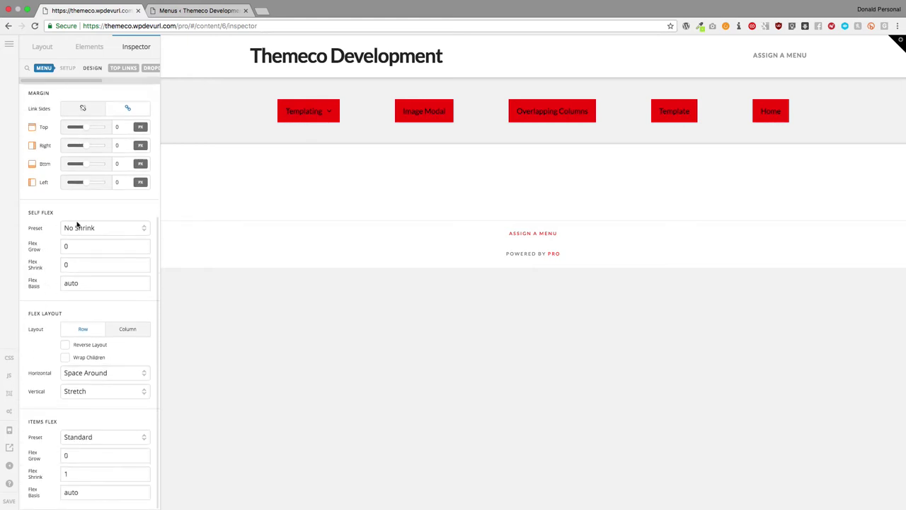
scroll(67, 228, "up", 6)
scroll(39, 244, "down", 2)
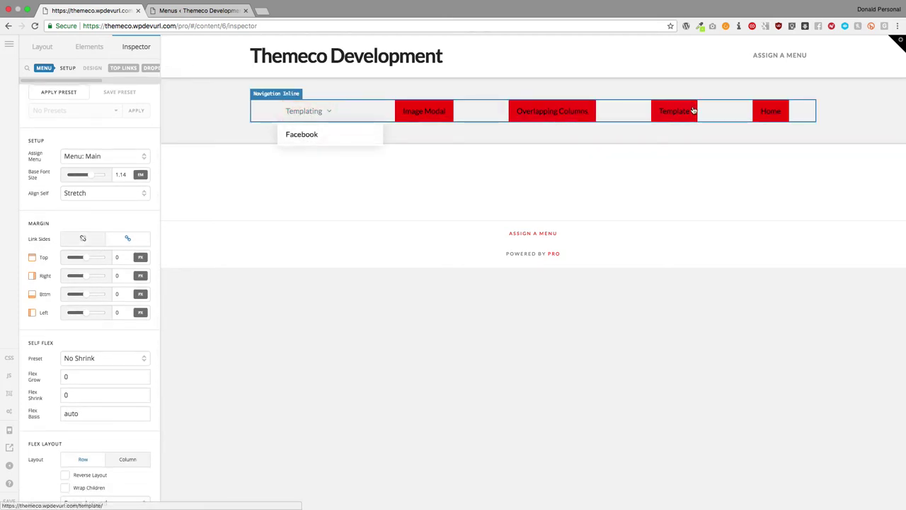
scroll(79, 135, "up", 2)
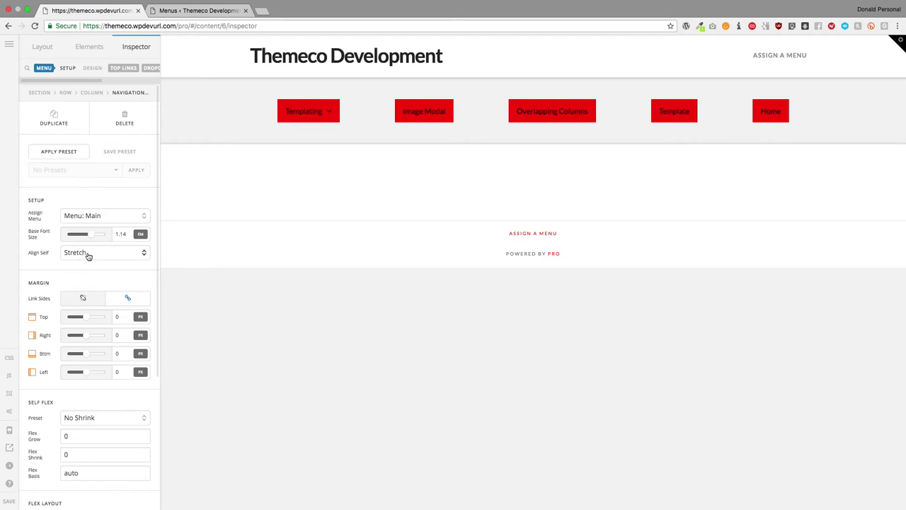
Set the menu's Self Flex preset to Standard after trying Fill Space Equally, No Shrink and Fill Space
scroll(89, 255, "down", 3)
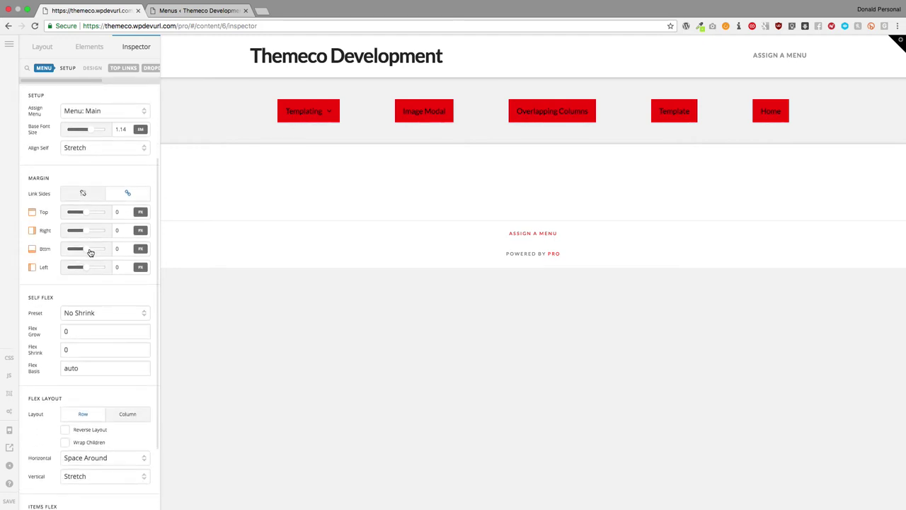
scroll(90, 252, "down", 3)
left_click(78, 230)
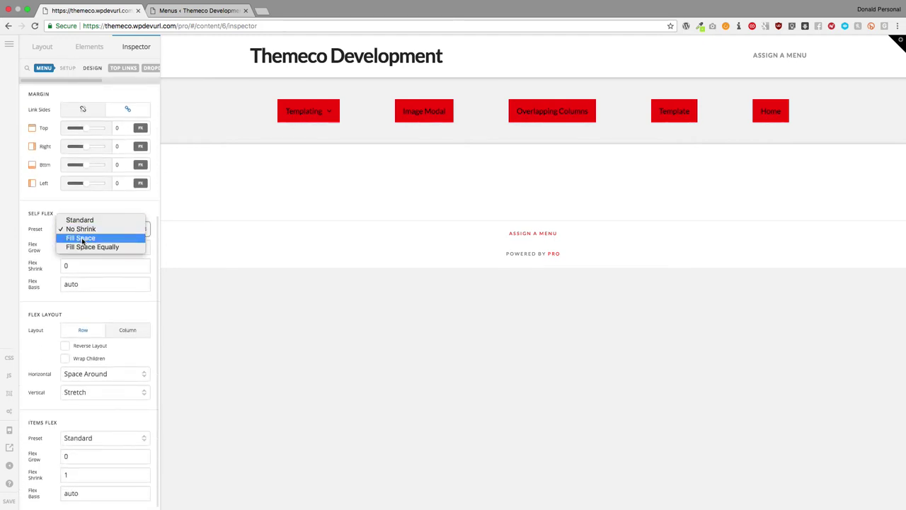
left_click(83, 246)
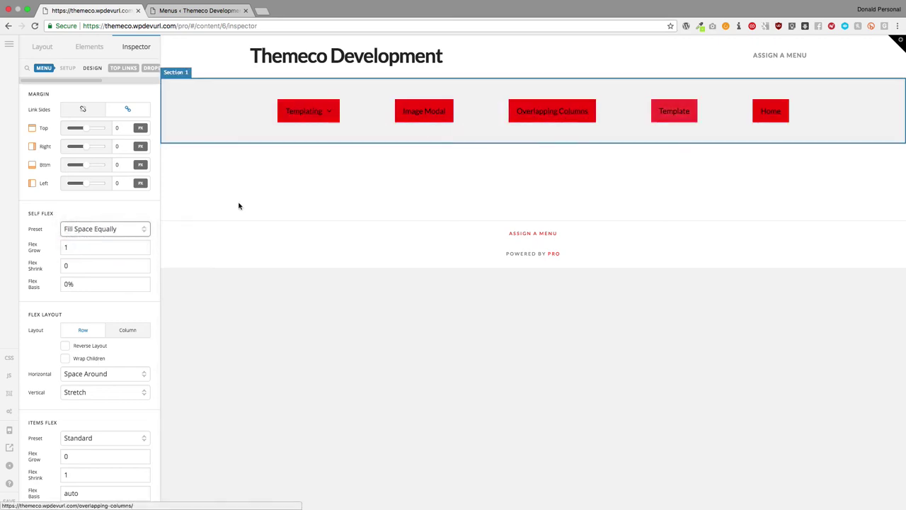
left_click(102, 230)
left_click(95, 210)
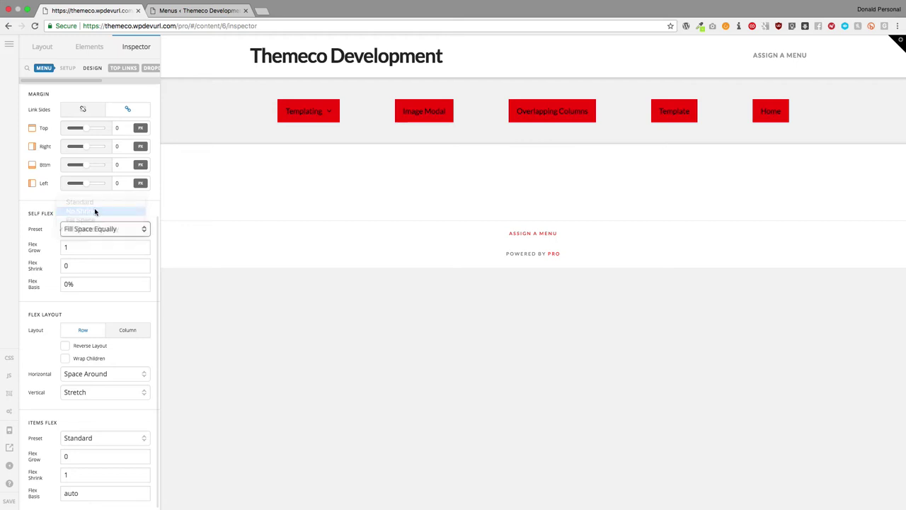
left_click(93, 229)
left_click(93, 237)
left_click(92, 230)
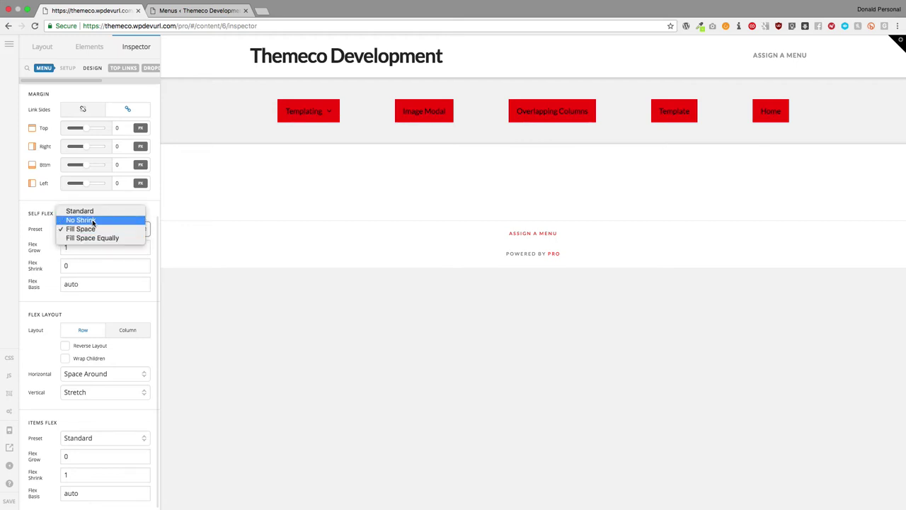
left_click(93, 211)
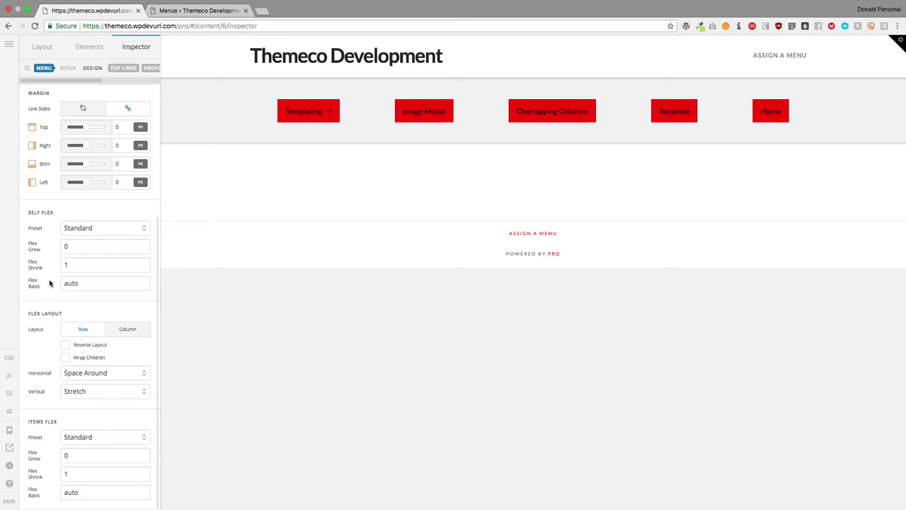
Try the Column layout and the Reverse Layout option for the menu, restoring the unreversed Row layout
left_click(122, 330)
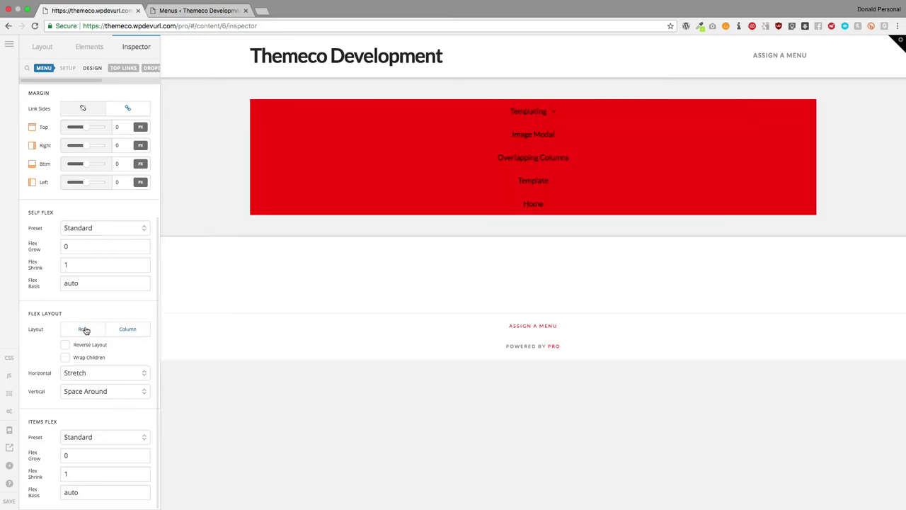
left_click(85, 329)
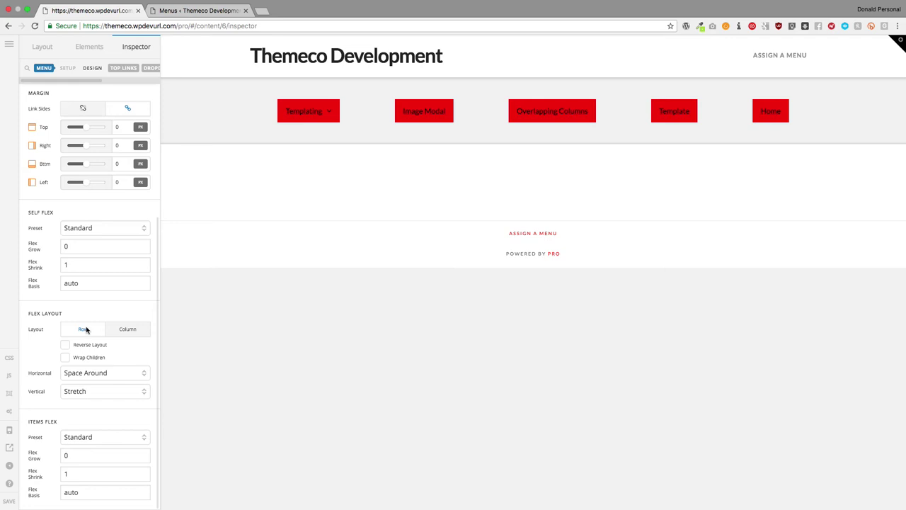
left_click(67, 345)
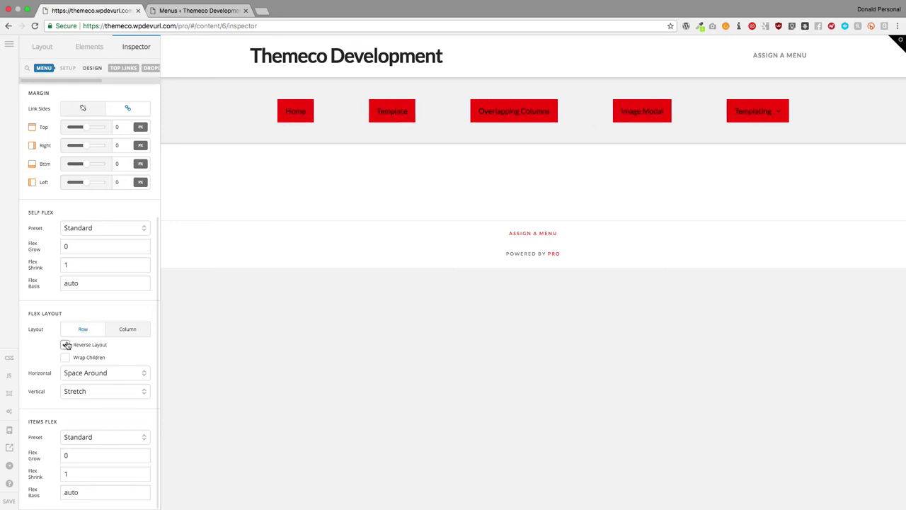
left_click(66, 345)
left_click(66, 345)
left_click(65, 344)
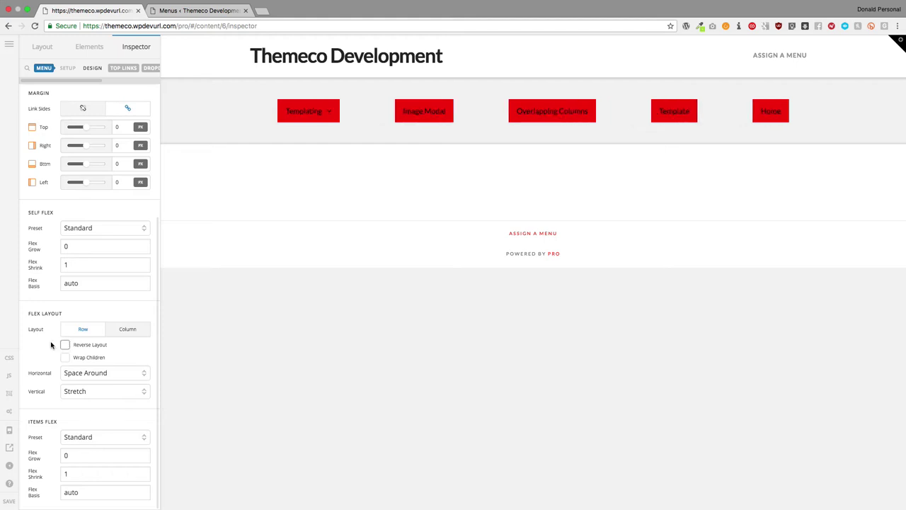
Set the menu's horizontal Flex Layout alignment to Center after trying Space Between
left_click(82, 375)
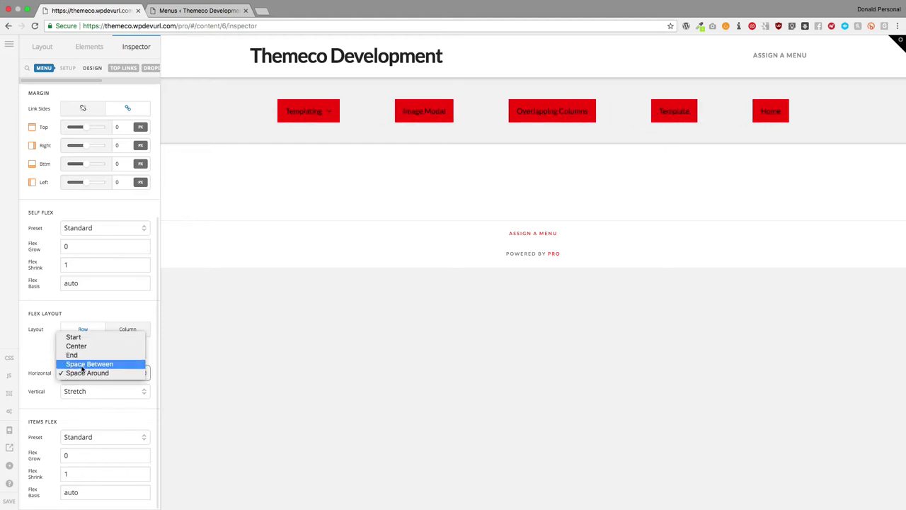
left_click(85, 364)
left_click(86, 375)
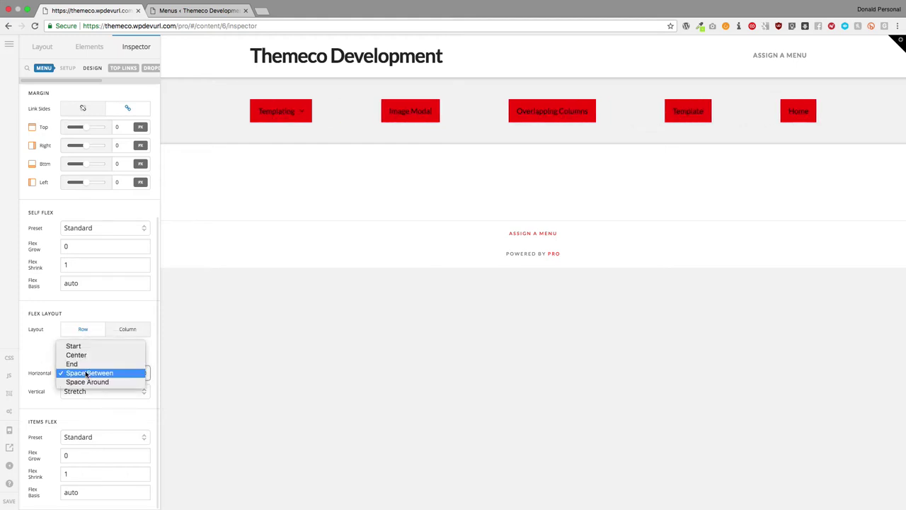
left_click(84, 356)
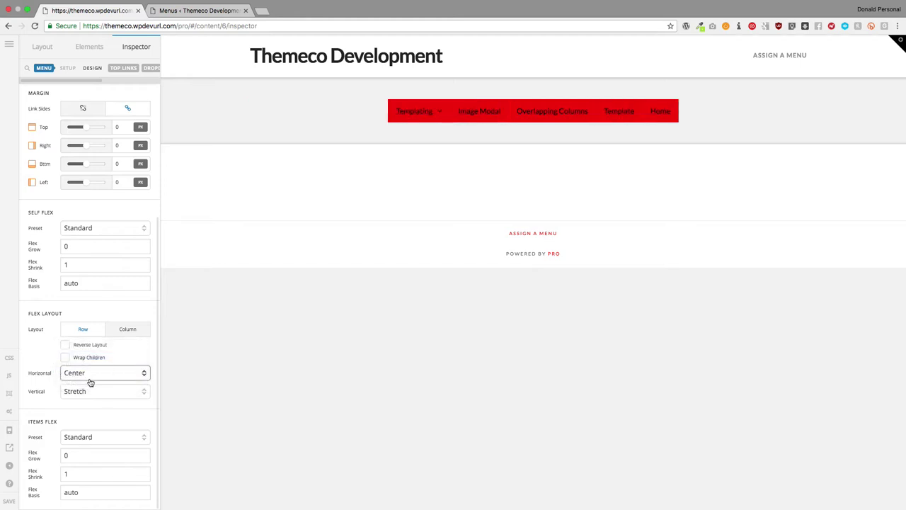
Set the menu's horizontal Flex Layout alignment to Start after trying End
left_click(89, 377)
left_click(83, 382)
left_click(85, 374)
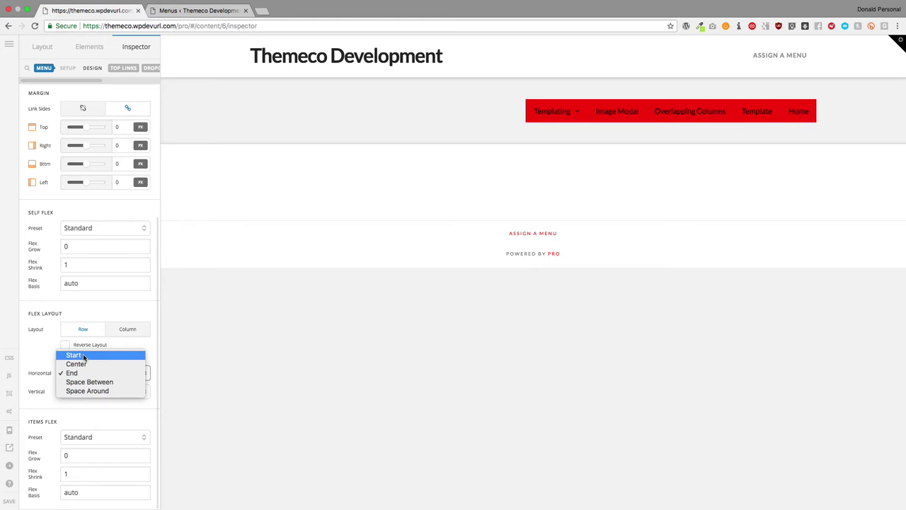
left_click(83, 355)
Try Center for the menu's vertical Flex Layout alignment, then restore Stretch
left_click(80, 392)
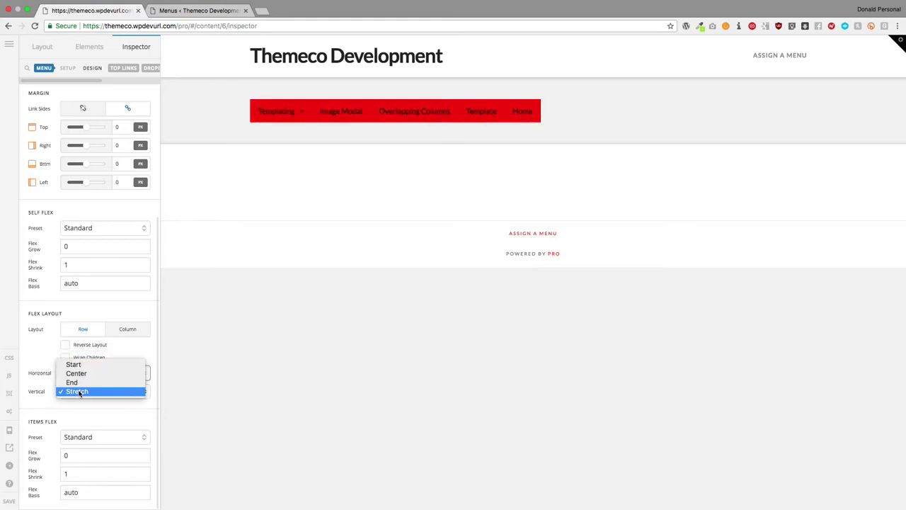
left_click(79, 375)
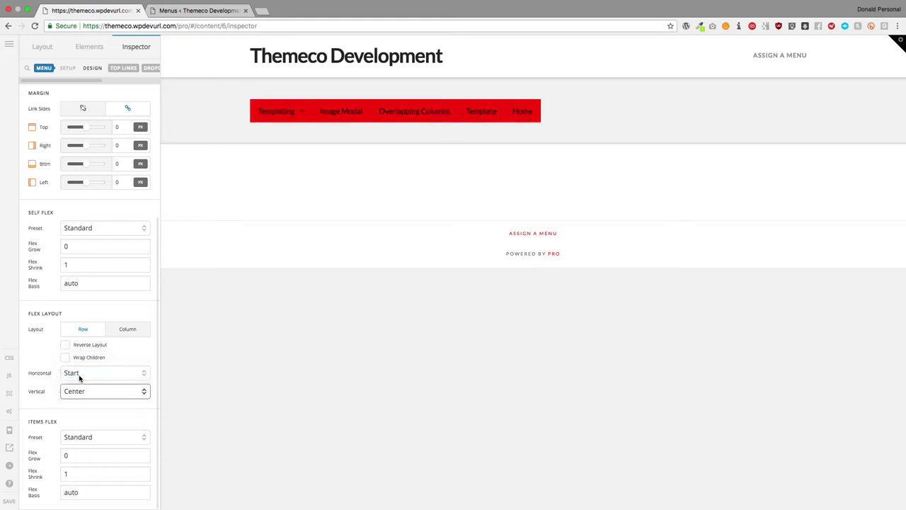
left_click(79, 393)
left_click(81, 408)
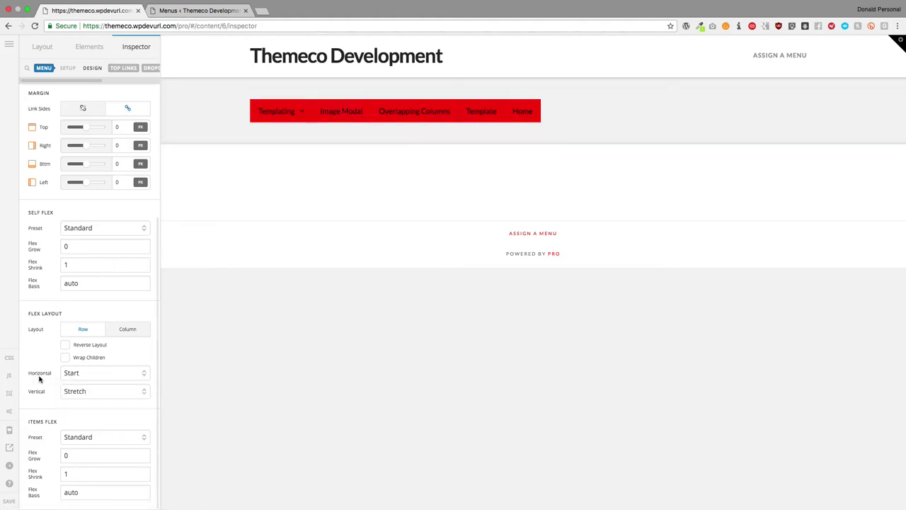
Examine the Top Links setup, flex layout, margin and padding settings and the links' interaction state in the preview
scroll(113, 157, "up", 5)
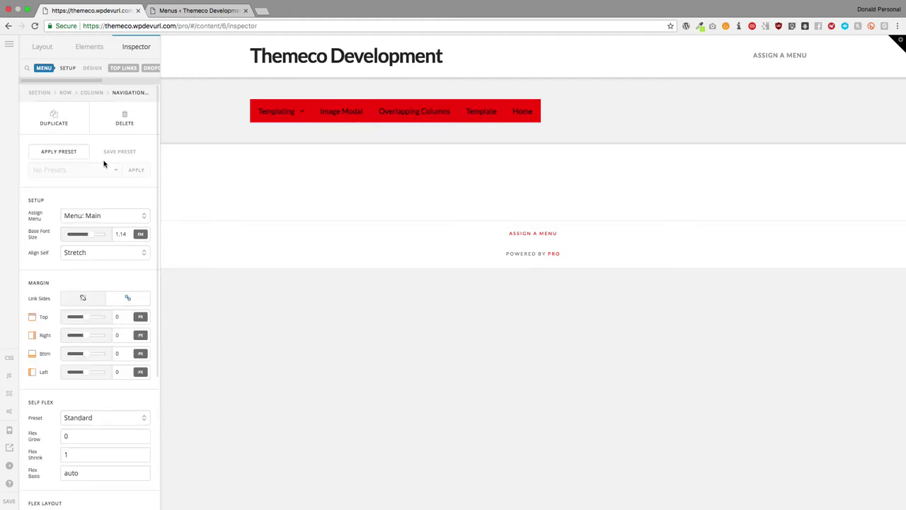
left_click(115, 68)
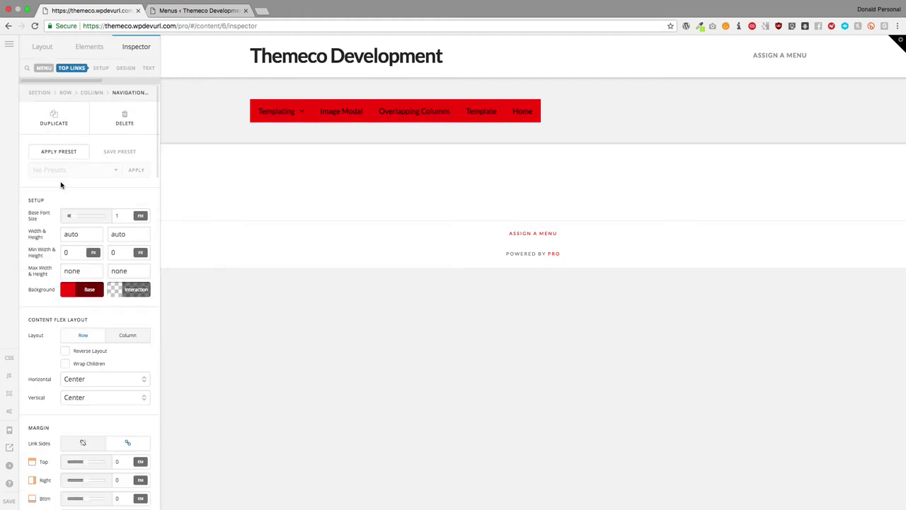
scroll(50, 188, "down", 2)
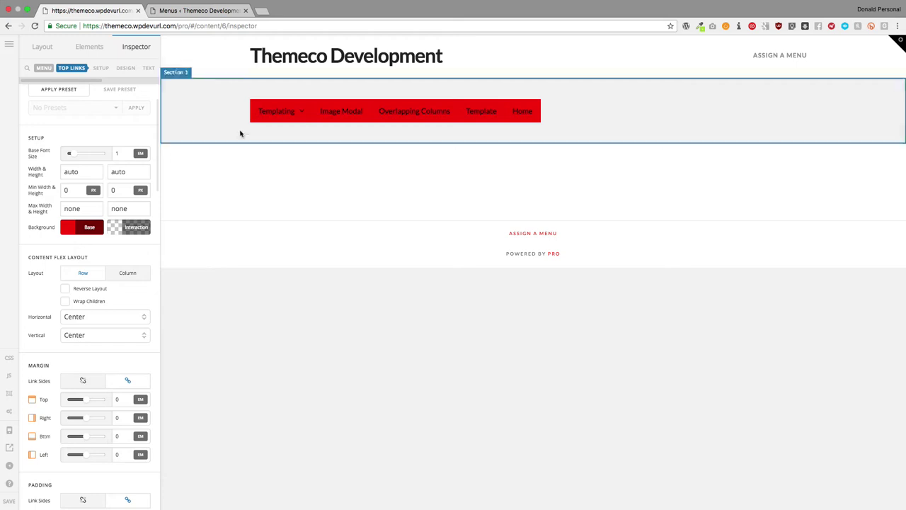
mouse_move(281, 108)
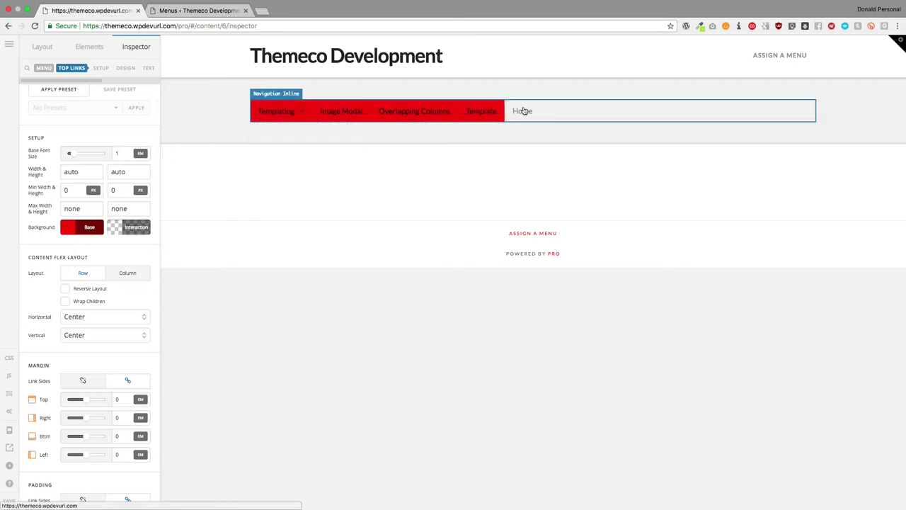
scroll(65, 315, "down", 10)
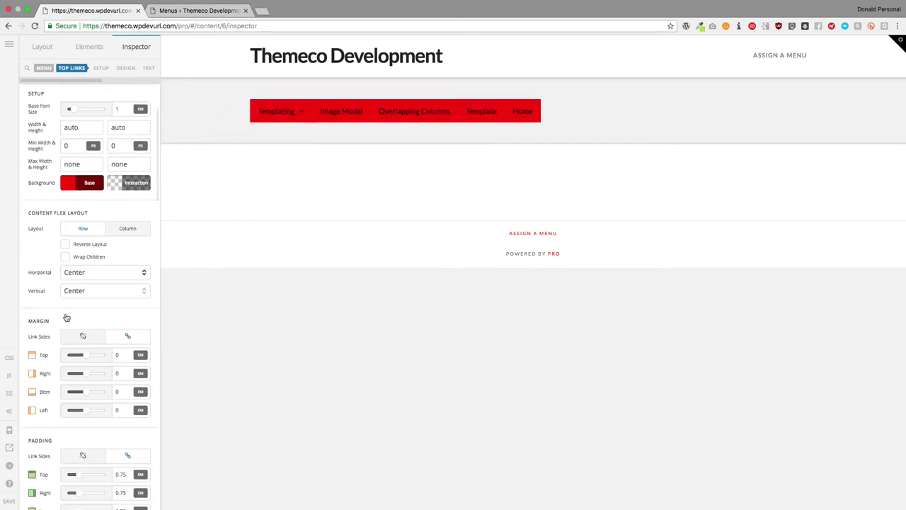
scroll(65, 317, "down", 7)
scroll(67, 317, "up", 20)
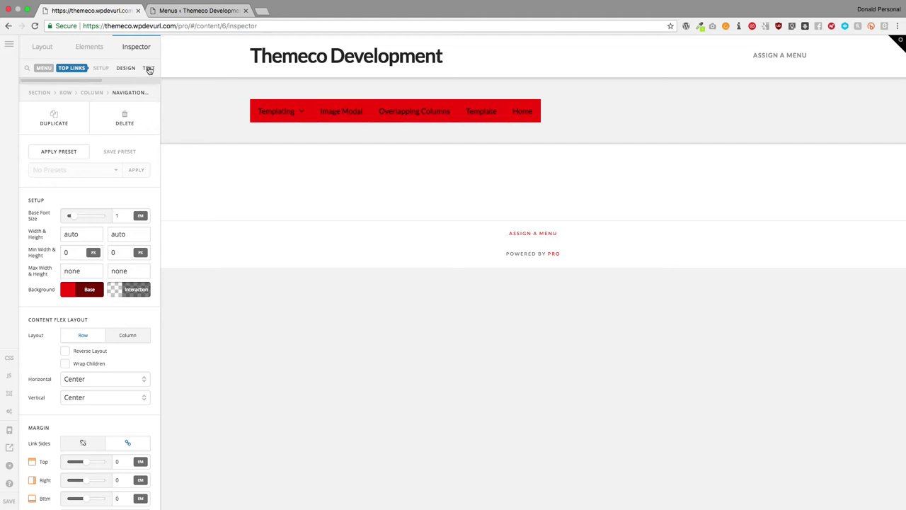
scroll(148, 69, "right", 5)
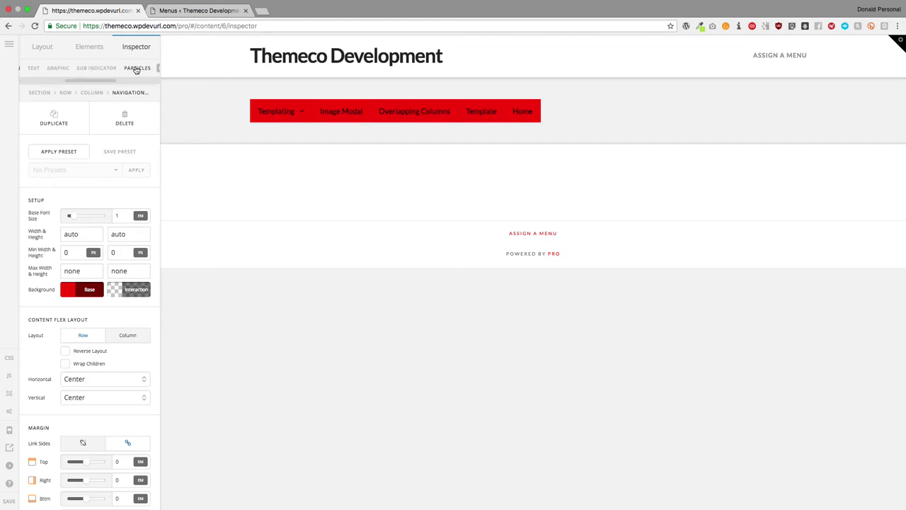
Set the inline navigation dropdown's background color to bright green after trying black
left_click(136, 69)
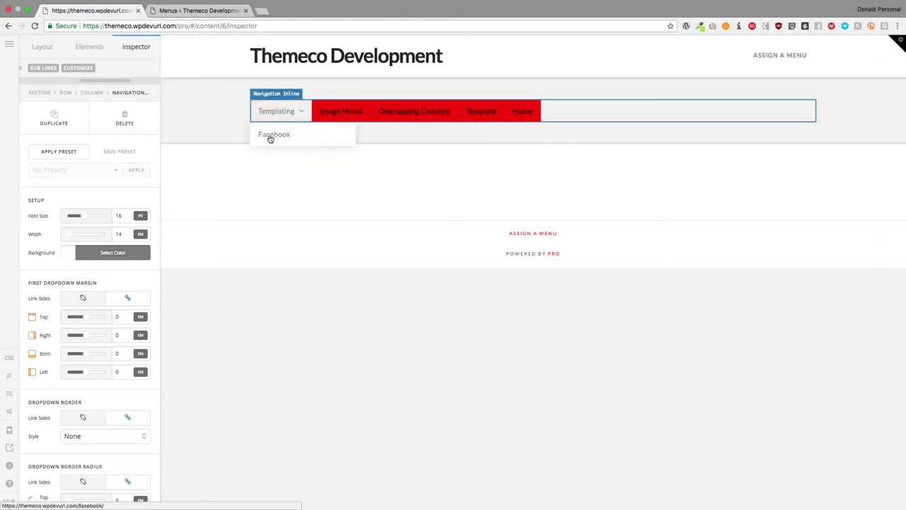
left_click(112, 253)
left_click_drag(224, 133, 168, 176)
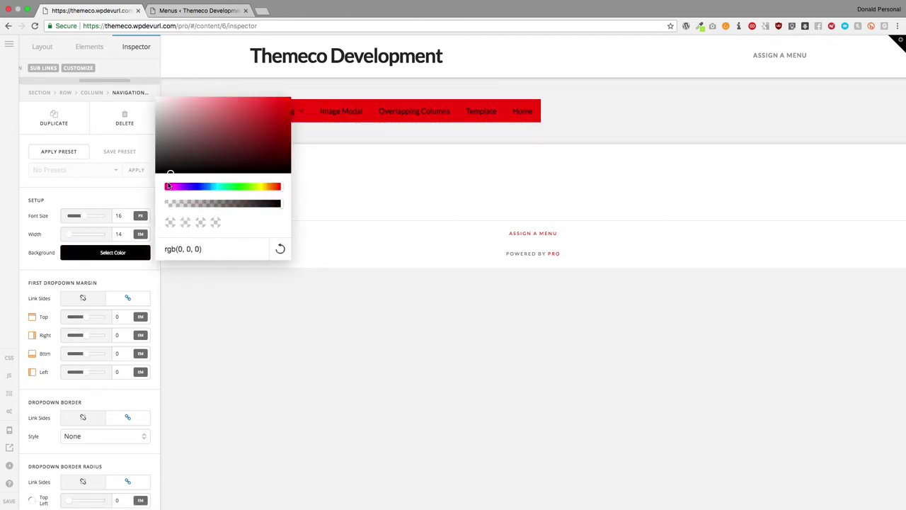
left_click(126, 201)
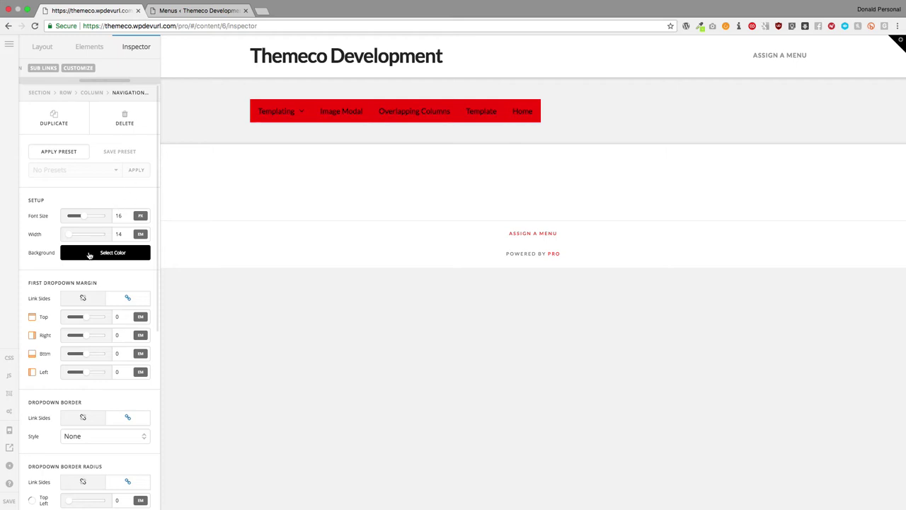
scroll(91, 254, "down", 5)
scroll(90, 253, "up", 5)
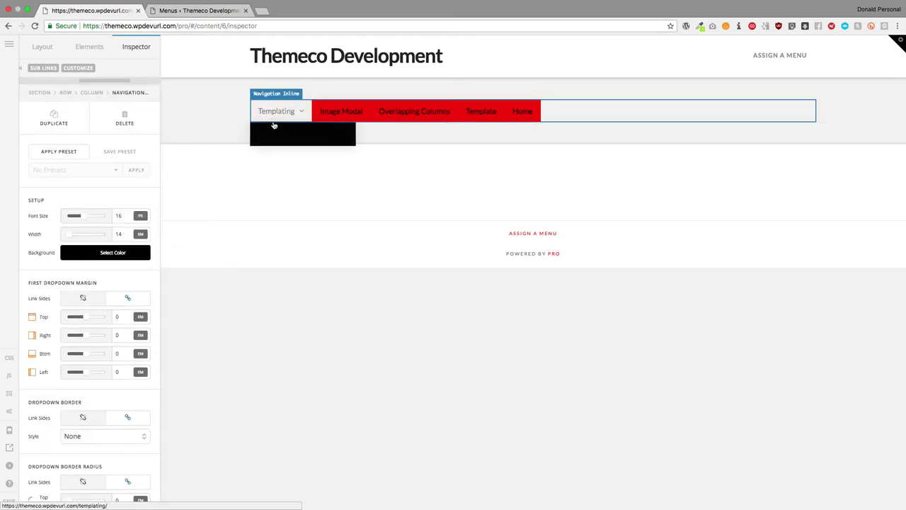
left_click(111, 257)
left_click(243, 186)
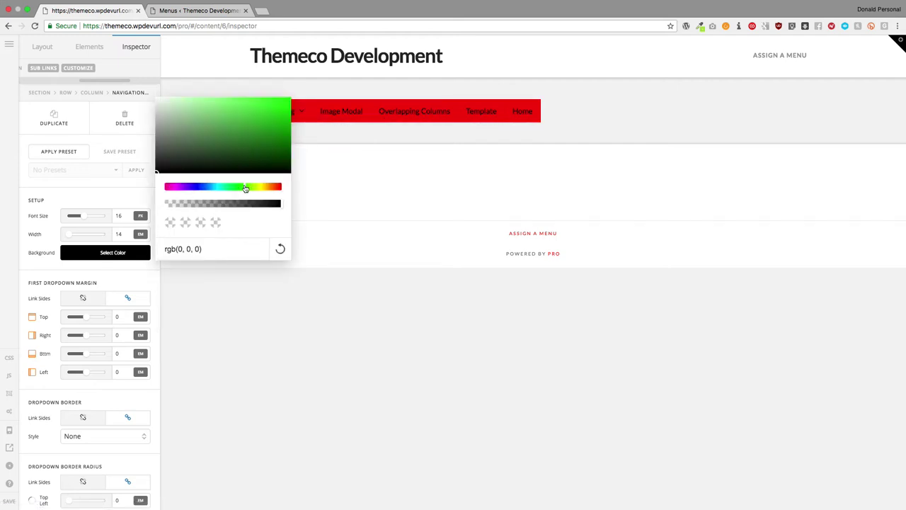
left_click(273, 108)
left_click(198, 157)
mouse_move(262, 111)
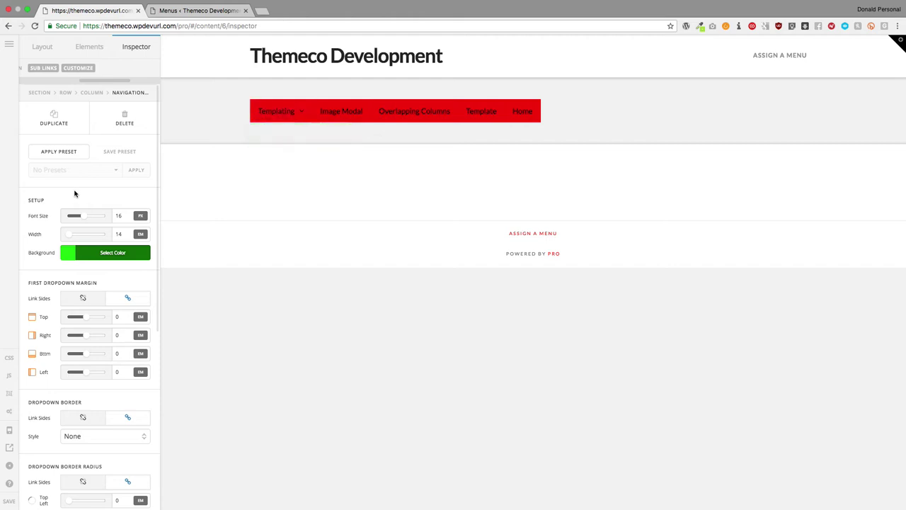
Keep the dropdown border style at None and set the linked dropdown border radius to 0.95 em on all corners
scroll(75, 195, "down", 5)
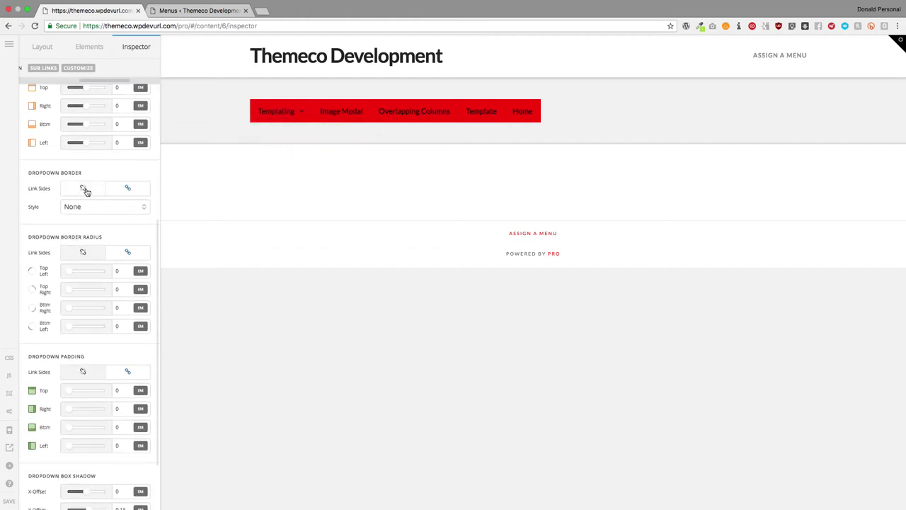
left_click(87, 209)
left_click(87, 210)
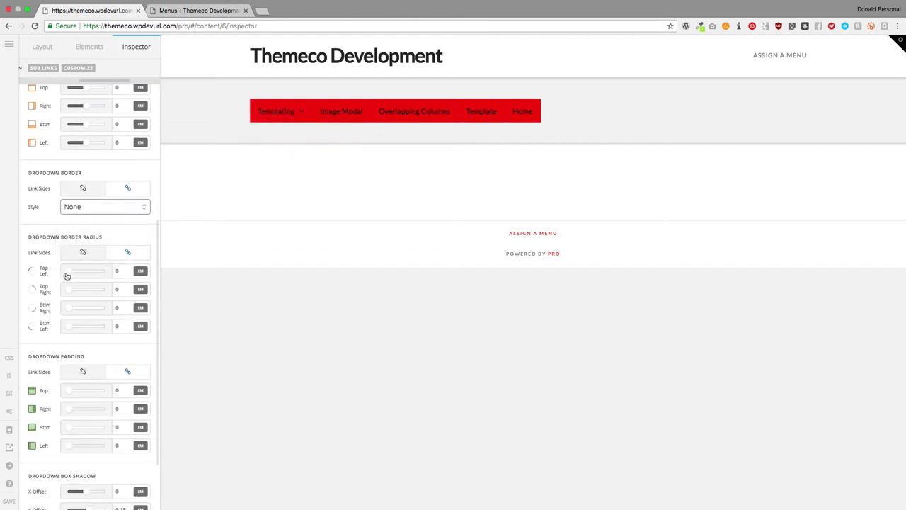
left_click_drag(67, 276, 70, 271)
mouse_move(285, 114)
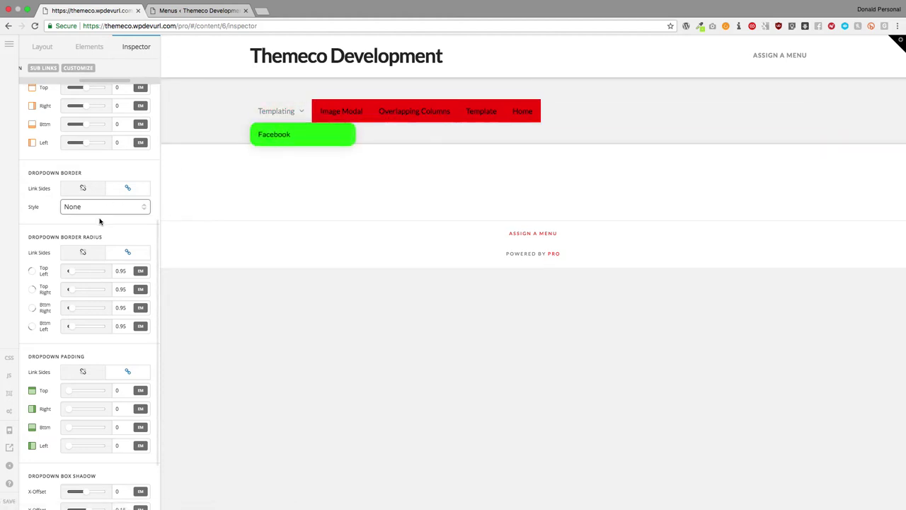
Unlink the dropdown border radius corners and set Top Left and Top Right to 0
scroll(99, 223, "down", 1)
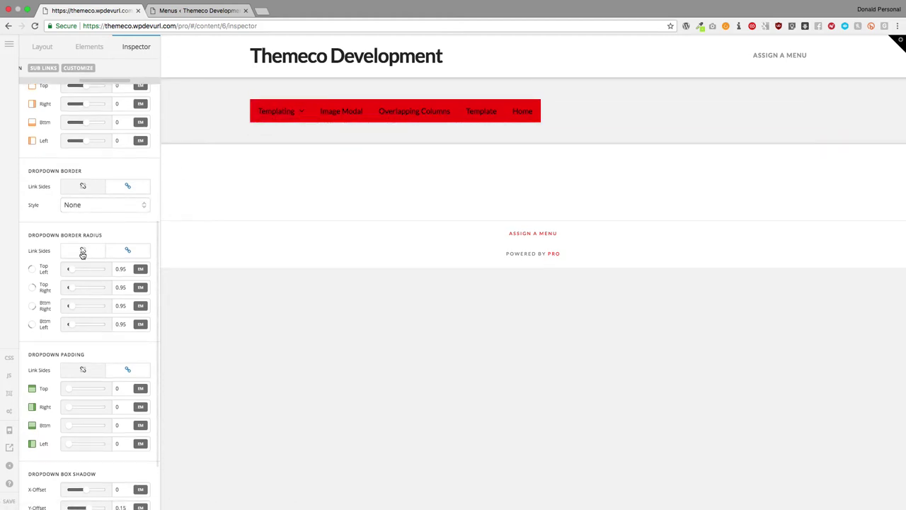
left_click(83, 252)
left_click(112, 270)
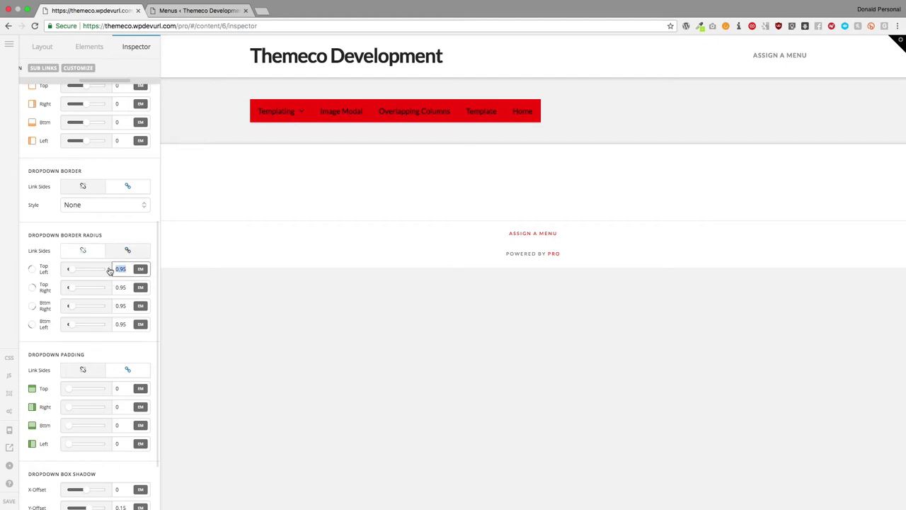
type("0")
key("Tab")
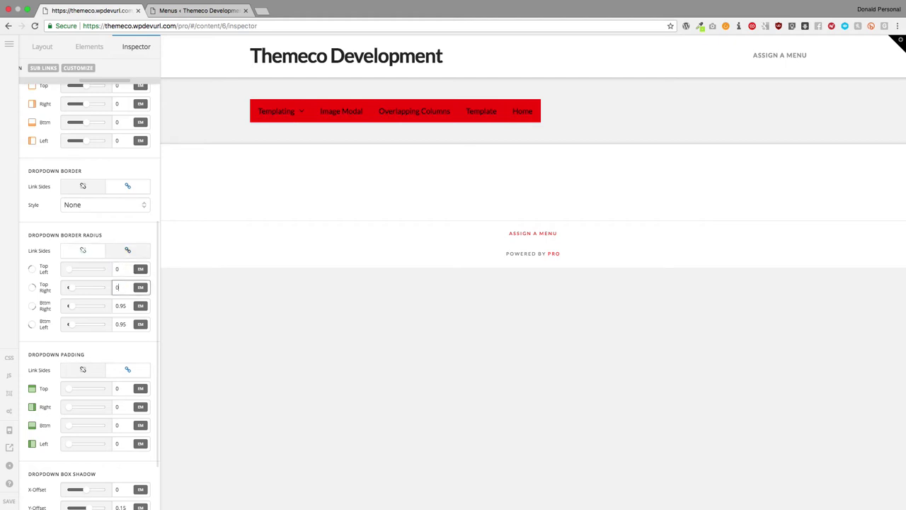
type("0")
scroll(99, 283, "down", 1)
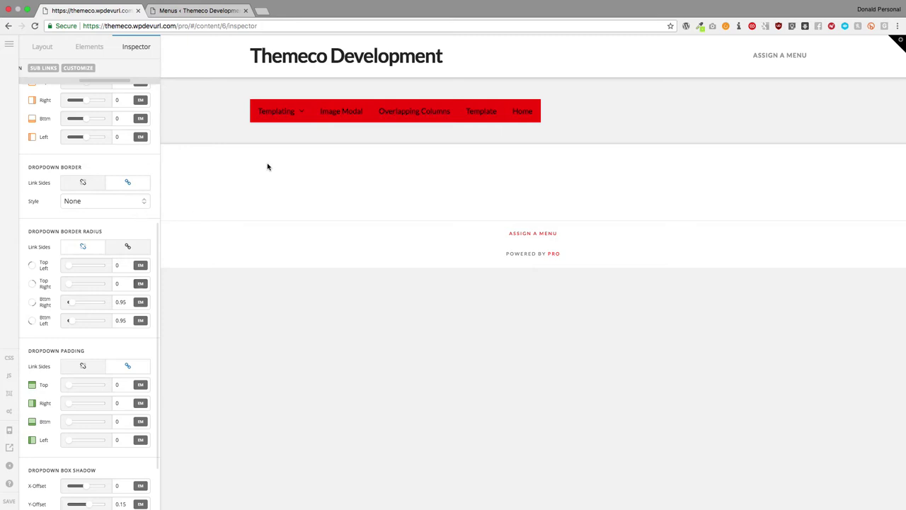
mouse_move(285, 111)
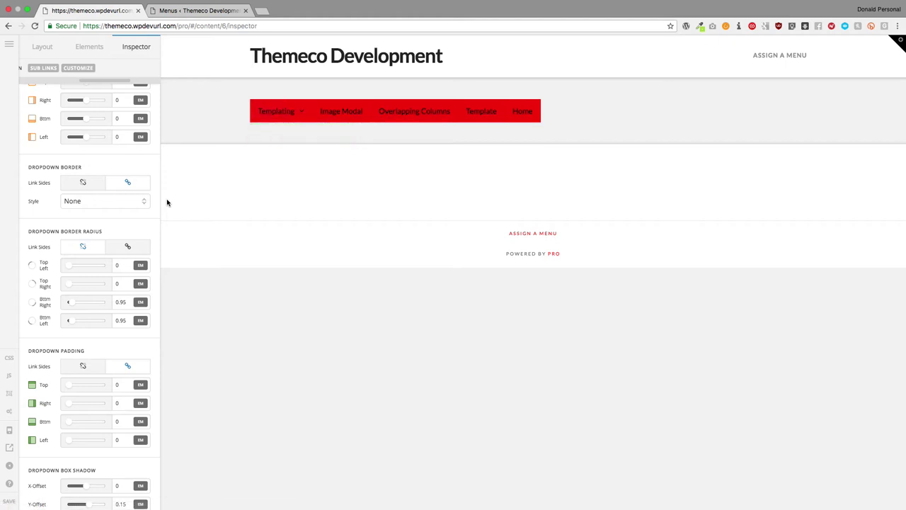
Set the Sub Links primary text's base color to white
scroll(63, 216, "down", 2)
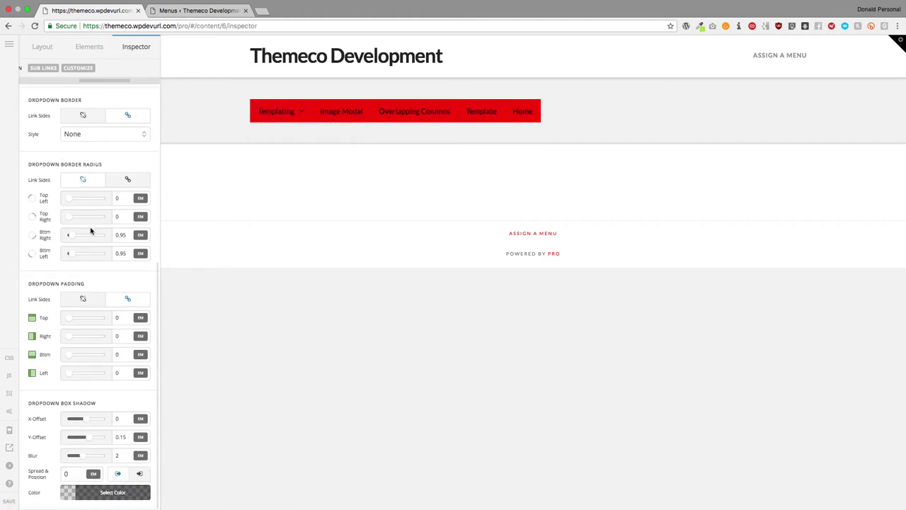
scroll(90, 231, "up", 5)
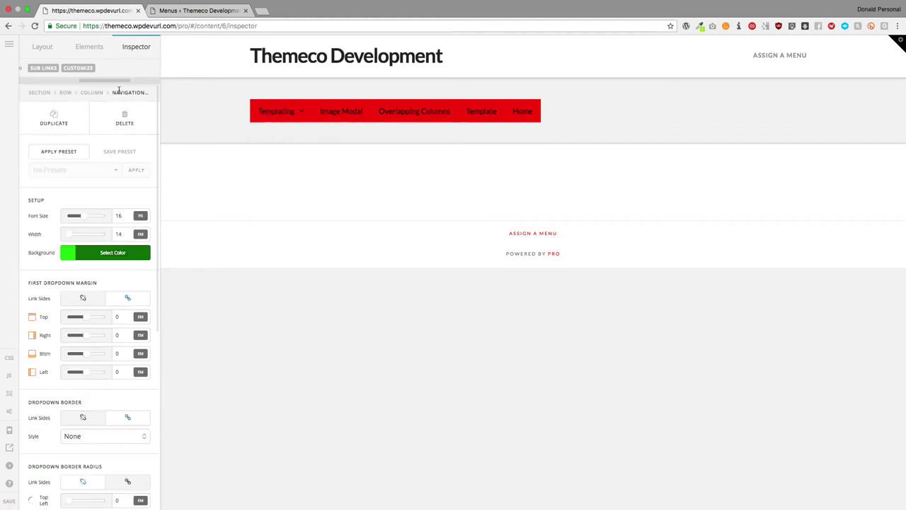
left_click(41, 71)
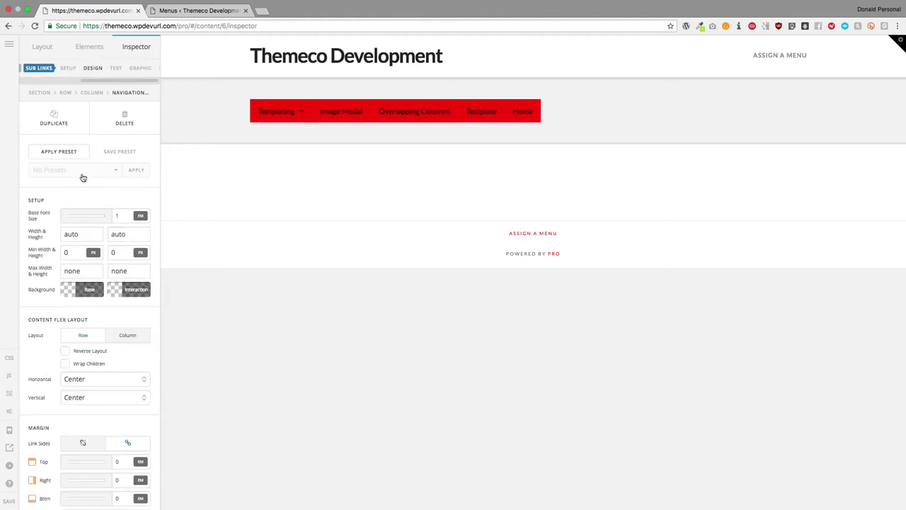
mouse_move(280, 111)
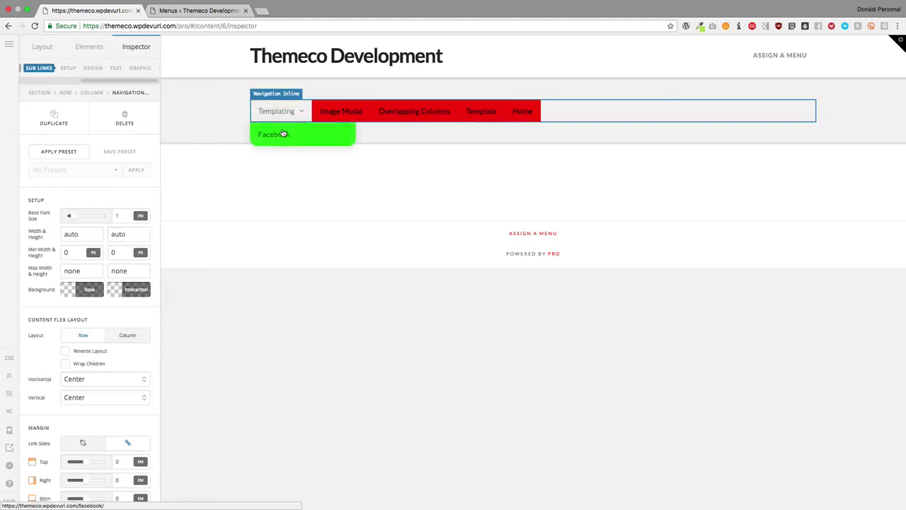
scroll(58, 290, "down", 10)
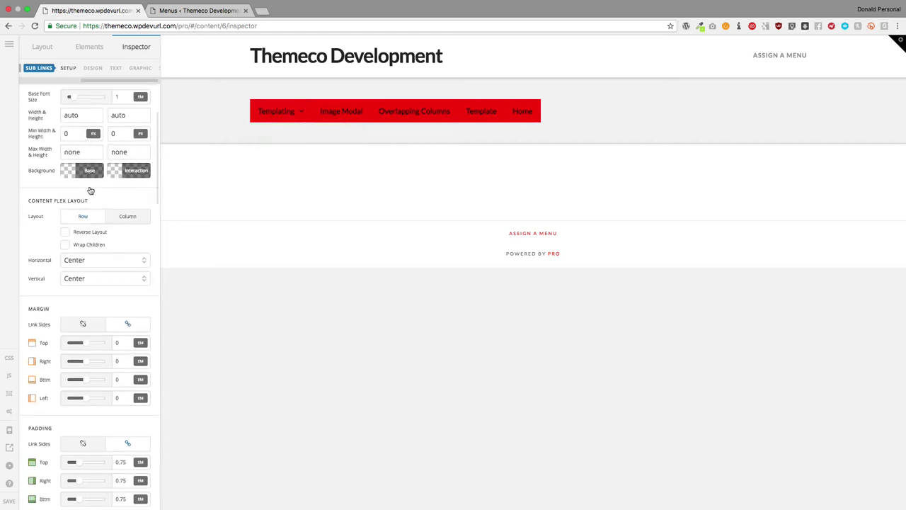
scroll(58, 291, "down", 10)
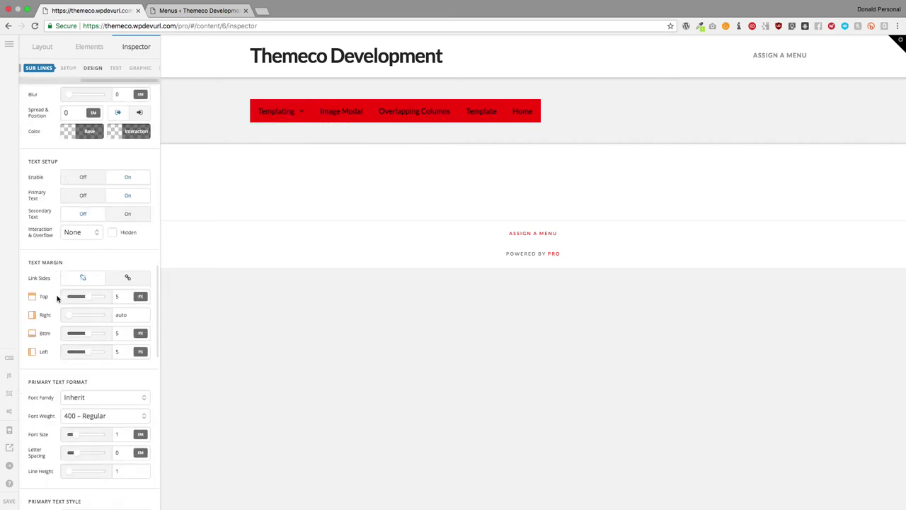
scroll(58, 298, "down", 5)
left_click(80, 276)
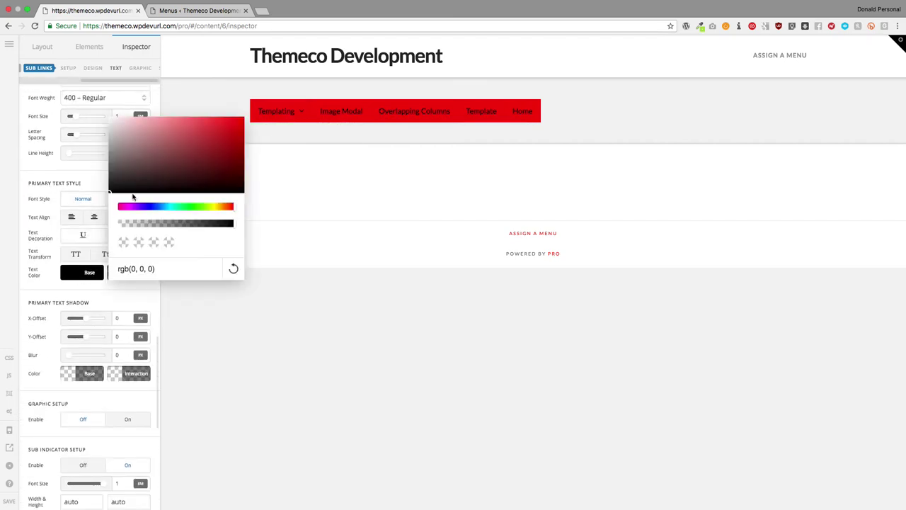
left_click(113, 122)
left_click_drag(113, 122, 104, 121)
left_click(255, 170)
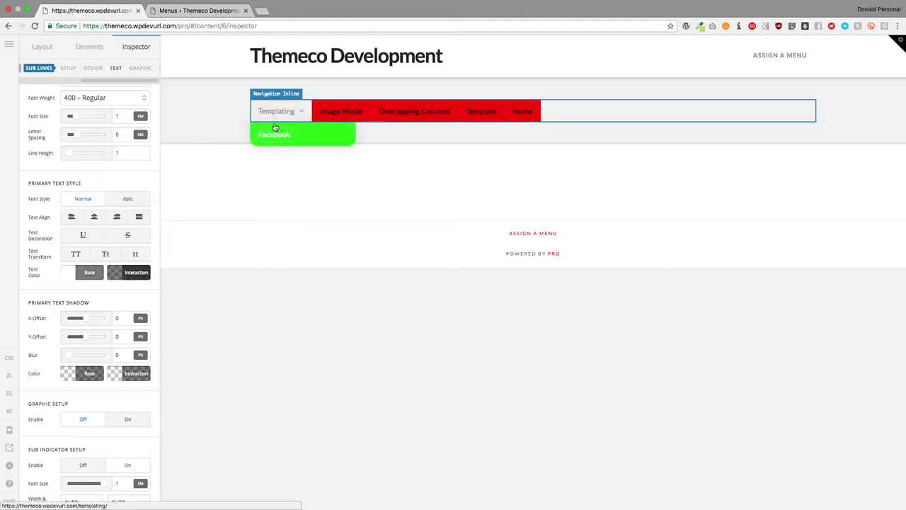
Set the Sub Links primary text's interaction color to fully opaque red, rgb(255, 0, 0)
left_click(134, 276)
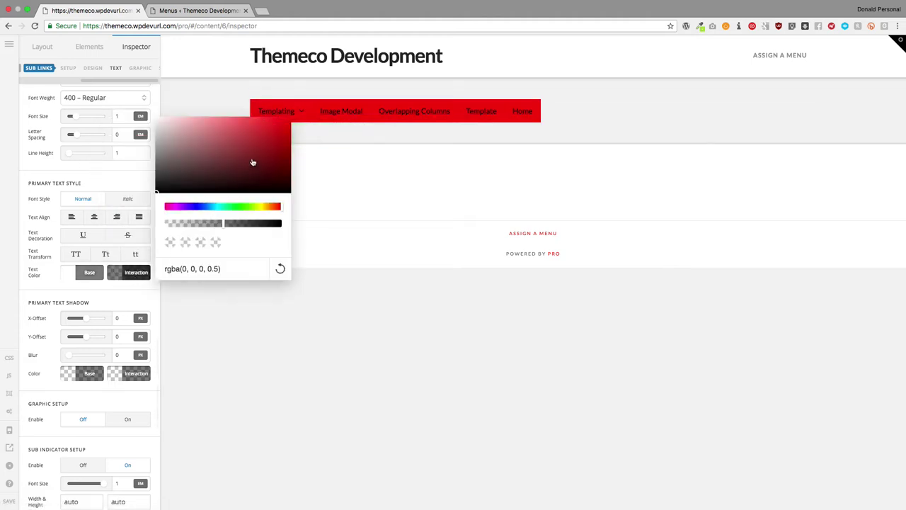
left_click_drag(283, 128, 291, 118)
left_click_drag(249, 223, 313, 201)
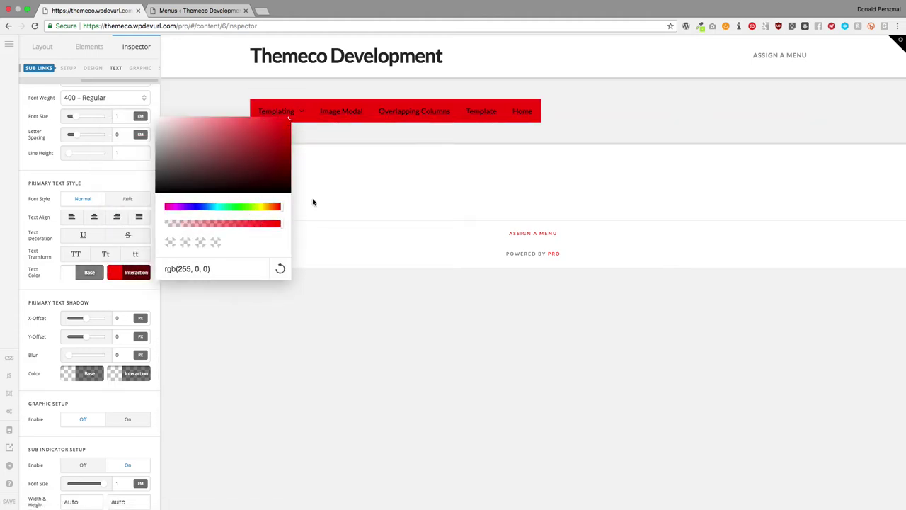
Set the Sub Links primary text's font style to Italic
mouse_move(284, 111)
left_click(107, 198)
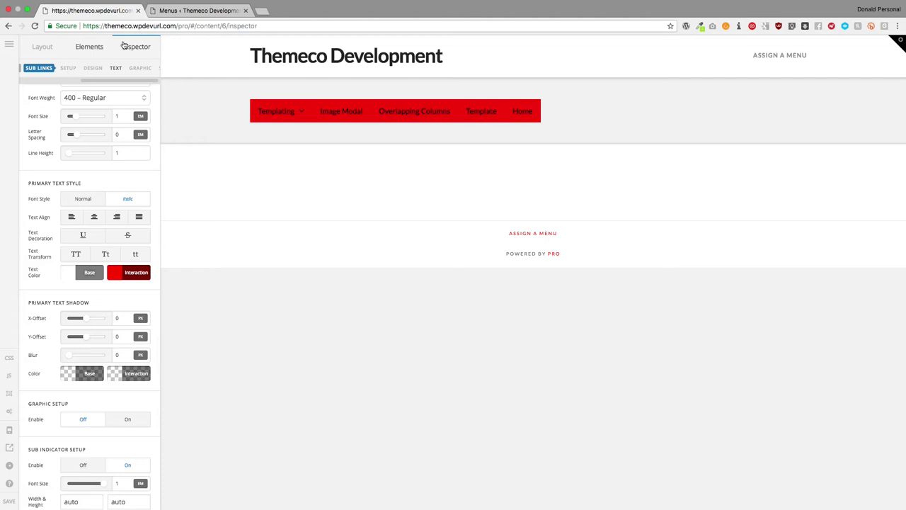
Check the Templating dropdown on the inline navigation and delete the Navigation Inline element
left_click(89, 46)
left_click(262, 111)
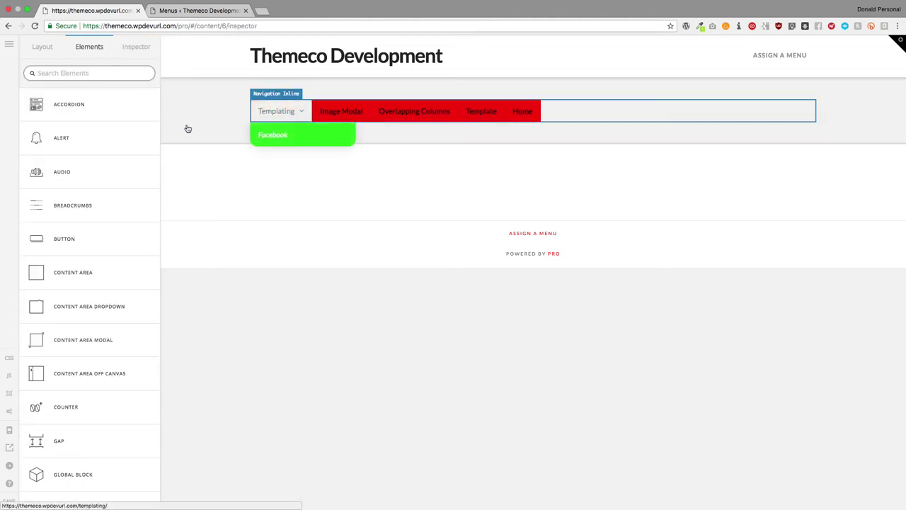
left_click(124, 117)
left_click(125, 117)
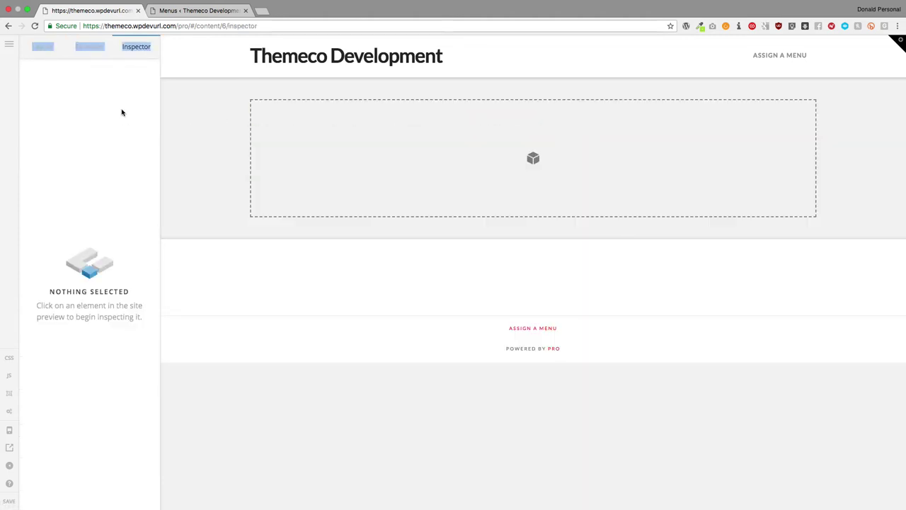
Add a Navigation Modal element to the empty column
left_click(88, 46)
scroll(82, 226, "down", 10)
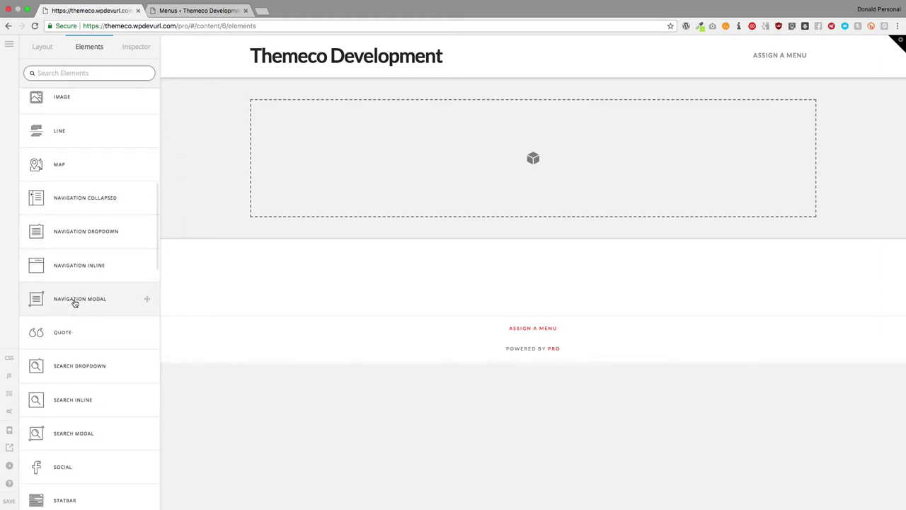
left_click_drag(75, 303, 357, 166)
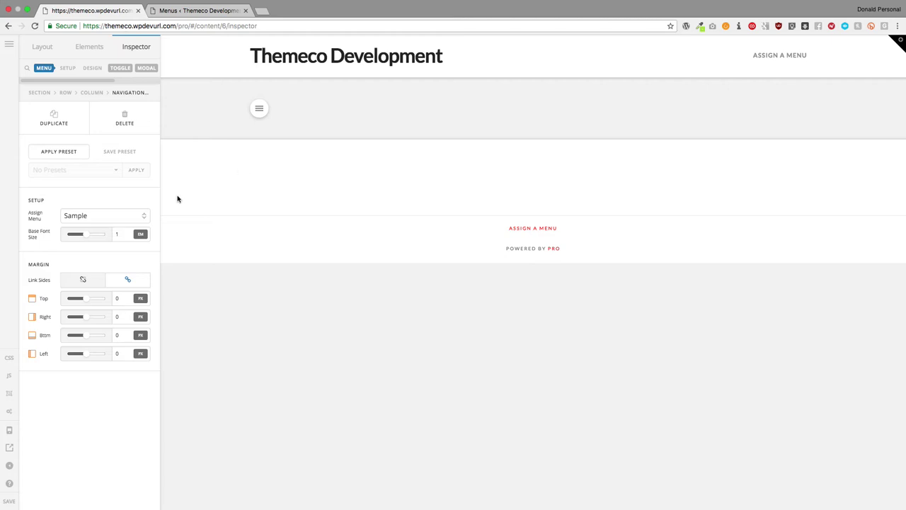
Assign Menu: Main to the modal navigation and set its base font size to 1.12 em
left_click(86, 217)
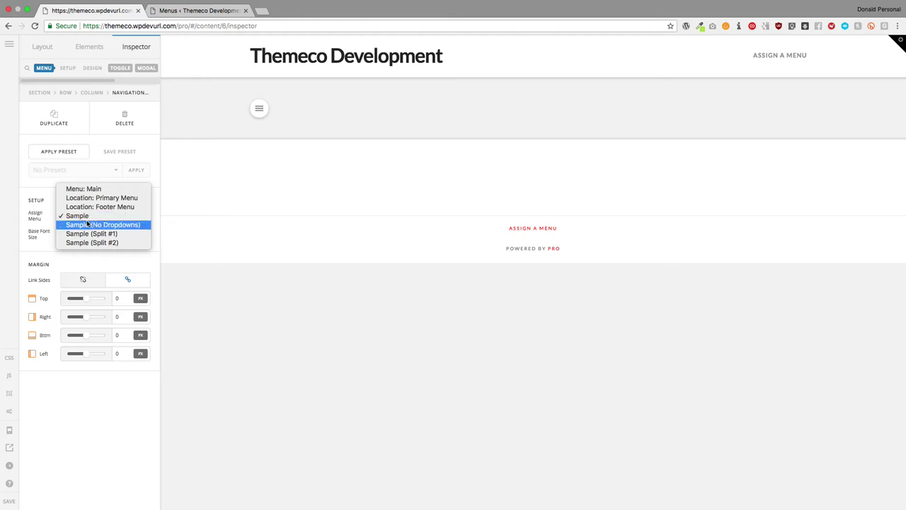
left_click(84, 188)
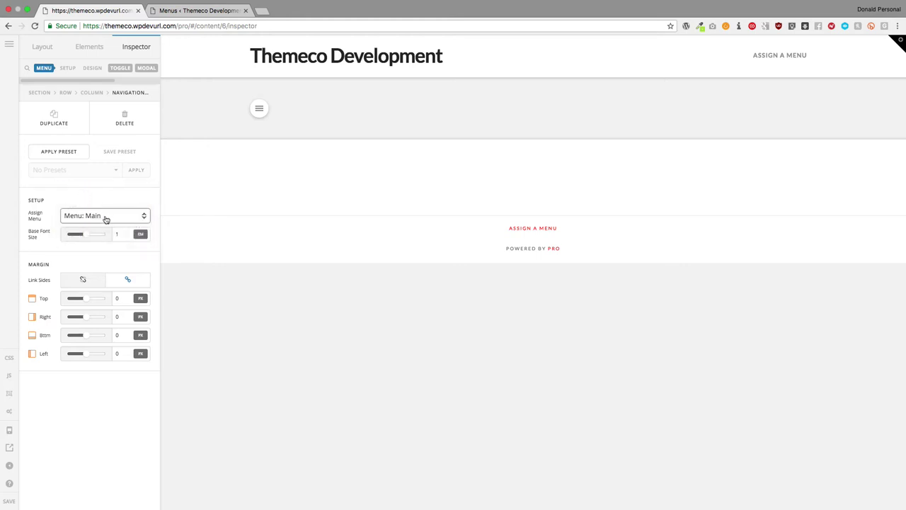
left_click_drag(84, 236, 89, 235)
Open the modal navigation in the preview and look through its Toggle, Modal and Links settings
left_click(260, 108)
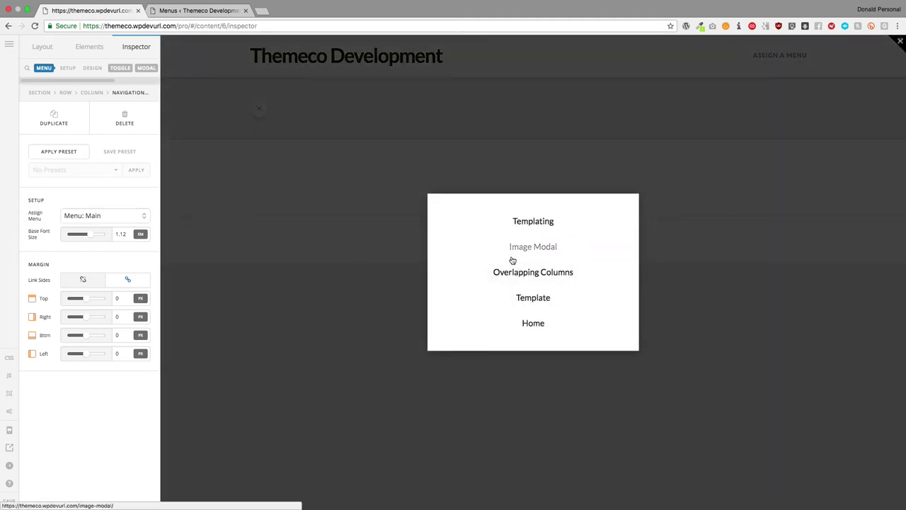
left_click(120, 70)
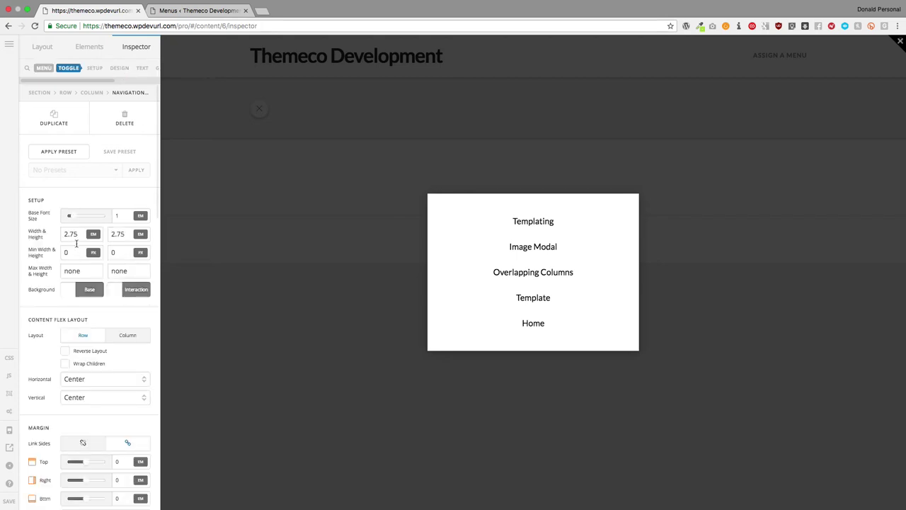
scroll(51, 226, "down", 10)
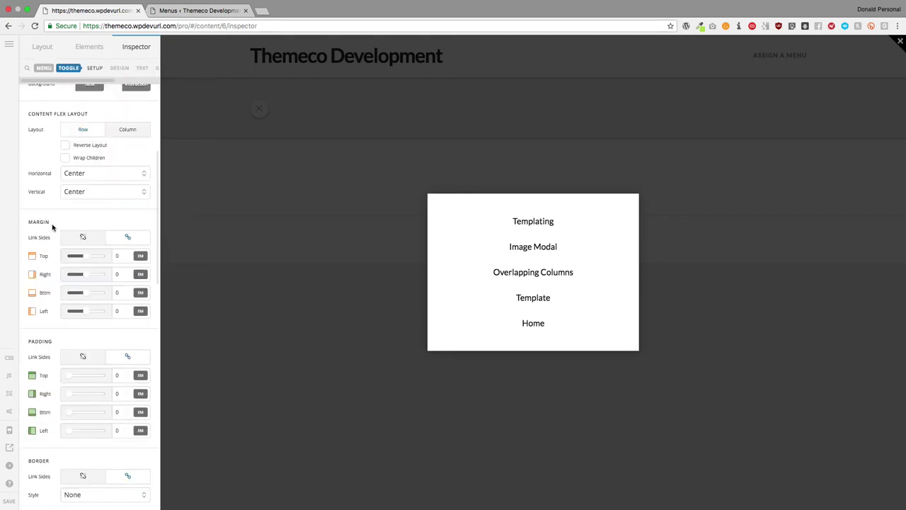
scroll(51, 227, "up", 5)
scroll(53, 226, "up", 5)
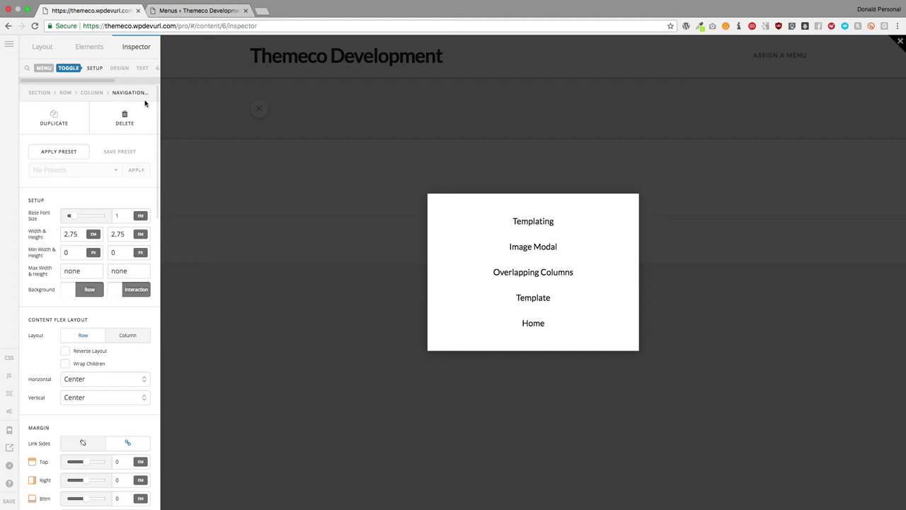
scroll(114, 68, "right", 5)
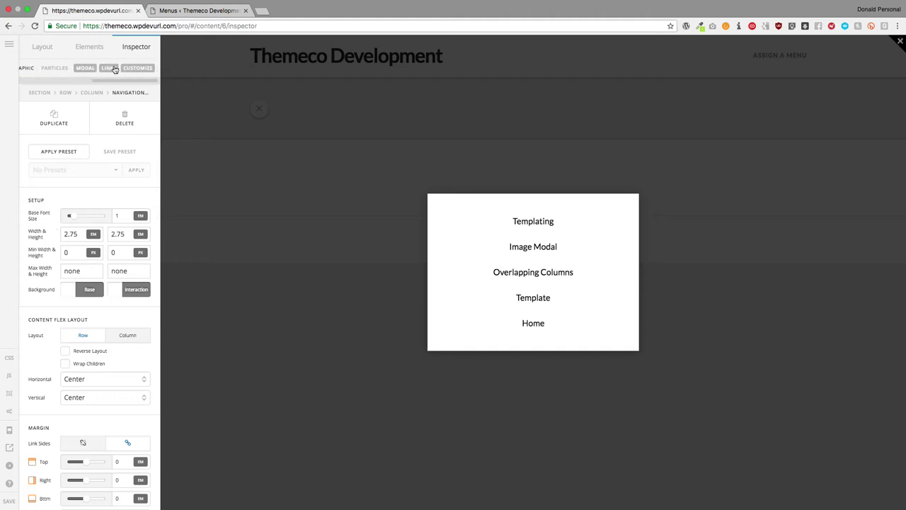
left_click(85, 69)
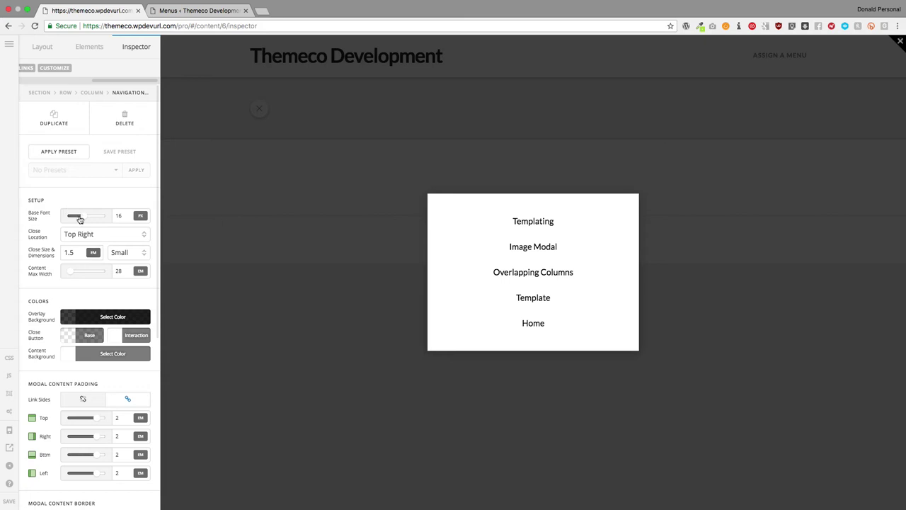
left_click(26, 69)
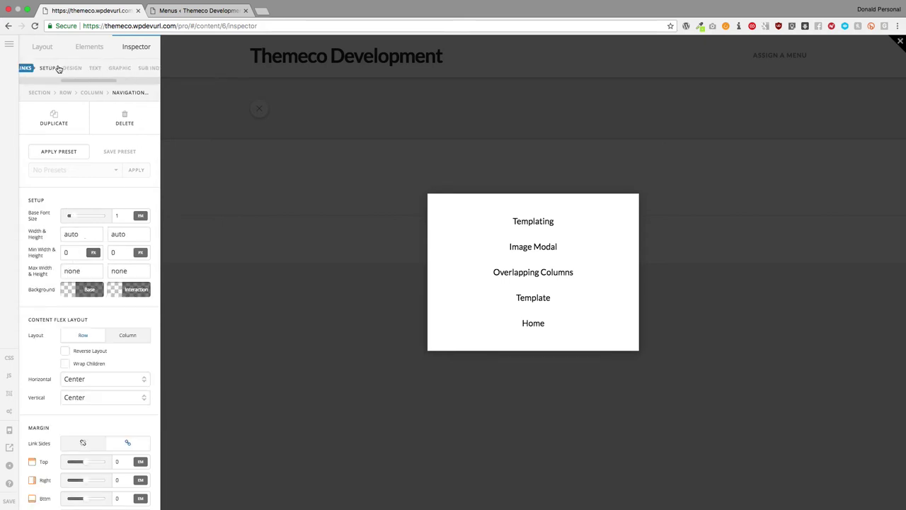
scroll(58, 68, "right", 5)
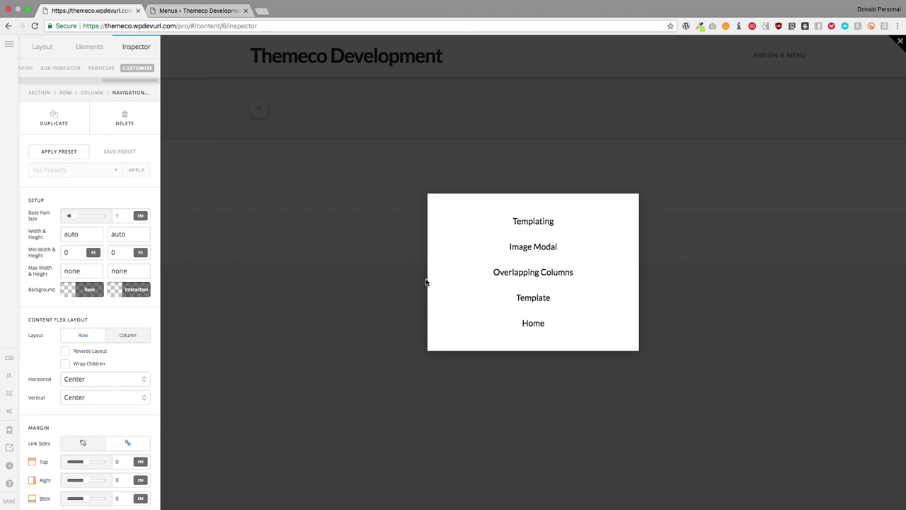
Follow the Templating link in the modal and close the page it opens
left_click(533, 223)
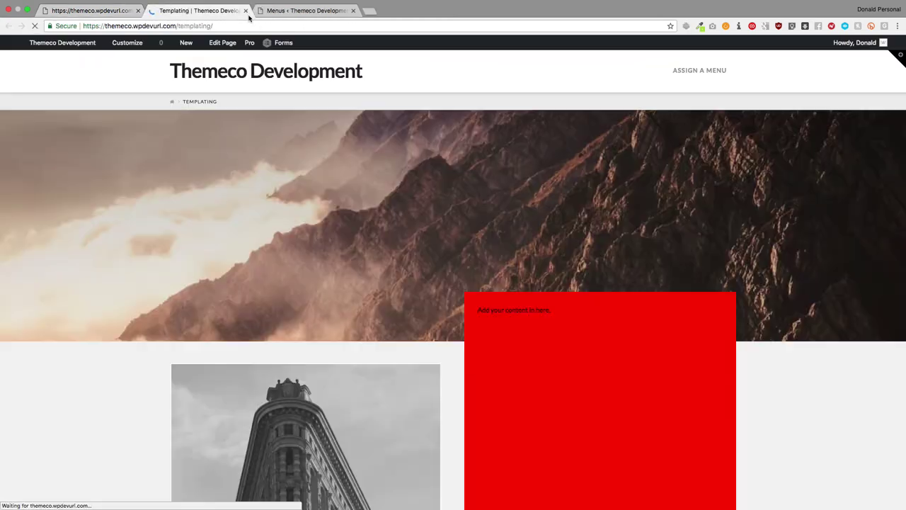
left_click(246, 11)
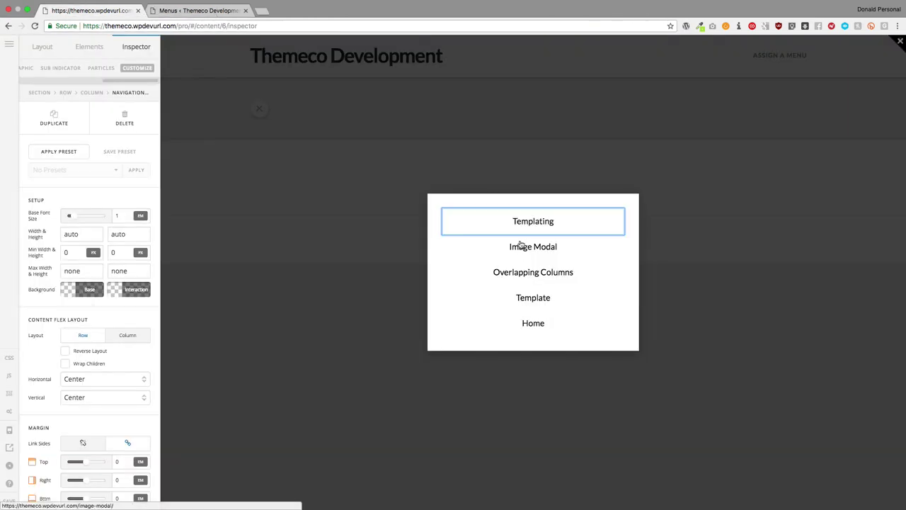
left_click(120, 306)
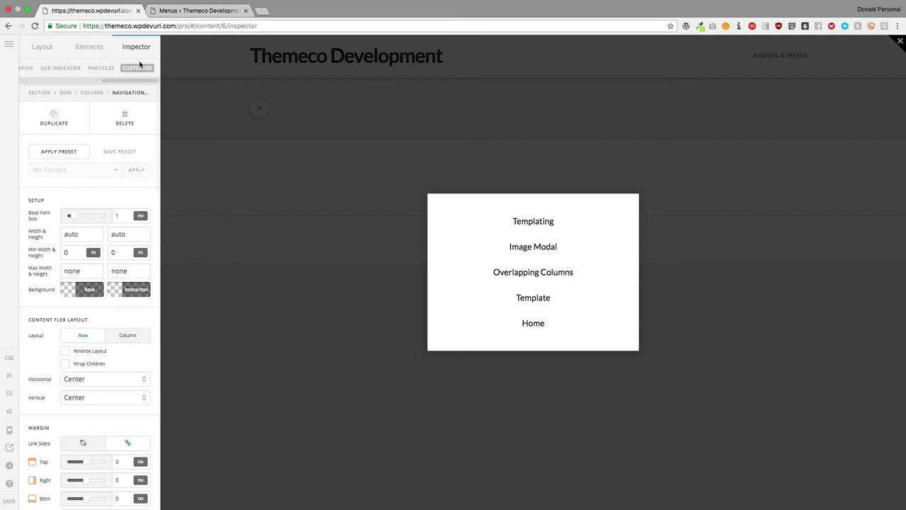
Close the modal overlay and erase the contents of the column holding the modal navigation
left_click(175, 176)
left_click(276, 119)
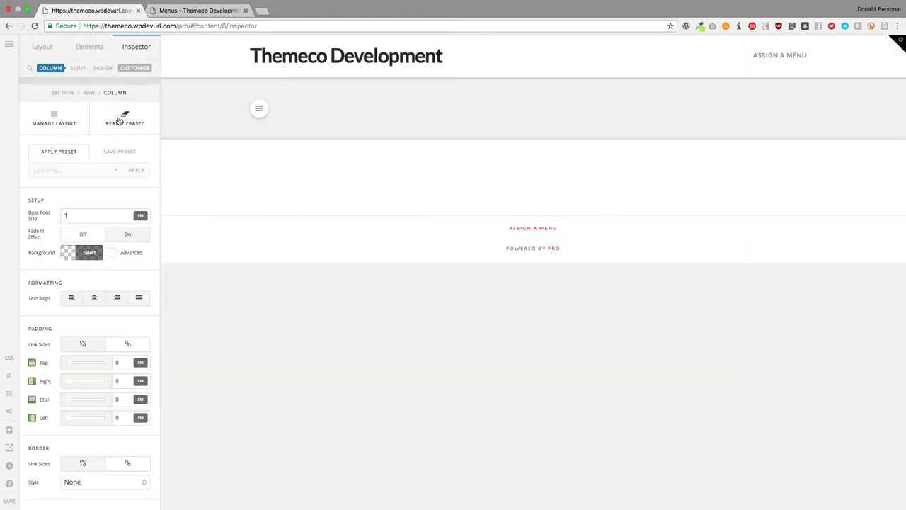
left_click(119, 121)
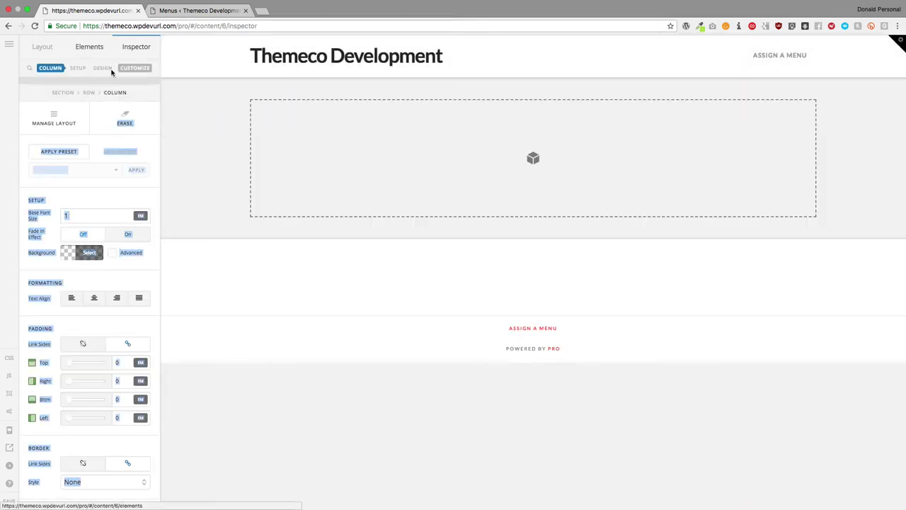
Add a Quote element to the empty column
left_click(86, 46)
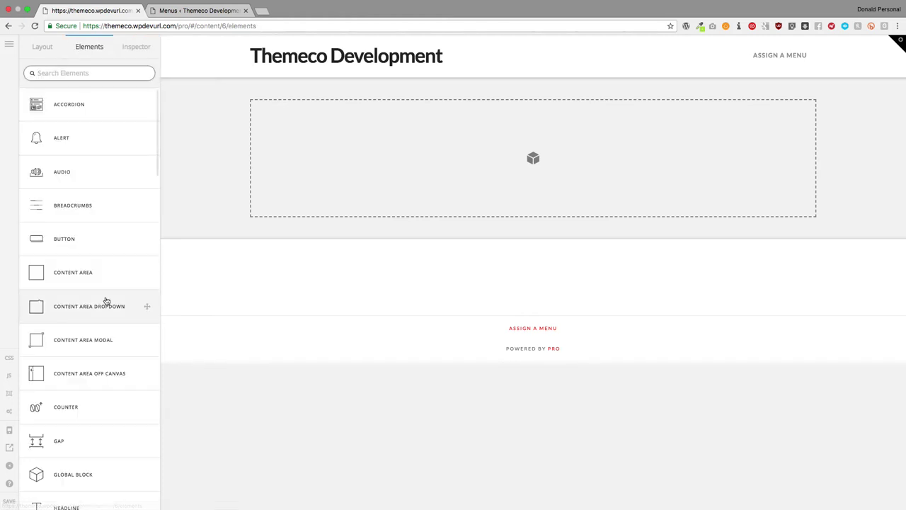
scroll(107, 302, "down", 2)
scroll(106, 301, "down", 10)
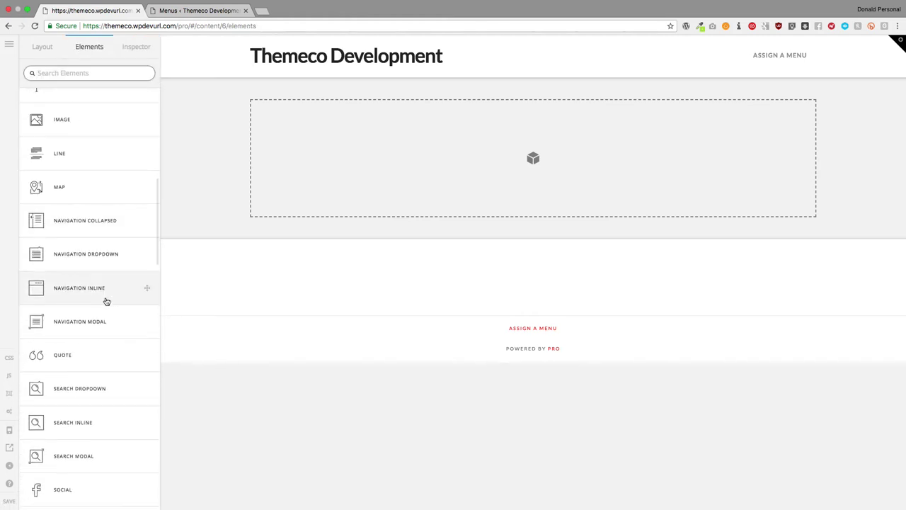
scroll(106, 302, "down", 5)
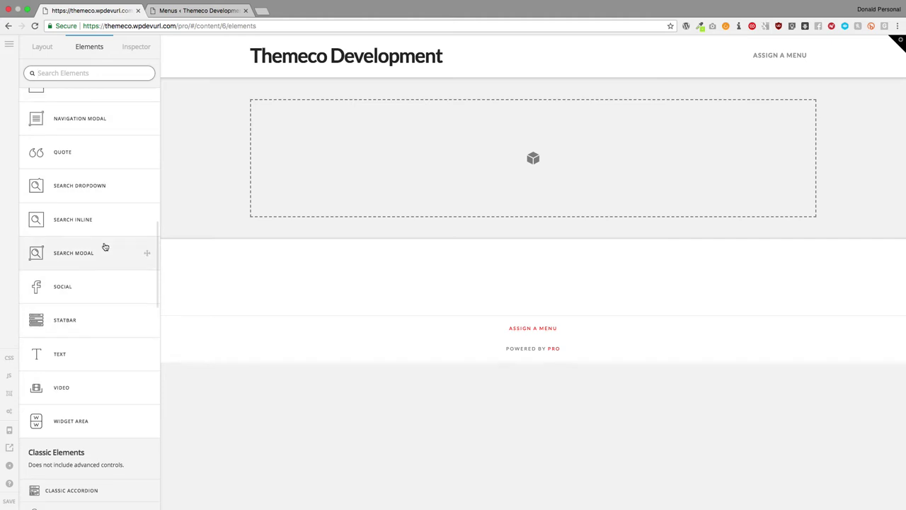
left_click_drag(88, 156, 368, 135)
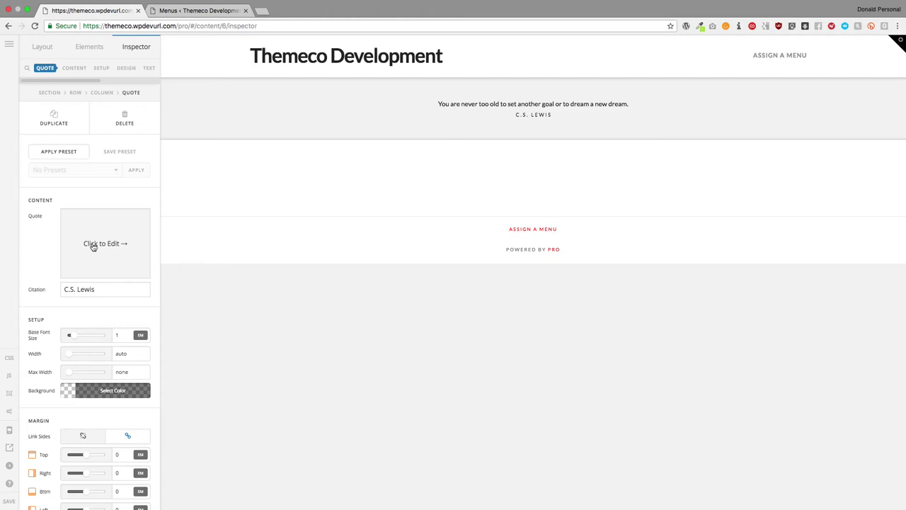
Examine the quote's text and citation fields without editing them
left_click(91, 237)
left_click(133, 46)
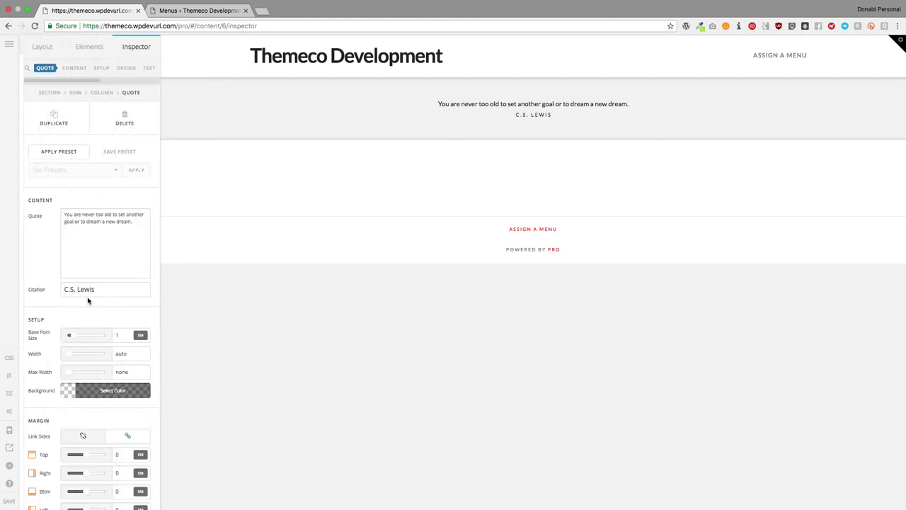
left_click_drag(107, 289, 44, 290)
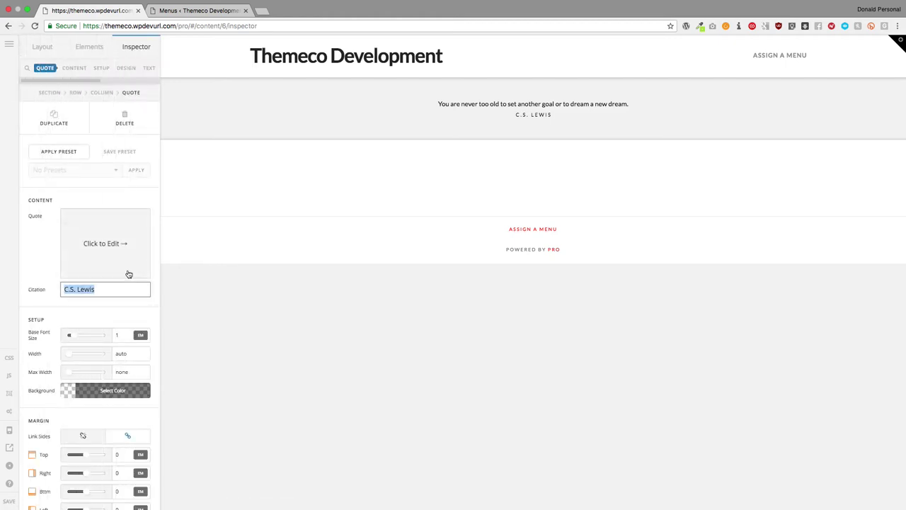
left_click(41, 245)
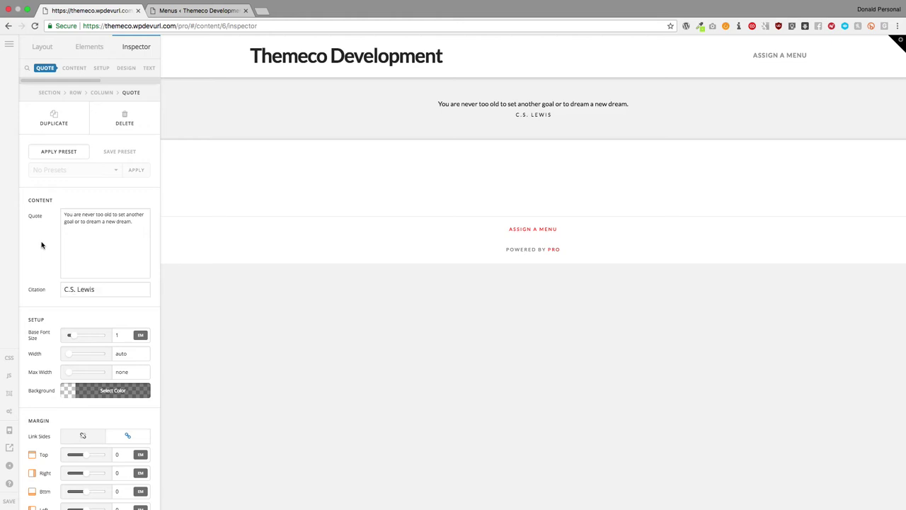
Try quote widths of 100% and 75%
scroll(41, 258, "down", 4)
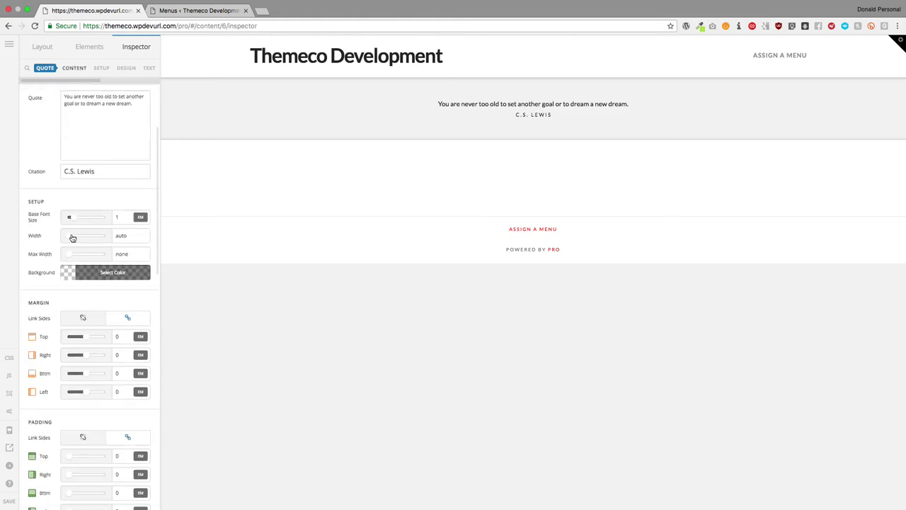
left_click(131, 237)
type("100")
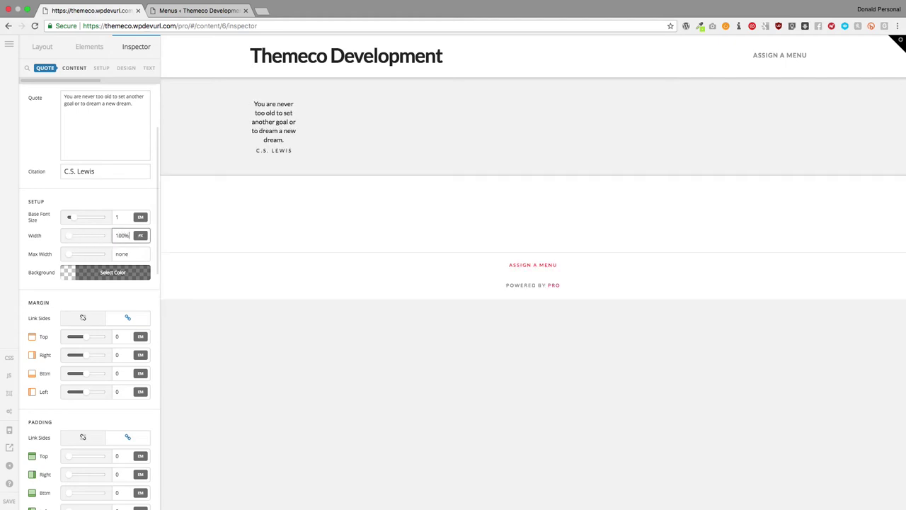
left_click_drag(103, 240, 86, 241)
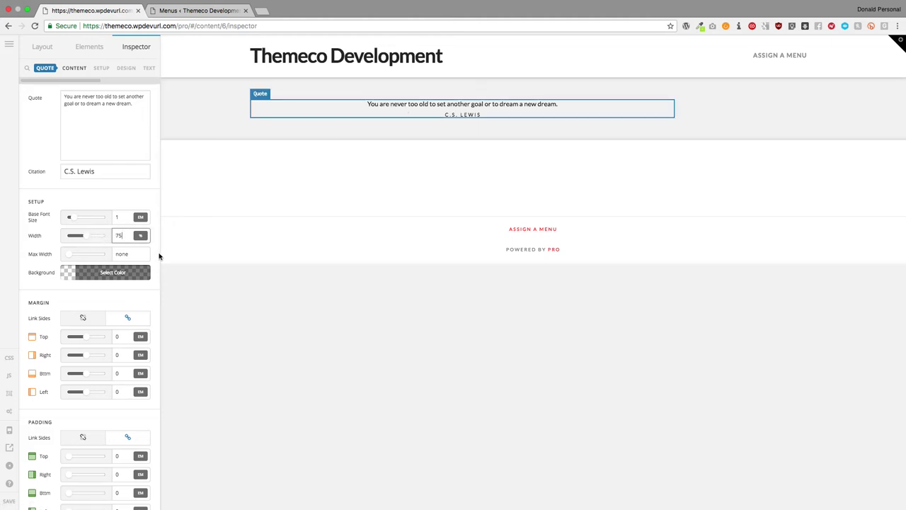
Set the quote's width to 300 px
double_click(118, 235)
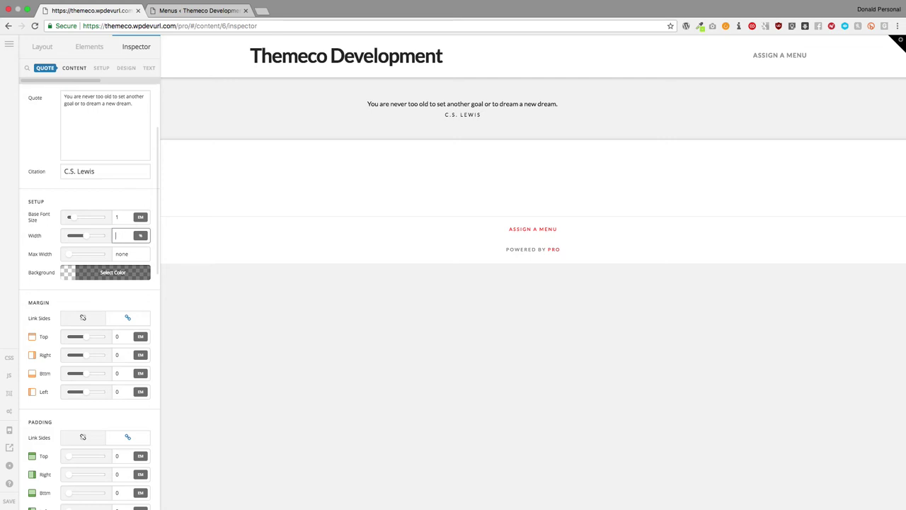
type("300px")
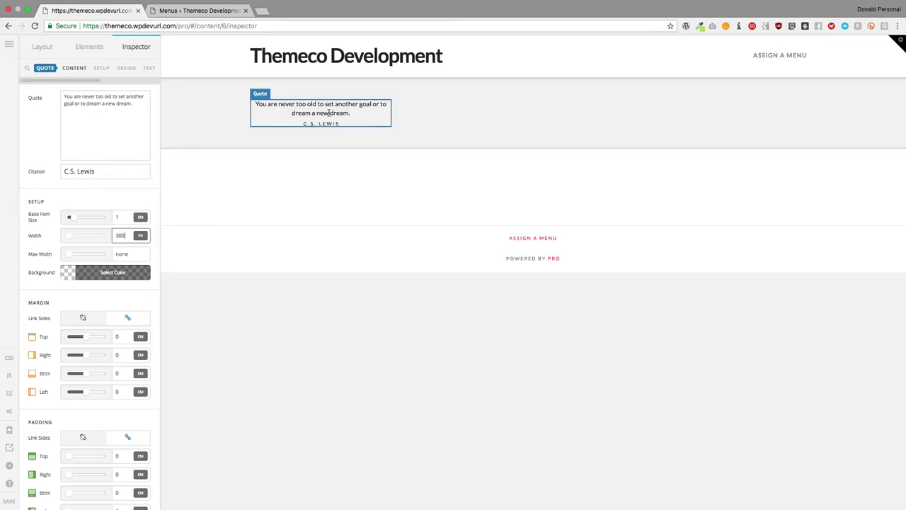
scroll(53, 315, "up", 1)
left_click(62, 309)
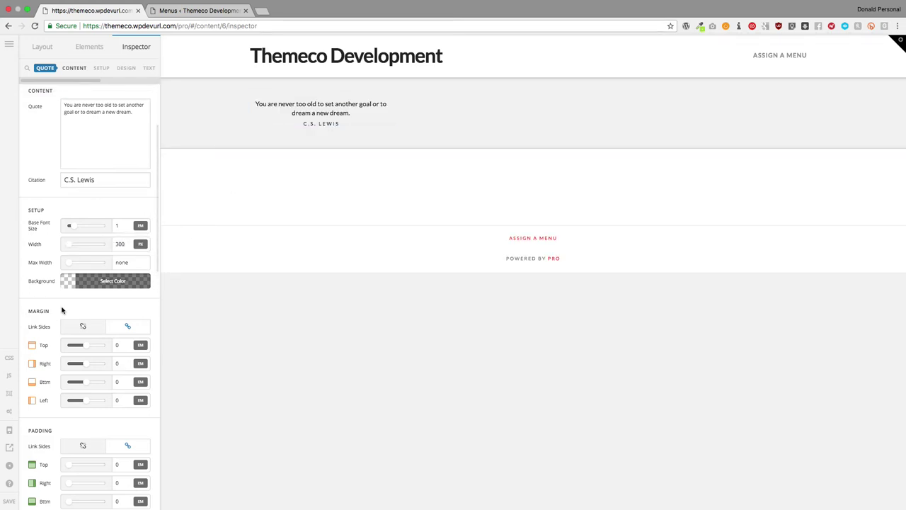
Unlink the quote's border sides and give the left side a Solid border style
scroll(63, 310, "down", 1)
scroll(83, 297, "down", 4)
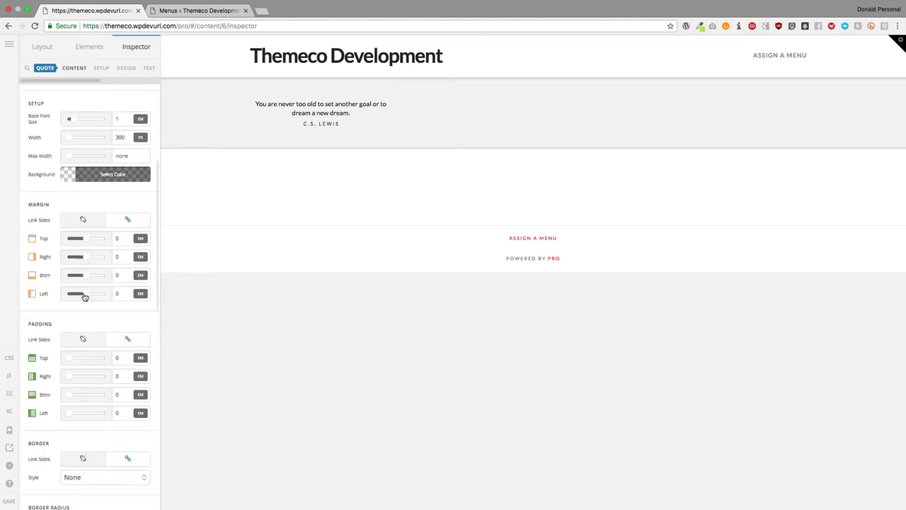
scroll(84, 297, "down", 3)
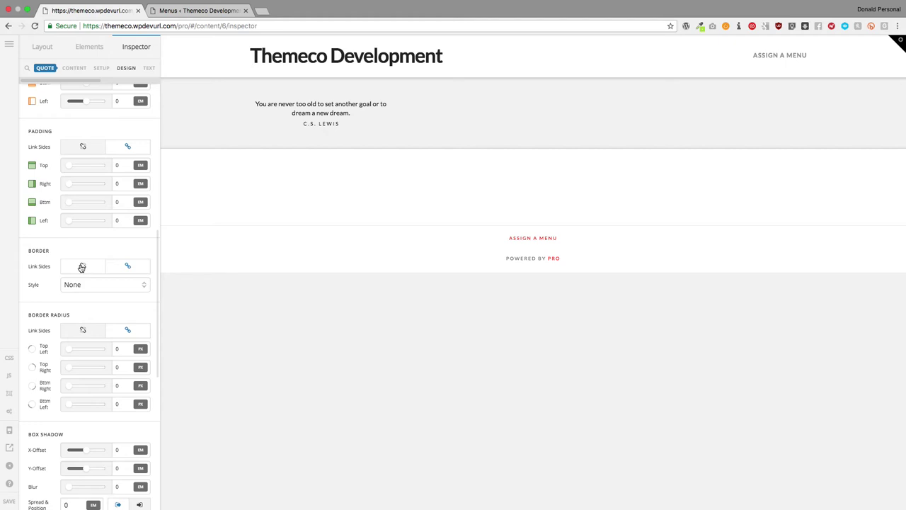
left_click(81, 267)
left_click(113, 266)
left_click(81, 266)
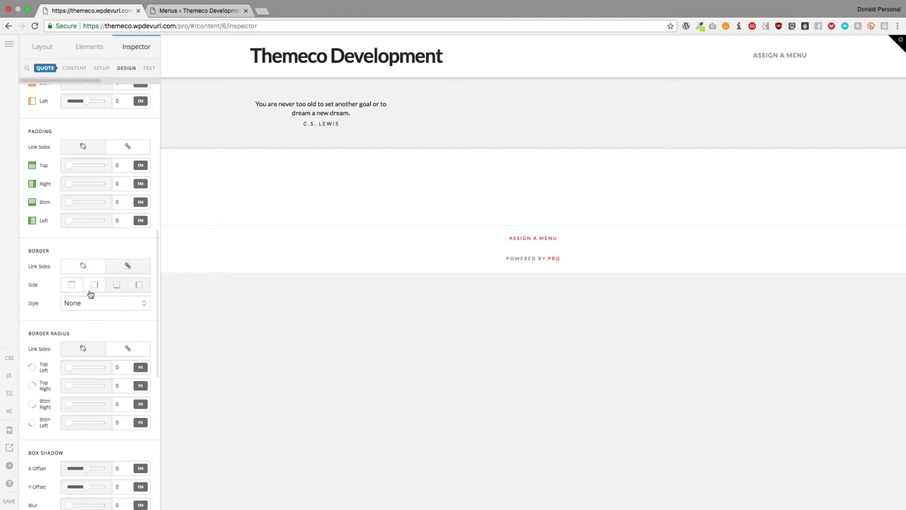
left_click(92, 305)
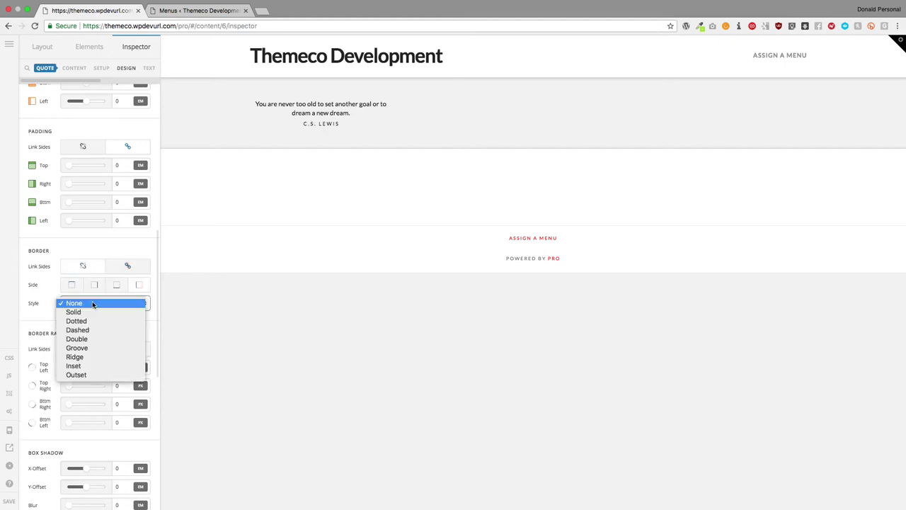
left_click(87, 313)
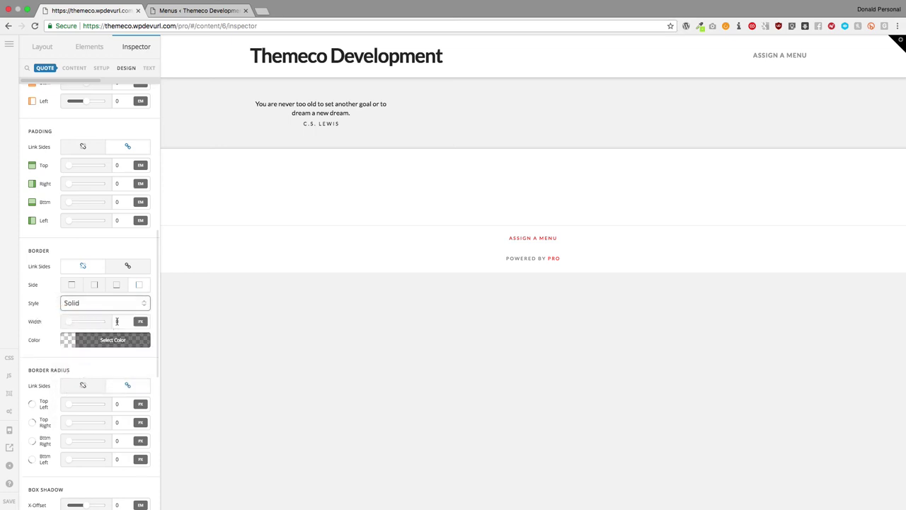
Set the quote's left border width to 5 px and its color to black, rgb(0, 0, 0)
left_click(118, 321)
type("5")
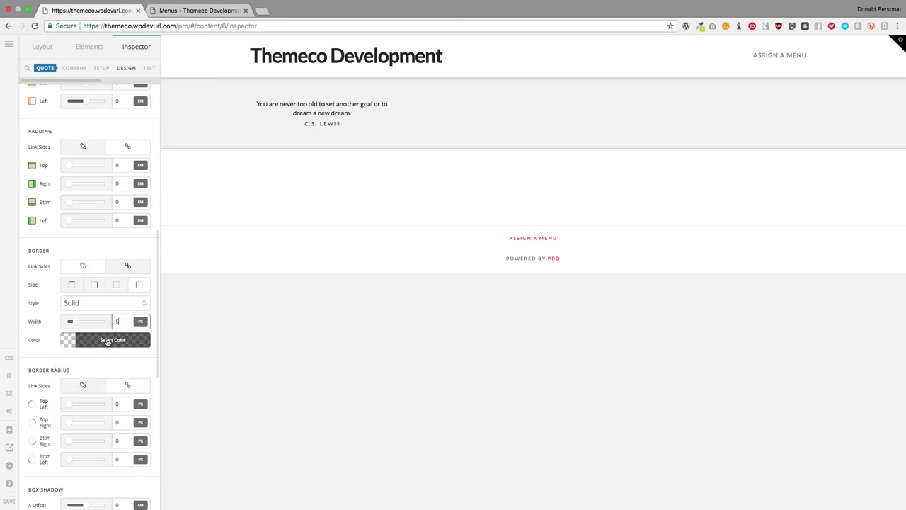
left_click(112, 339)
left_click_drag(177, 272, 160, 291)
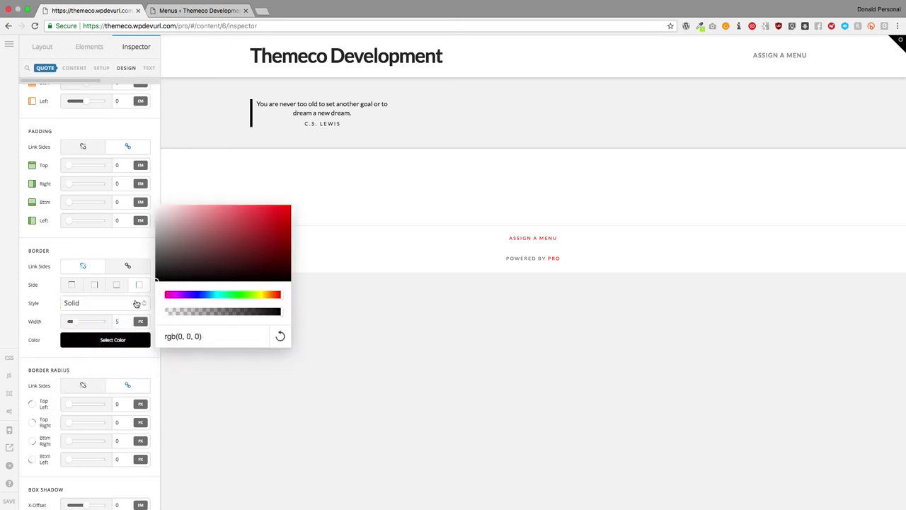
left_click(83, 249)
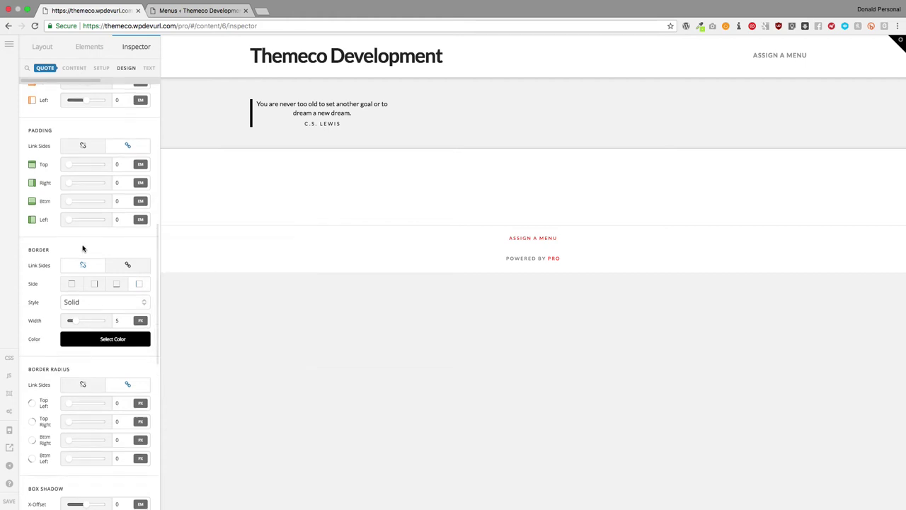
Try Architecture Portfolio: Serif as the quote's font family and settle on Architecture Portfolio: Sans Serif
scroll(83, 248, "down", 5)
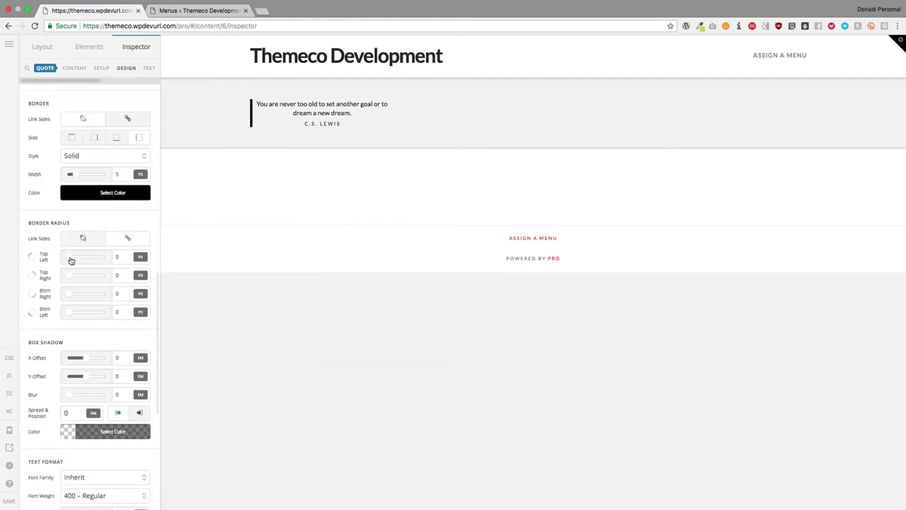
left_click_drag(70, 260, 46, 259)
scroll(97, 216, "down", 2)
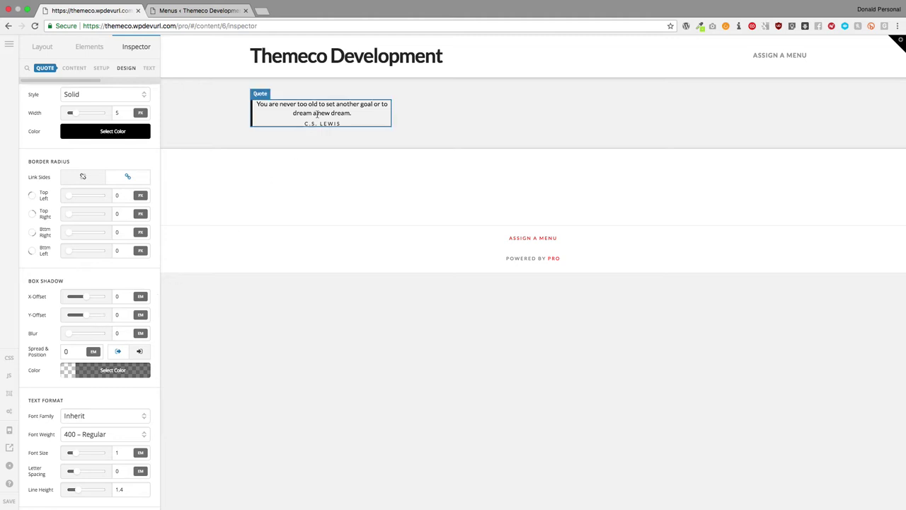
scroll(85, 308, "down", 7)
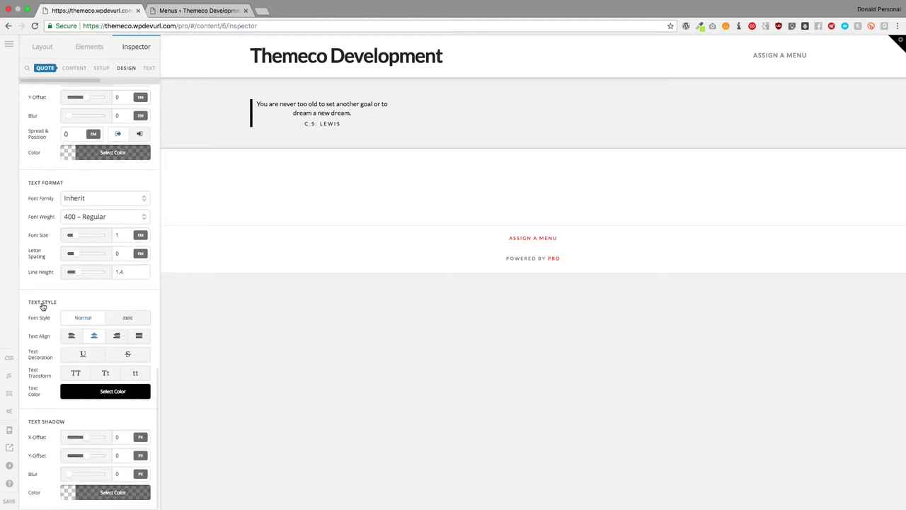
left_click(117, 195)
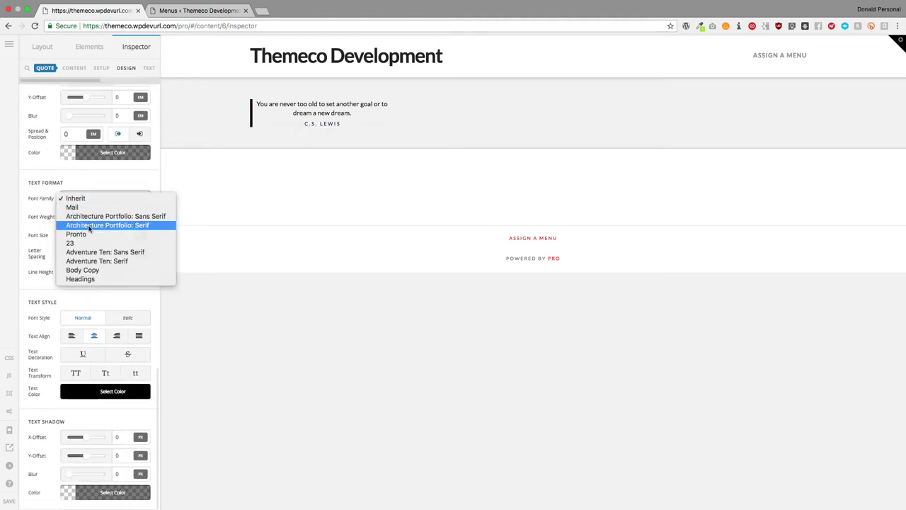
left_click(89, 225)
left_click(100, 201)
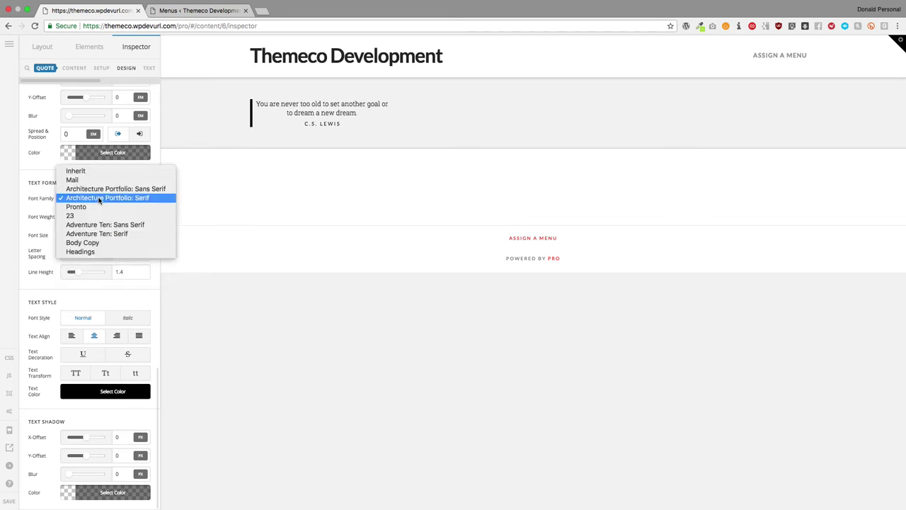
left_click(101, 188)
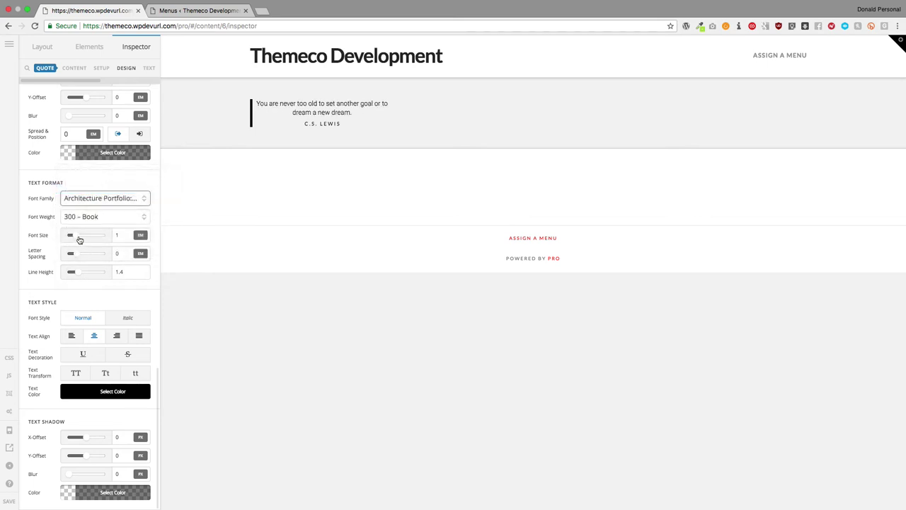
Set the quote text's font size to 1.27 em and its letter spacing to 0.04 em
left_click_drag(78, 237, 79, 237)
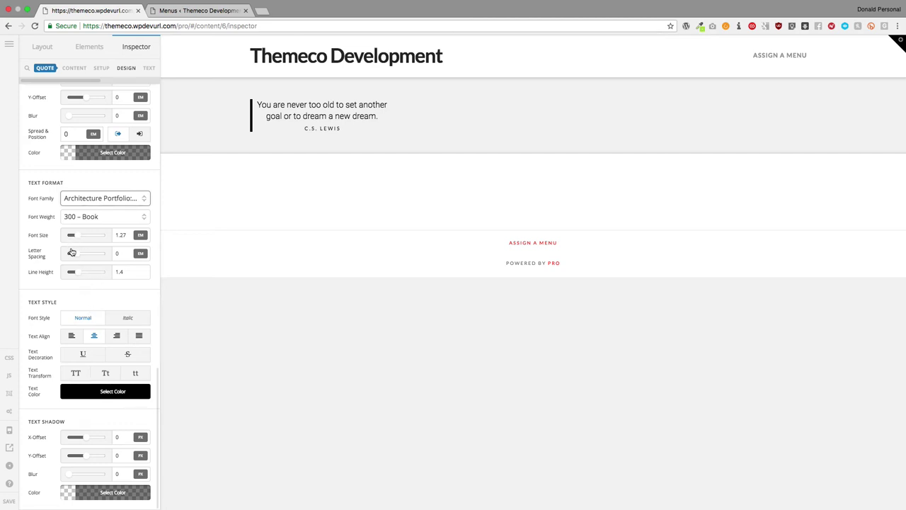
left_click_drag(76, 257, 79, 258)
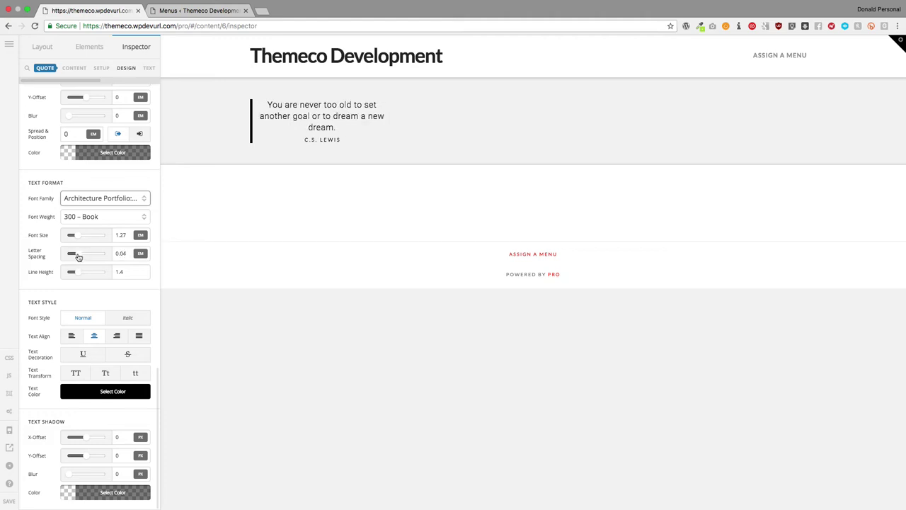
In the quote's marks settings, align the opening mark to Center and enable the opening graphic
scroll(97, 67, "right", 5)
left_click(76, 68)
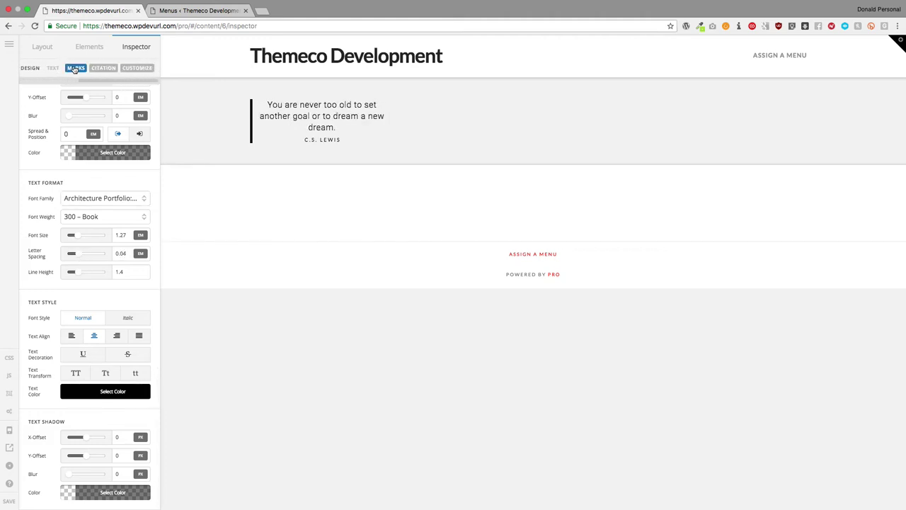
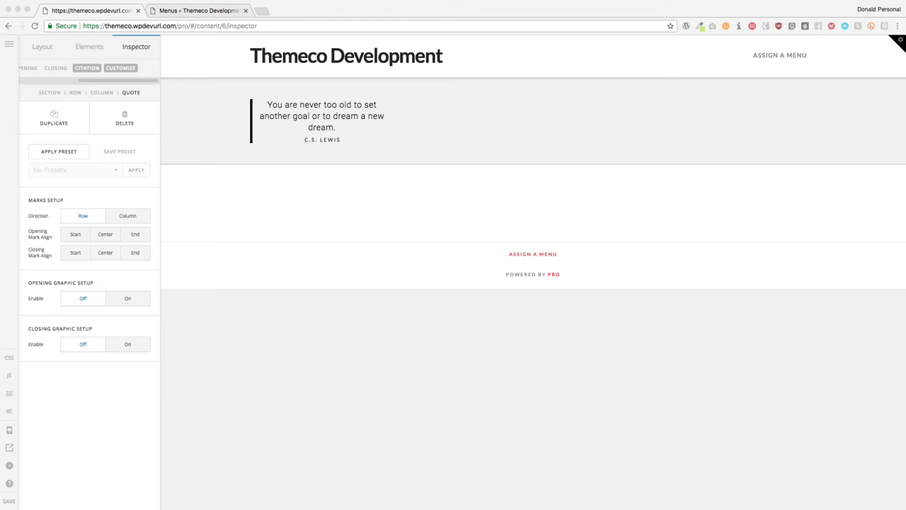
left_click(109, 191)
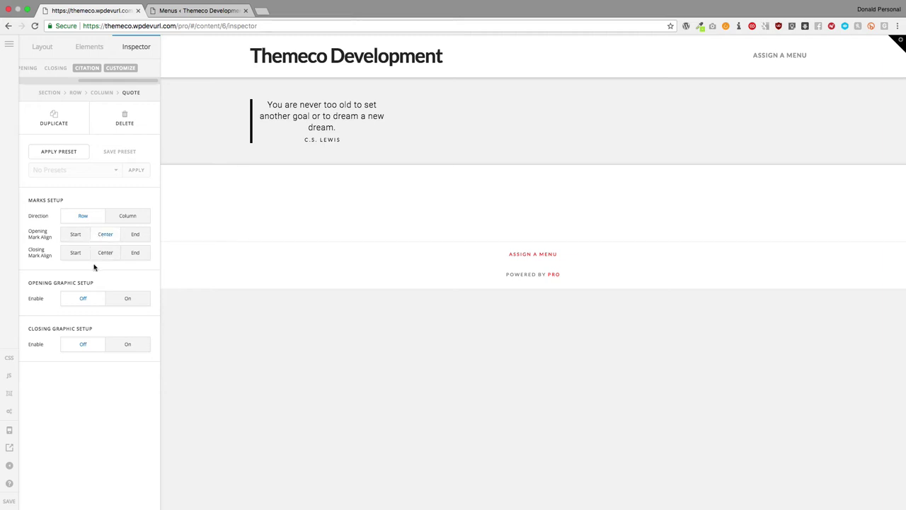
left_click(118, 300)
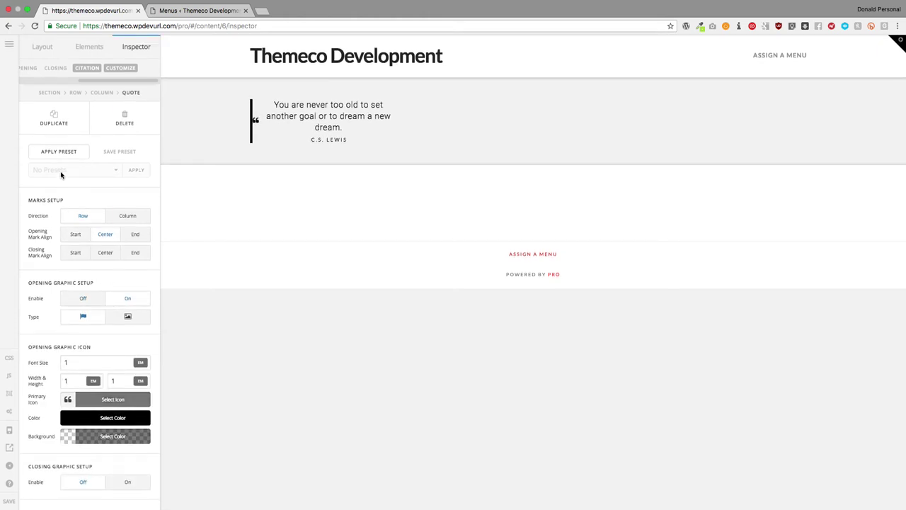
Remove the quote's left border by setting its style to None
scroll(61, 67, "left", 5)
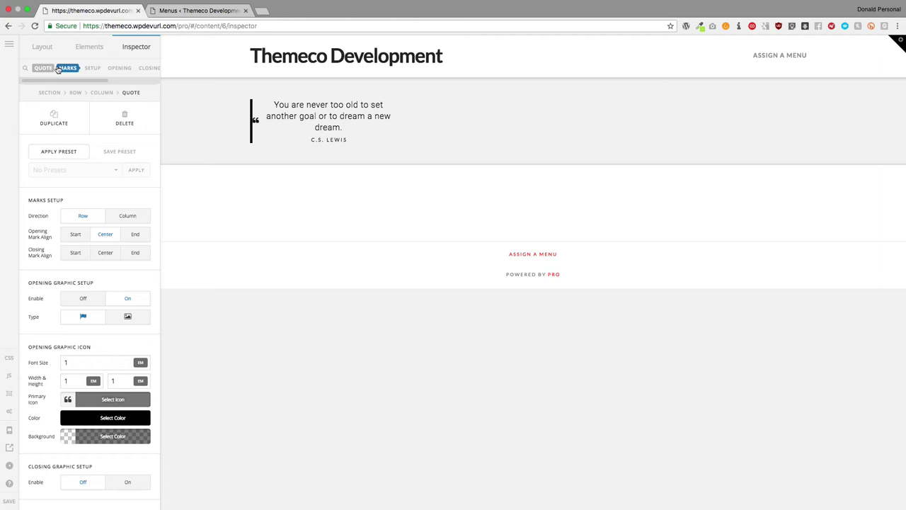
left_click(43, 68)
scroll(62, 278, "down", 5)
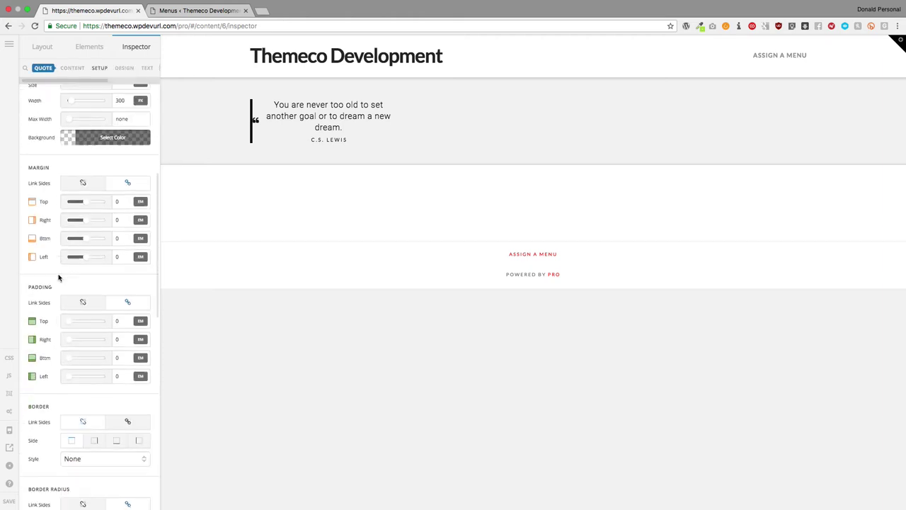
scroll(58, 277, "down", 3)
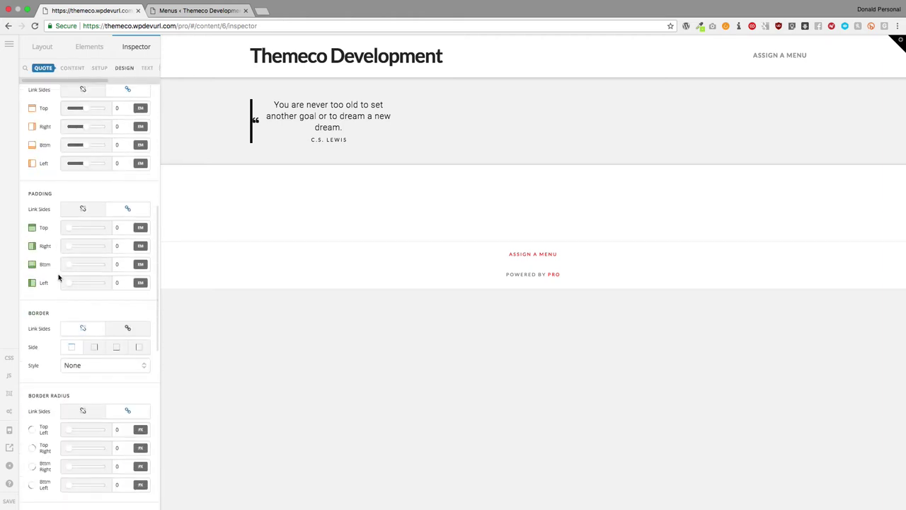
left_click(81, 365)
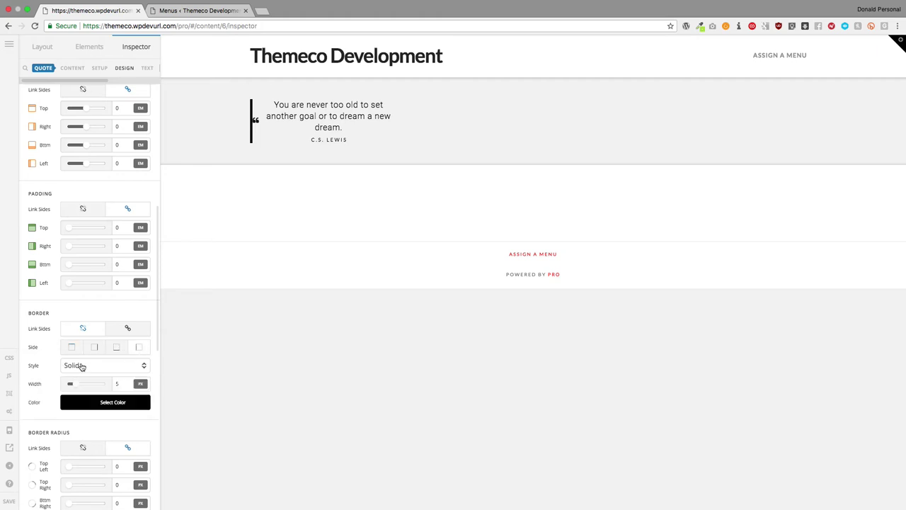
left_click(81, 365)
left_click(75, 354)
Try the Start, Center and End alignments for the opening mark, then set both opening and closing marks to Center
scroll(121, 68, "right", 3)
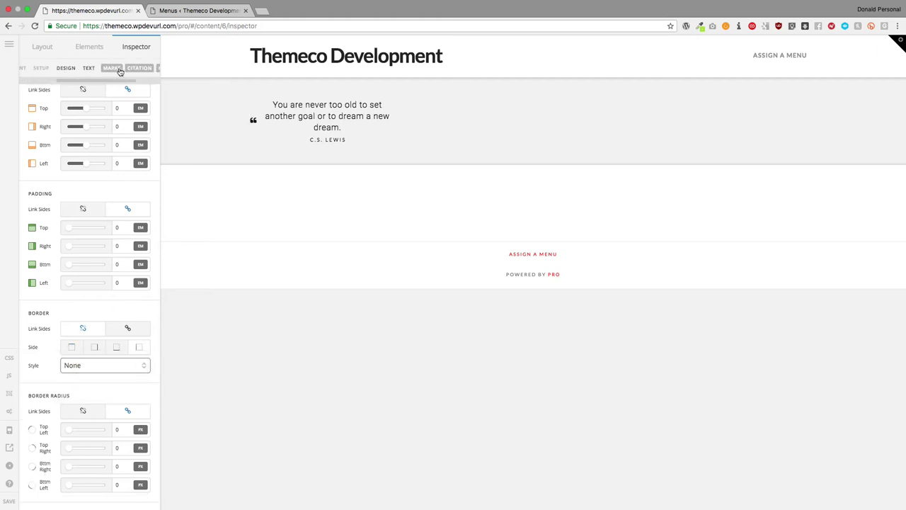
left_click(117, 68)
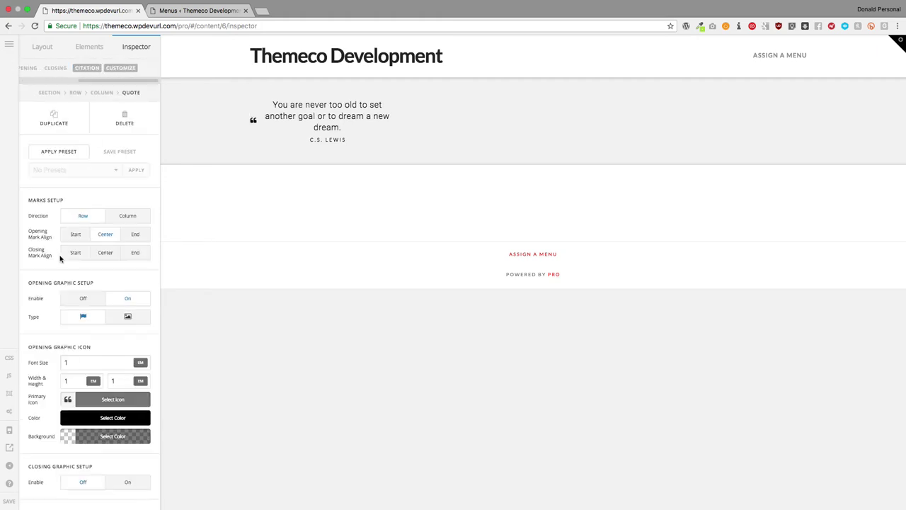
left_click(76, 235)
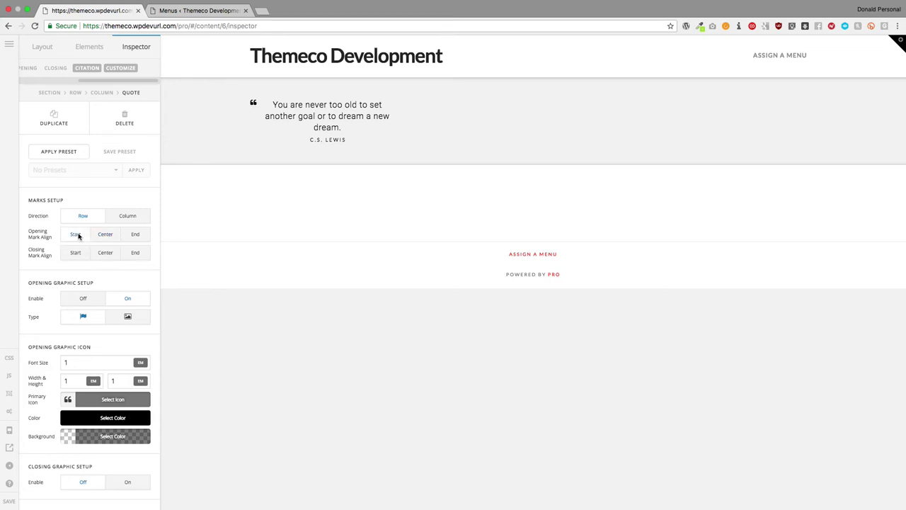
left_click(105, 234)
left_click(135, 235)
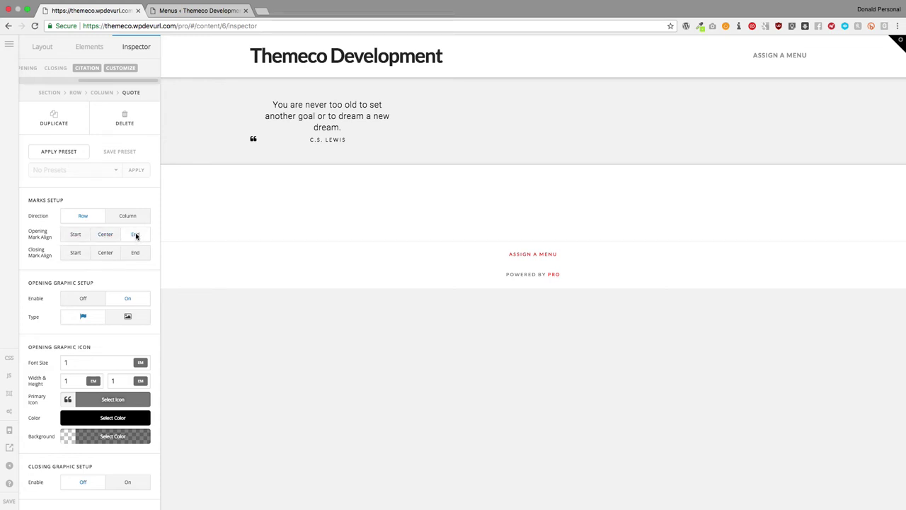
left_click(75, 237)
left_click(104, 235)
left_click(102, 252)
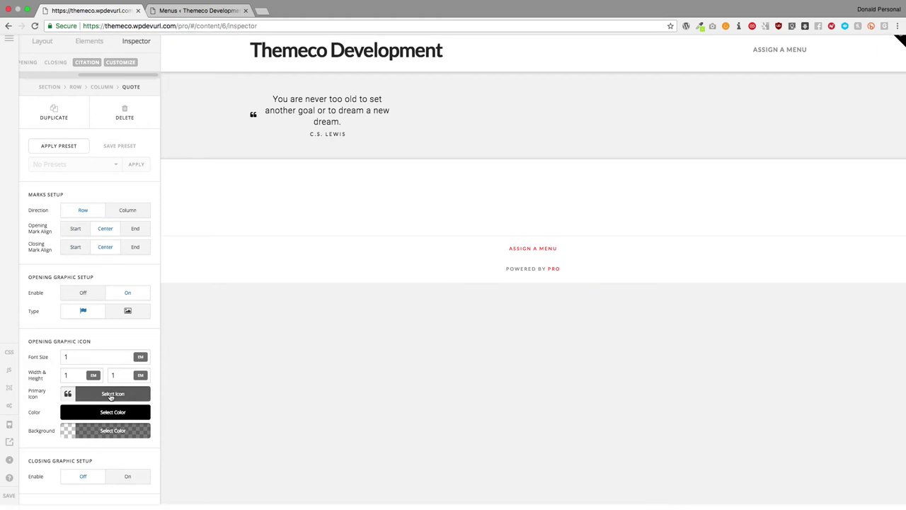
Set the opening graphic icon's font size to 3 em
left_click_drag(73, 359, 60, 360)
type("3")
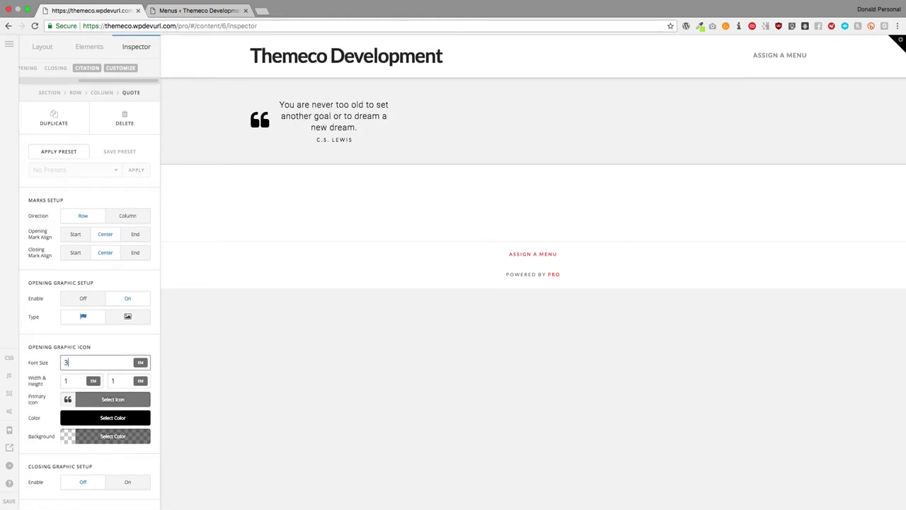
left_click(108, 336)
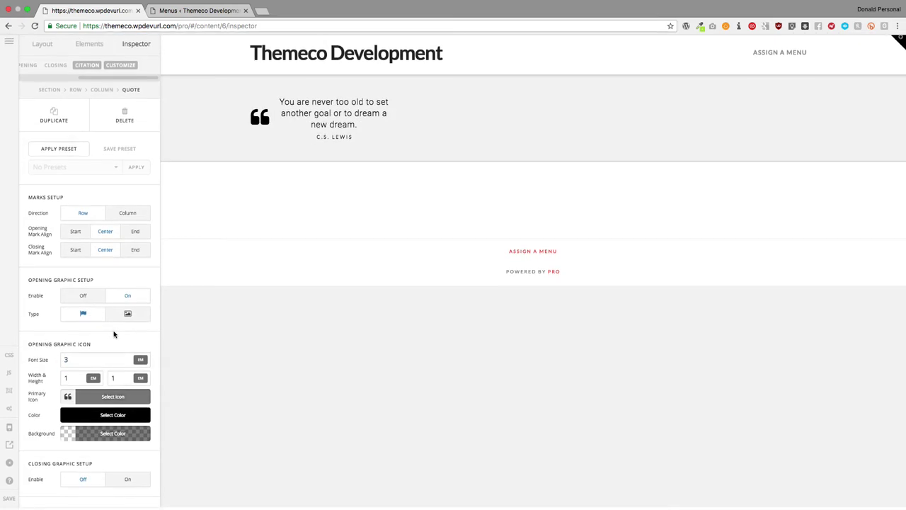
Enable the closing graphic and set its icon's font size to 3 em
left_click(127, 481)
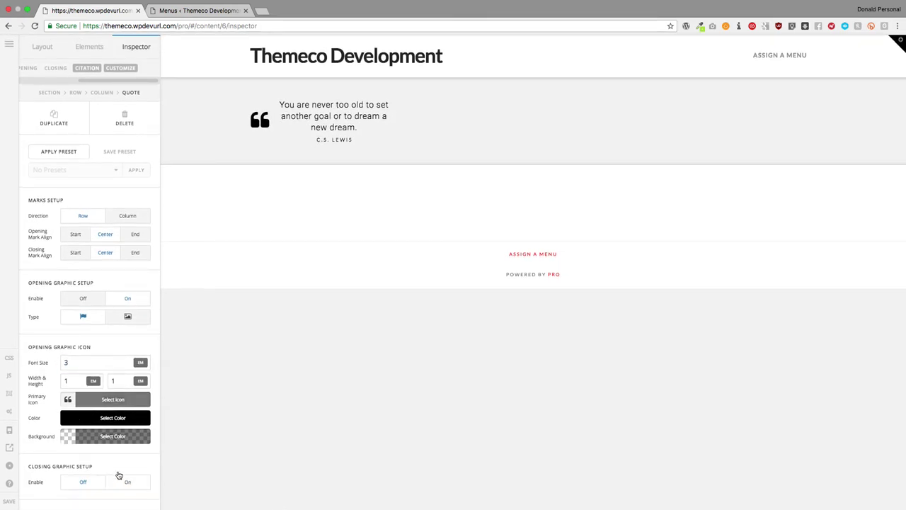
scroll(120, 475, "down", 3)
left_click(107, 419)
type("3")
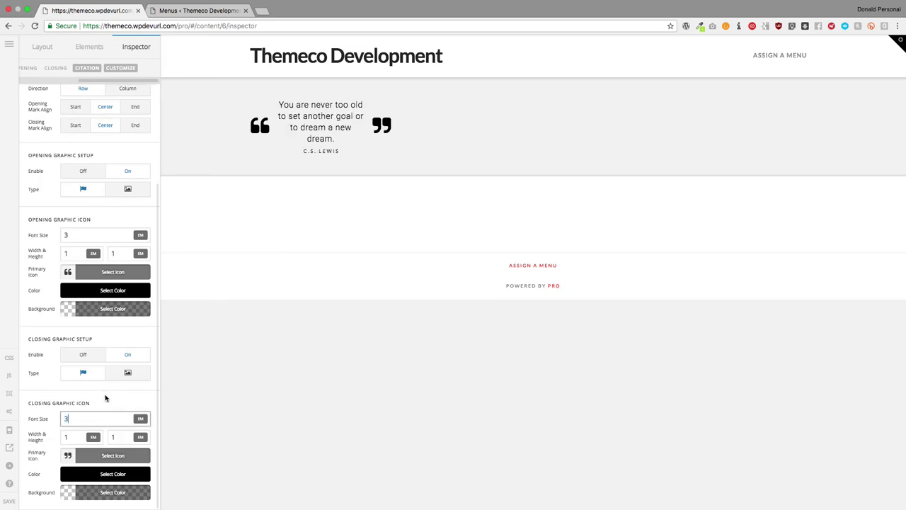
left_click(106, 398)
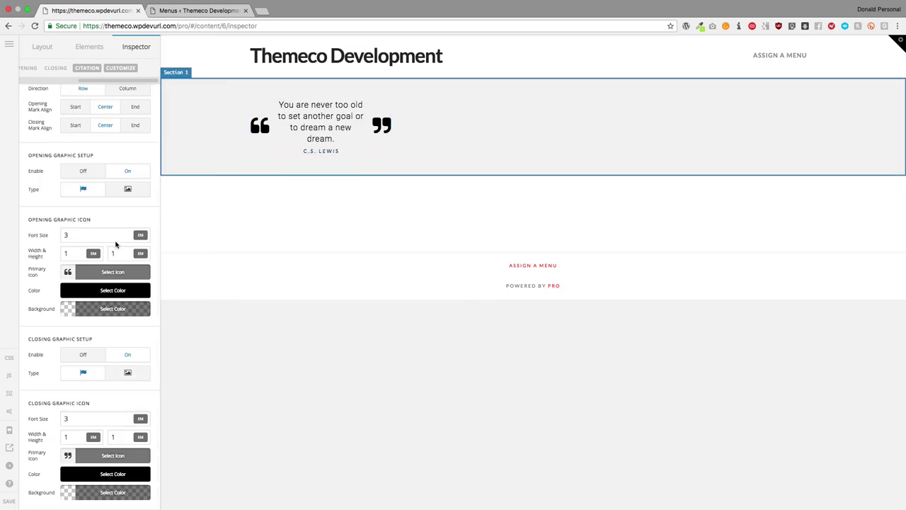
Try a smiling-face icon from the icon library as the opening graphic's primary icon
left_click(110, 276)
scroll(209, 229, "down", 10)
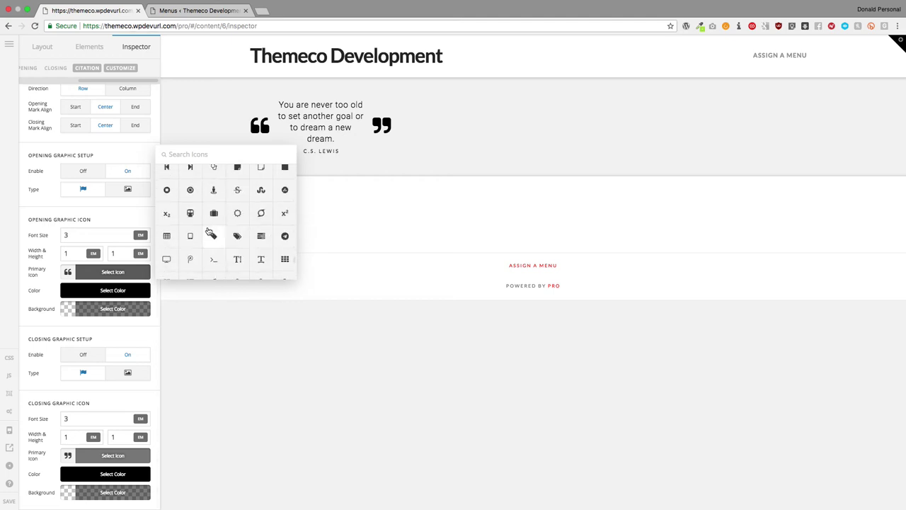
left_click(214, 233)
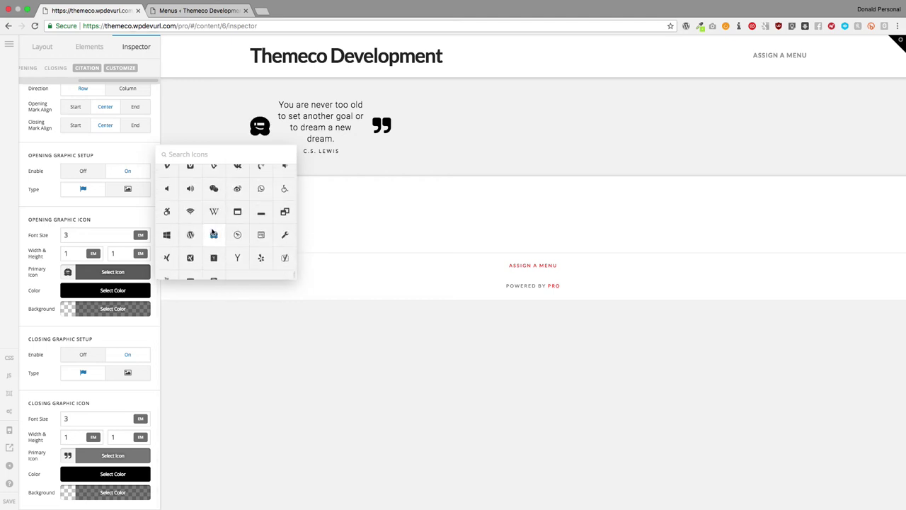
left_click(99, 213)
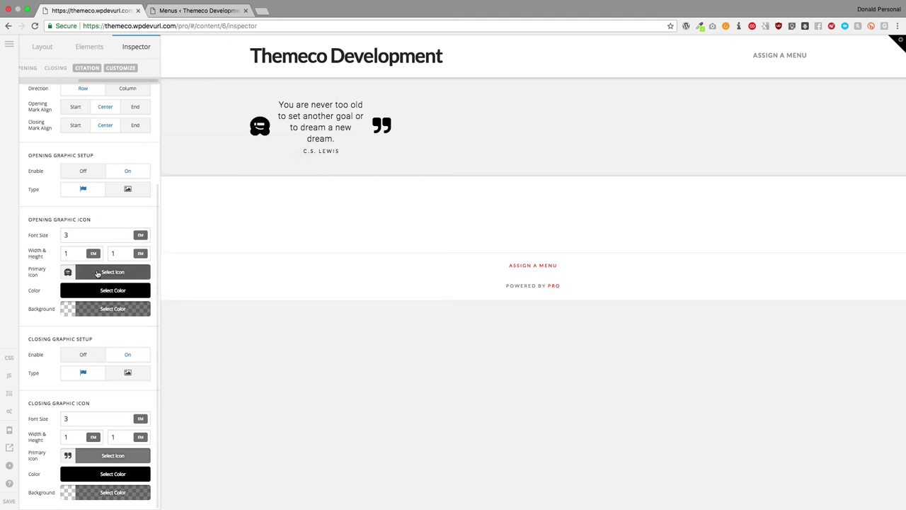
Try the Column direction for the marks, with the opening graphic disabled and its mark aligned to End, before switching back to Row
scroll(95, 272, "up", 3)
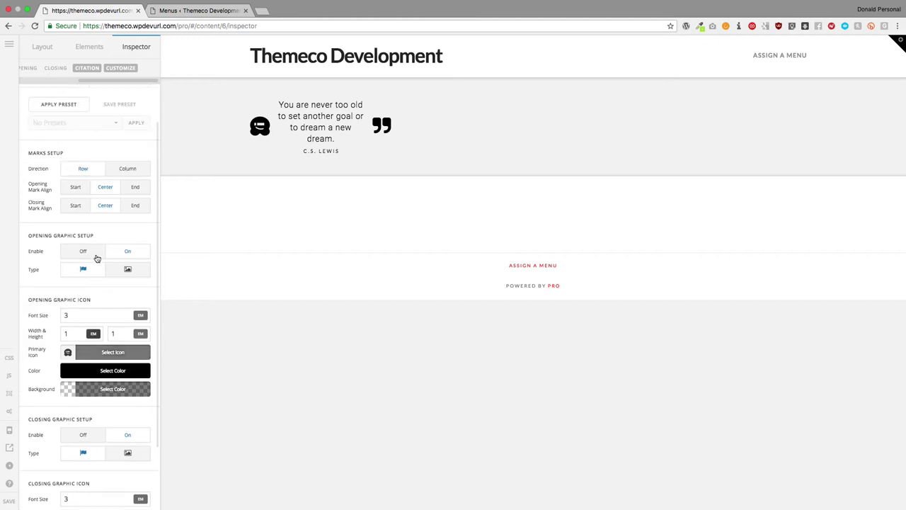
left_click(127, 170)
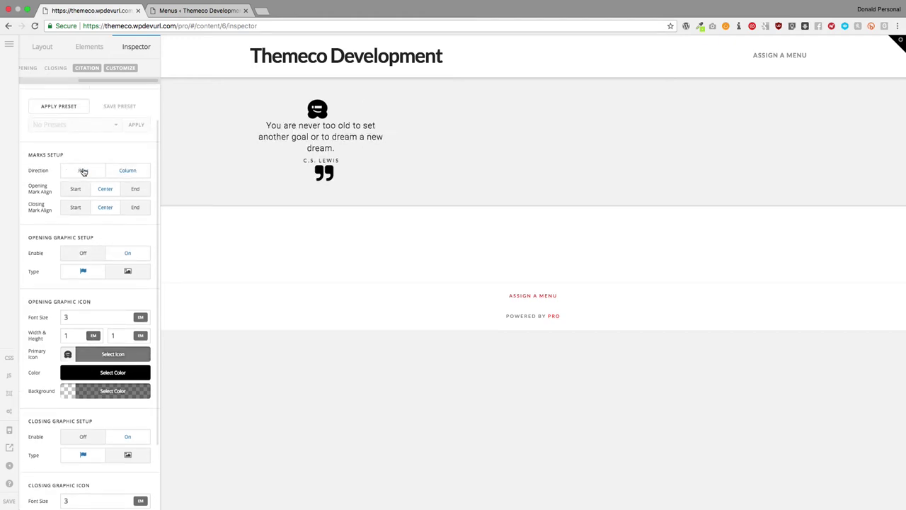
left_click(83, 253)
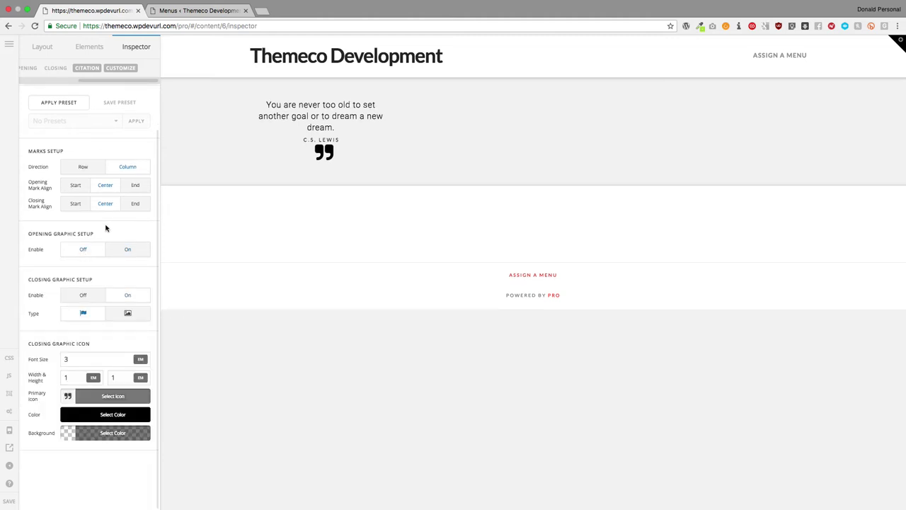
left_click(133, 186)
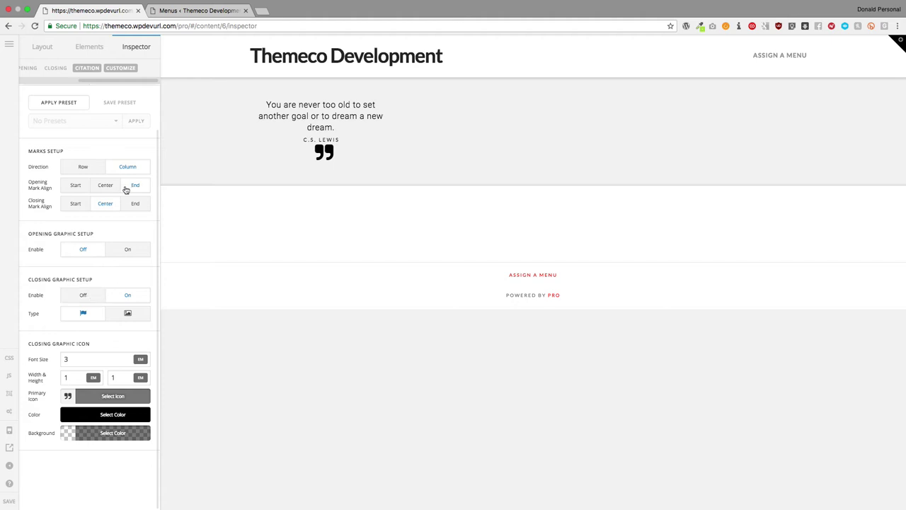
left_click(80, 167)
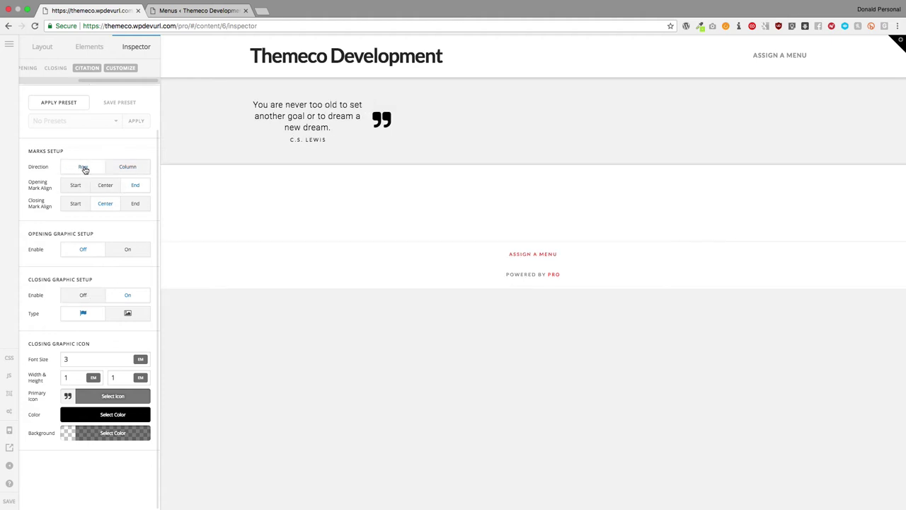
Try the Start and End alignments for the closing mark, then set it back to Center
left_click(75, 204)
left_click(134, 204)
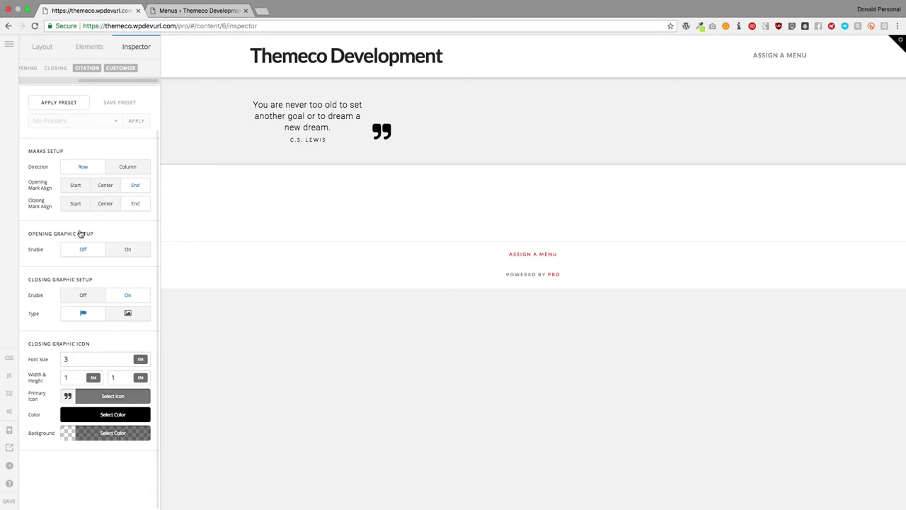
left_click(103, 204)
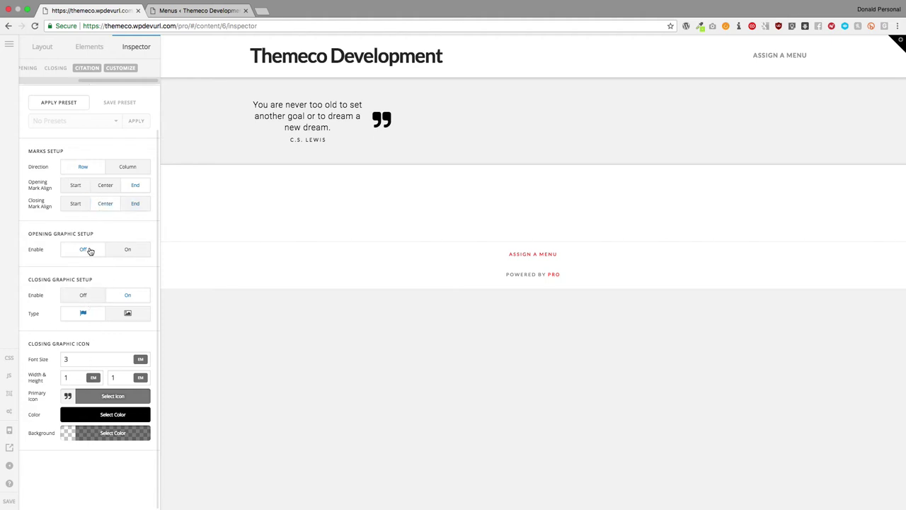
Disable the closing graphic and leave the opening graphic enabled
left_click(123, 253)
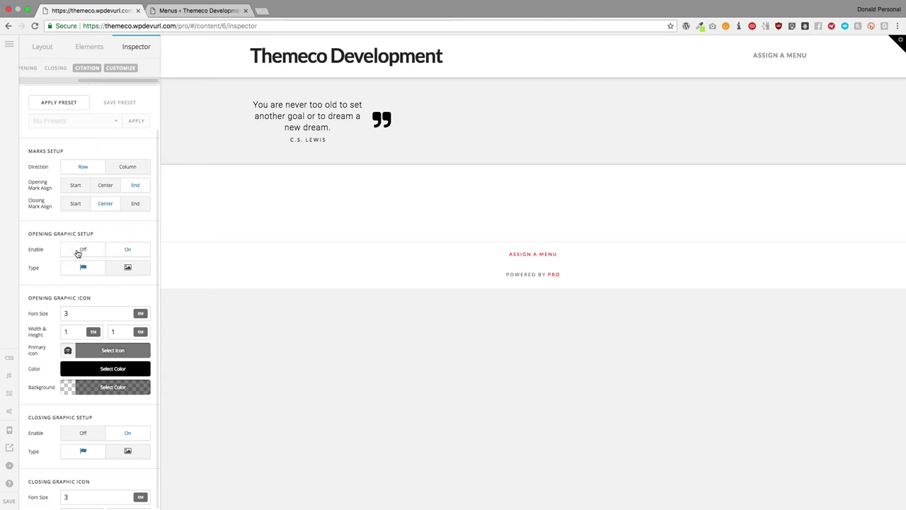
left_click(78, 254)
left_click(81, 296)
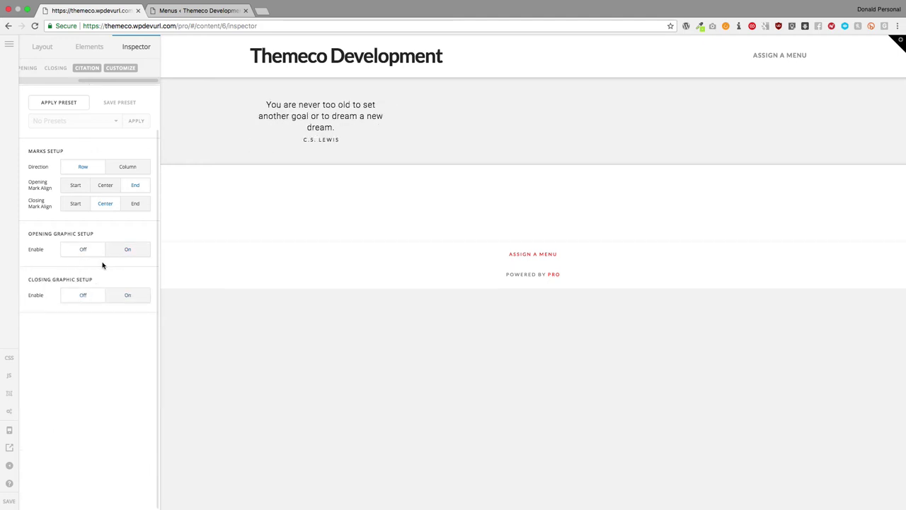
left_click(121, 246)
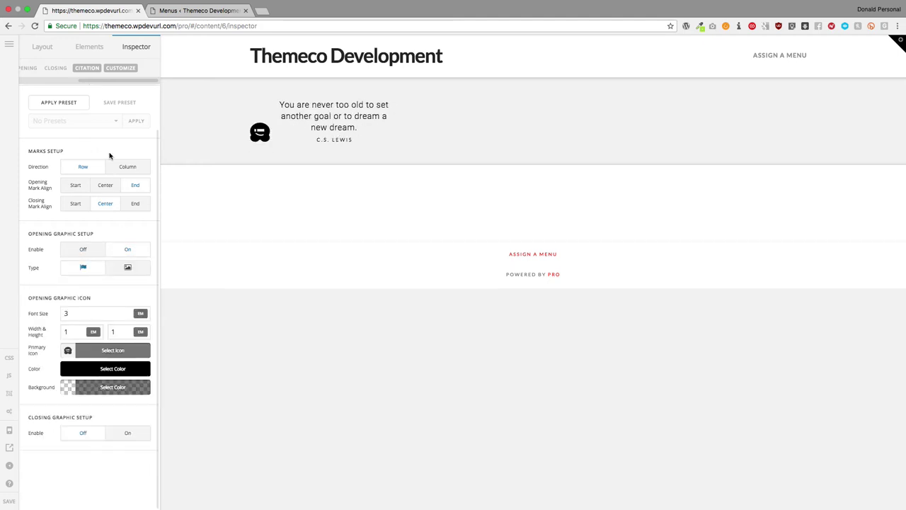
Search the icon library for "quote" and choose the opening quotation mark as the opening graphic's primary icon
left_click(102, 350)
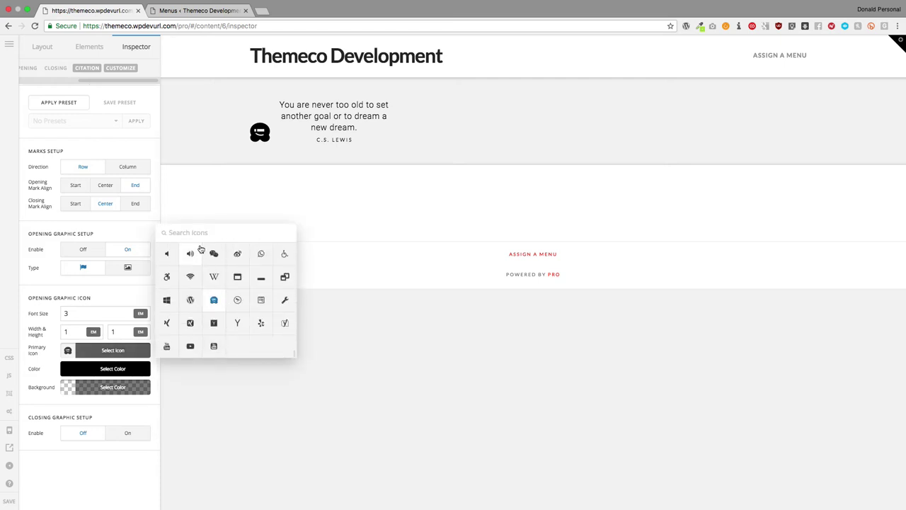
type("quote")
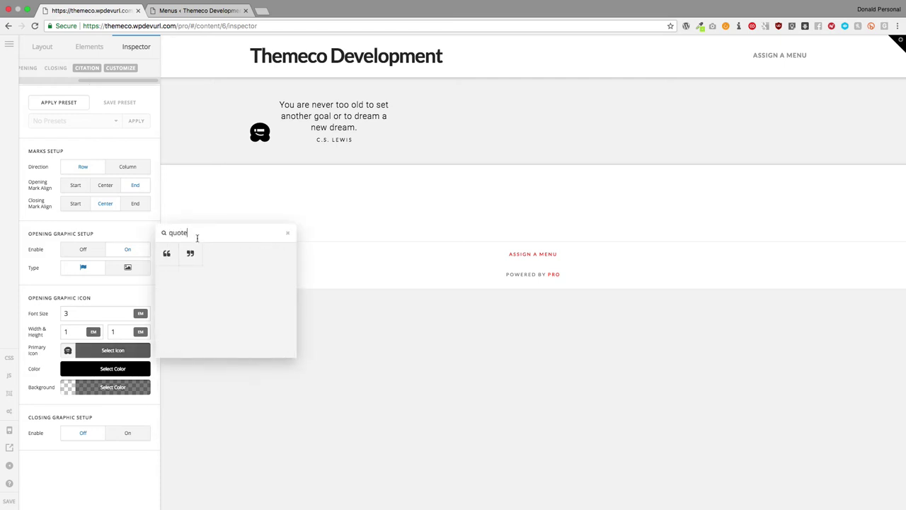
left_click(163, 260)
left_click(108, 291)
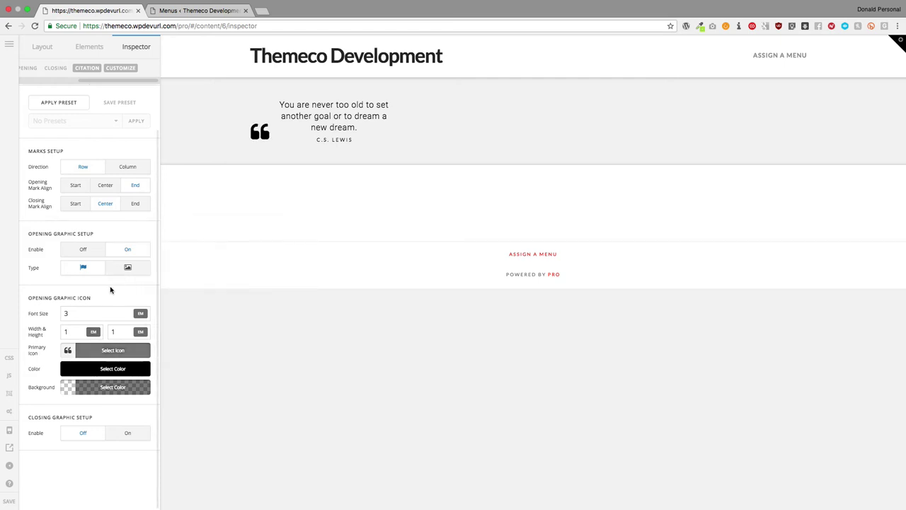
Try the opening mark's alignments in the Column direction, then set the direction to Row and the opening mark to Start
left_click(76, 184)
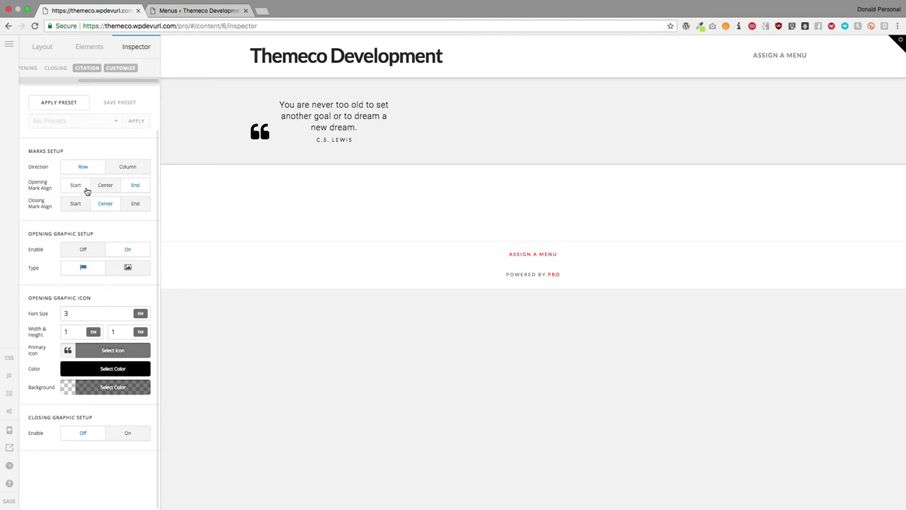
left_click(128, 167)
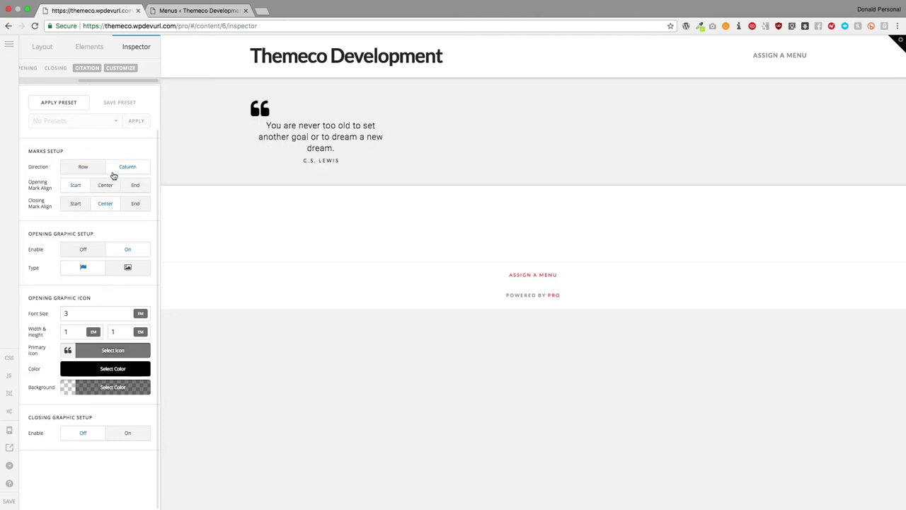
left_click(105, 185)
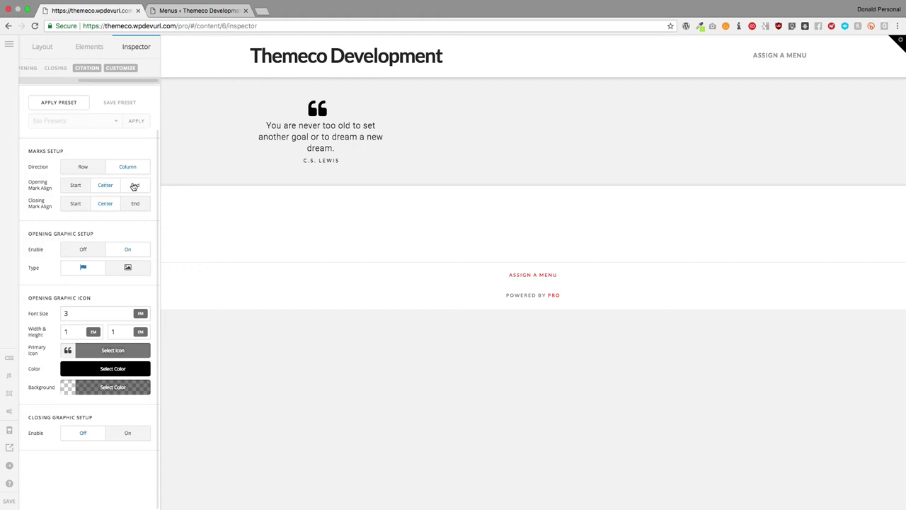
left_click(134, 186)
left_click(104, 186)
left_click(84, 166)
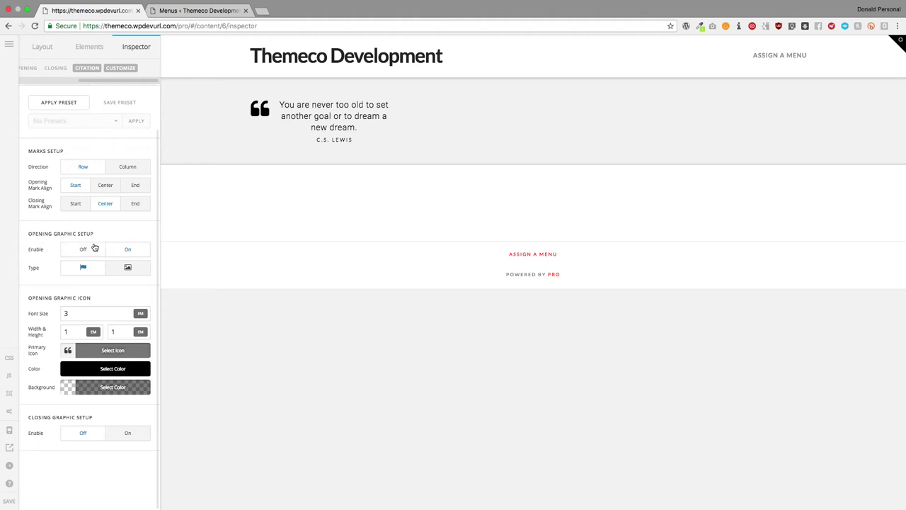
Set the opening graphic icon's font size to 6 em
left_click_drag(78, 314, 51, 316)
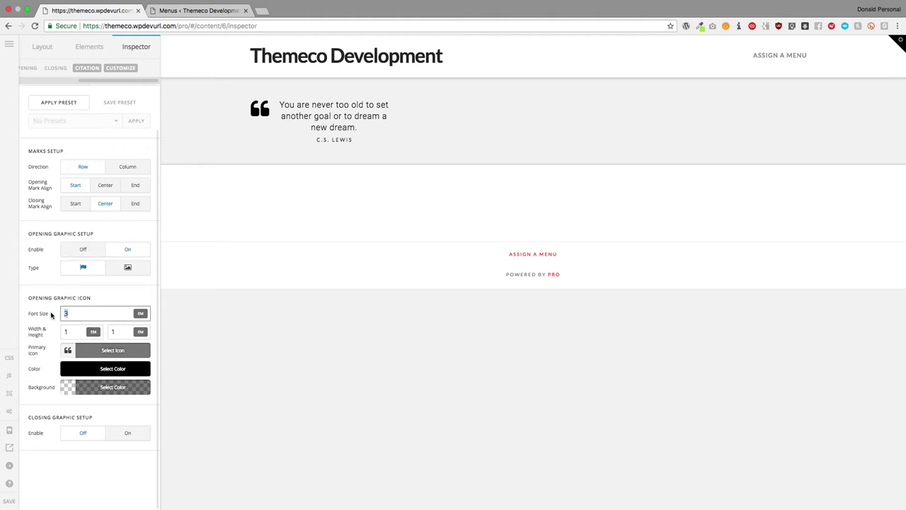
type("6")
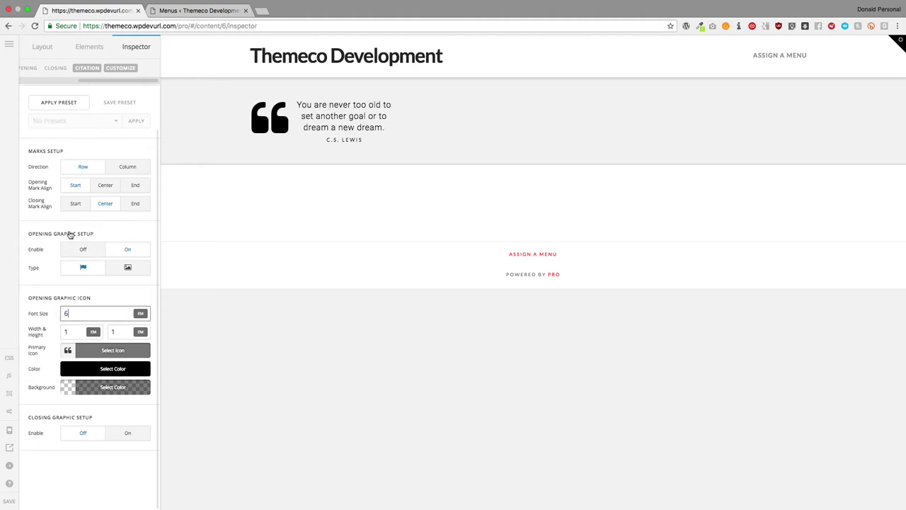
Unlink the quote's margin sides and set its left margin to -3 em
scroll(90, 166, "up", 2)
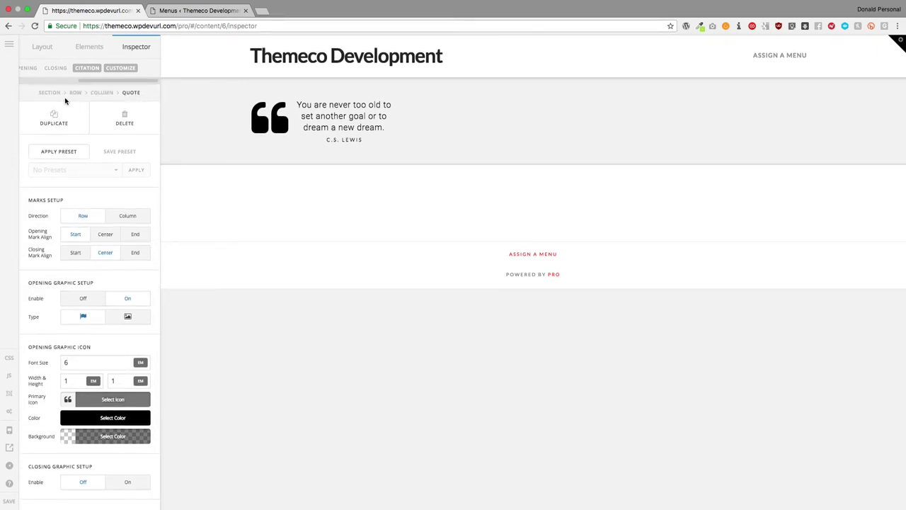
scroll(56, 74, "left", 4)
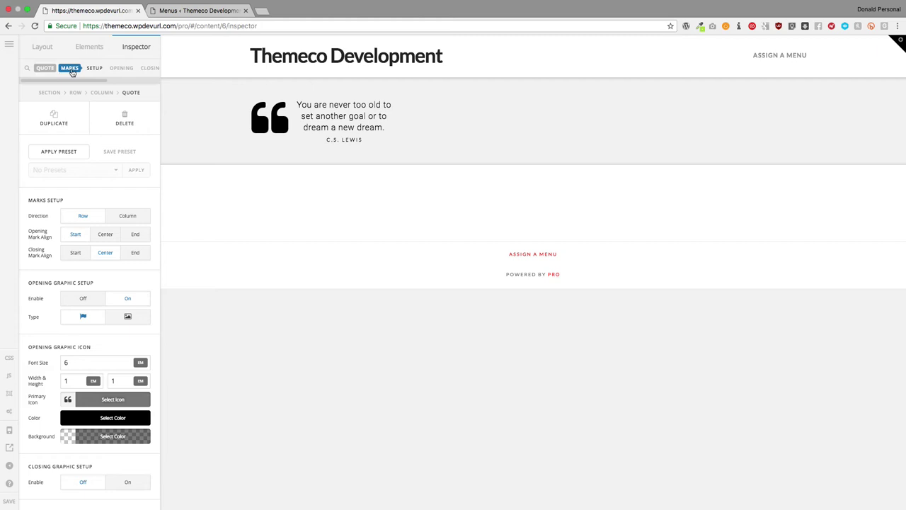
left_click(45, 68)
scroll(82, 312, "down", 5)
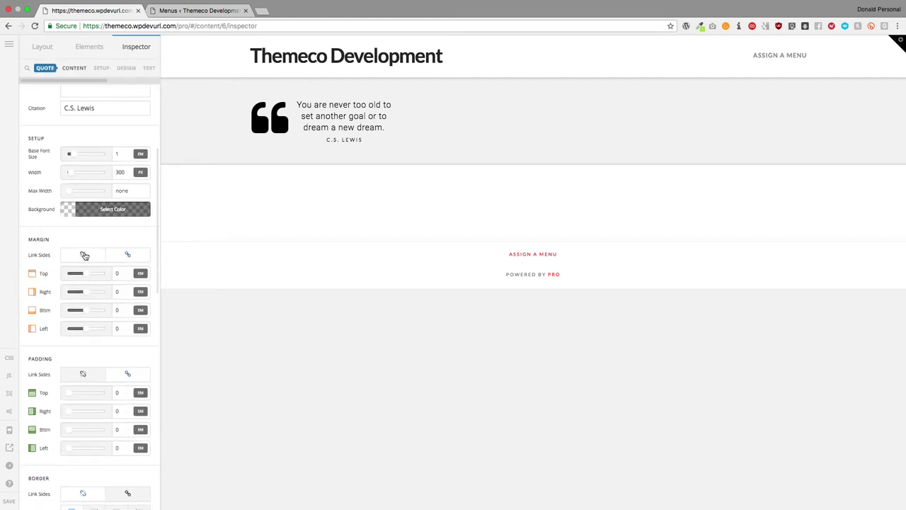
left_click(125, 328)
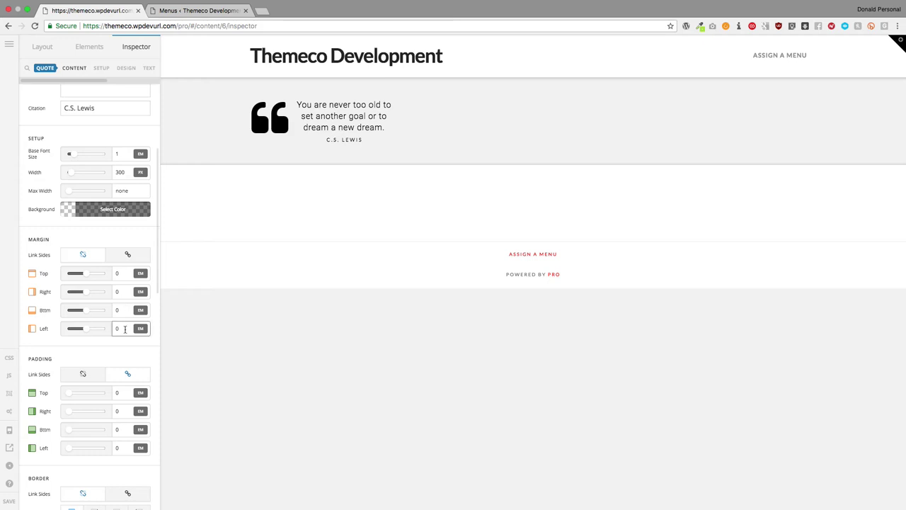
type("-3")
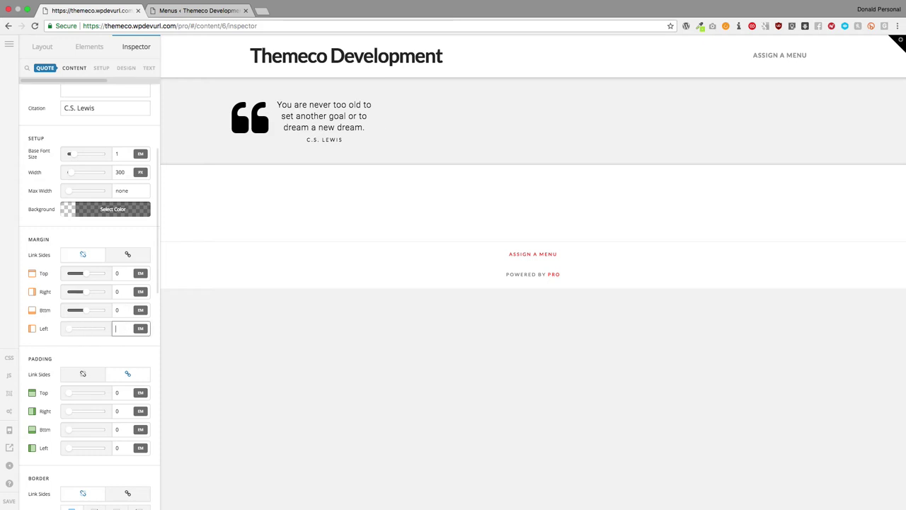
Switch the quote's left margin to pixels and set it to about -27 px
scroll(152, 192, "up", 5)
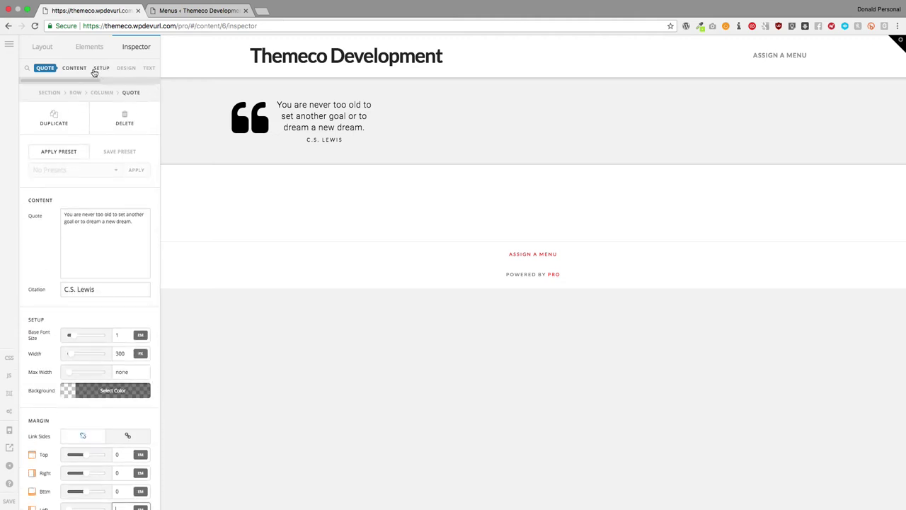
left_click(148, 68)
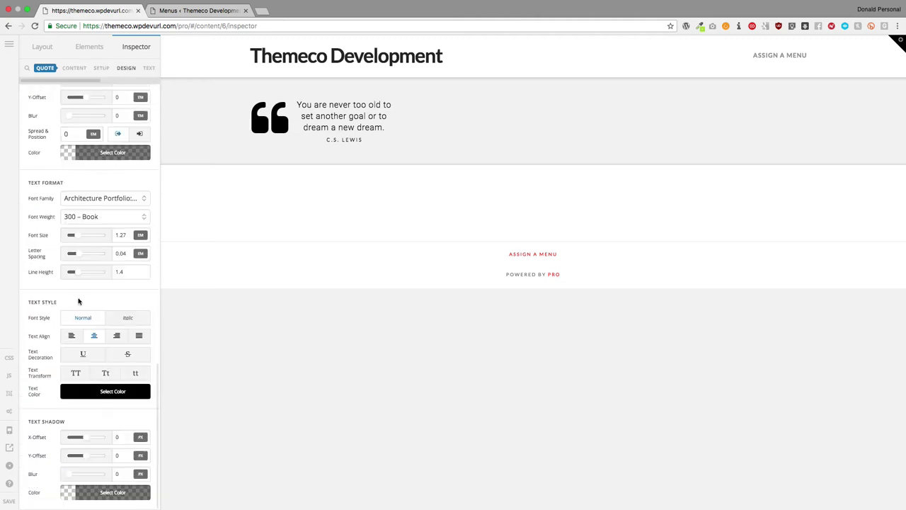
scroll(84, 345, "up", 10)
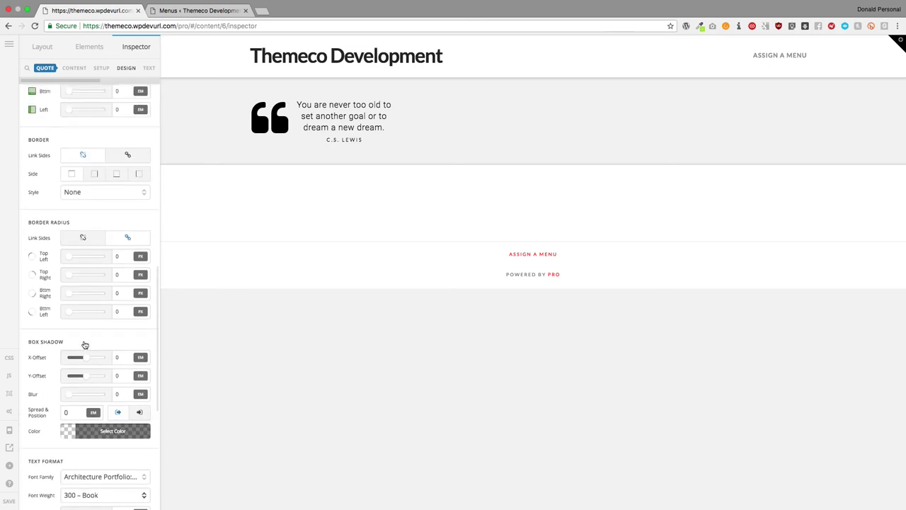
scroll(84, 344, "up", 6)
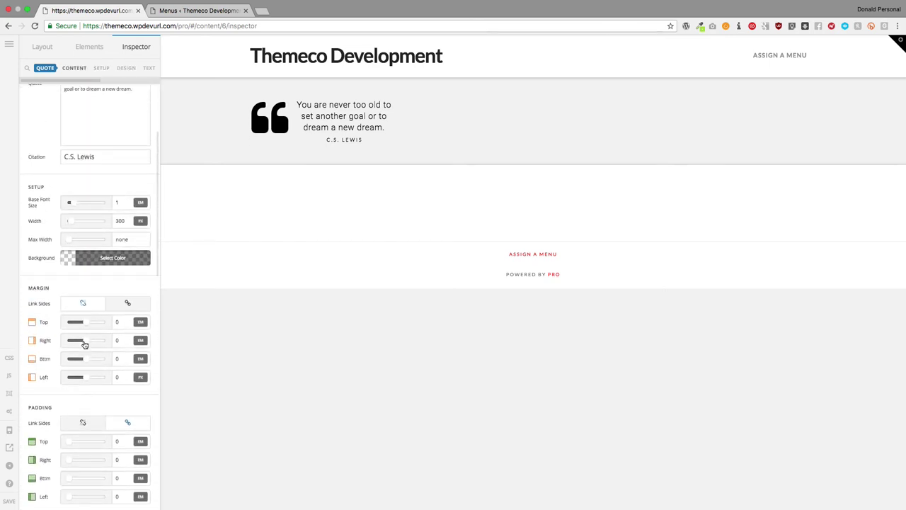
scroll(85, 345, "down", 6)
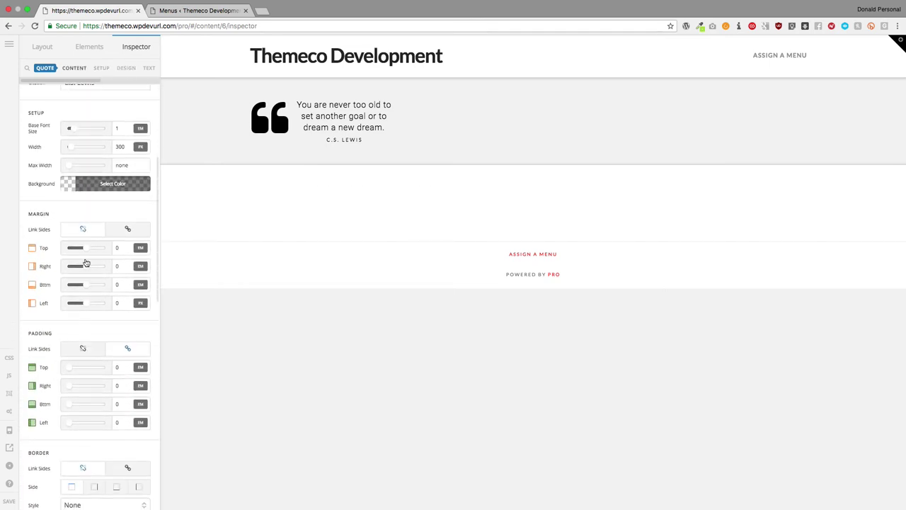
left_click(126, 303)
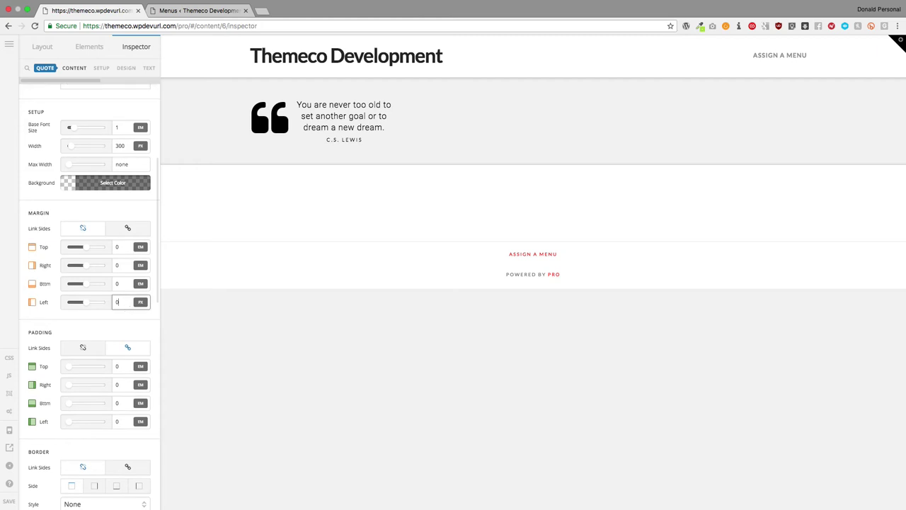
left_click_drag(89, 307, 79, 307)
Open the settings for the quote's citation
scroll(85, 149, "up", 3)
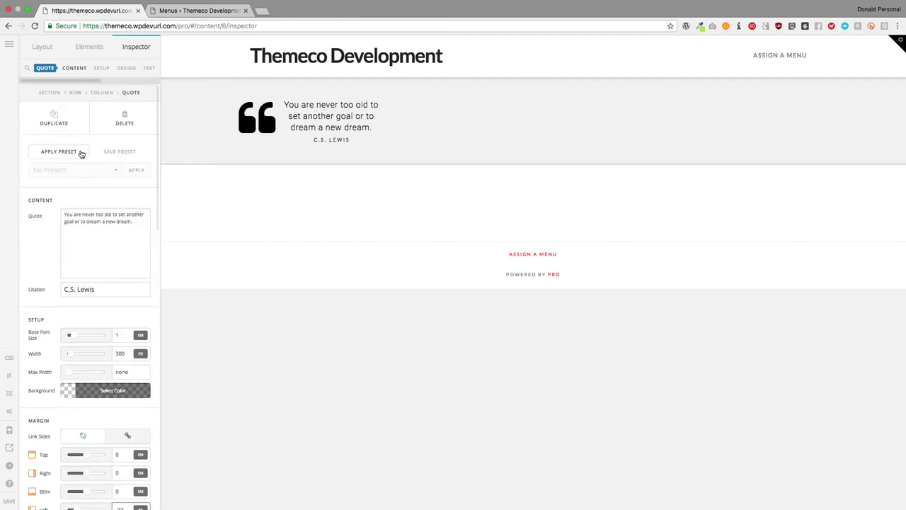
scroll(124, 70, "right", 3)
left_click(125, 70)
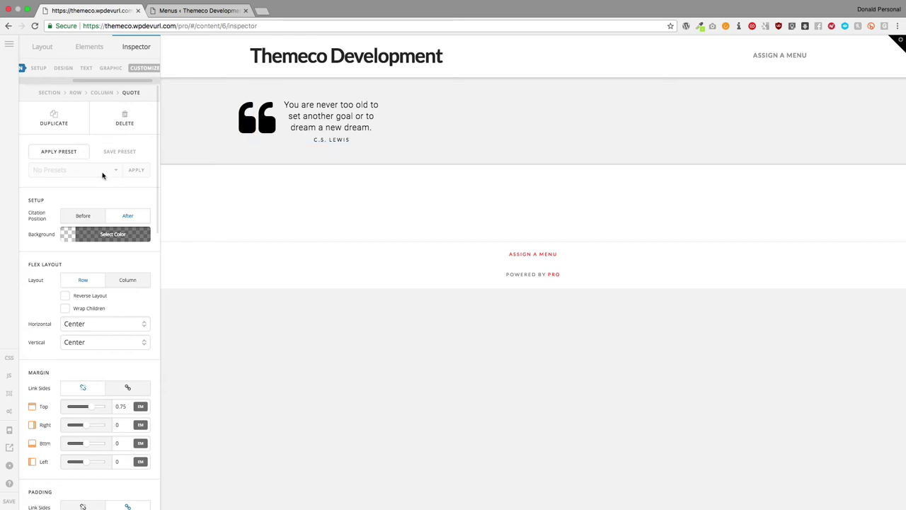
Keep the citation positioned after the quote and set its background color to red, rgb(235, 18, 18)
left_click(91, 214)
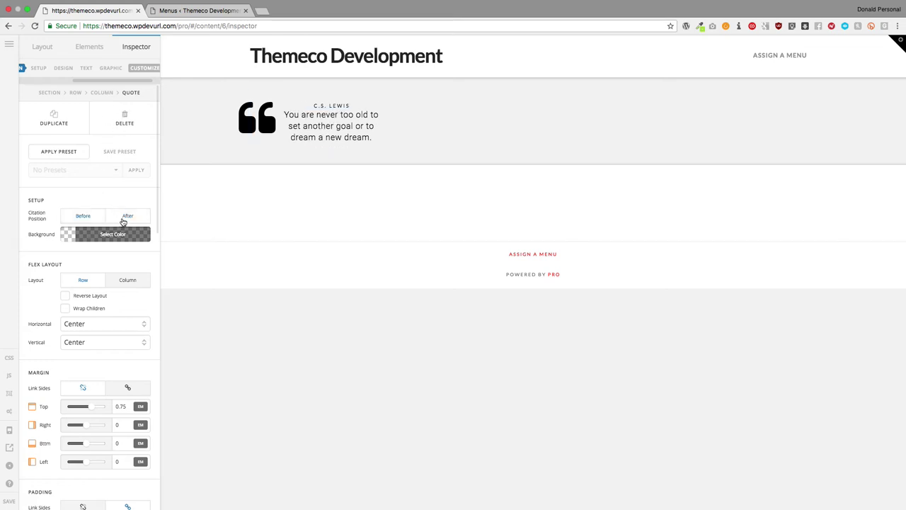
left_click(123, 220)
left_click(113, 233)
left_click(179, 152)
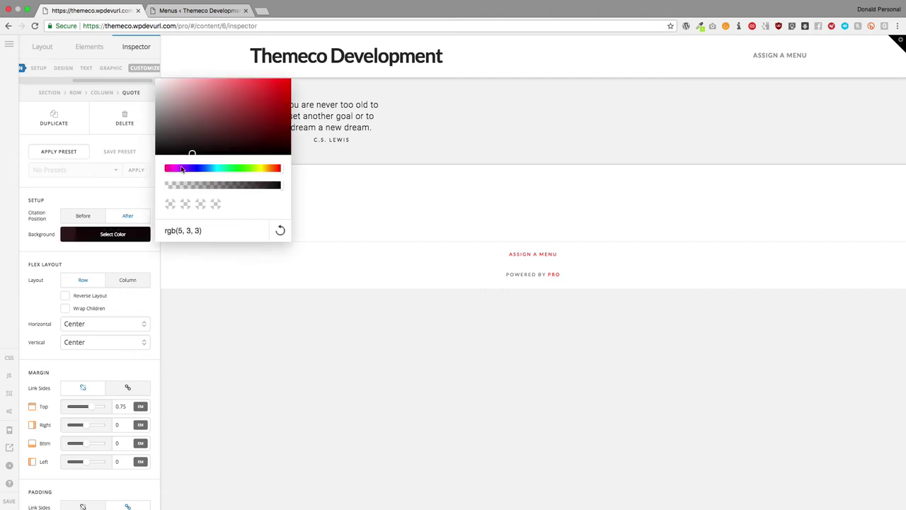
left_click_drag(238, 146, 272, 88)
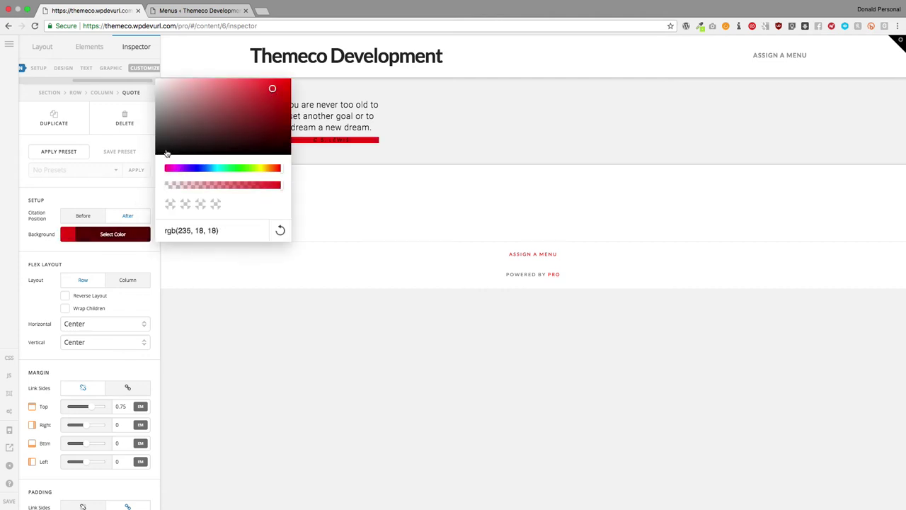
left_click(111, 191)
Keep the citation's flex layout as Row and set its margins to about 1.29 em top and -0.27 em left
scroll(111, 191, "down", 3)
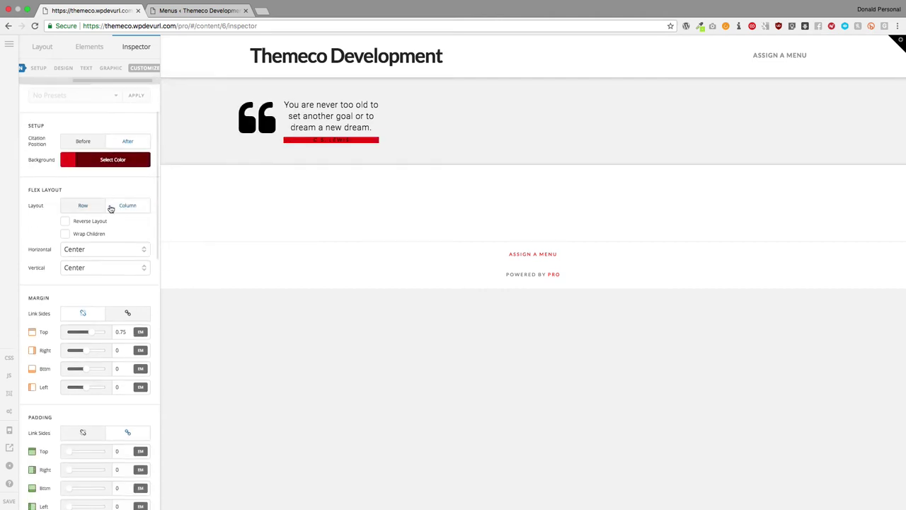
left_click(83, 206)
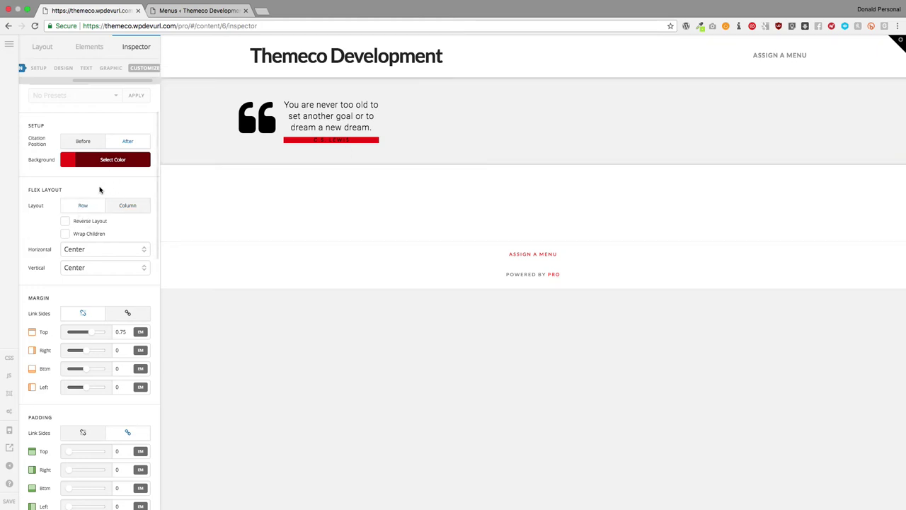
scroll(101, 189, "down", 5)
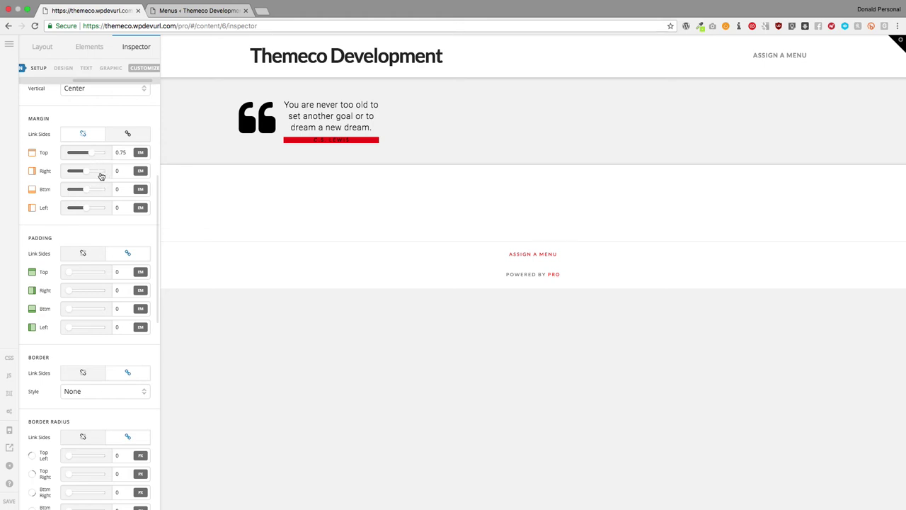
scroll(101, 176, "down", 2)
scroll(101, 176, "up", 1)
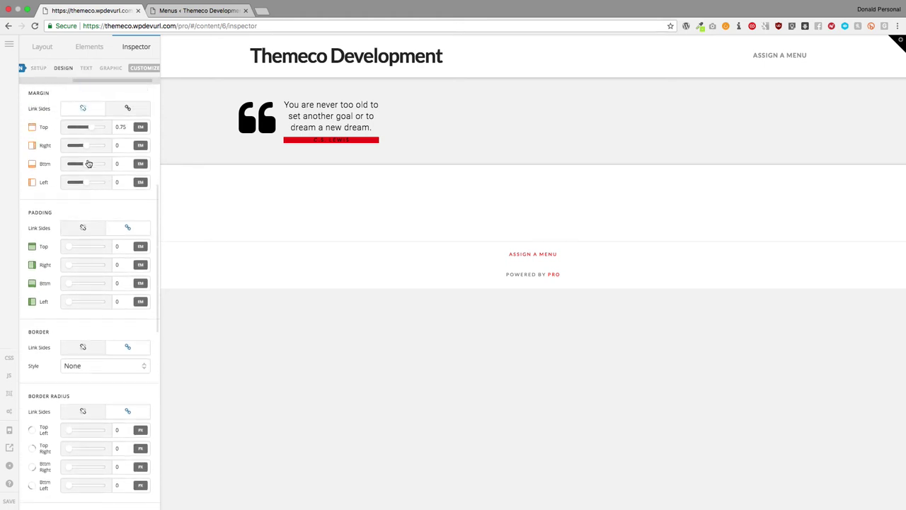
mouse_move(91, 130)
left_mouse_down()
mouse_move(76, 128)
mouse_move(94, 129)
left_mouse_up()
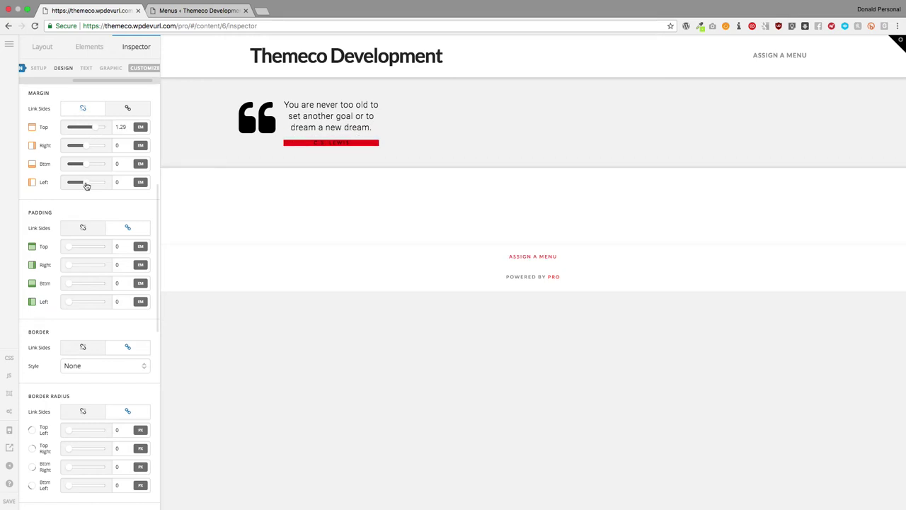
mouse_move(86, 187)
left_mouse_down()
mouse_move(61, 187)
mouse_move(85, 188)
left_mouse_up()
Try left and justified alignment on the citation text and return it to centered
scroll(85, 191, "down", 10)
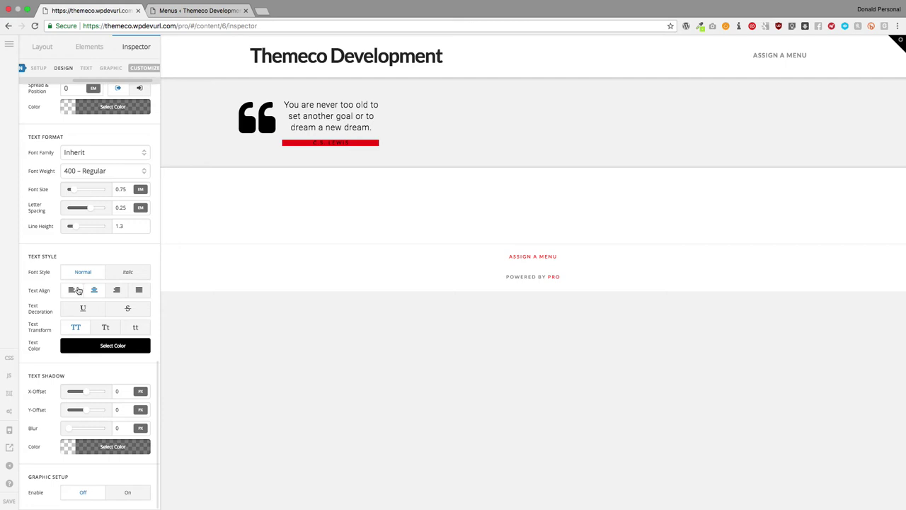
left_click(72, 290)
left_click(94, 290)
left_click(132, 291)
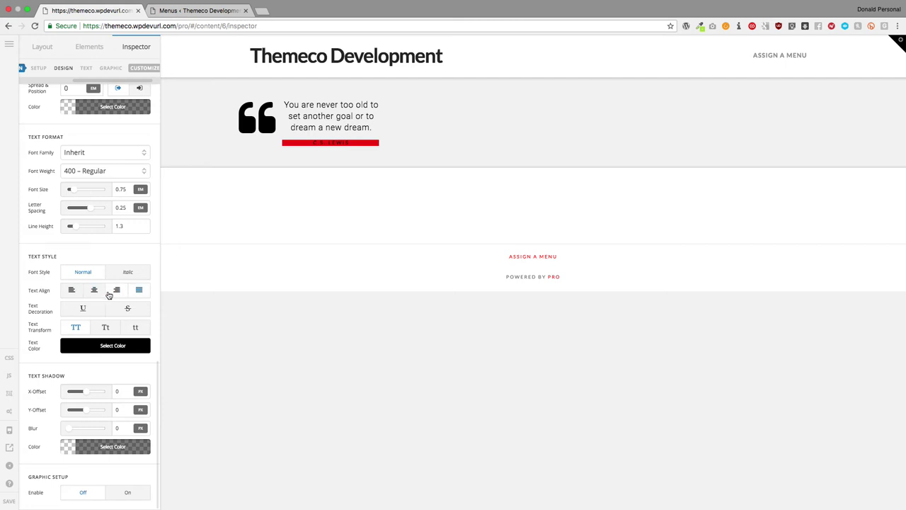
left_click(101, 293)
Enable the citation's graphic and review its graphic type, margin and icon settings
scroll(90, 254, "up", 10)
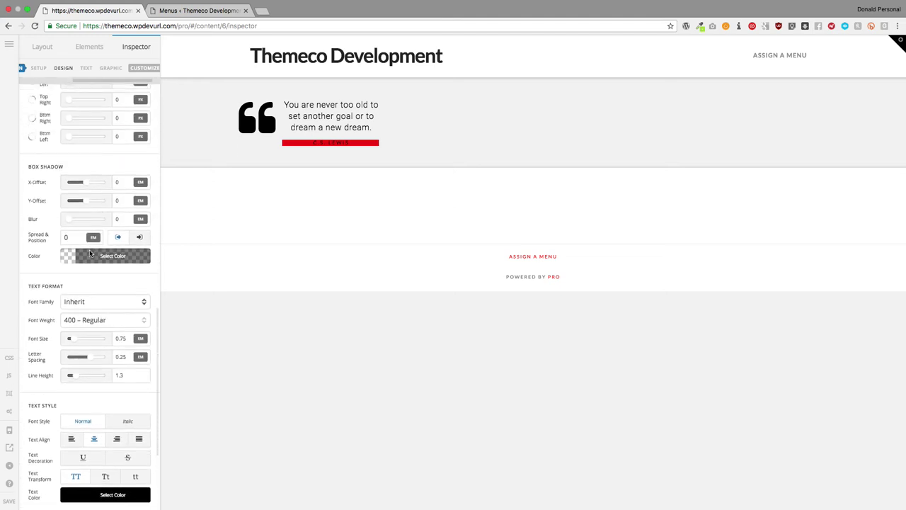
scroll(90, 253, "down", 10)
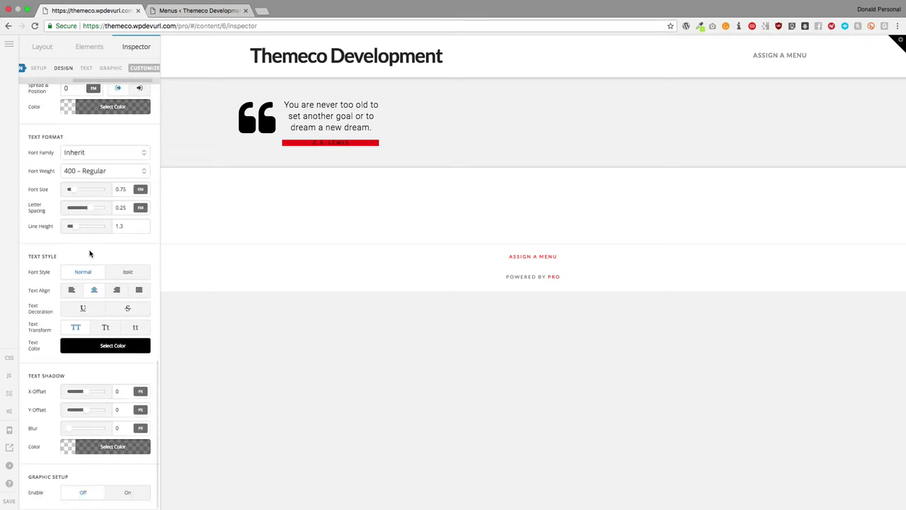
left_click(121, 491)
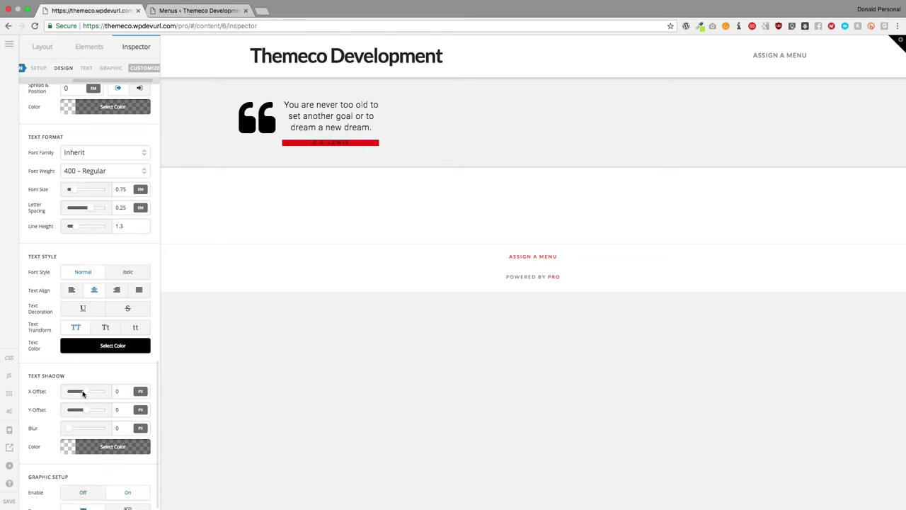
scroll(83, 394, "down", 7)
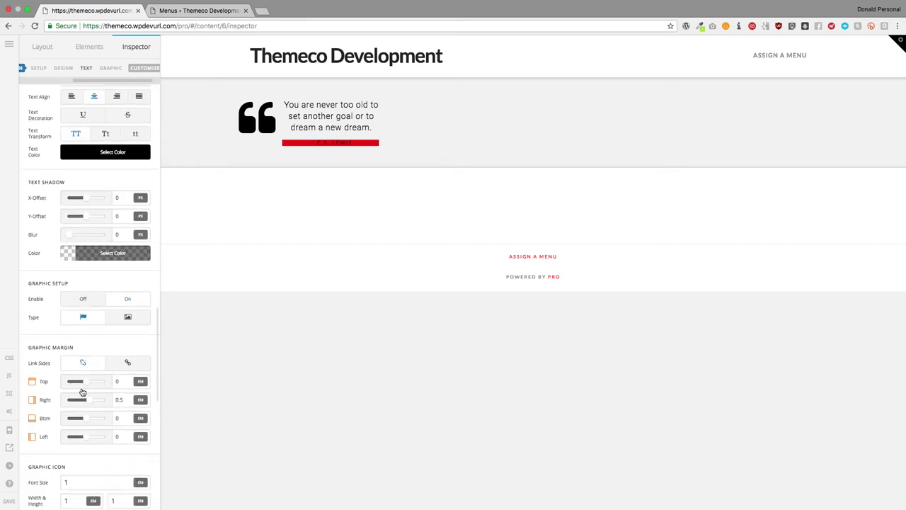
scroll(83, 394, "down", 6)
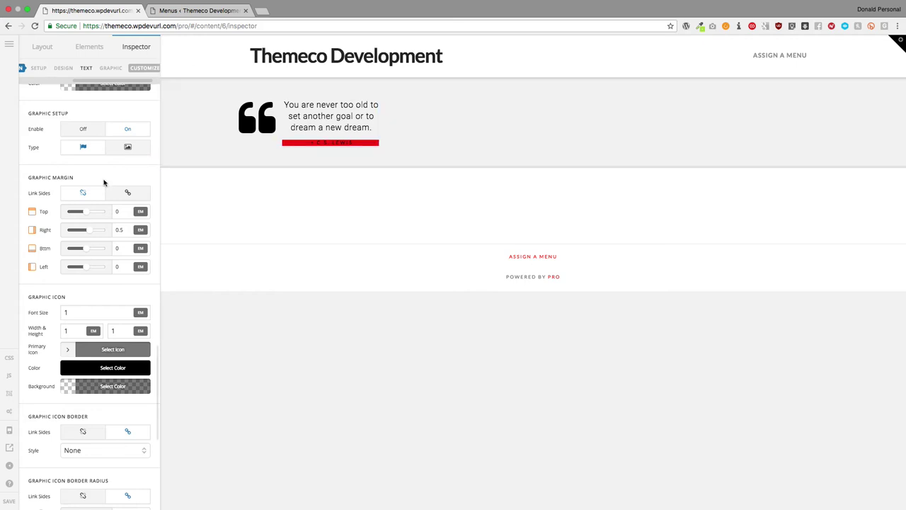
Delete the Quote element from the page
scroll(103, 183, "up", 15)
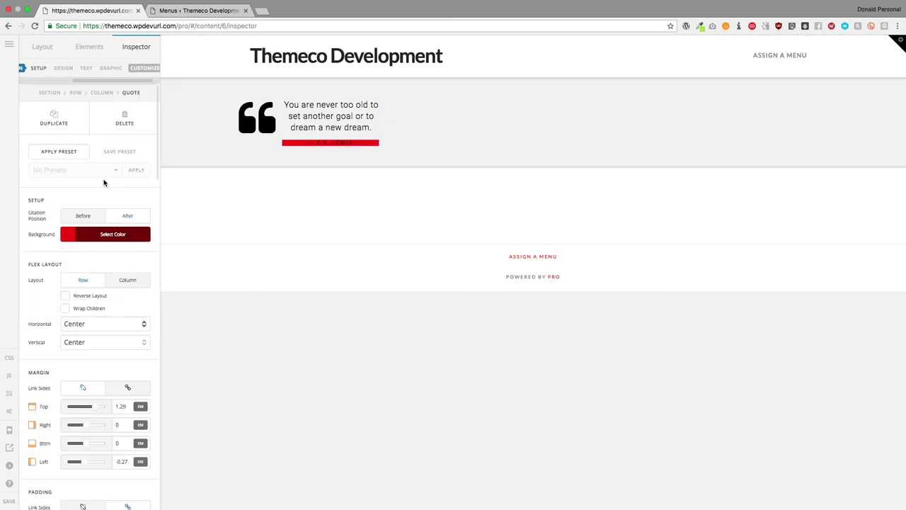
left_click(126, 132)
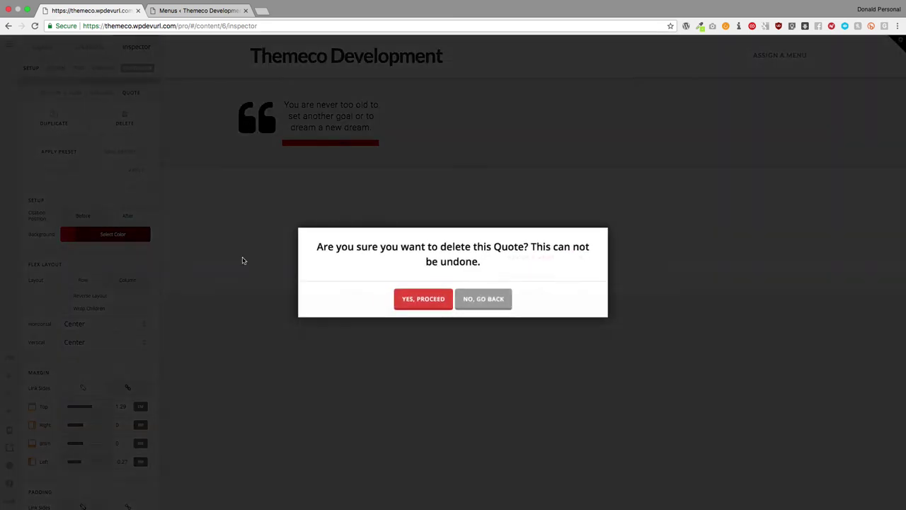
left_click(428, 300)
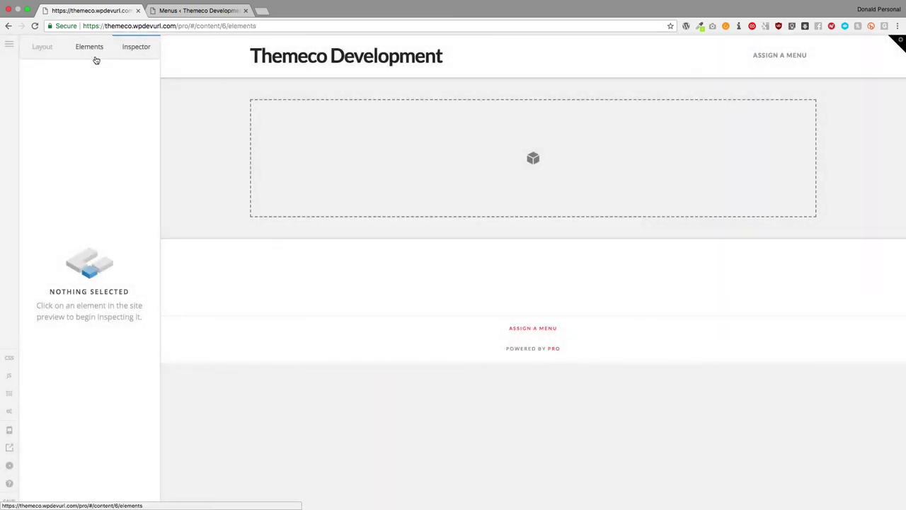
Add a Search Dropdown element to the empty column of the section
left_click(97, 60)
scroll(85, 239, "down", 12)
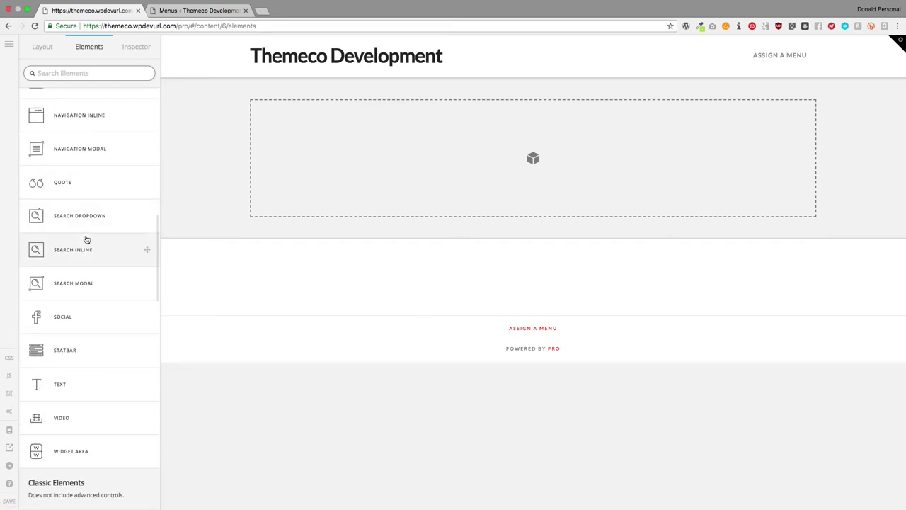
left_click_drag(87, 224, 371, 149)
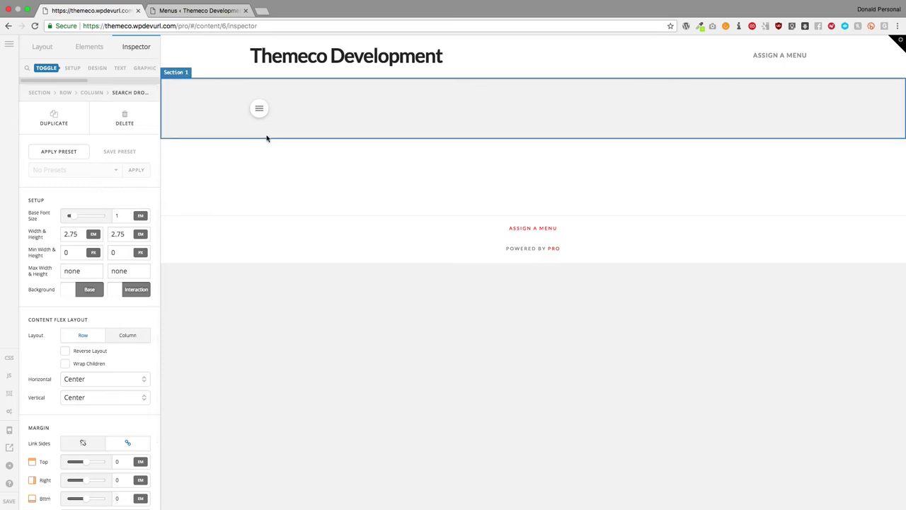
Test the Search Dropdown in the preview by expanding it, focusing its search field and collapsing it again
left_click(259, 110)
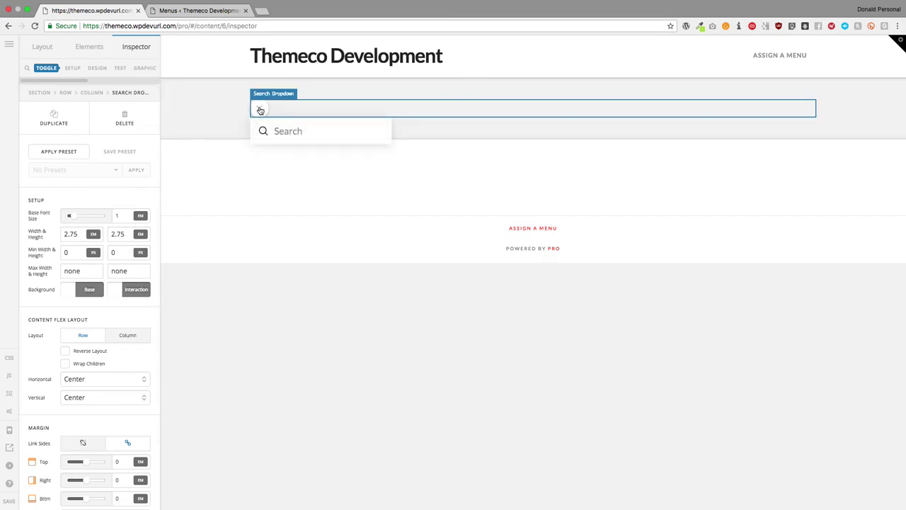
left_click(300, 131)
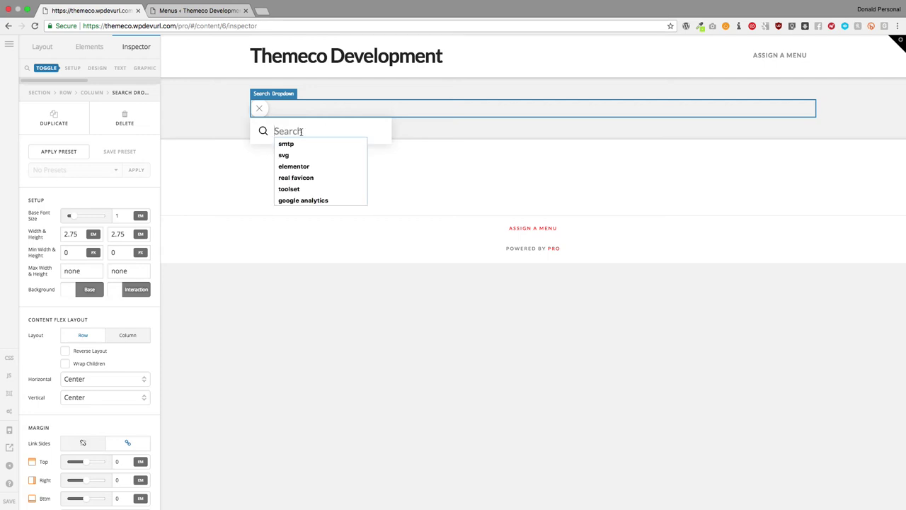
left_click(220, 186)
left_click(259, 110)
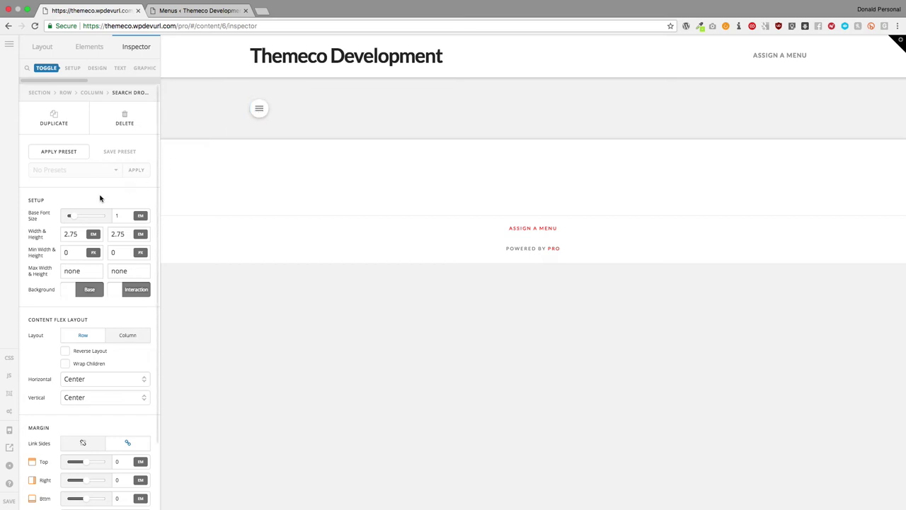
Switch the search dropdown toggle's graphic type from burger to icon and choose the magnifying glass found by searching for "search"
left_click(138, 69)
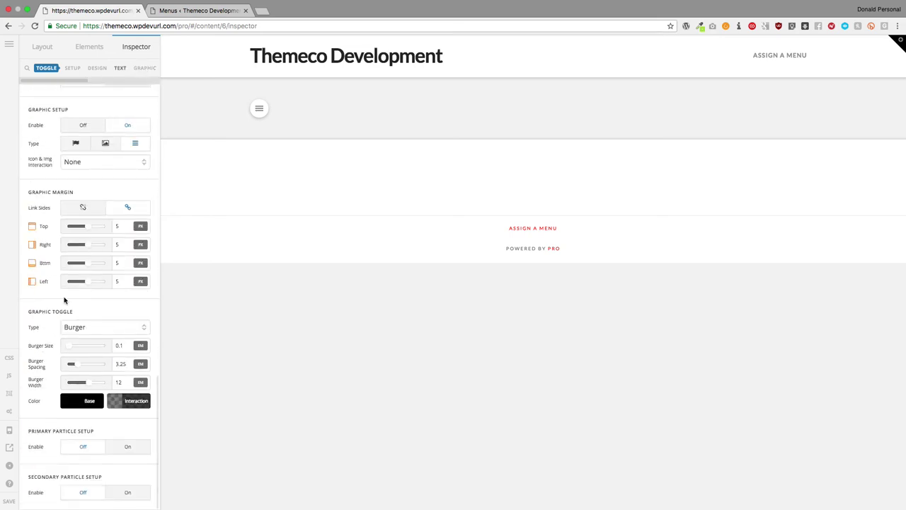
left_click(90, 330)
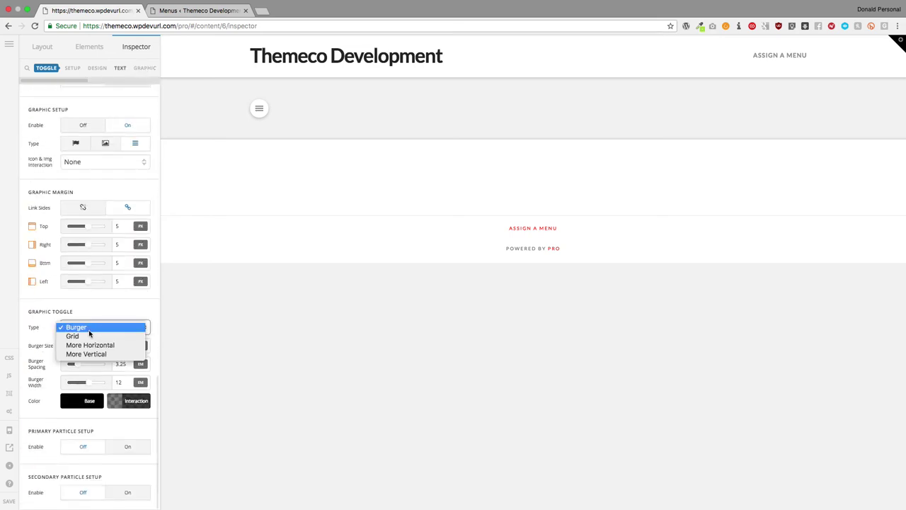
left_click(90, 328)
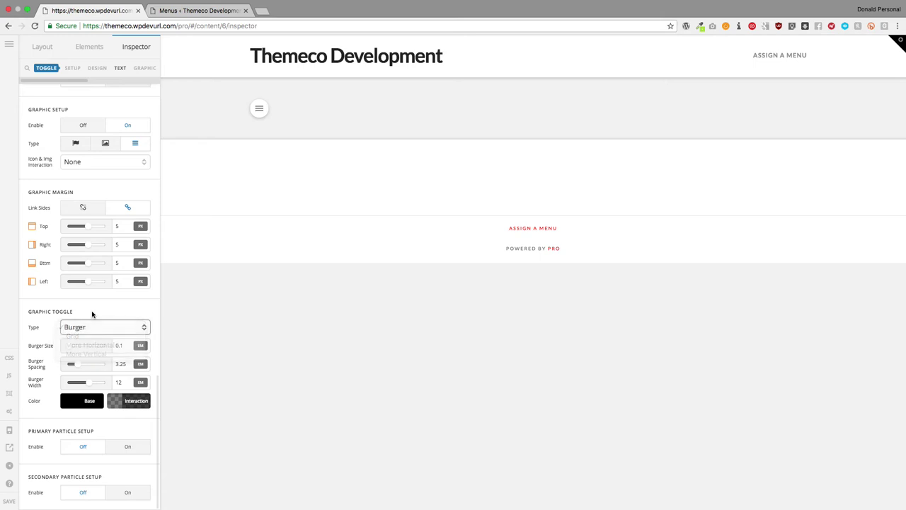
left_click(79, 147)
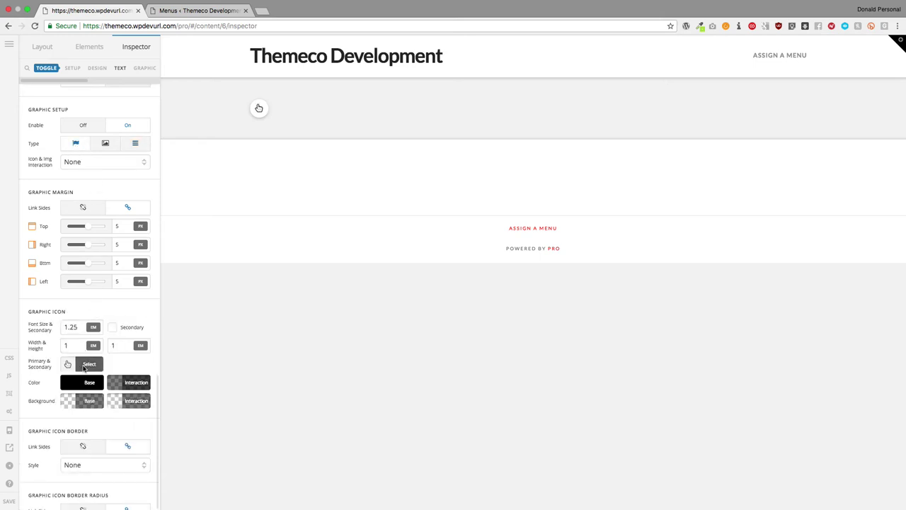
left_click(83, 364)
type("searc")
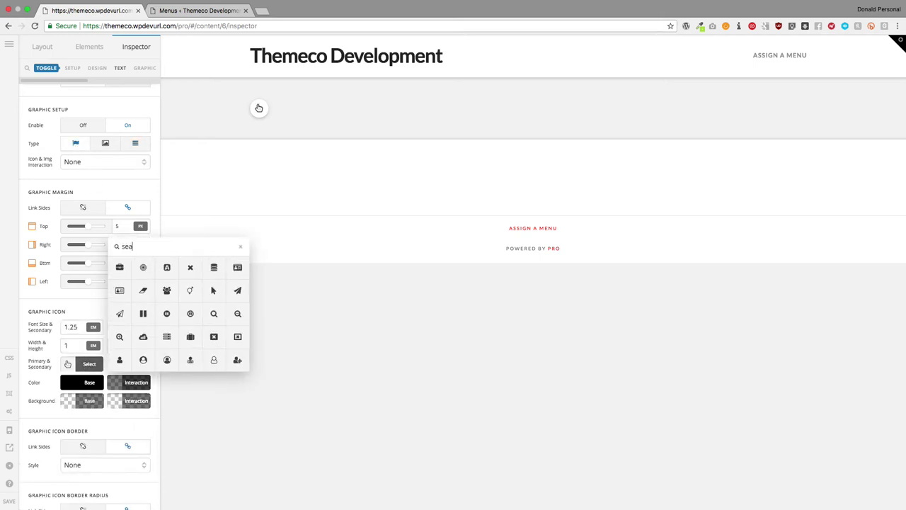
left_click(120, 268)
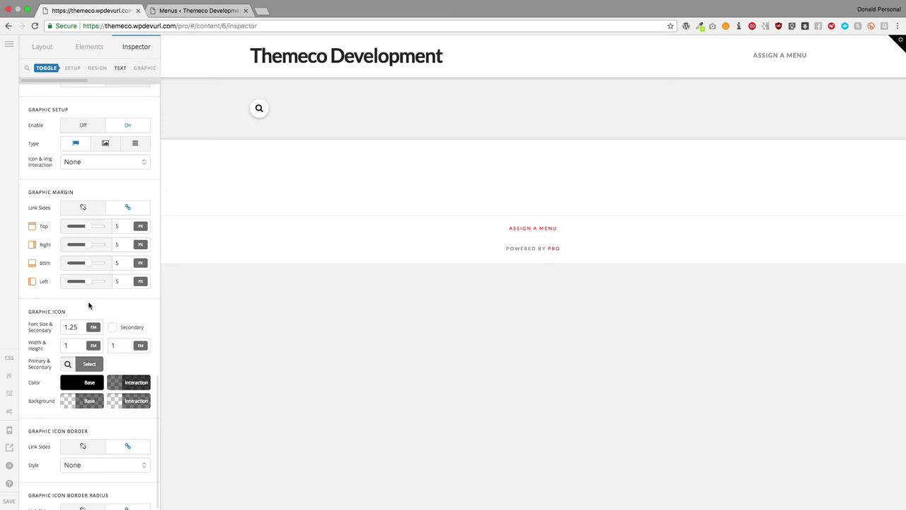
Open the search dropdown in the preview, then review the toggle's design and graphic settings and the dropdown's setup options
left_click(259, 108)
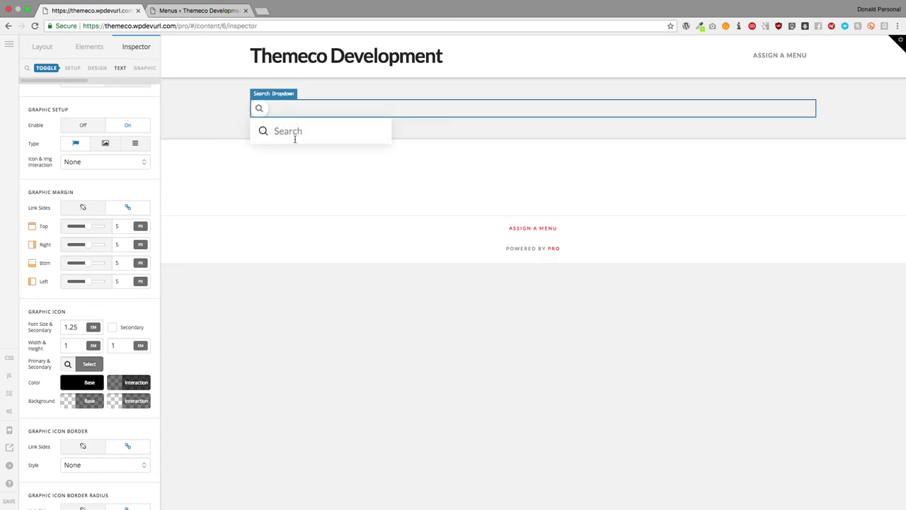
left_click(97, 67)
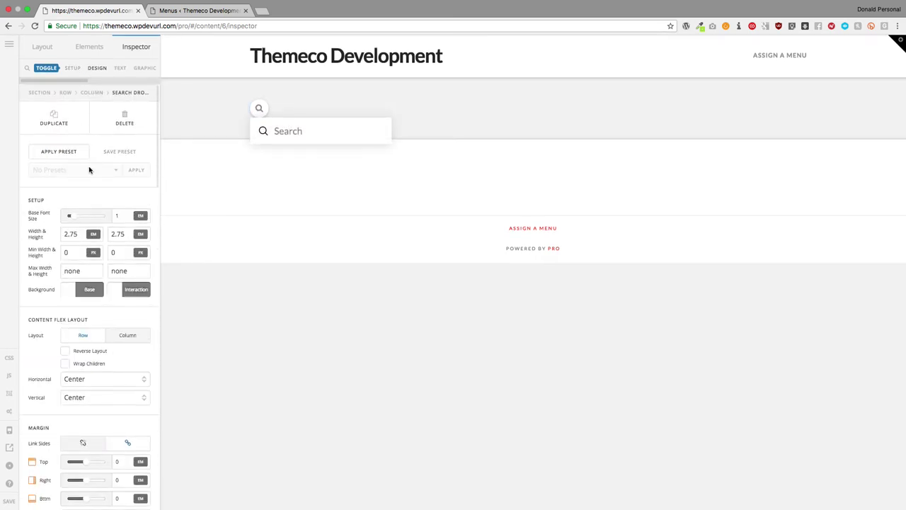
scroll(90, 170, "down", 15)
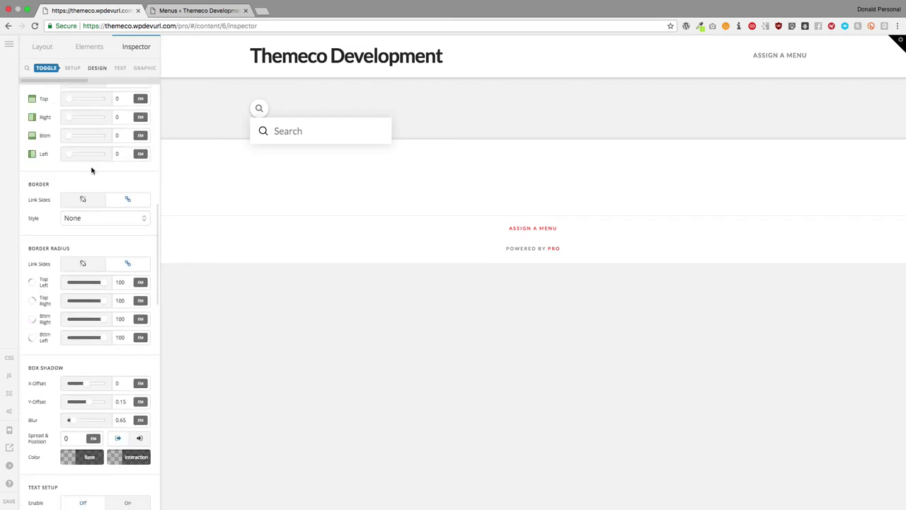
scroll(97, 160, "down", 5)
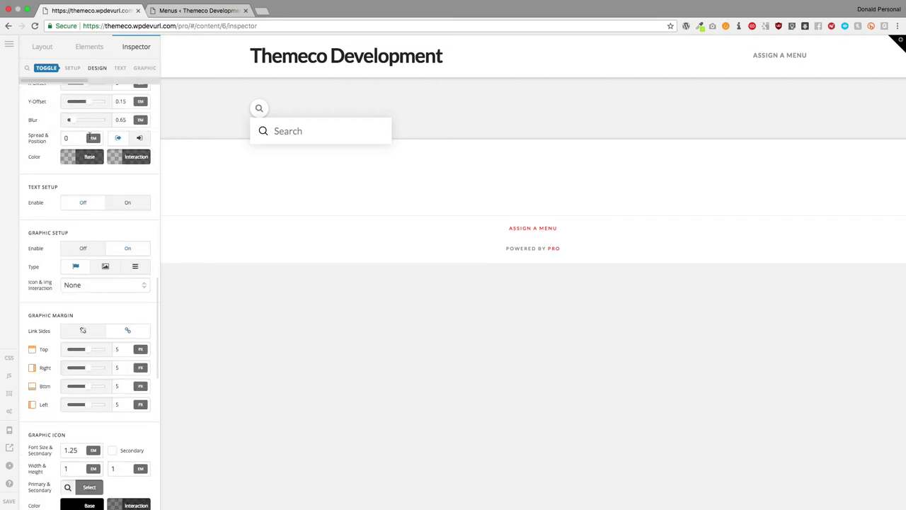
scroll(120, 80, "right", 5)
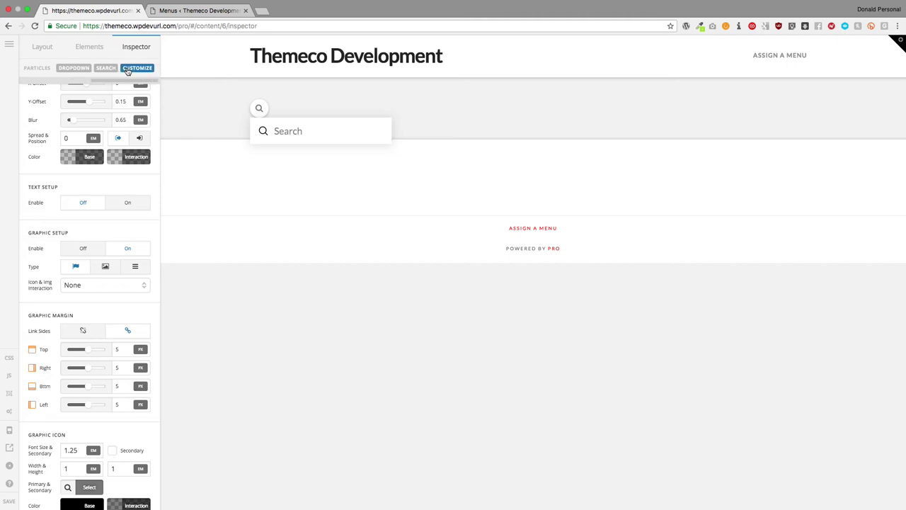
left_click(106, 68)
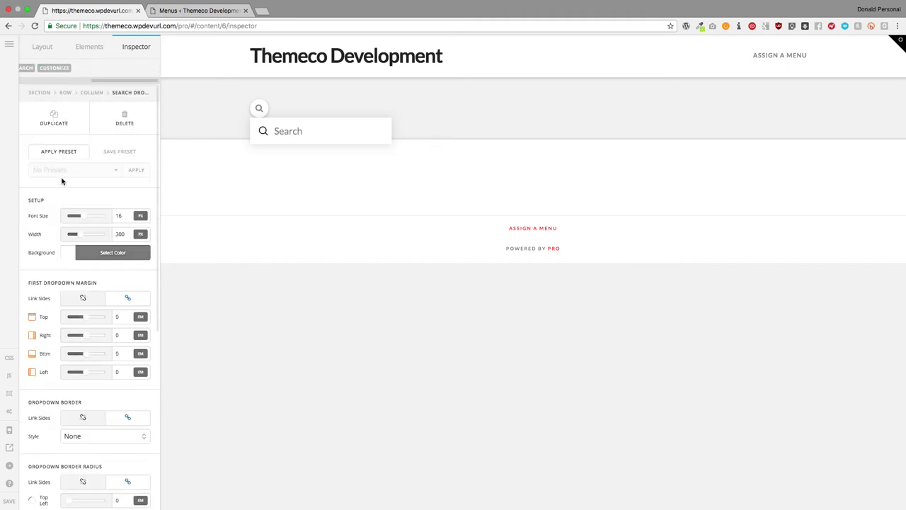
Set the width of the search form inside the dropdown to 100%
left_click(29, 69)
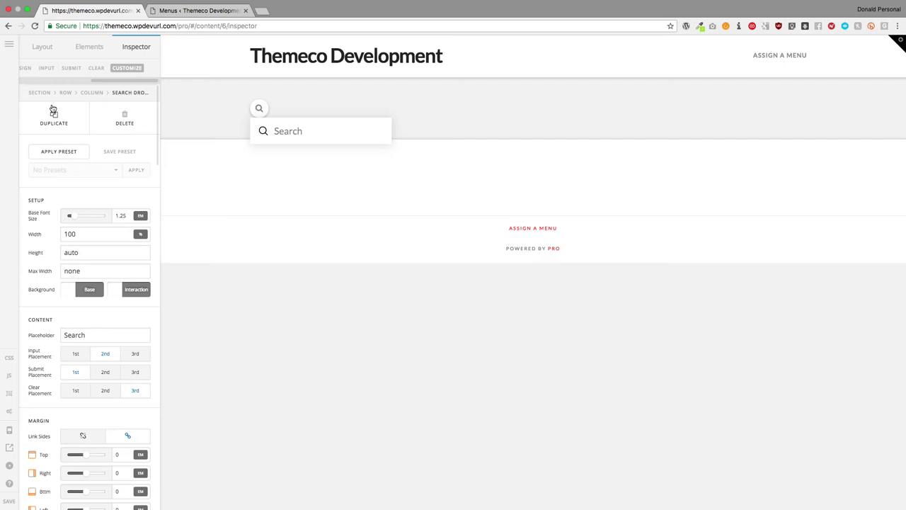
left_click(79, 233)
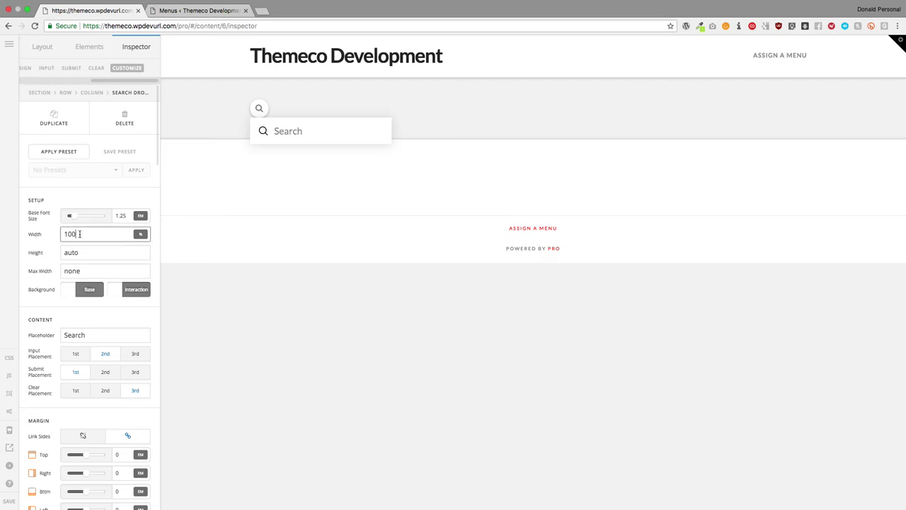
key("BackSpace")
key("BackSpace")
key("BackSpace")
left_click_drag(76, 234, 48, 233)
type("100")
left_click(85, 250)
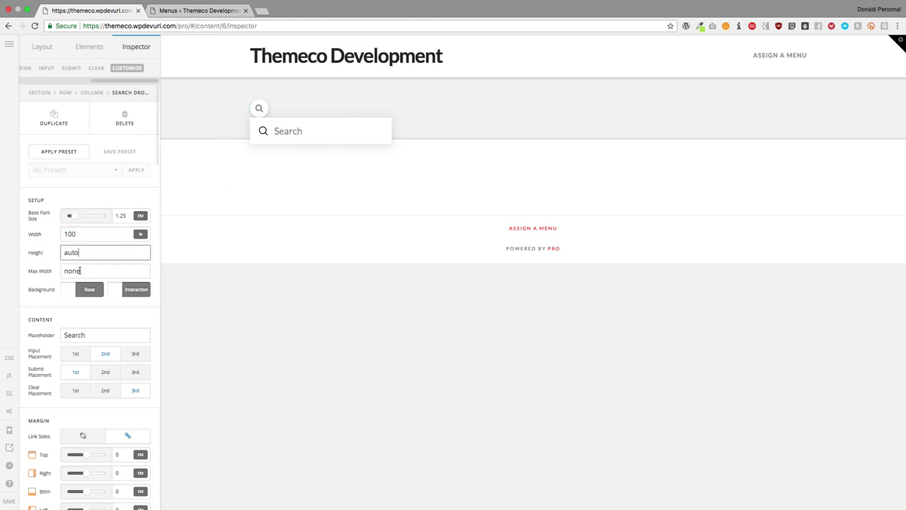
Set the search form's base background colour to bright red, about rgb(249, 0, 0)
left_click(76, 283)
left_click_drag(156, 194, 244, 138)
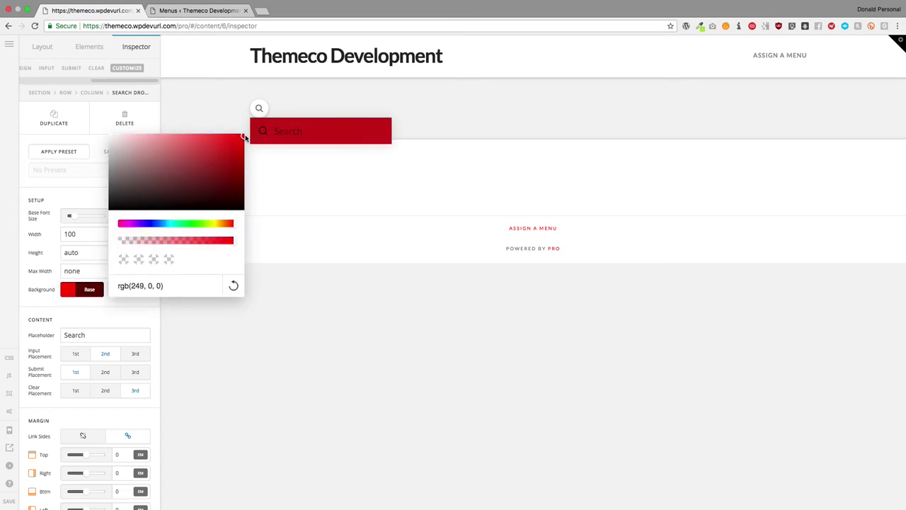
left_click(88, 202)
Change the search form's placeholder text to "Type to Search"
scroll(84, 272, "down", 3)
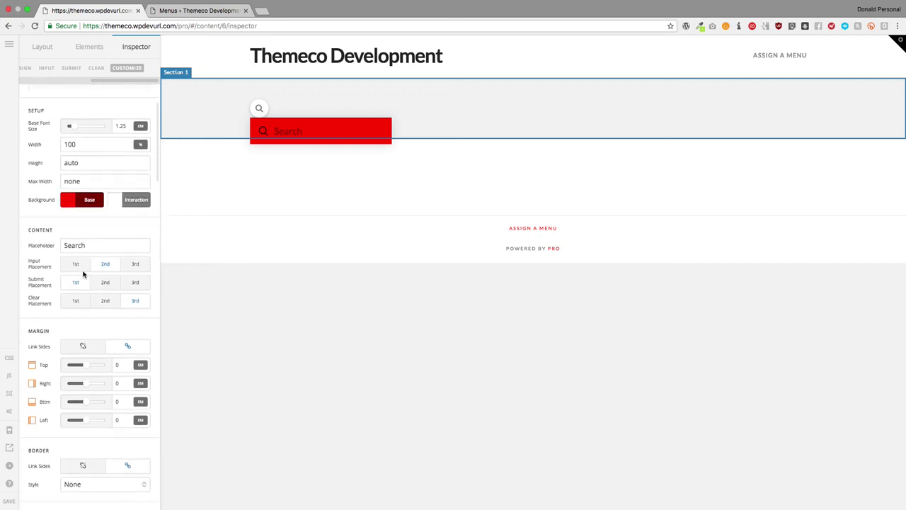
left_click(97, 242)
left_click_drag(97, 243, 37, 241)
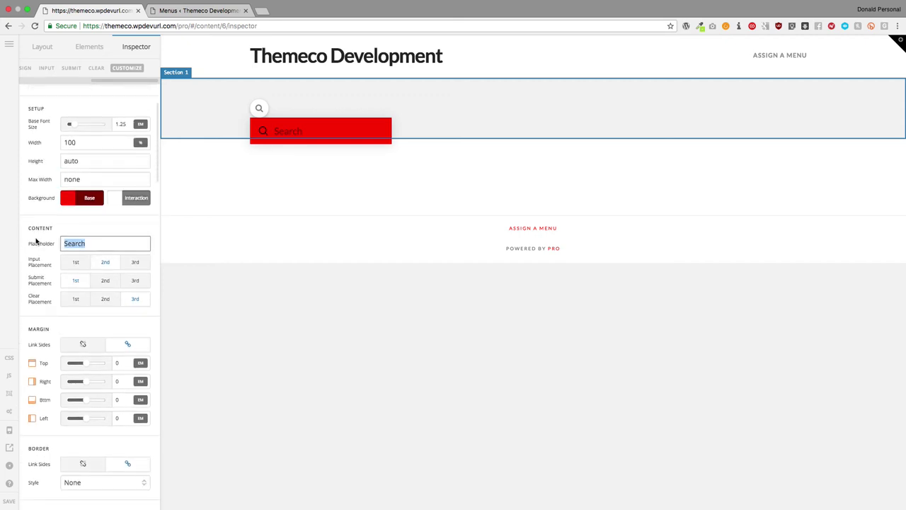
type("Type to")
left_click(75, 224)
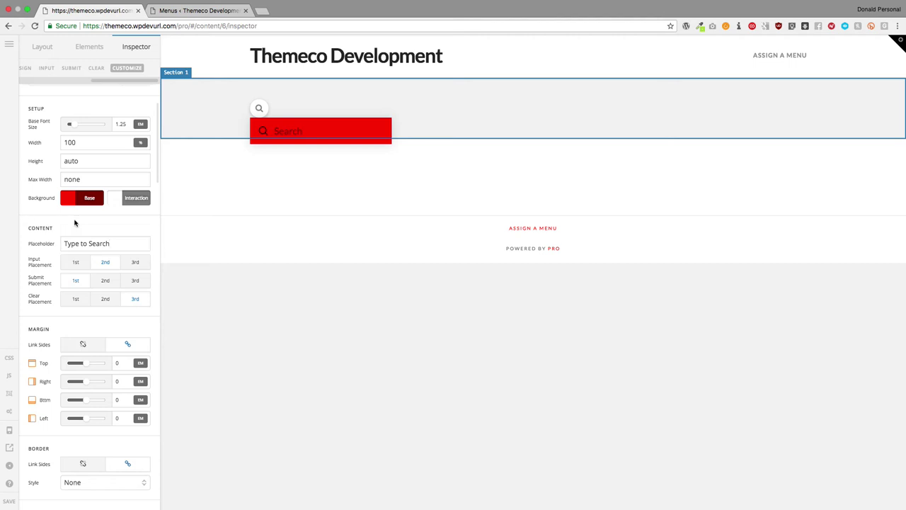
Test the search dropdown in the preview by entering "Search Here" in its field
left_click(260, 108)
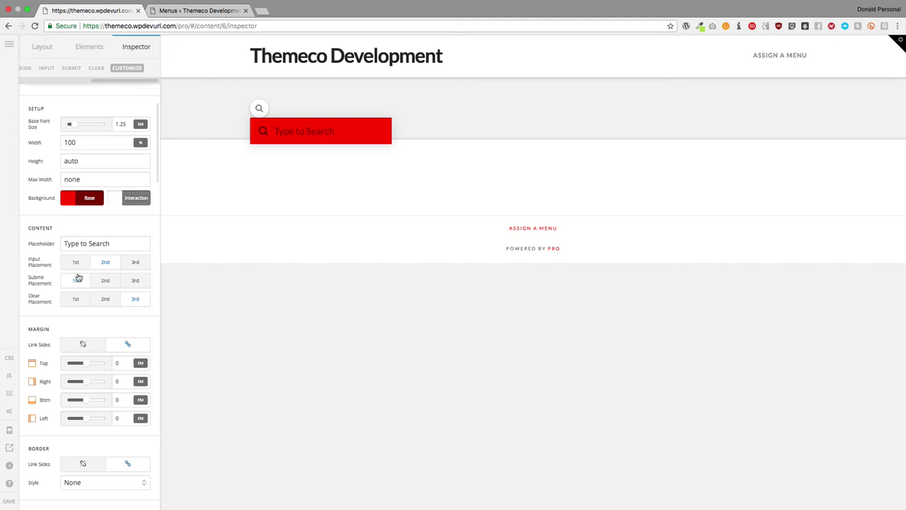
left_click(317, 131)
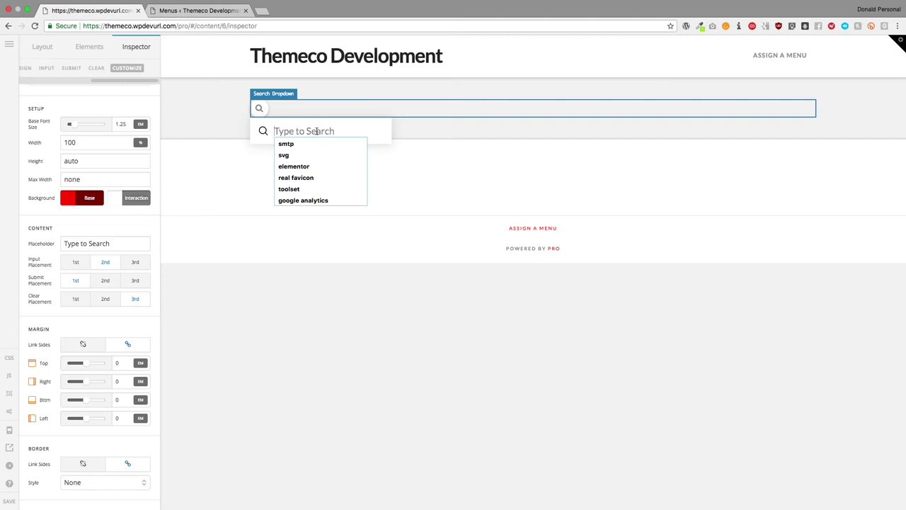
type("Search He")
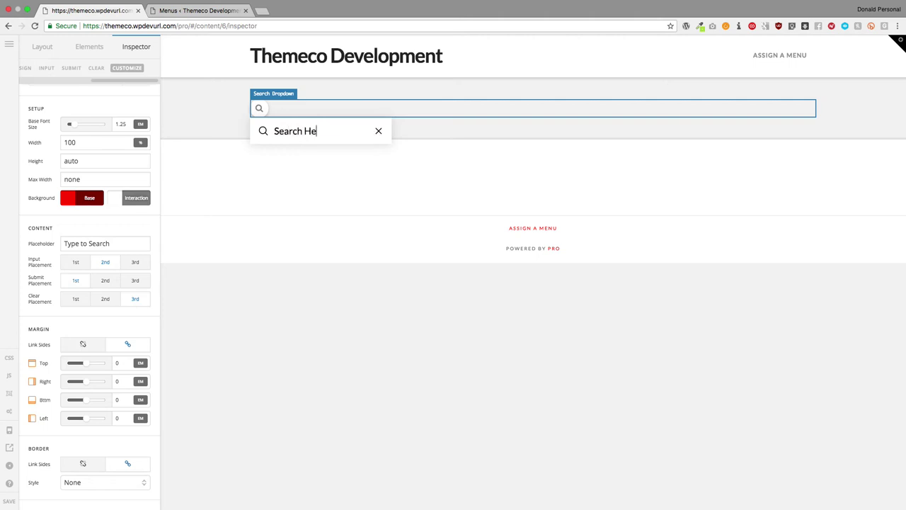
type("re")
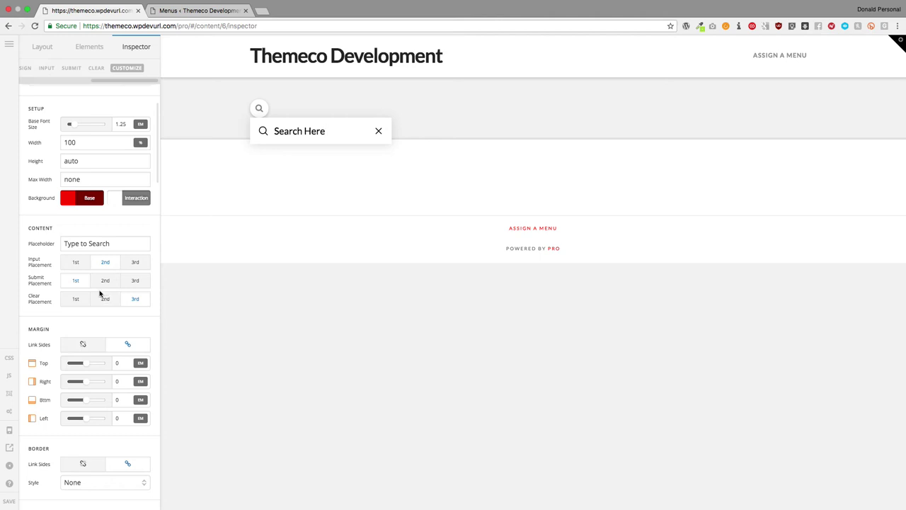
Reorder the search form's parts so that clear is placed 1st, input 2nd and submit 3rd
left_click(75, 263)
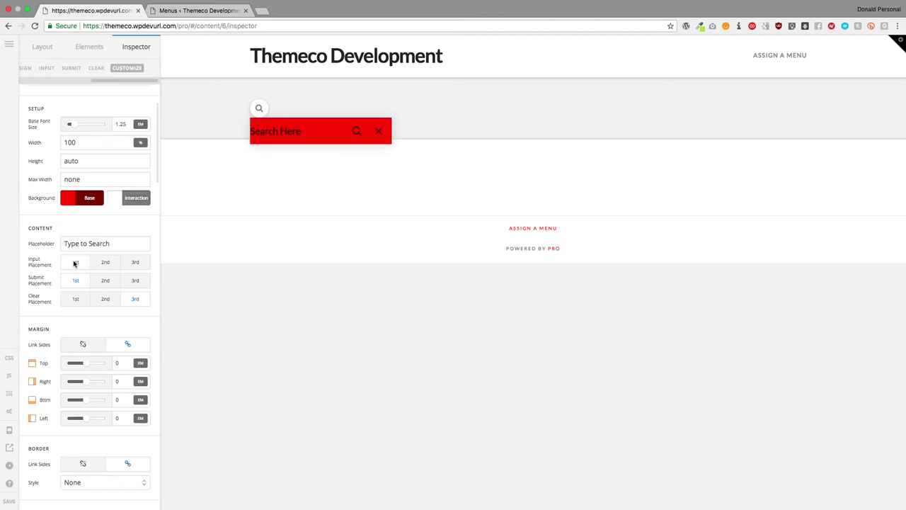
left_click(104, 281)
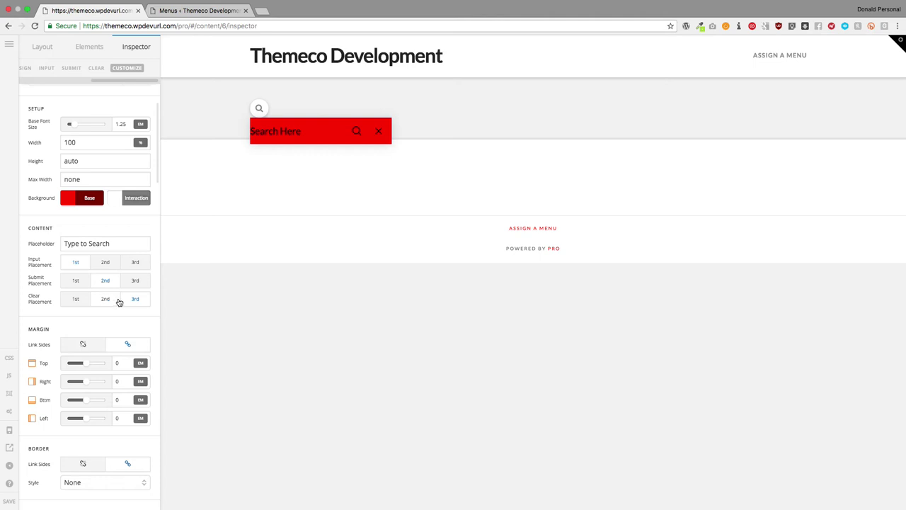
left_click(74, 299)
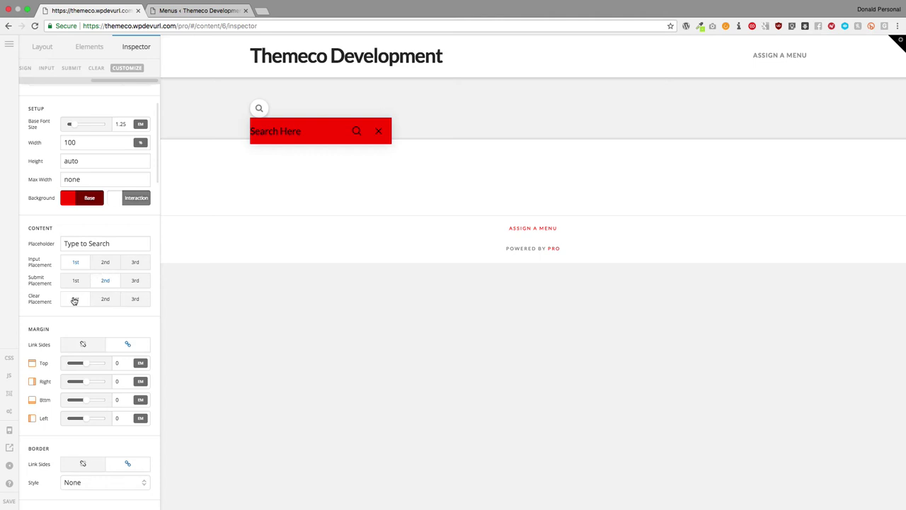
left_click(105, 262)
left_click(136, 281)
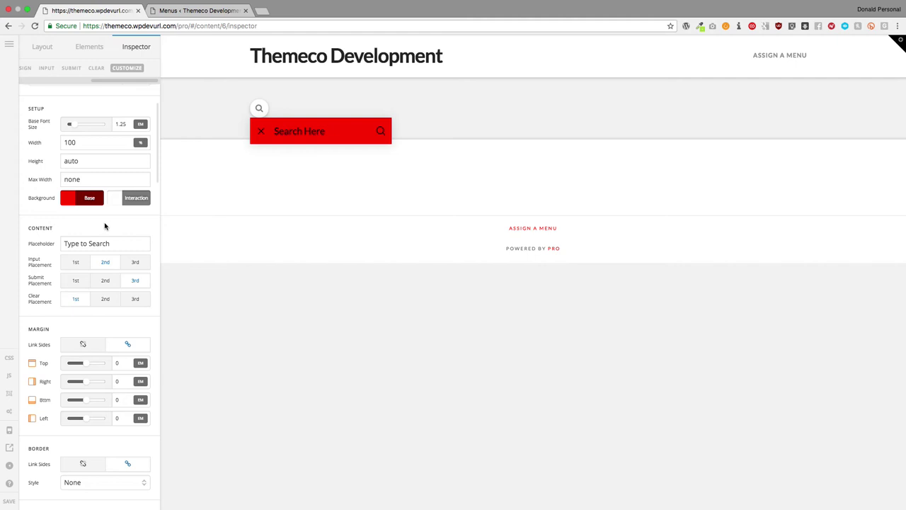
Review the search form's margin, border, border radius and box shadow settings, as well as its input text and submit options
scroll(106, 225, "down", 5)
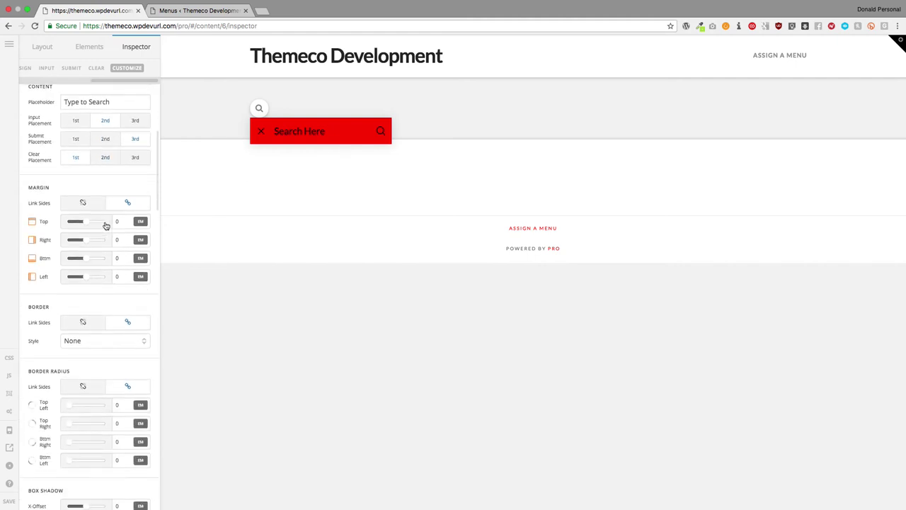
scroll(100, 225, "down", 8)
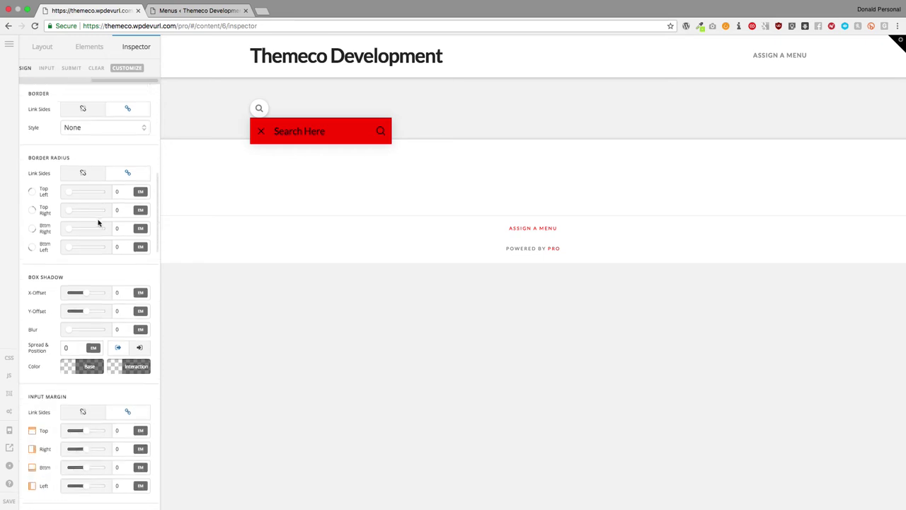
scroll(99, 223, "down", 12)
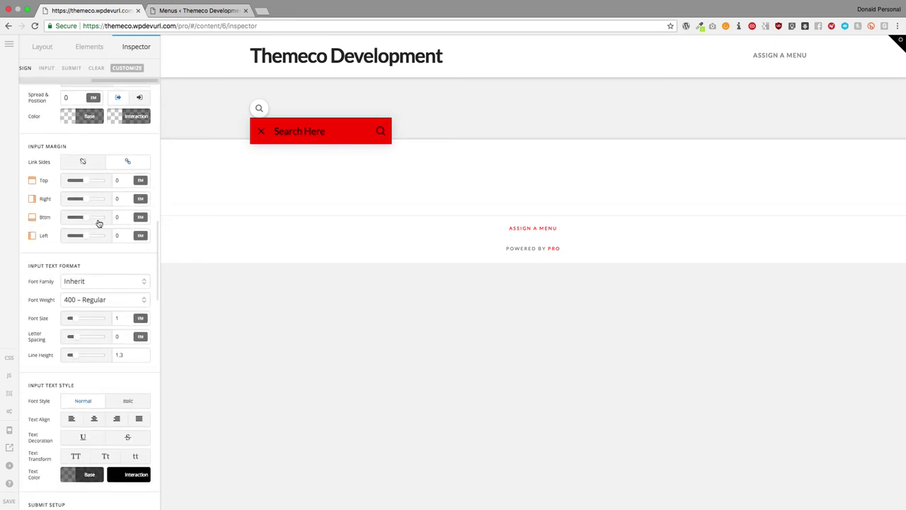
scroll(99, 224, "down", 1)
scroll(99, 224, "up", 5)
scroll(57, 106, "down", 3)
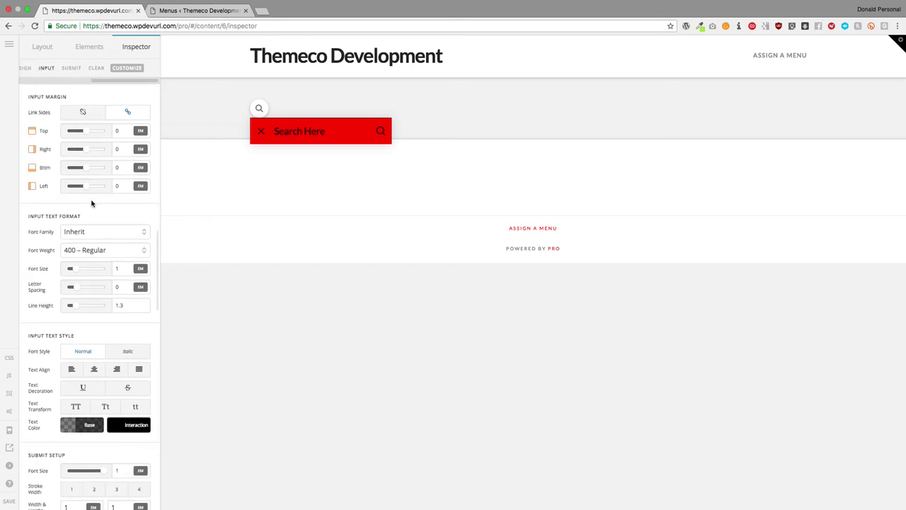
scroll(86, 281, "up", 4)
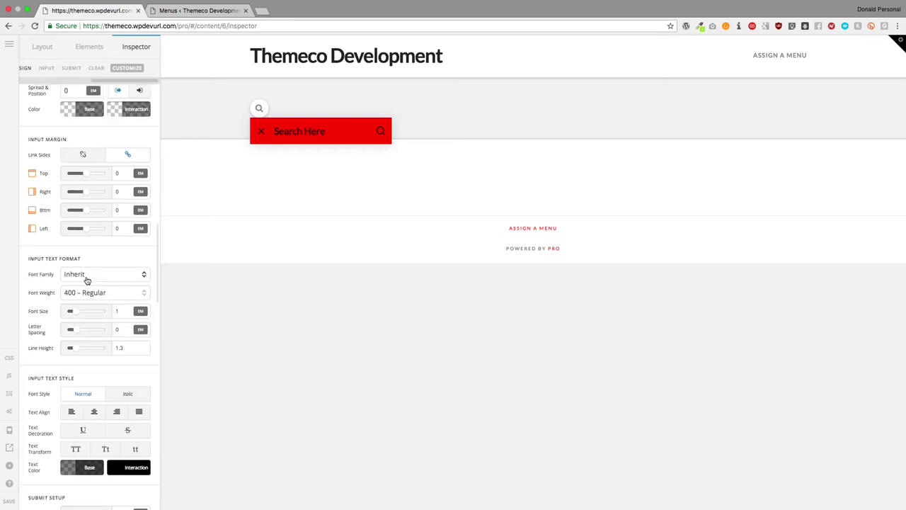
scroll(86, 281, "down", 4)
scroll(87, 281, "down", 10)
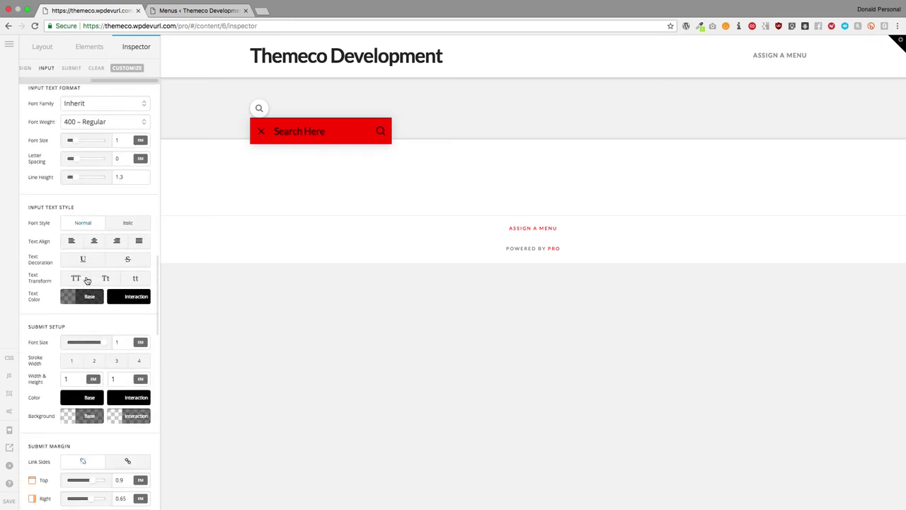
scroll(86, 280, "up", 7)
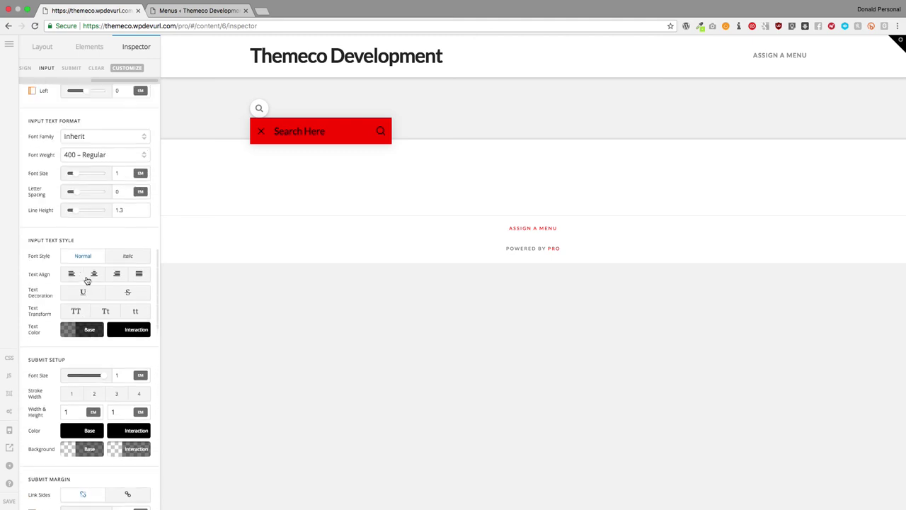
scroll(87, 280, "down", 2)
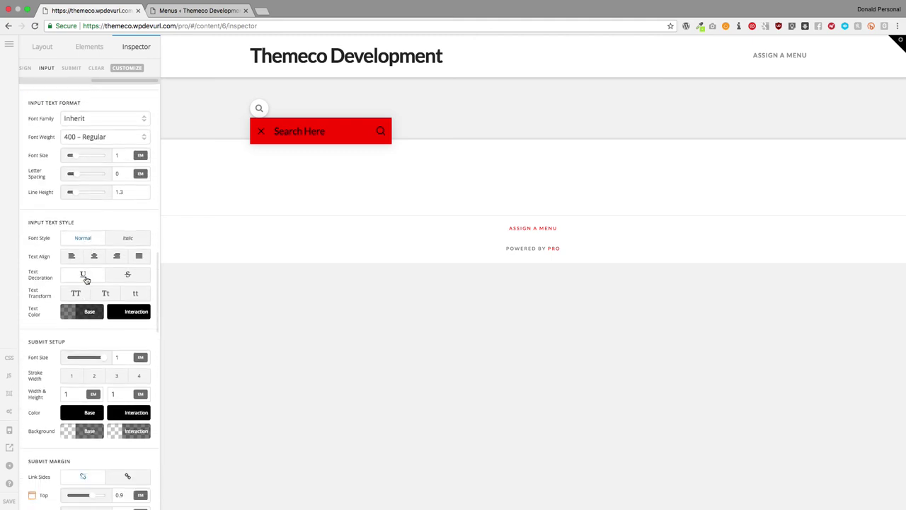
Set the search input's base text color to white at half opacity, rgba(255, 255, 255, 0.5)
scroll(86, 280, "down", 4)
left_click(87, 237)
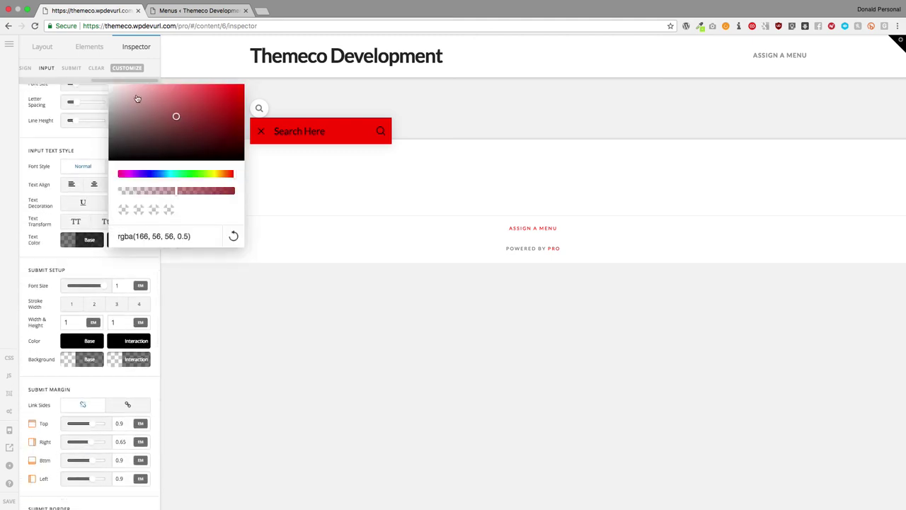
left_click_drag(137, 98, 97, 85)
left_click(91, 148)
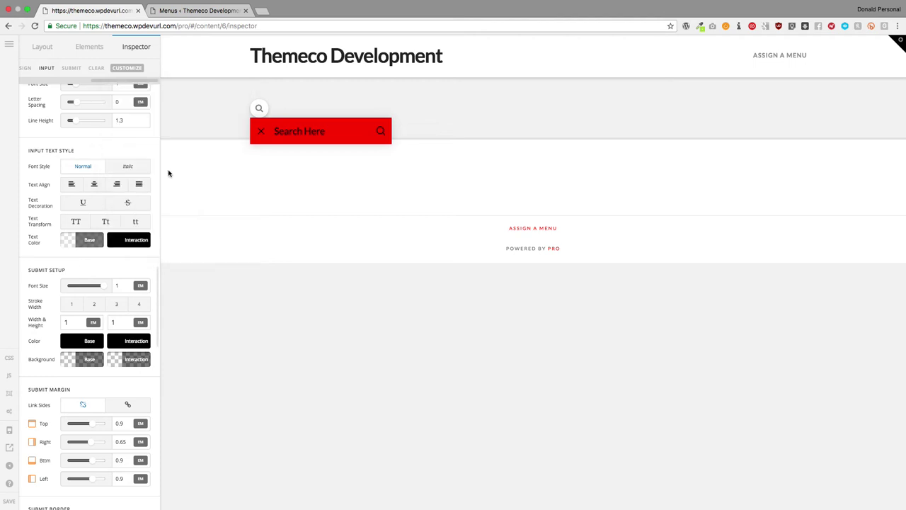
Test the input text in the preview by adding "ghfghfgh" to the search field, and check its base text color setting
left_click(314, 131)
type("ghfghfgh")
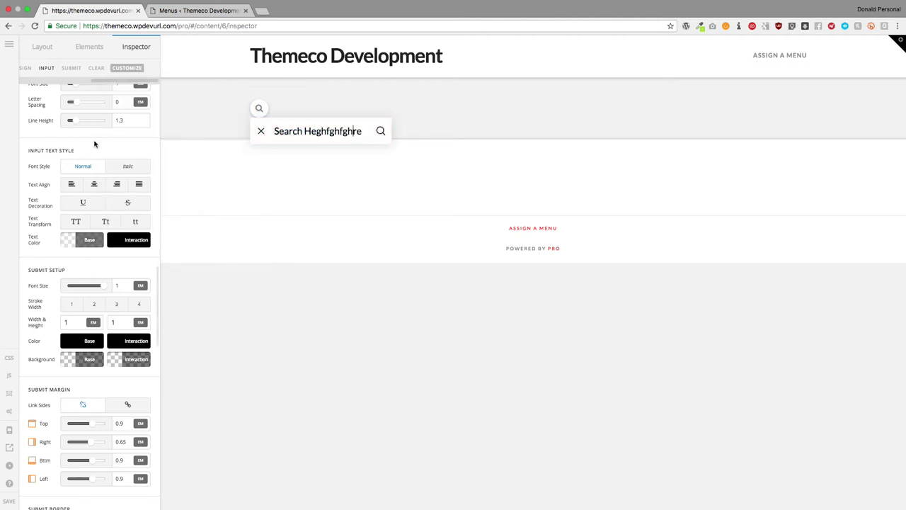
left_click(85, 240)
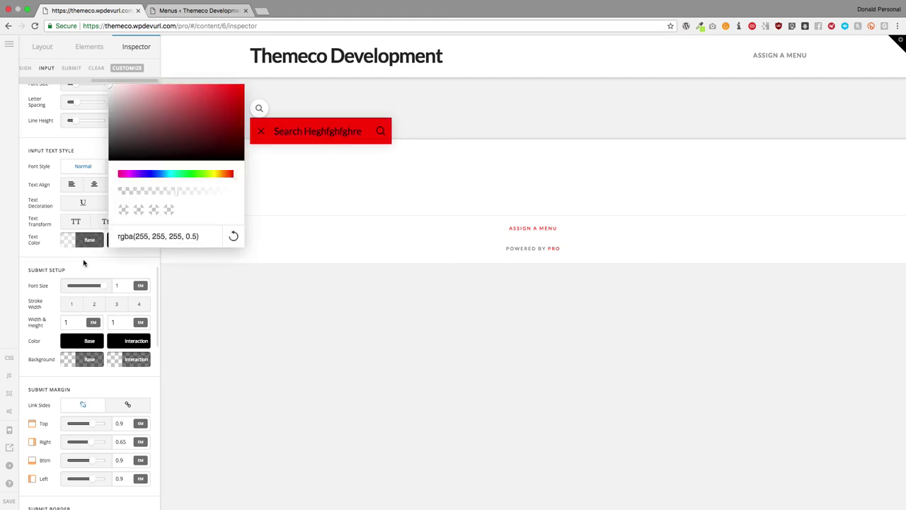
left_click(83, 263)
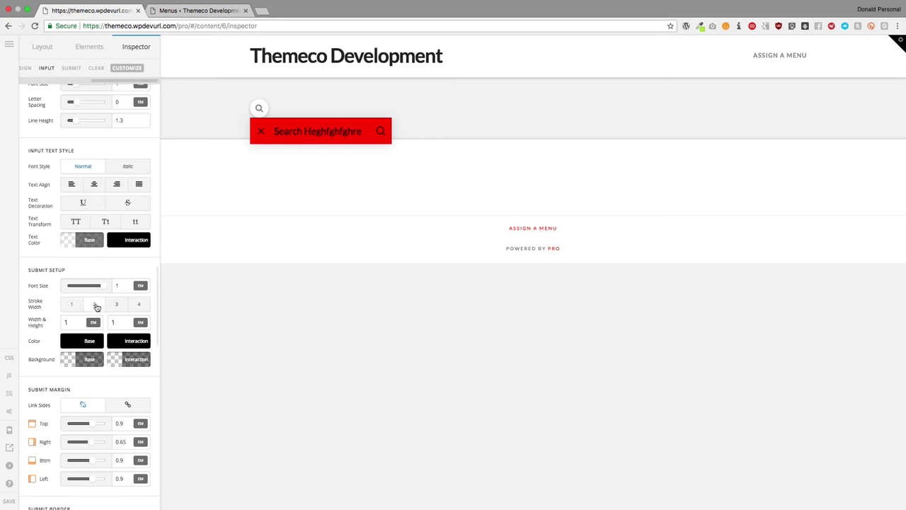
Set the submit icon's stroke width to 4 and its base background to white, rgb(255, 255, 255)
left_click(137, 304)
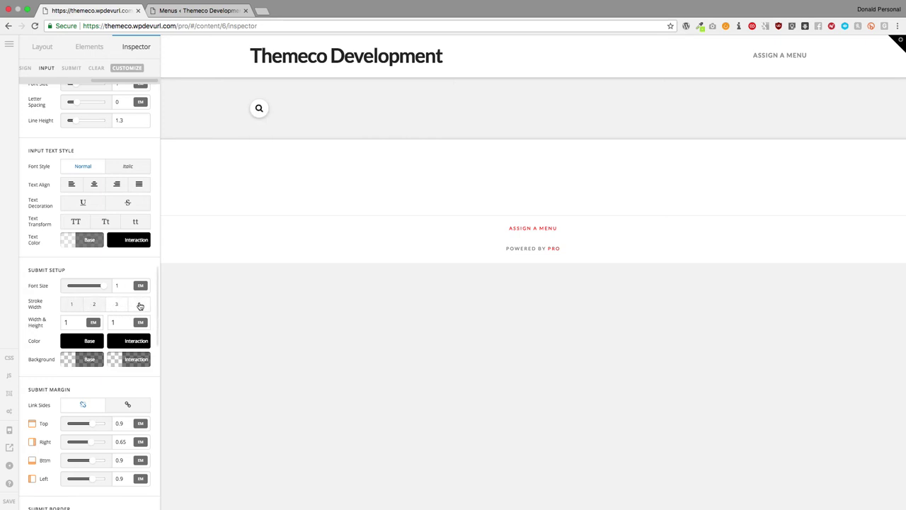
left_click(258, 109)
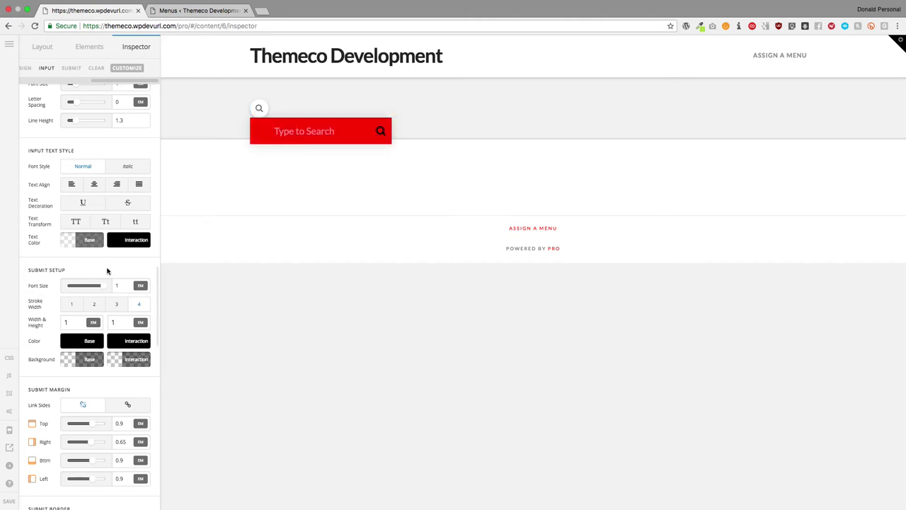
left_click(85, 360)
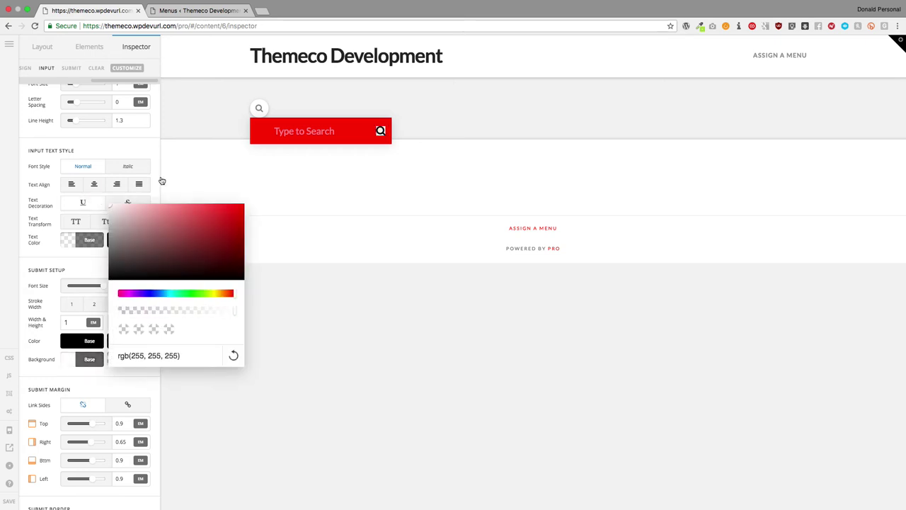
left_click(100, 258)
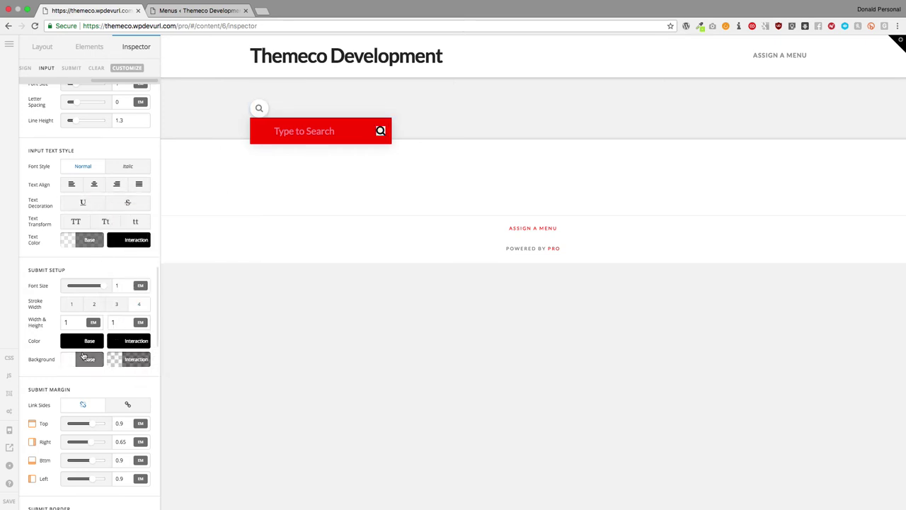
Round all four corners of the submit button to a border radius of about 6.49 em
scroll(88, 360, "down", 5)
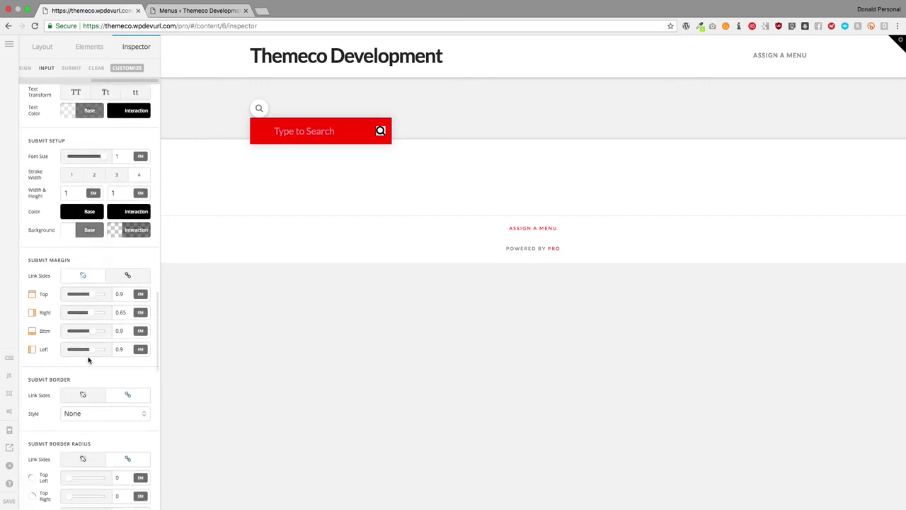
scroll(87, 358, "down", 5)
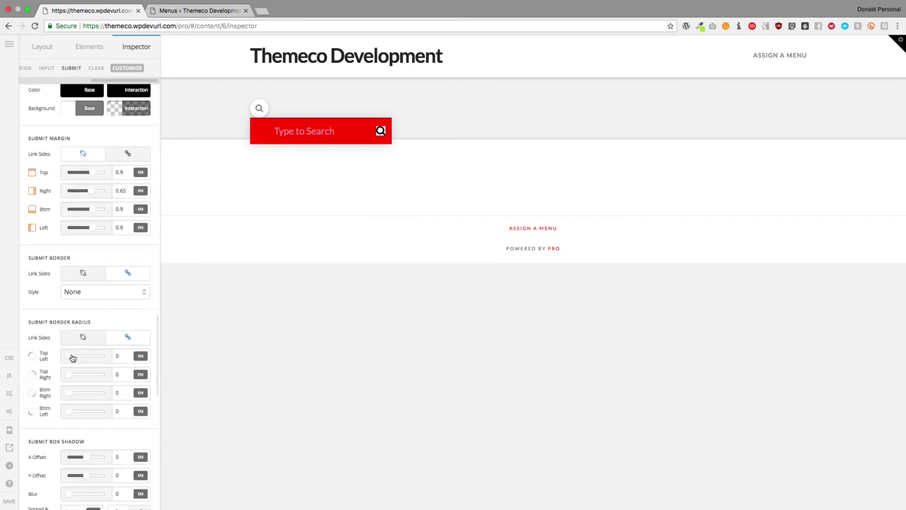
left_click_drag(72, 358, 92, 358)
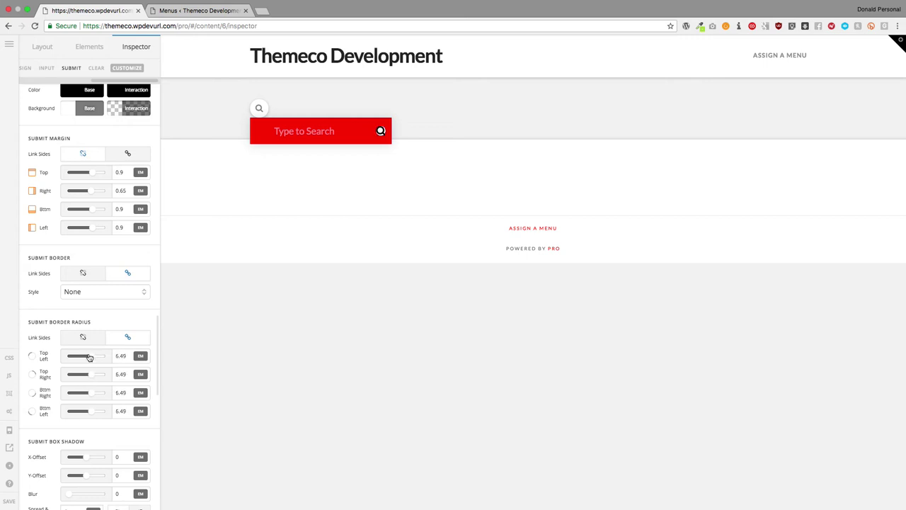
Set the clear icon's stroke width to 4 and reopen the search dropdown in the preview
scroll(101, 308, "down", 5)
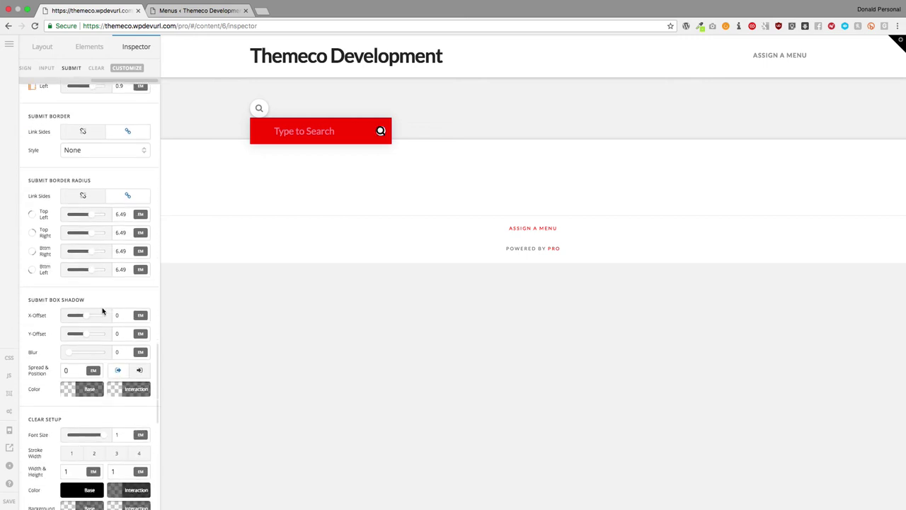
scroll(101, 305, "down", 5)
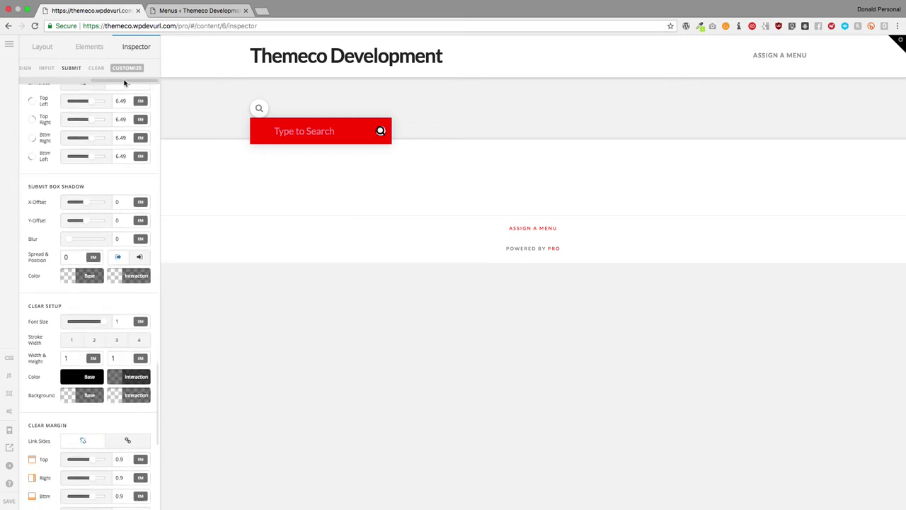
left_click(96, 67)
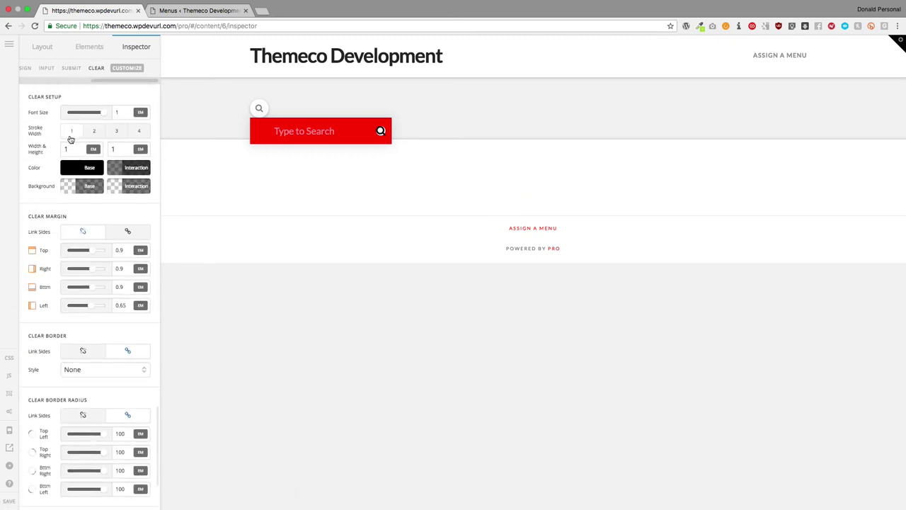
left_click(135, 132)
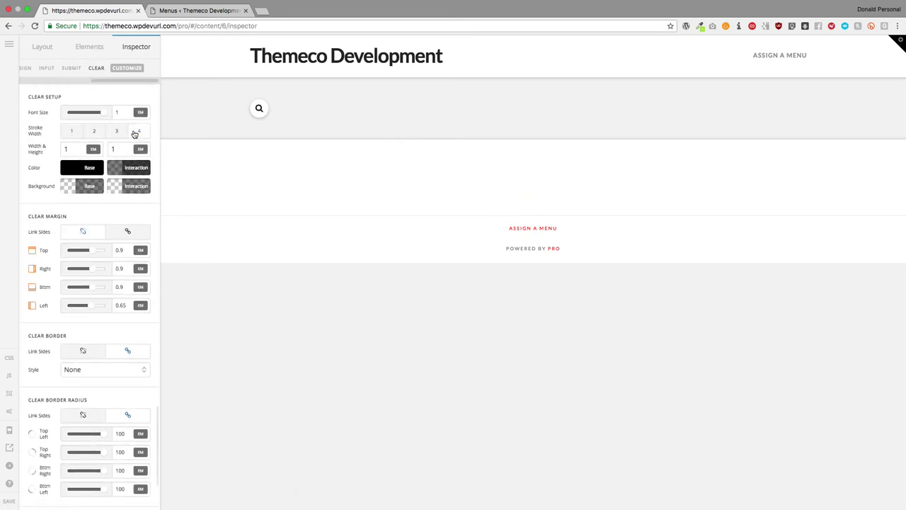
left_click(259, 109)
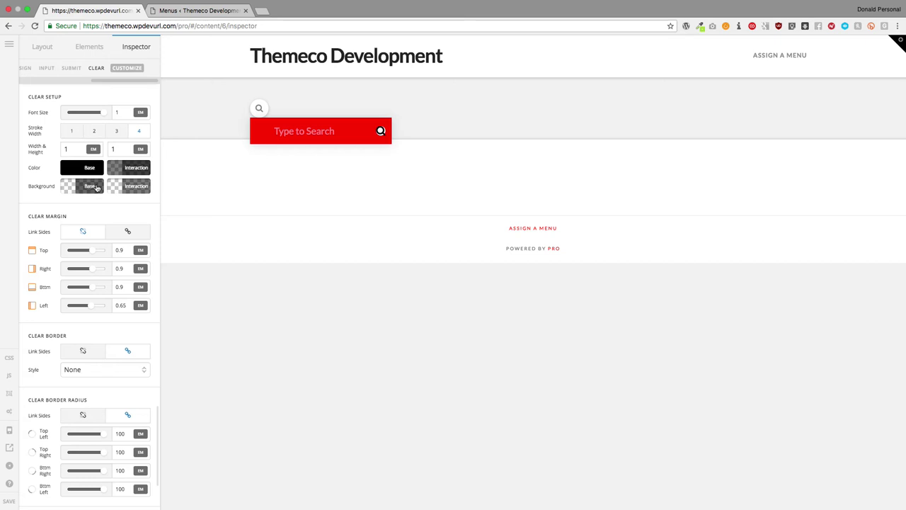
scroll(97, 188, "down", 5)
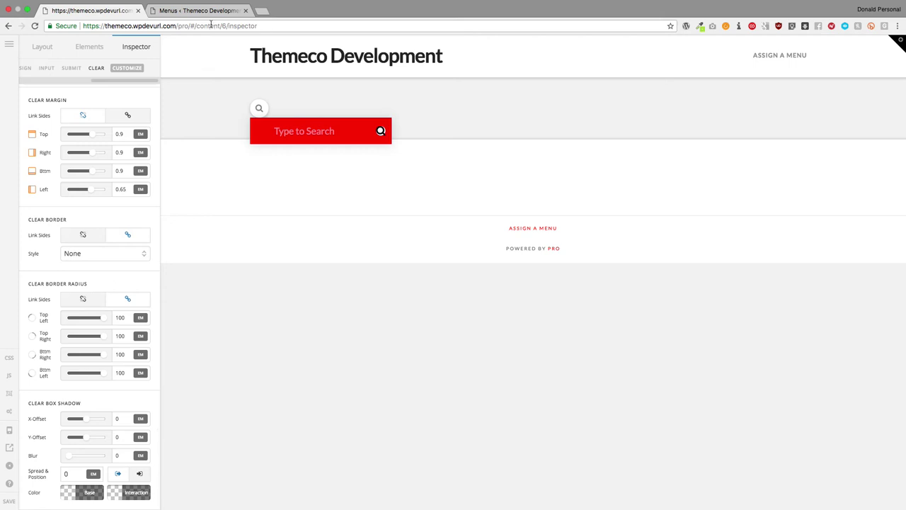
Open the live site's Facebook page under the Templating menu item and enter "Themeco" in its search bar
left_click(256, 10)
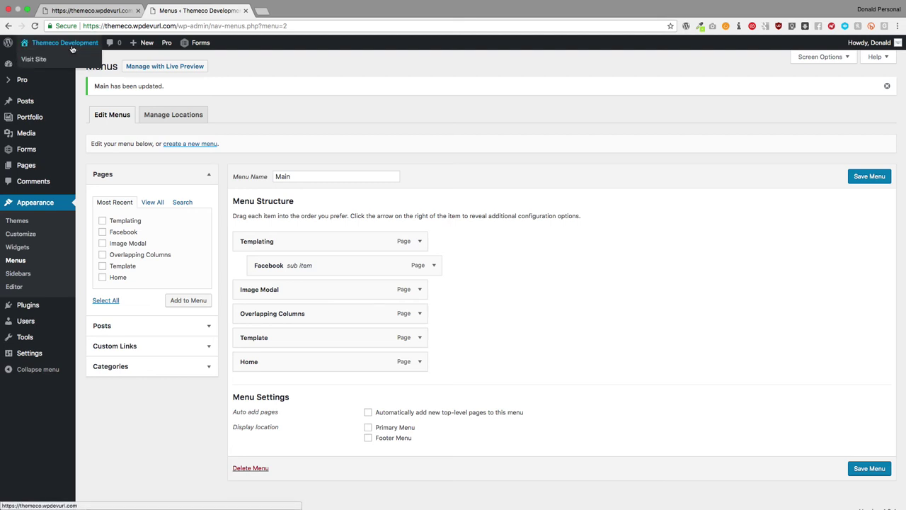
left_click(71, 48)
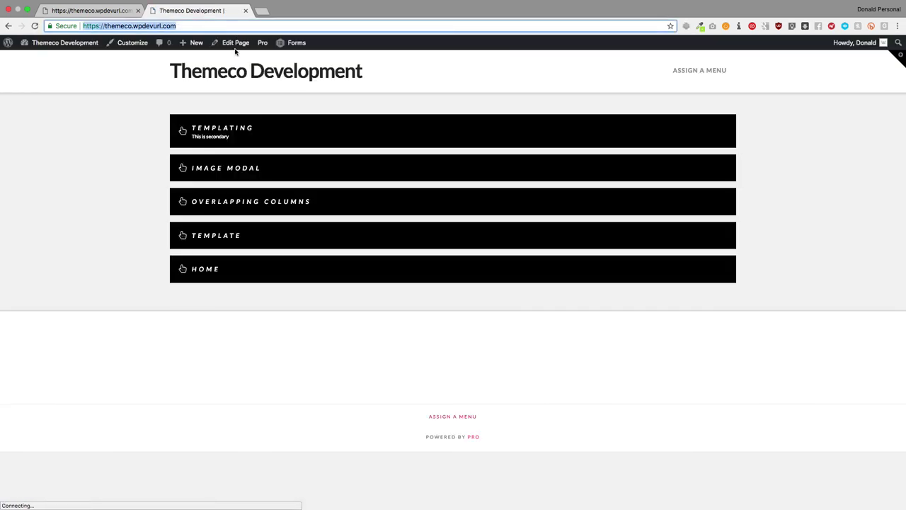
left_click(227, 138)
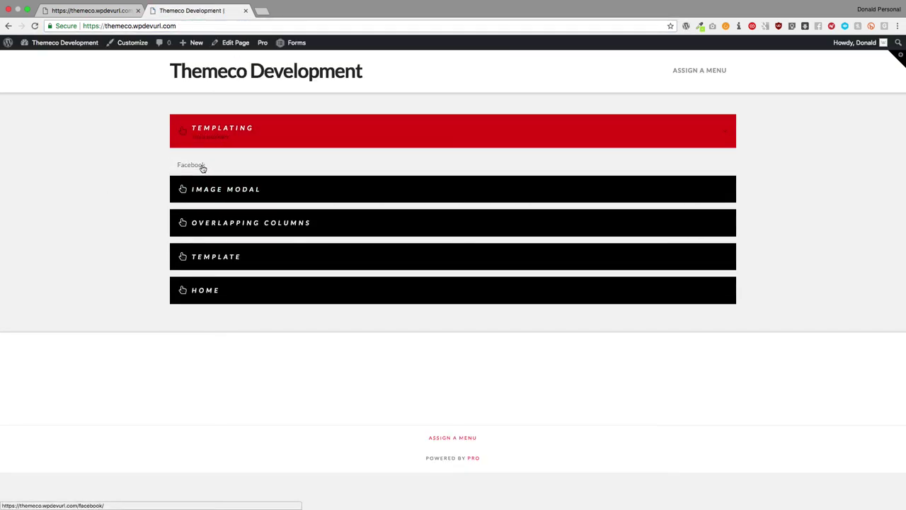
left_click(202, 166)
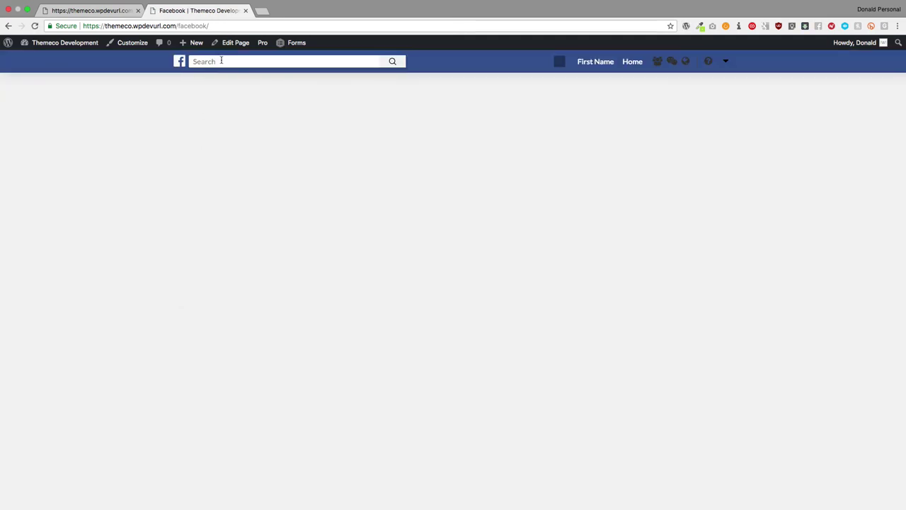
left_click(318, 61)
type("Themeco")
Return to the Pro builder page and delete the Search Dropdown element
left_click(114, 13)
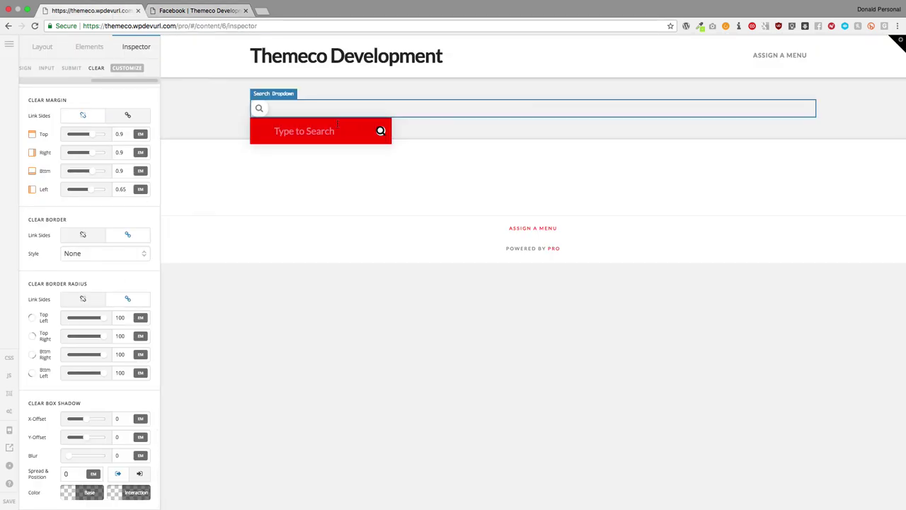
left_click(263, 115)
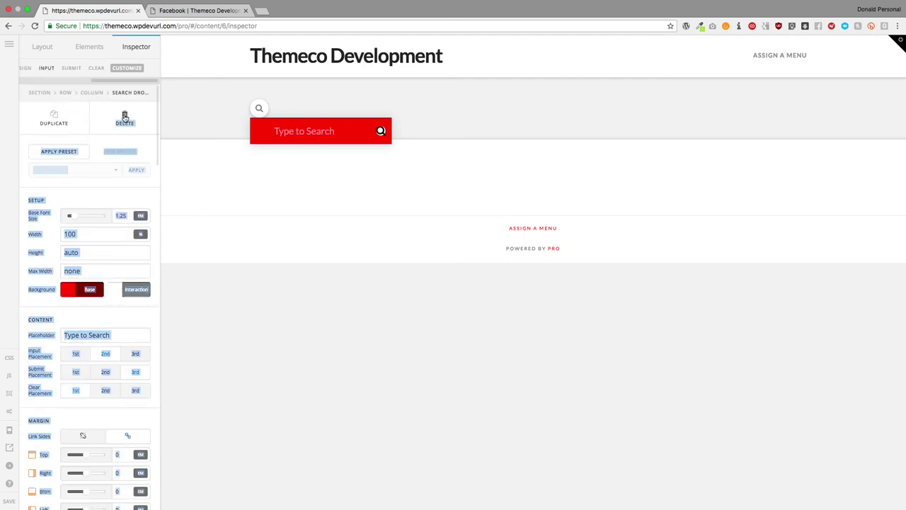
left_click(125, 117)
Add a Search Inline element to the empty column and open its settings
left_click(92, 47)
scroll(81, 262, "down", 10)
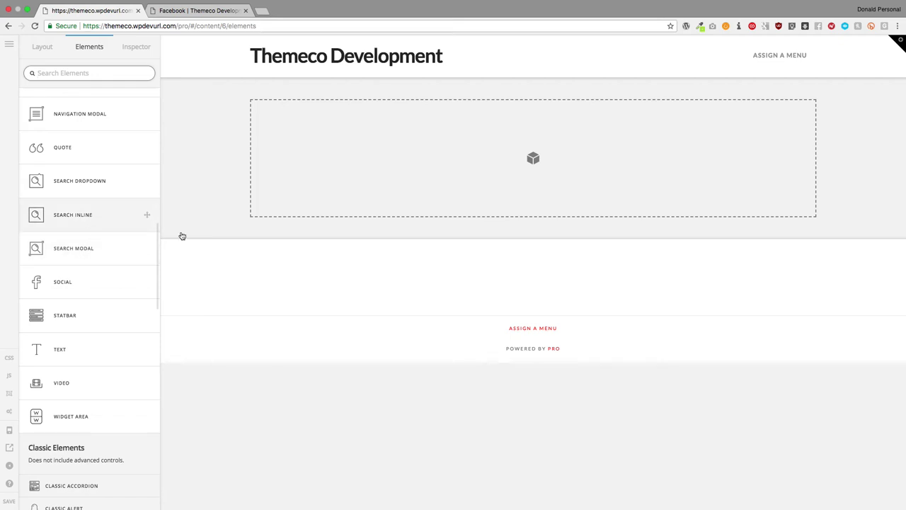
left_click_drag(182, 235, 362, 163)
left_click(330, 132)
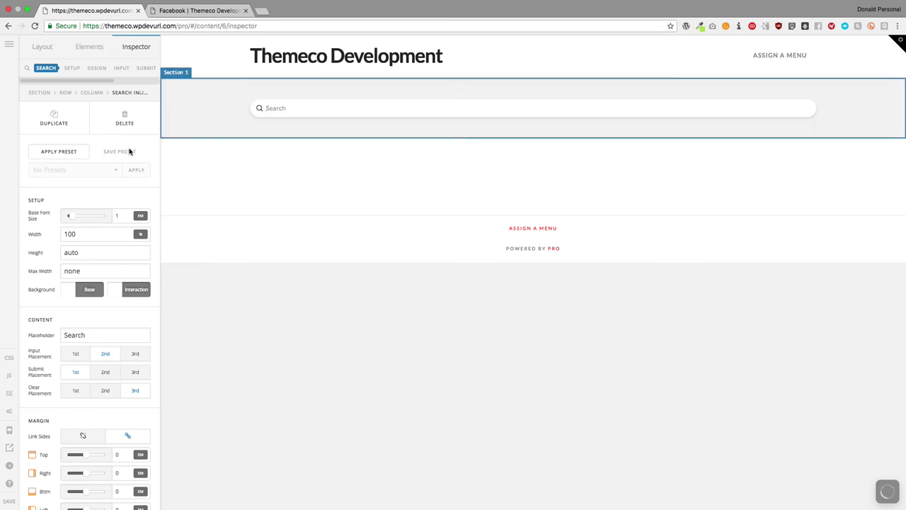
Set the inline search's width to 300 px
left_click_drag(83, 236, 30, 239)
type("1")
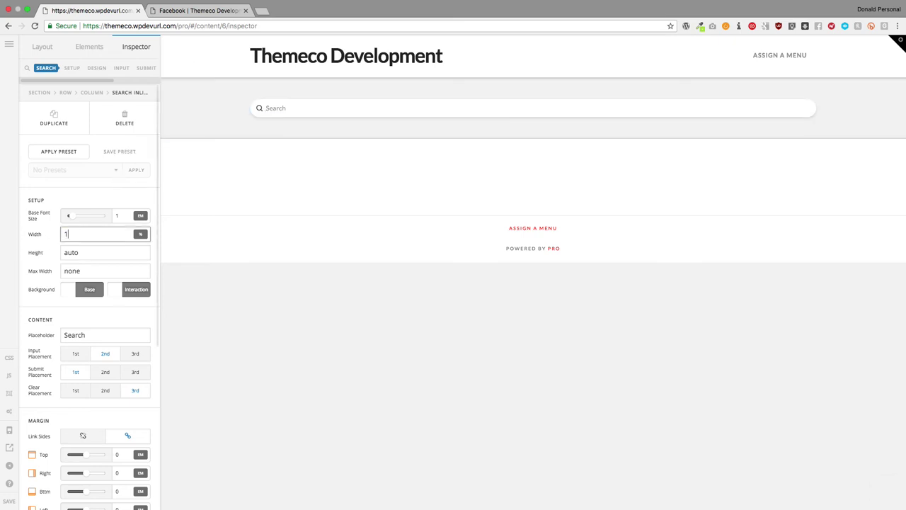
type("00px")
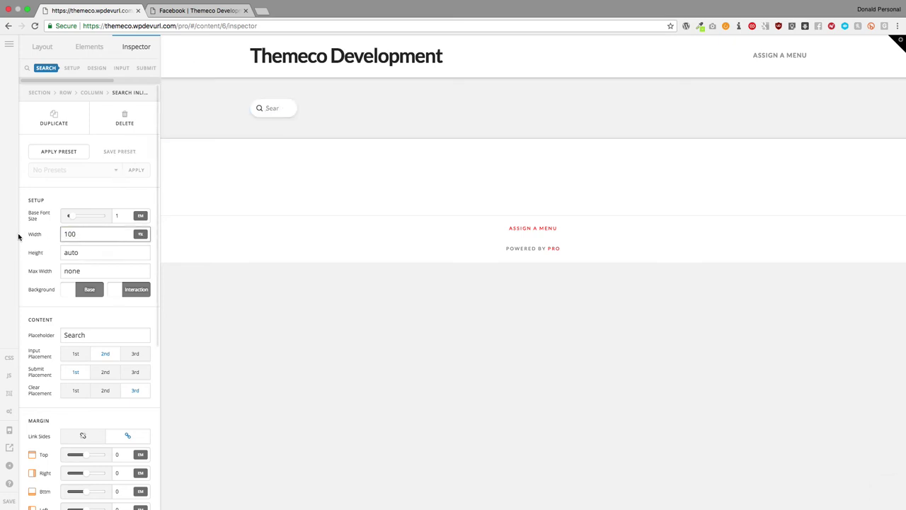
left_click_drag(77, 235, 52, 238)
type("300")
left_click(84, 195)
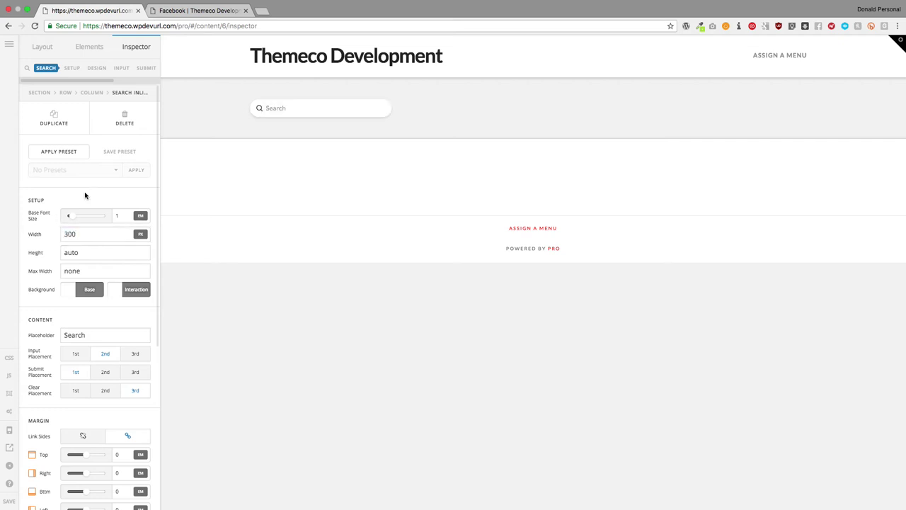
Try placing the inline search's input and clear parts 1st and its submit button 3rd
left_click(74, 354)
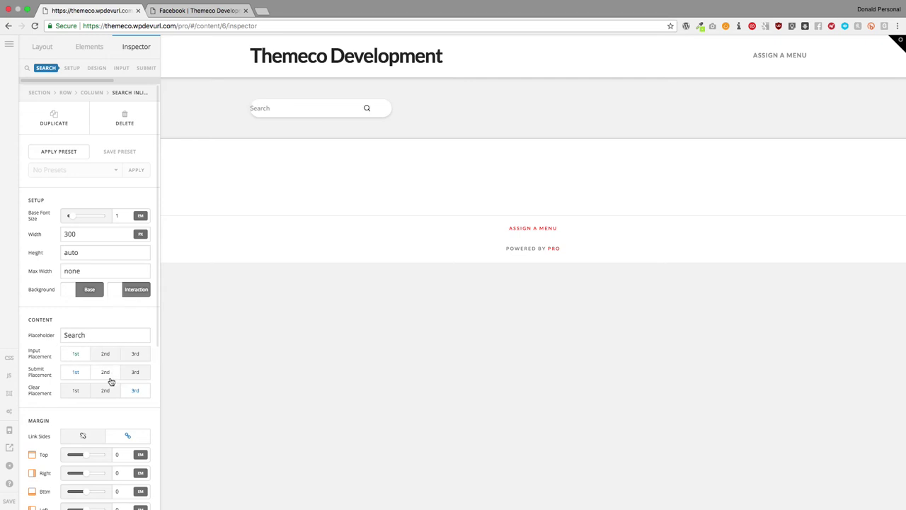
left_click(104, 372)
left_click(105, 390)
left_click(76, 390)
left_click(132, 372)
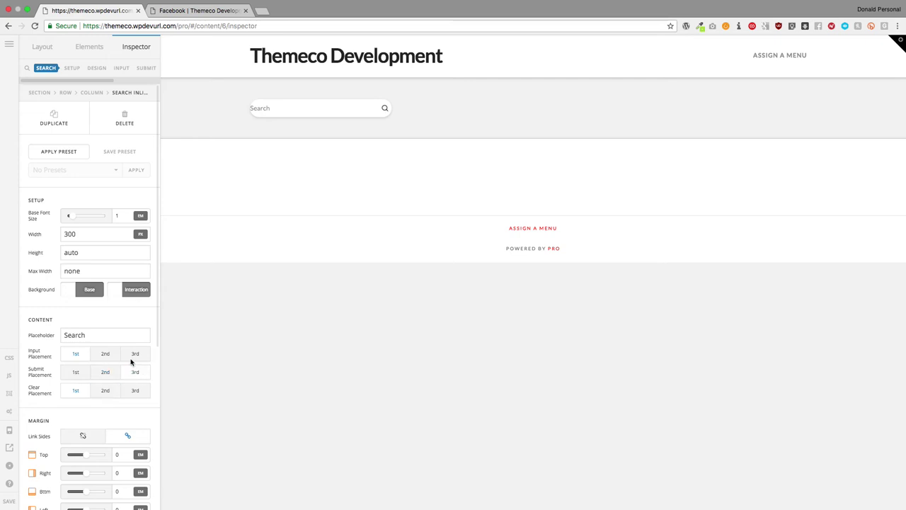
left_click(134, 354)
left_click(77, 355)
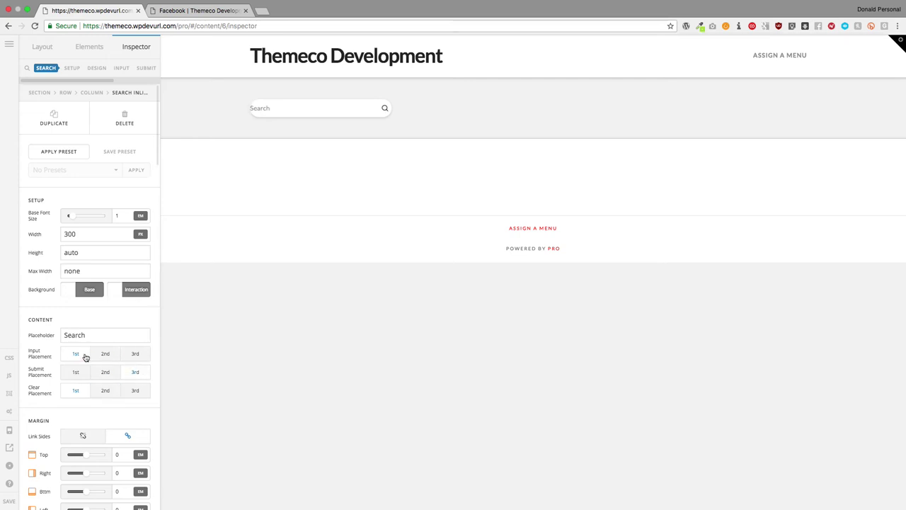
Arrange the inline search with submit 1st, input 2nd and clear 3rd
left_click(104, 354)
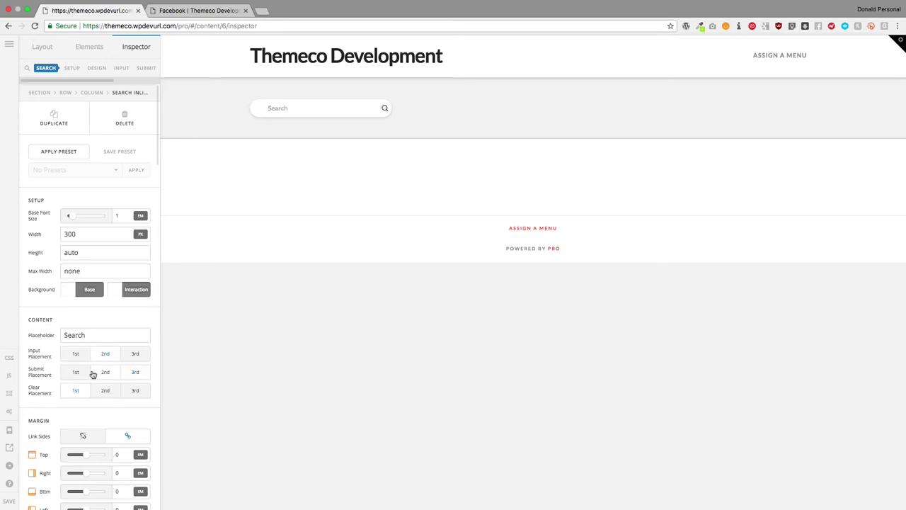
left_click(76, 372)
left_click(134, 390)
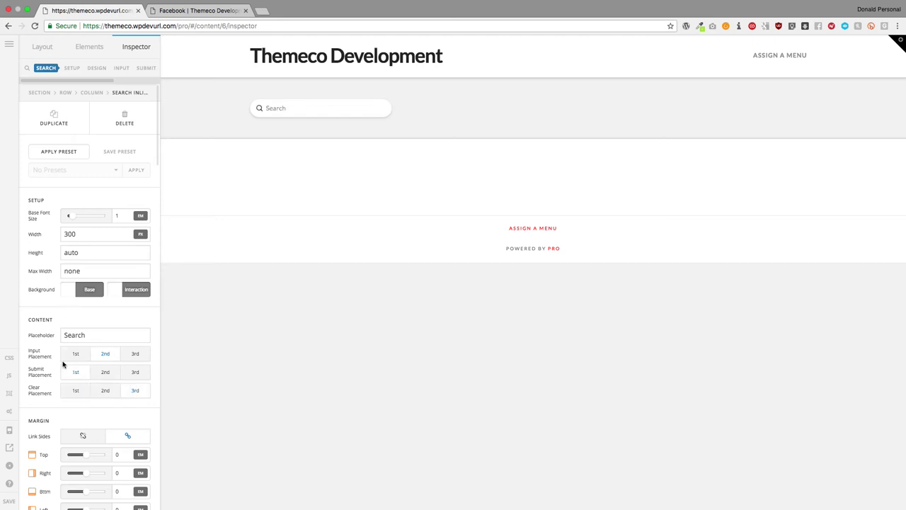
Examine the inline search's border, shadow, input, submit and clear styling options
scroll(65, 307, "down", 10)
scroll(64, 363, "down", 4)
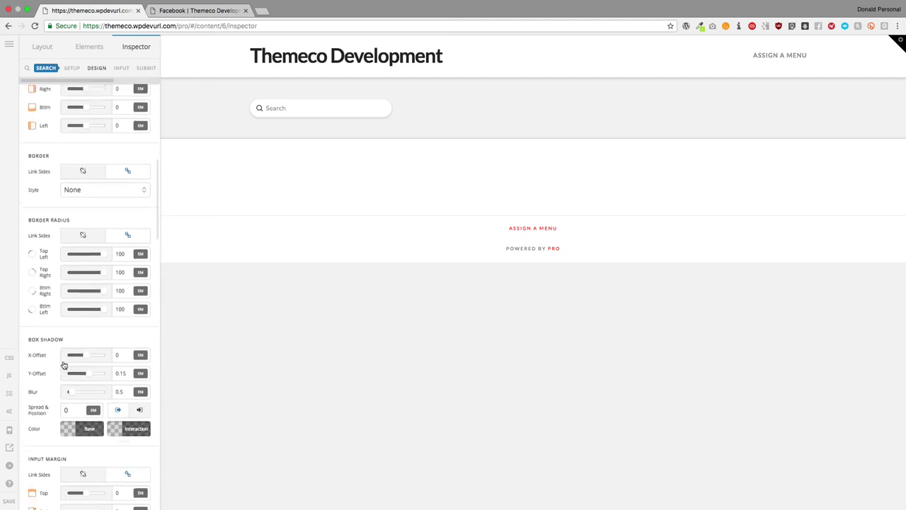
scroll(114, 68, "right", 2)
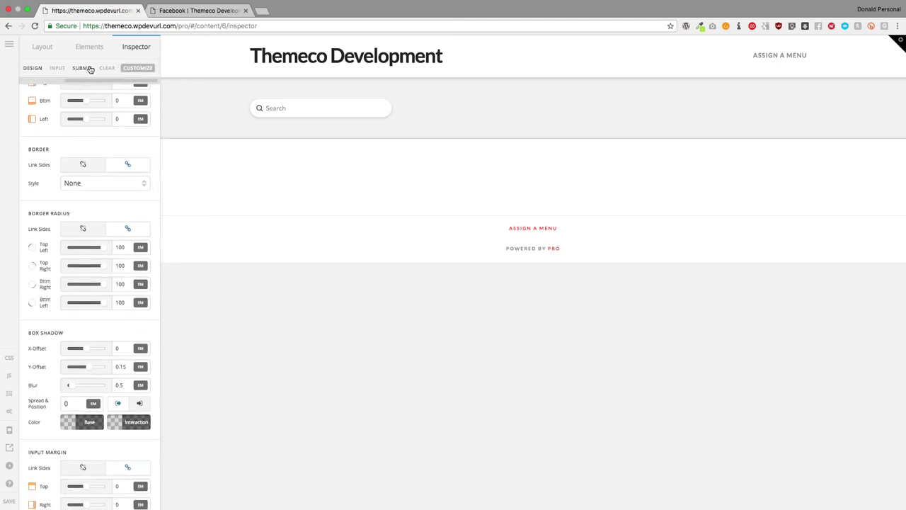
left_click(55, 69)
left_click(81, 69)
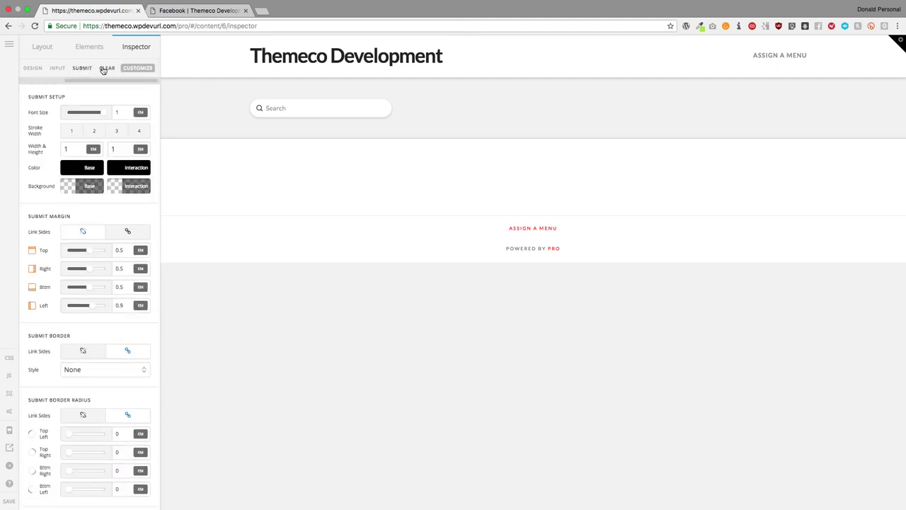
left_click(106, 68)
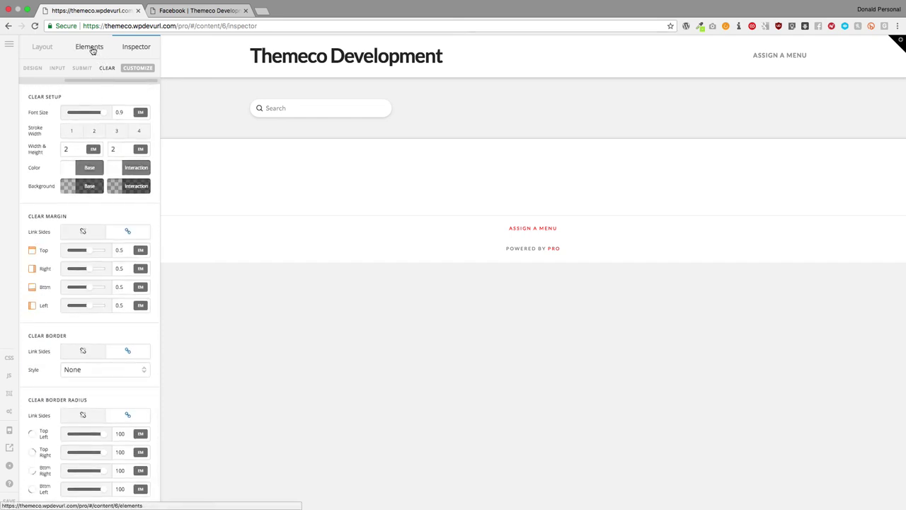
Add a Search Modal element to the column with the inline search
left_click(92, 51)
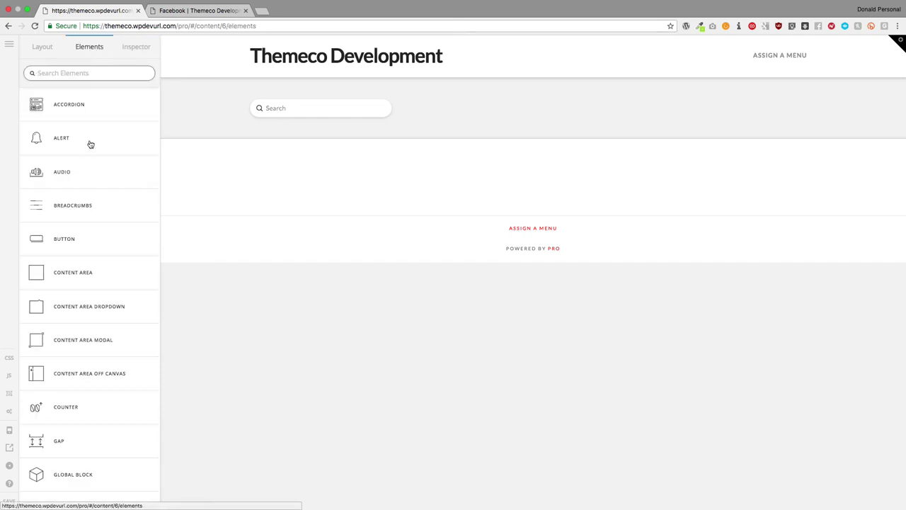
scroll(79, 237, "down", 10)
scroll(75, 233, "down", 3)
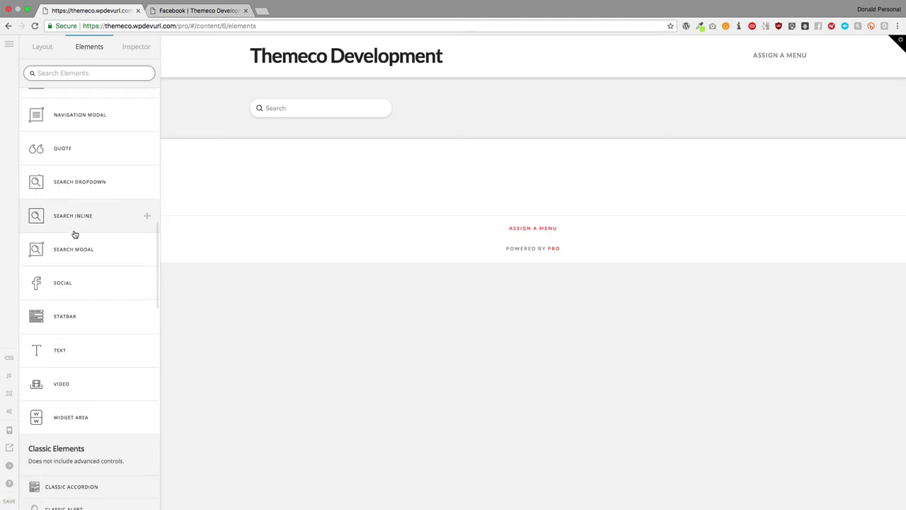
left_click_drag(73, 247, 306, 114)
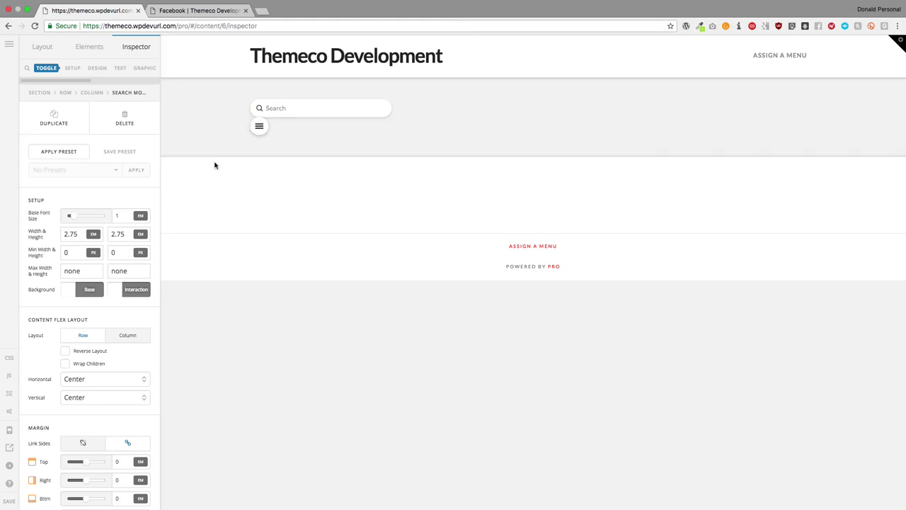
Open the search modal in the preview, examine its modal, search, submit, clear and input settings, and close it
left_click(259, 128)
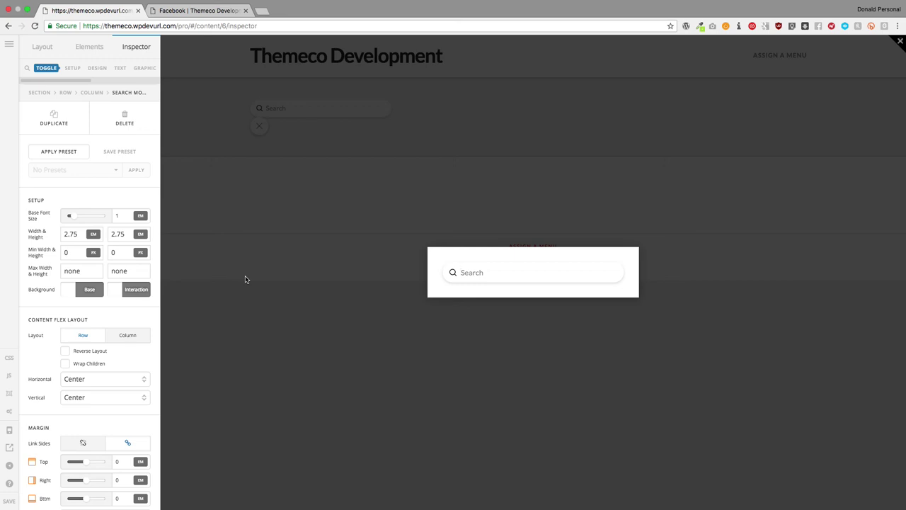
scroll(108, 69, "right", 3)
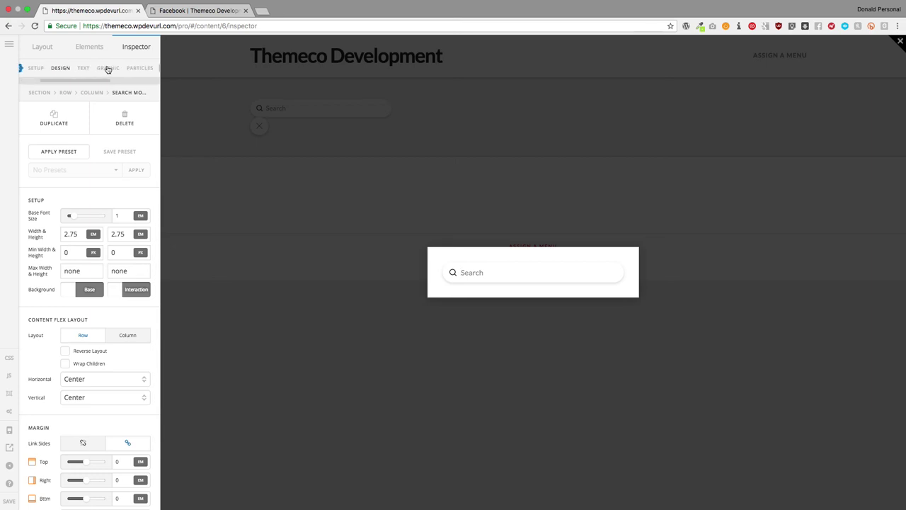
scroll(108, 69, "right", 3)
left_click(87, 68)
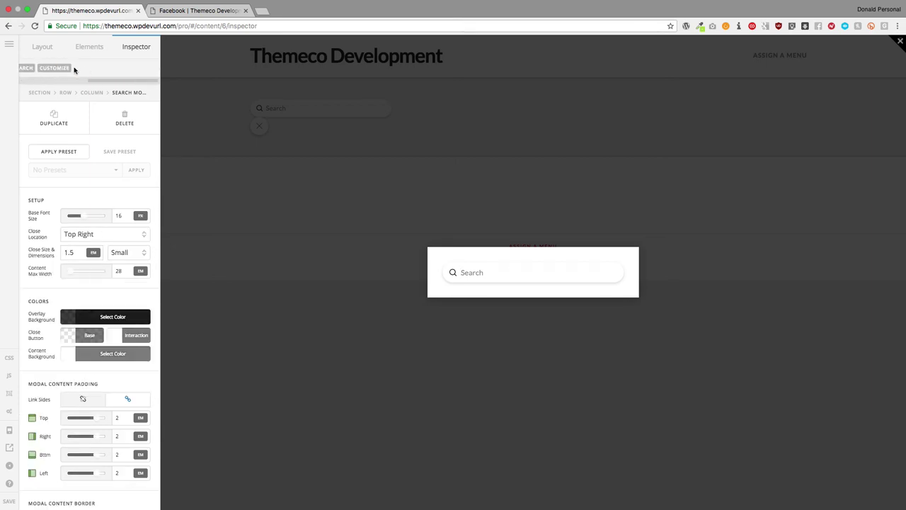
scroll(57, 68, "right", 2)
left_click(26, 68)
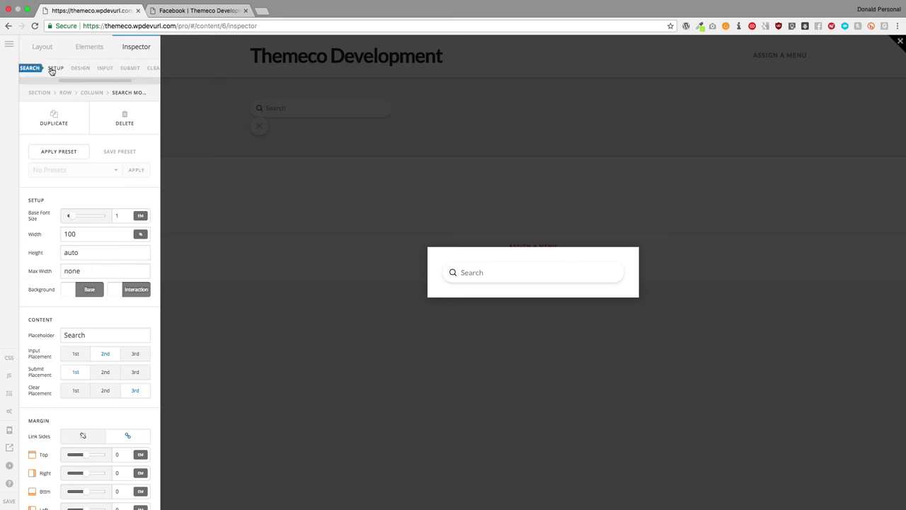
scroll(53, 71, "right", 3)
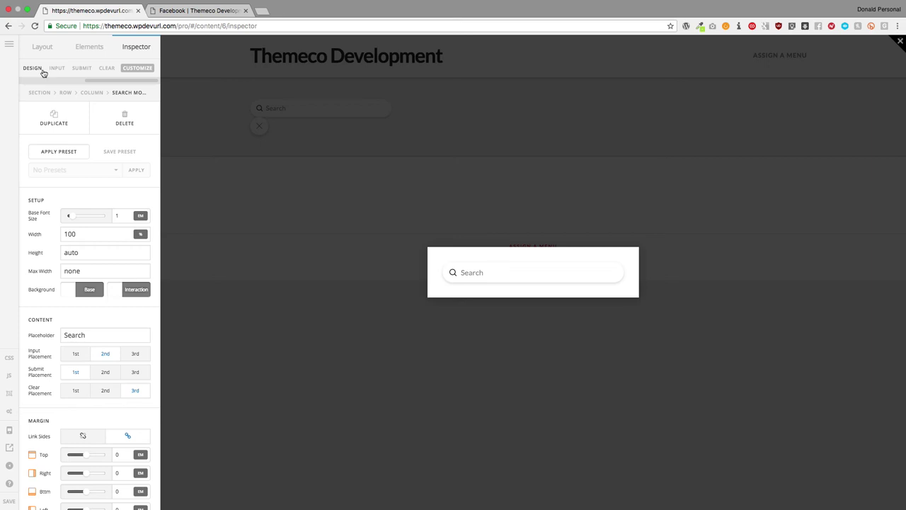
left_click(78, 69)
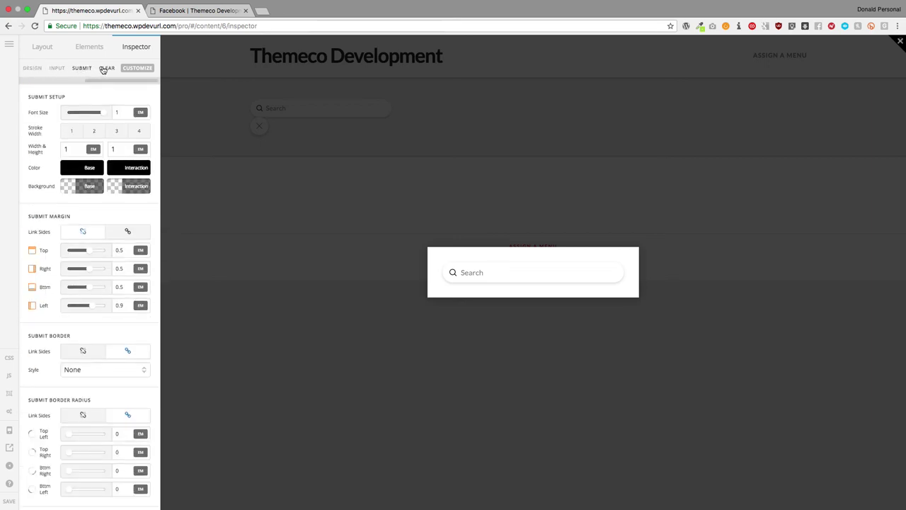
left_click(103, 69)
left_click(58, 68)
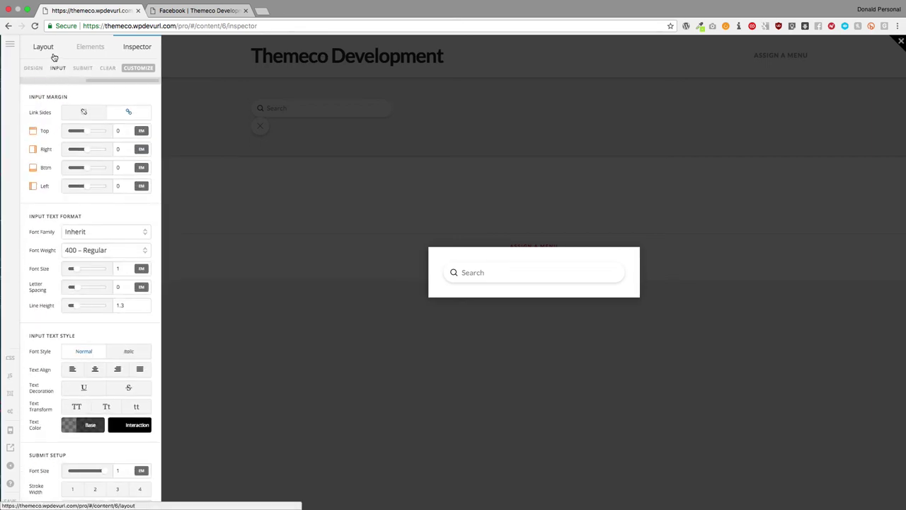
scroll(71, 68, "left", 5)
left_click(196, 154)
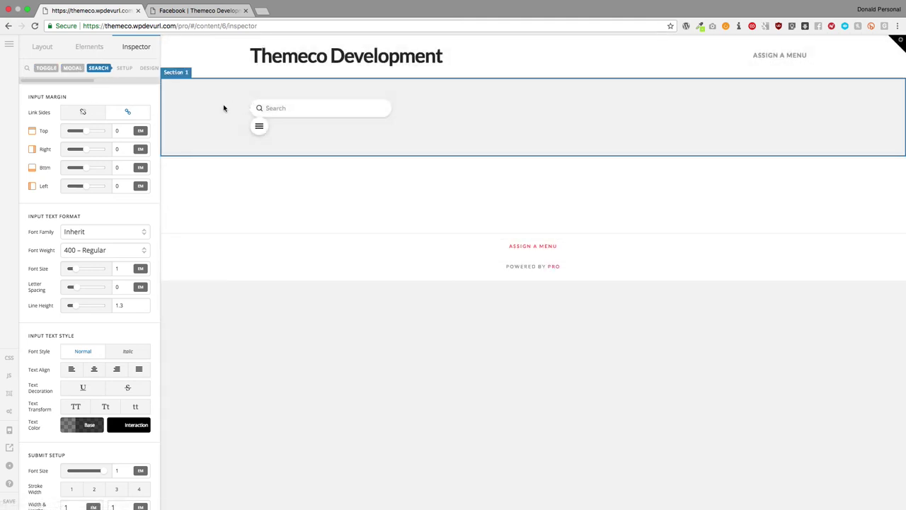
Delete the Search Modal and Search Inline elements from the column
scroll(129, 111, "up", 5)
left_click(270, 110)
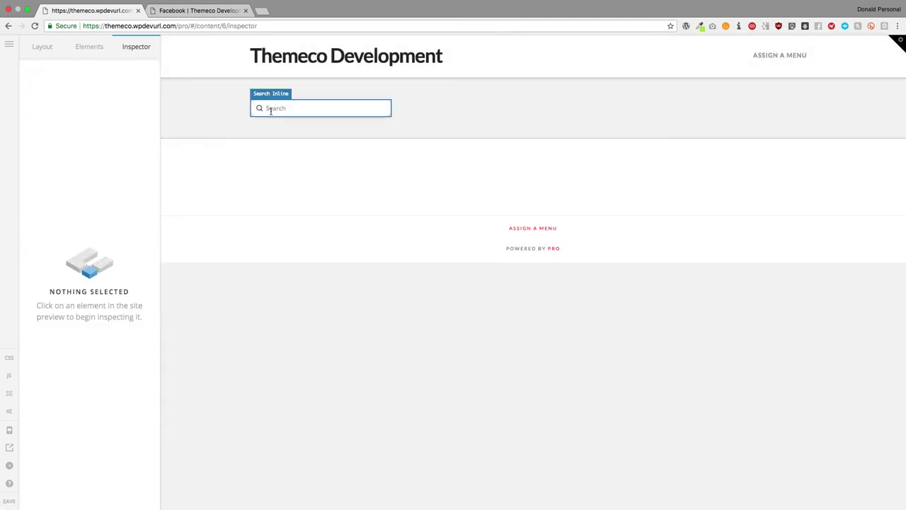
double_click(128, 116)
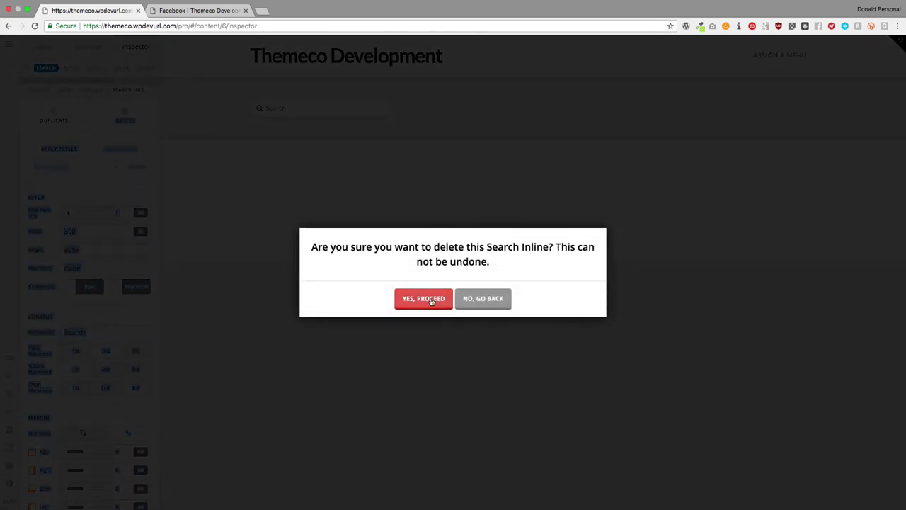
left_click(431, 301)
Add a Social element to the empty column and open its settings
left_click(91, 50)
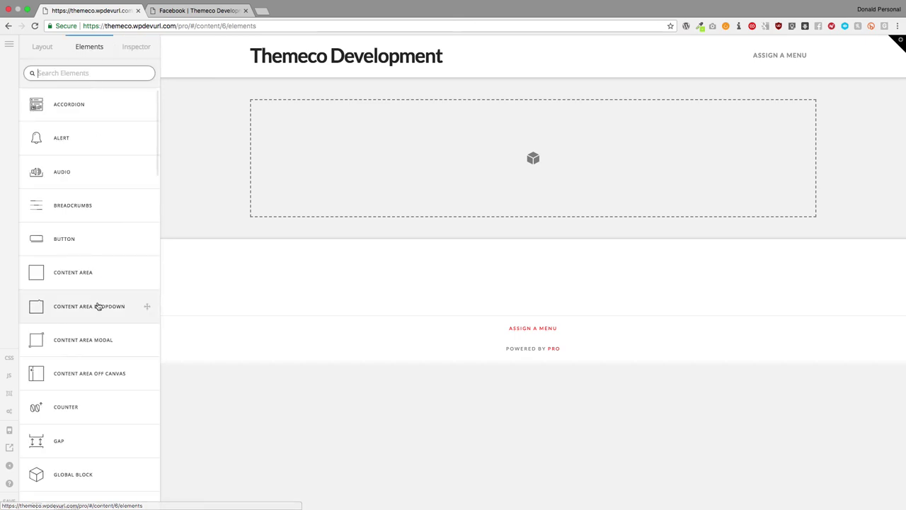
scroll(98, 304, "down", 5)
scroll(99, 304, "down", 10)
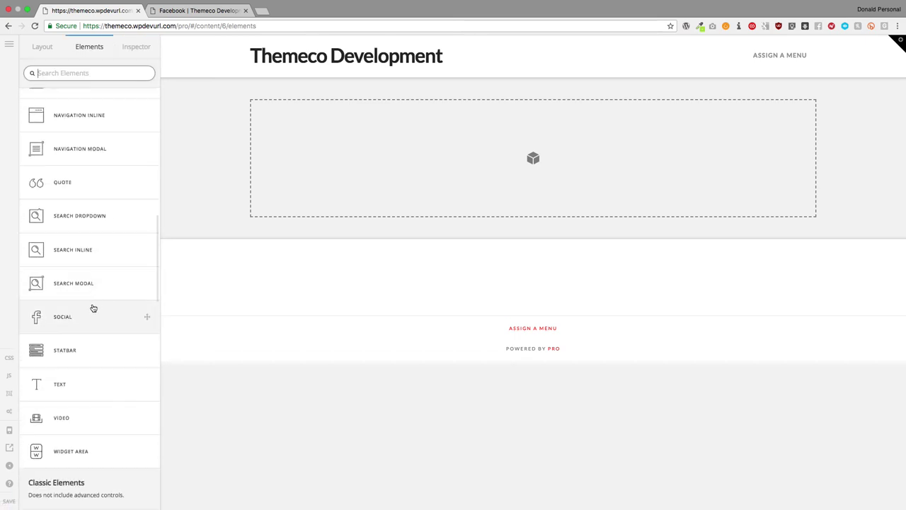
left_click_drag(81, 320, 330, 160)
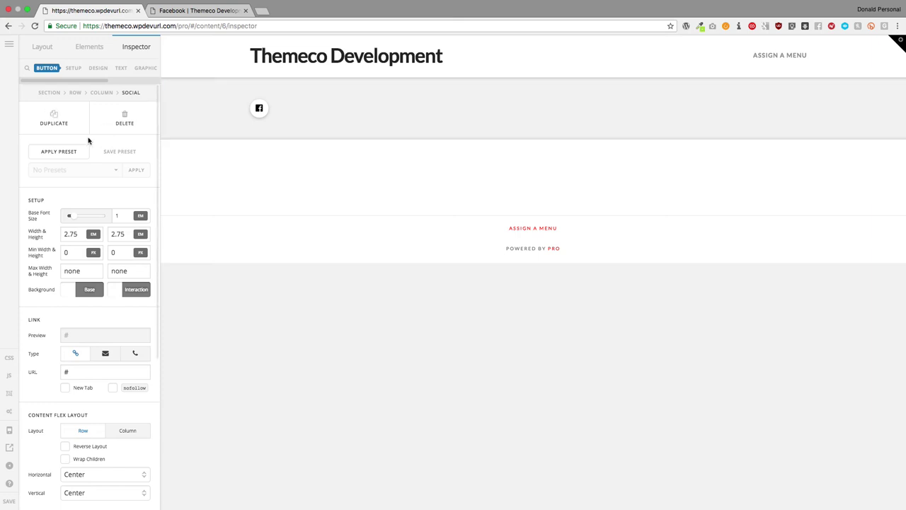
Set the social button's width and height to auto
scroll(91, 142, "down", 2)
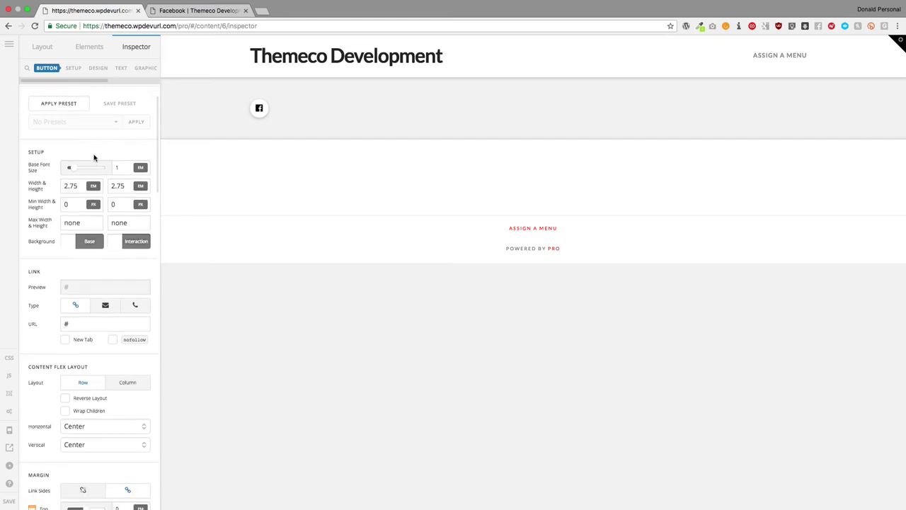
left_click_drag(82, 187, 61, 188)
type("auto")
key("Tab")
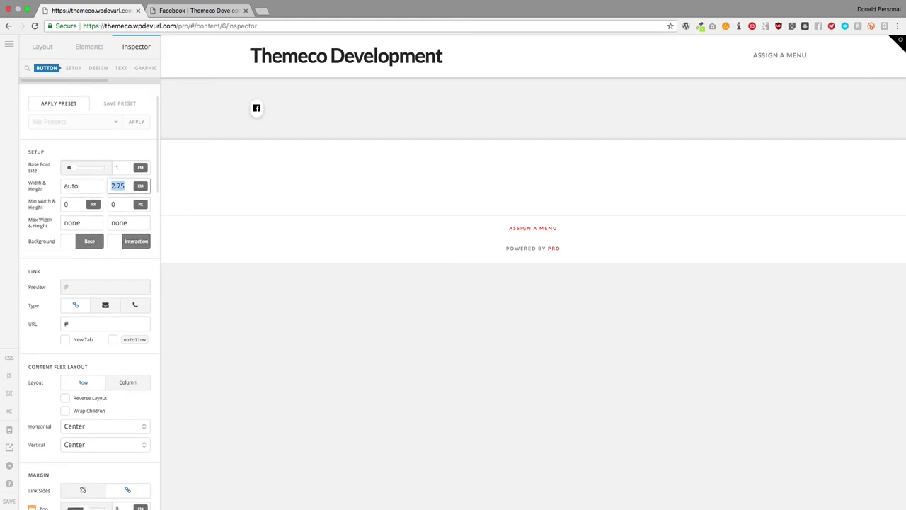
type("auto")
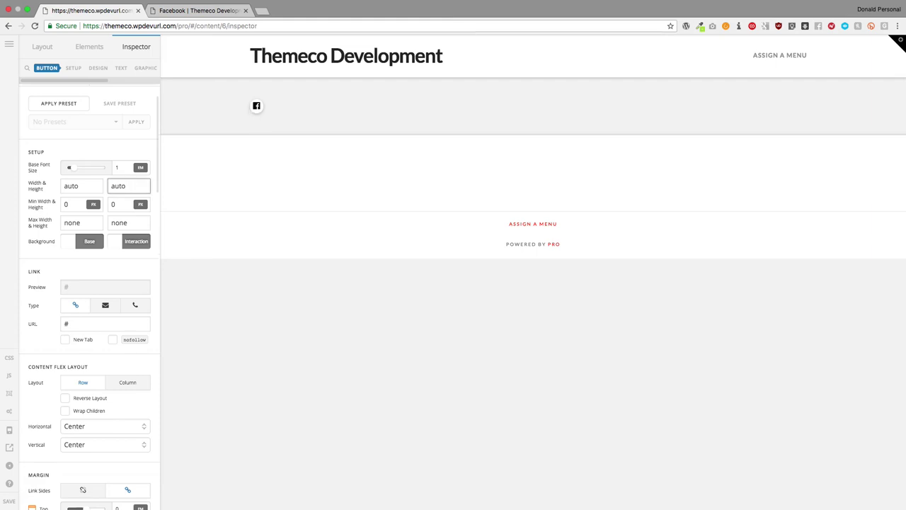
Make the social button's base and interaction background colors fully transparent
left_click(89, 242)
left_click(130, 161)
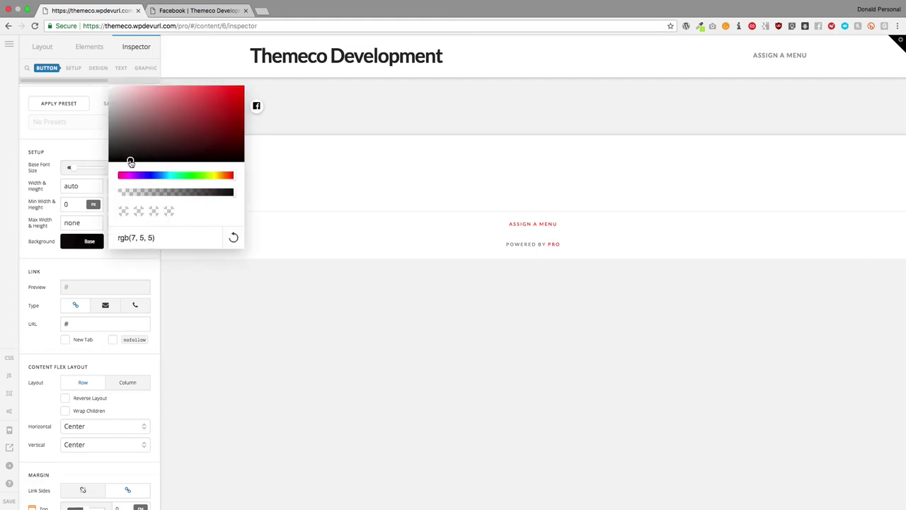
left_click_drag(194, 194, 137, 195)
left_click(130, 249)
left_click(136, 242)
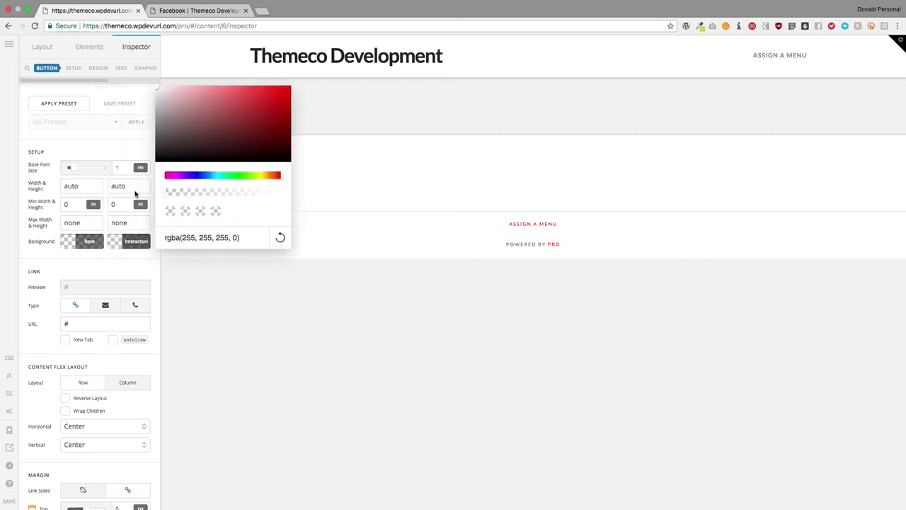
left_click(132, 264)
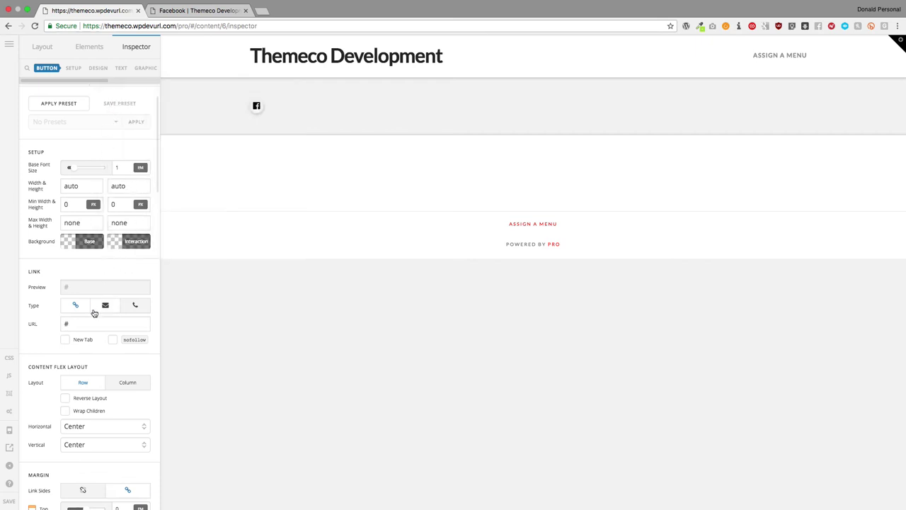
Set the social button's border radius to 0 on all four corners
scroll(92, 317, "down", 10)
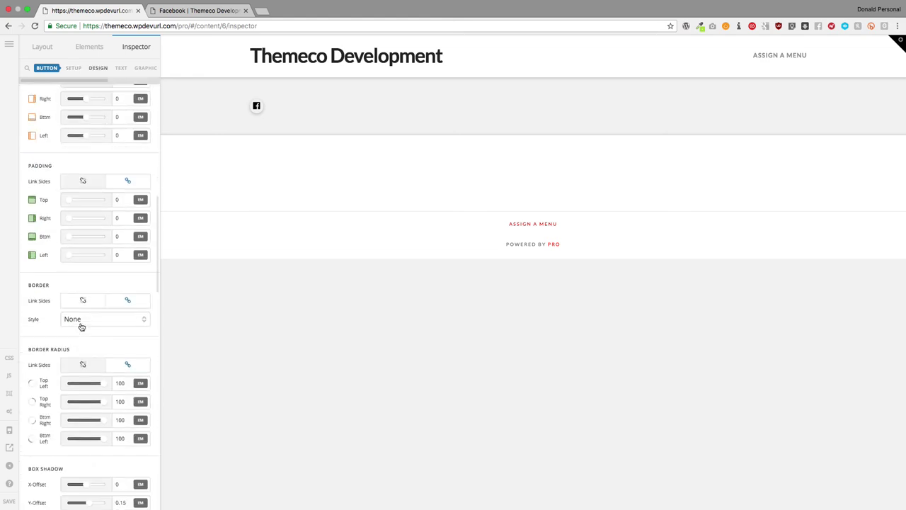
scroll(81, 326, "down", 2)
left_click(76, 350)
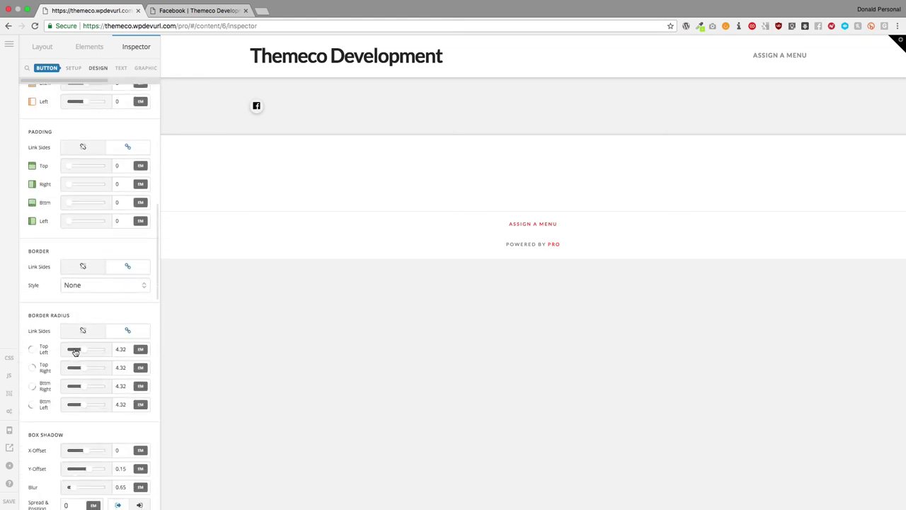
left_click(65, 353)
left_click(65, 352)
Set the social button's box shadow Y-offset and blur to 0 px
scroll(62, 312, "down", 10)
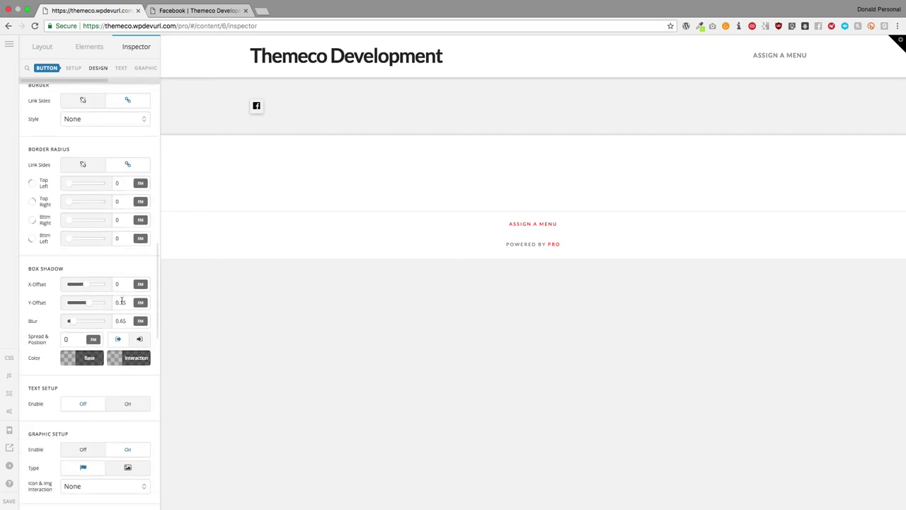
triple_click(121, 301)
type("0px")
key("Tab")
type("0px")
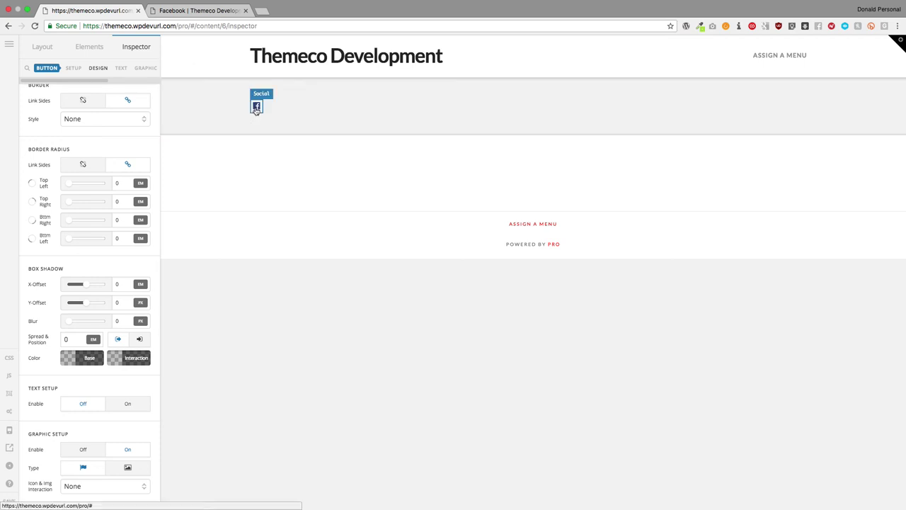
Set the social button's graphic margin to 0 px on all sides and its icon font size to 3 em
scroll(115, 241, "down", 10)
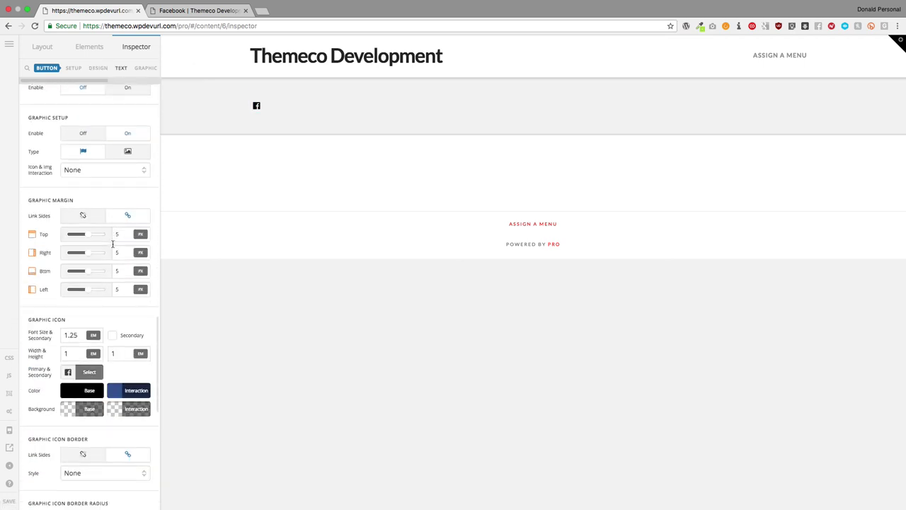
triple_click(124, 219)
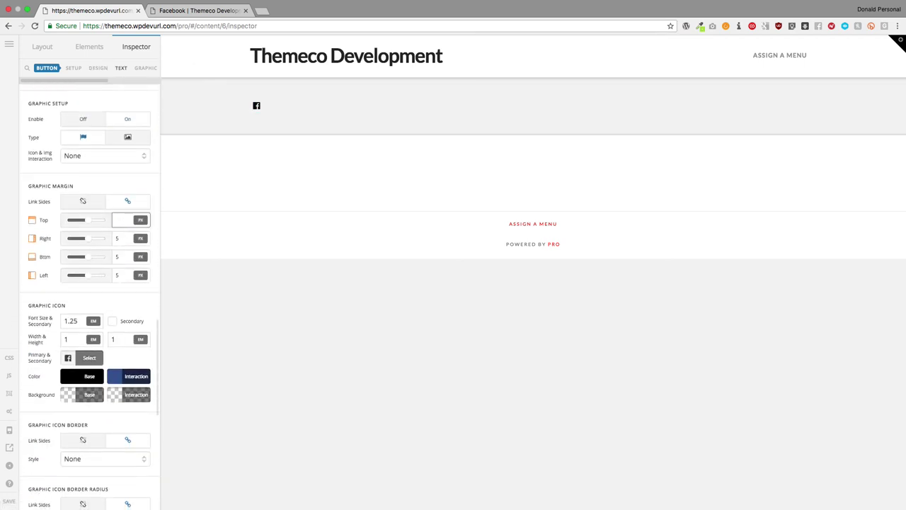
type("0")
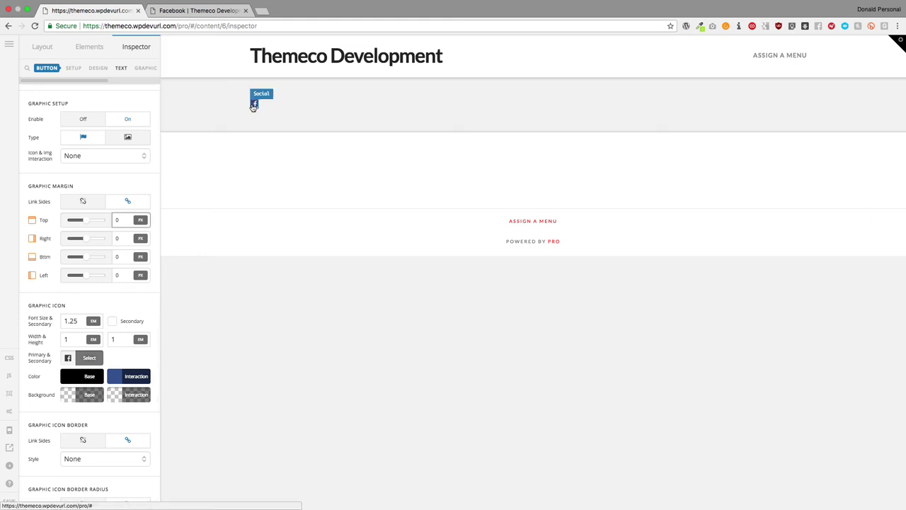
left_click_drag(80, 321, 45, 320)
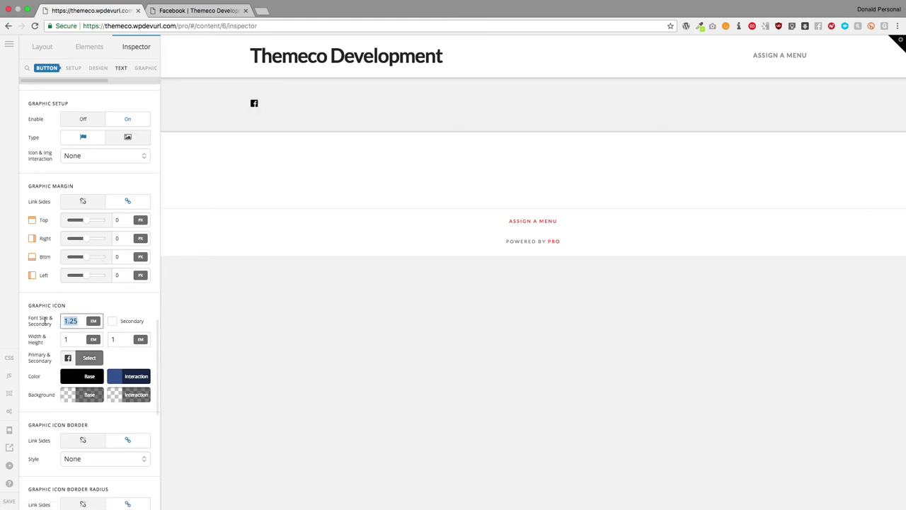
type("3")
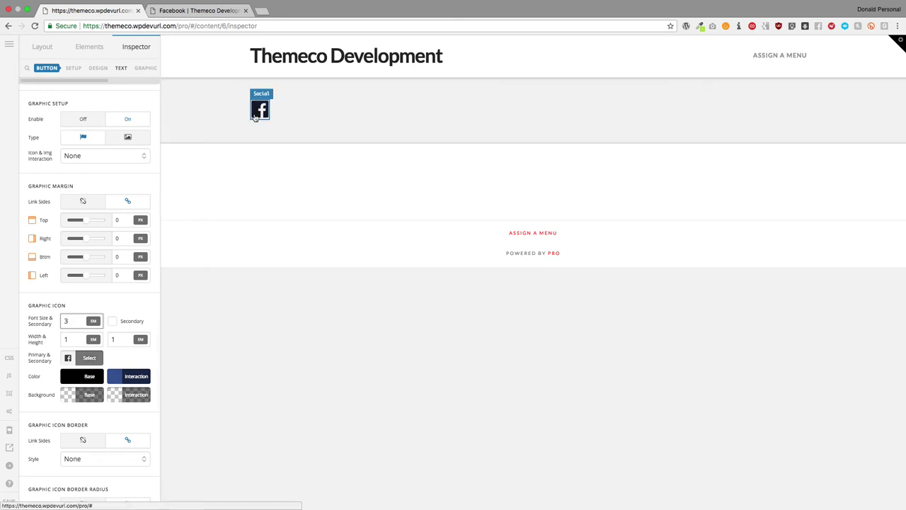
Duplicate the Facebook social button six times and change the first button's primary icon to the plain Twitter bird
left_click(260, 106)
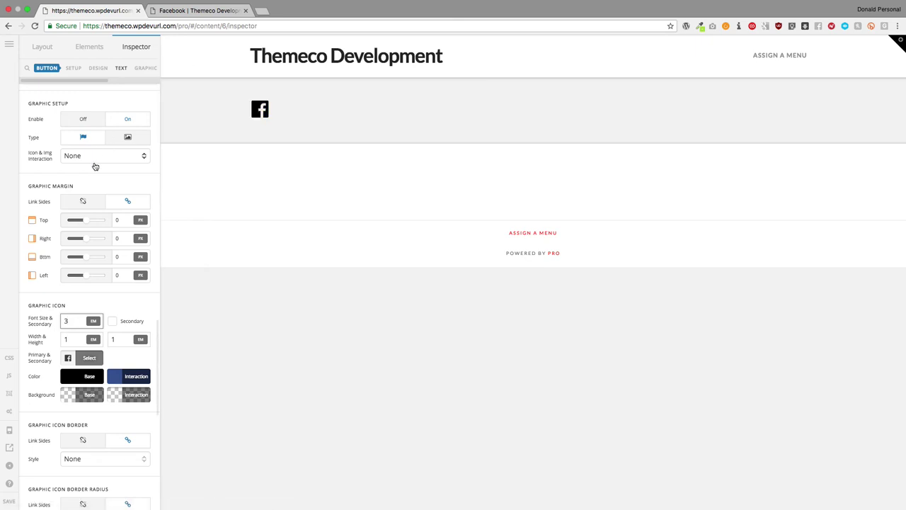
double_click(67, 122)
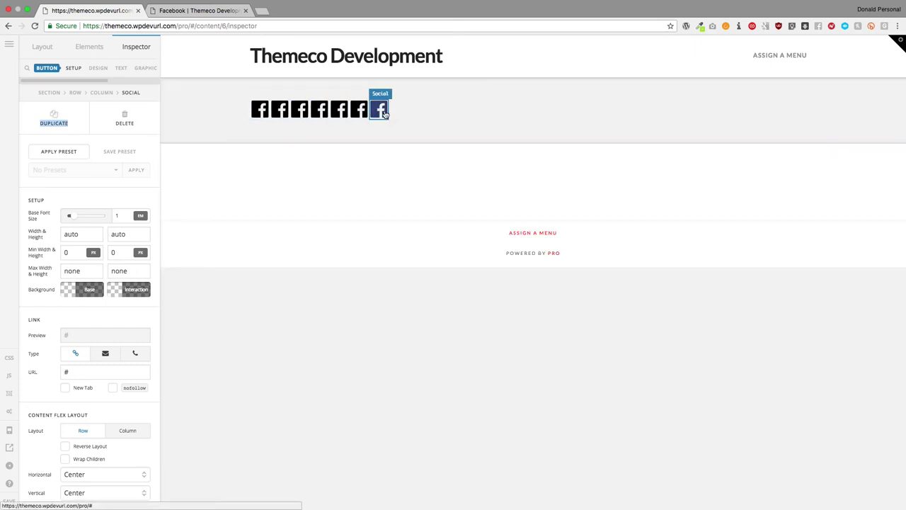
left_click(144, 68)
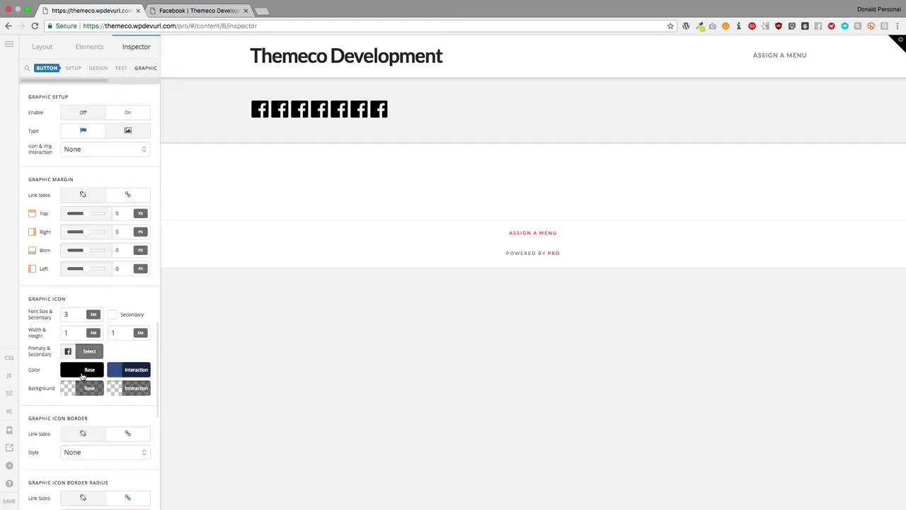
left_click(85, 372)
left_click(87, 351)
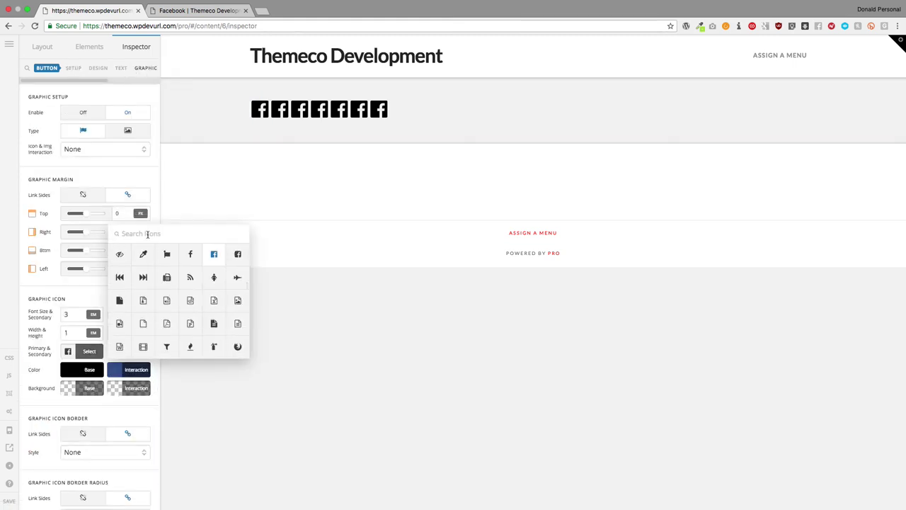
type("twitter")
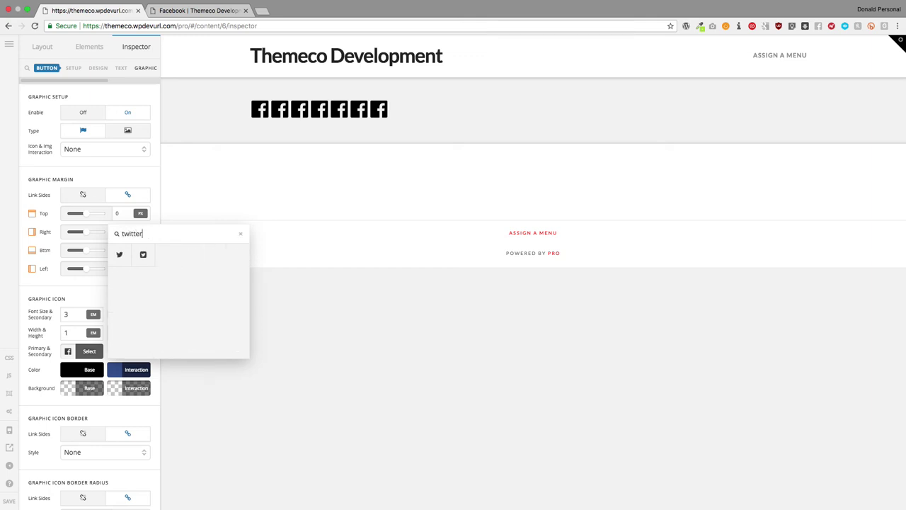
left_click(120, 255)
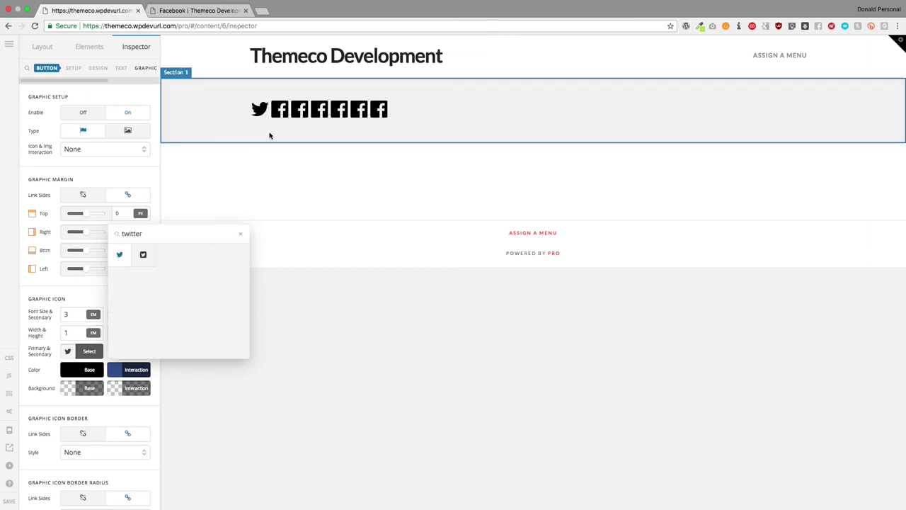
Switch the second social button's graphic type to image and review its image source settings
left_click(282, 111)
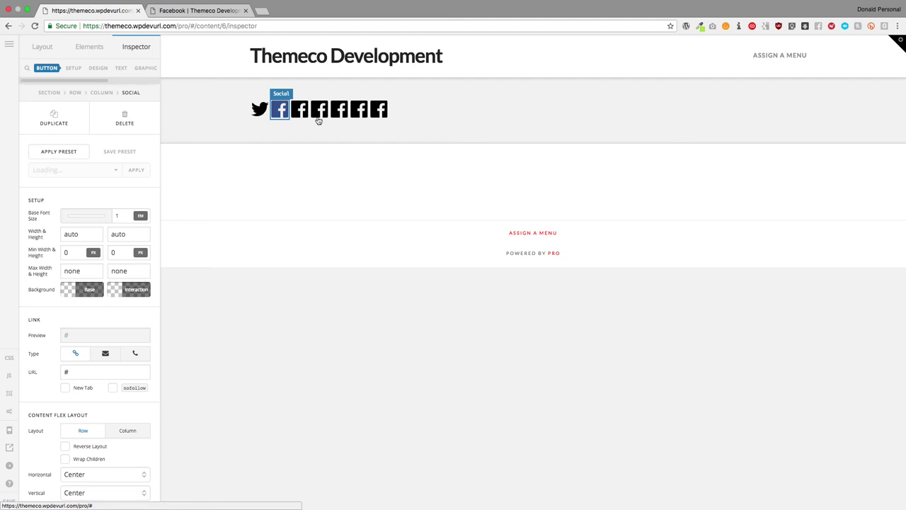
left_click(144, 67)
scroll(119, 214, "down", 5)
scroll(106, 248, "up", 3)
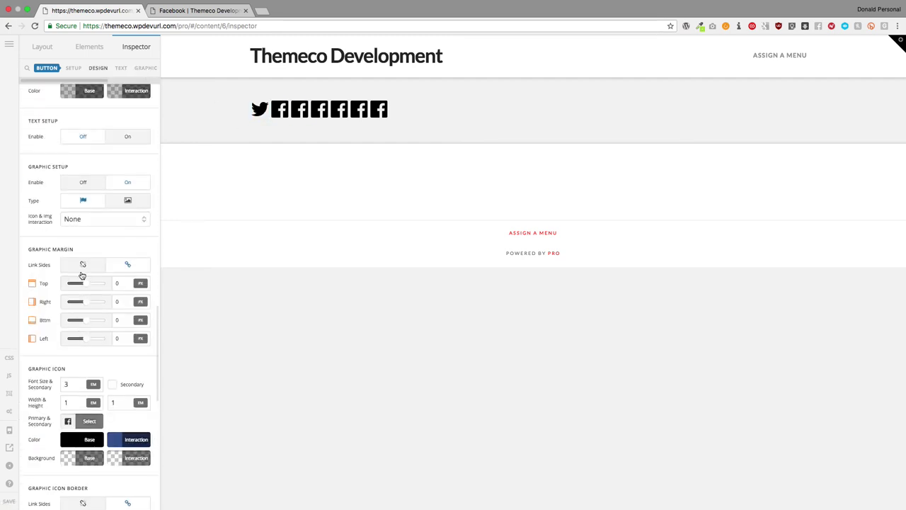
left_click(129, 212)
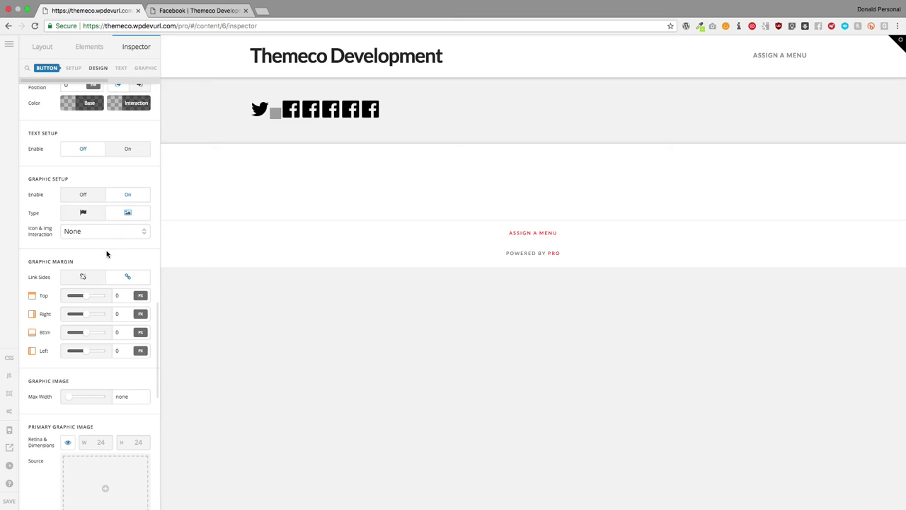
scroll(108, 255, "down", 5)
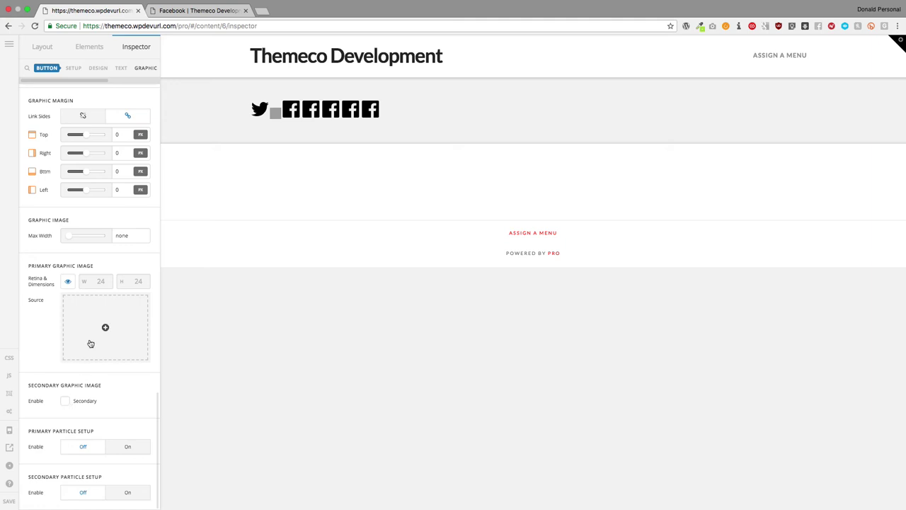
scroll(95, 329, "up", 10)
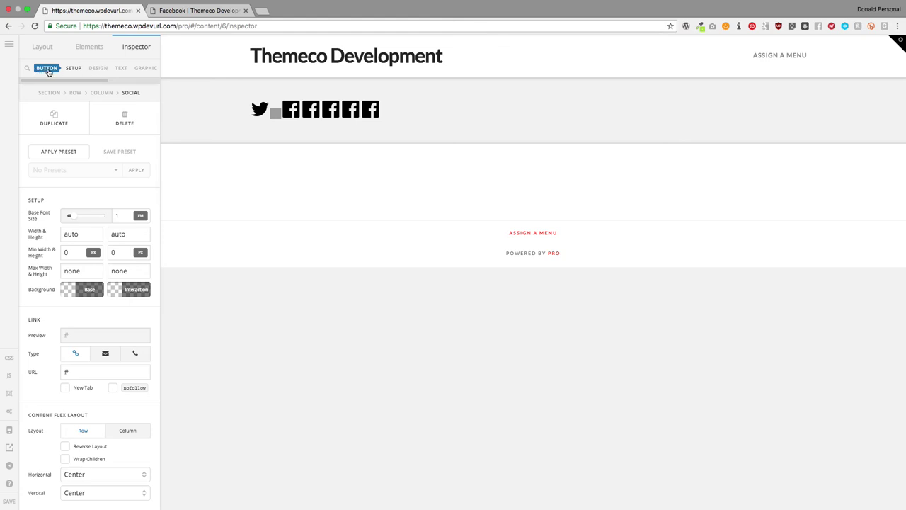
Enable the second social button's text to show its options, and disable it again
left_click(121, 68)
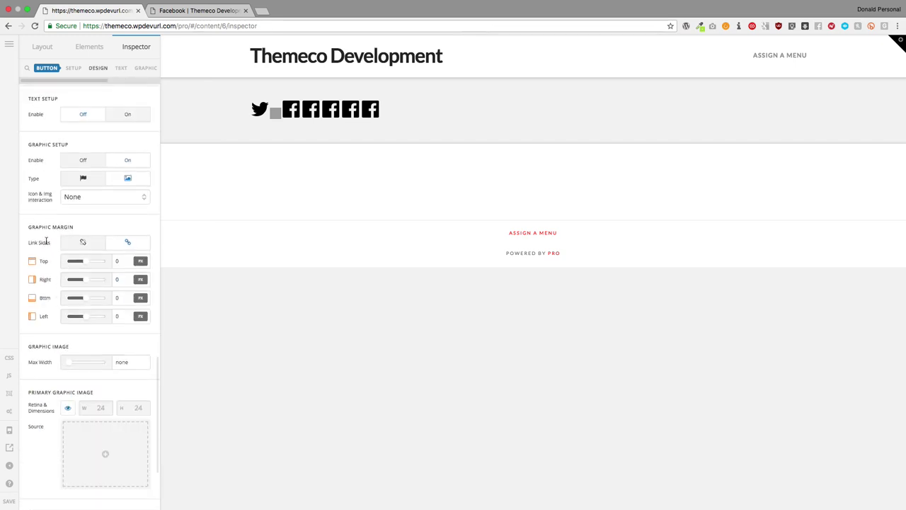
scroll(46, 240, "down", 5)
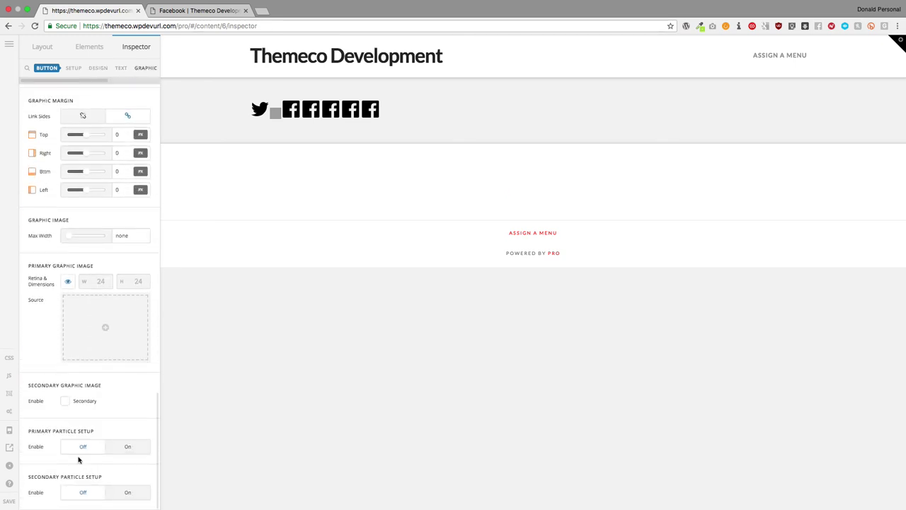
scroll(39, 400, "up", 10)
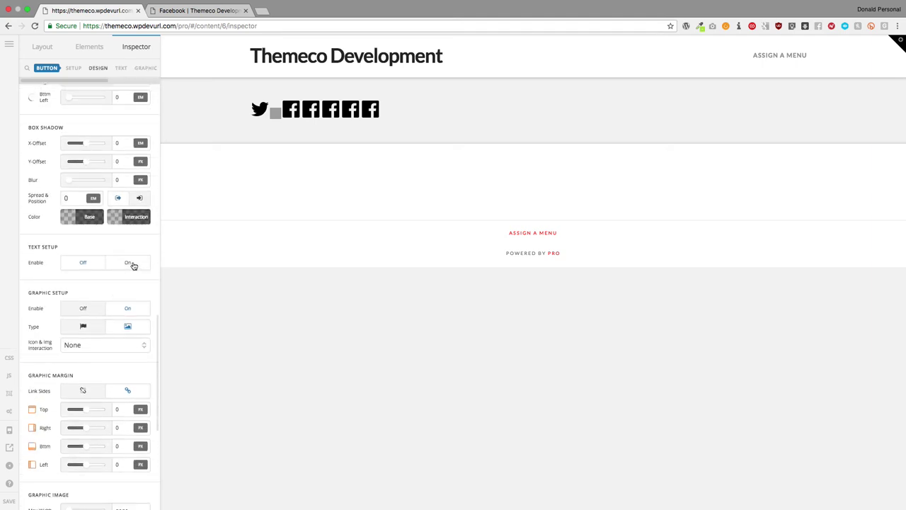
left_click(128, 264)
left_click(83, 262)
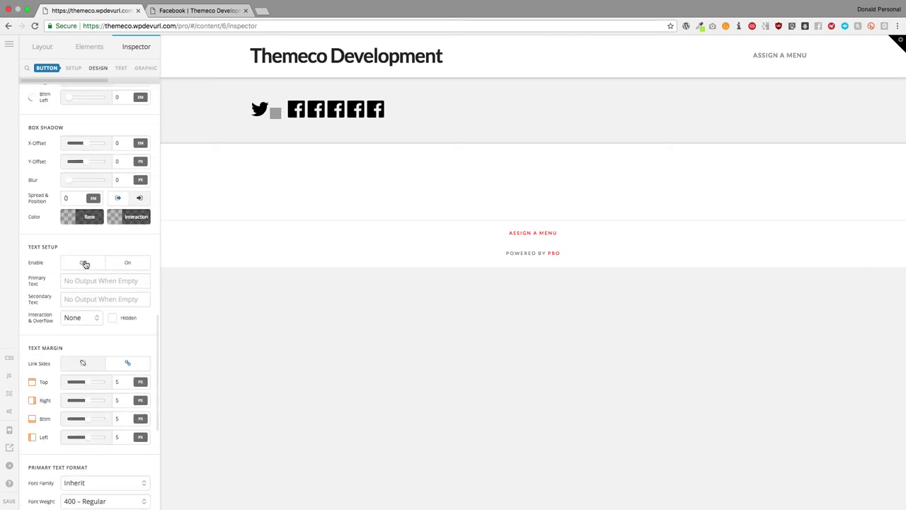
scroll(85, 263, "up", 15)
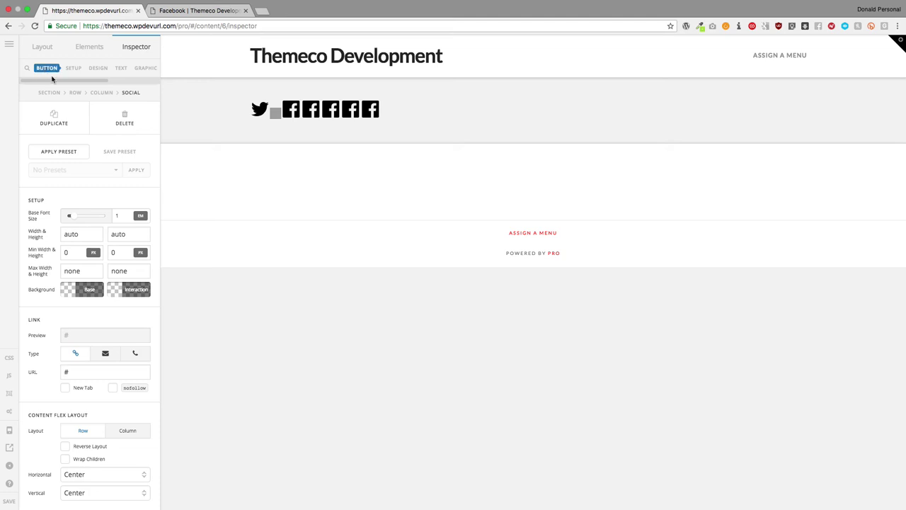
Delete the whole section containing the row of social buttons
left_click(200, 105)
left_click(116, 123)
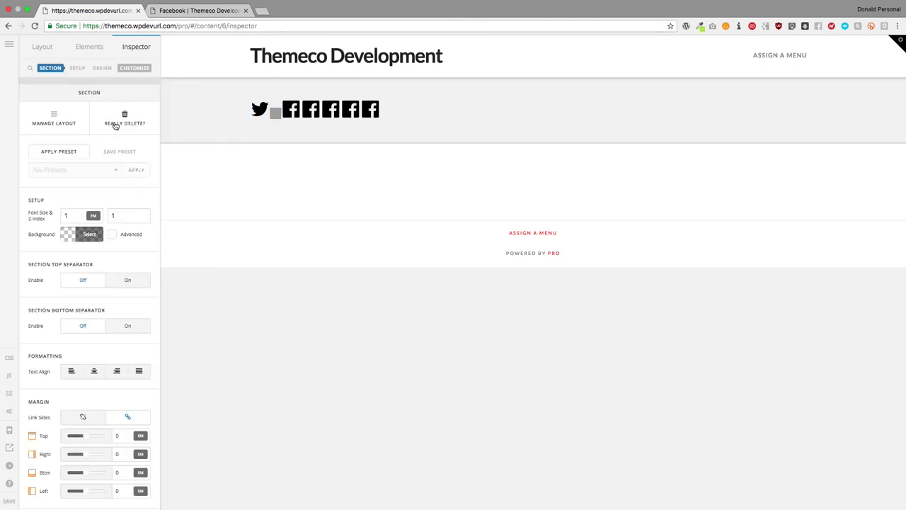
left_click(116, 123)
Add a Statbar element to the empty page content area
left_click(92, 46)
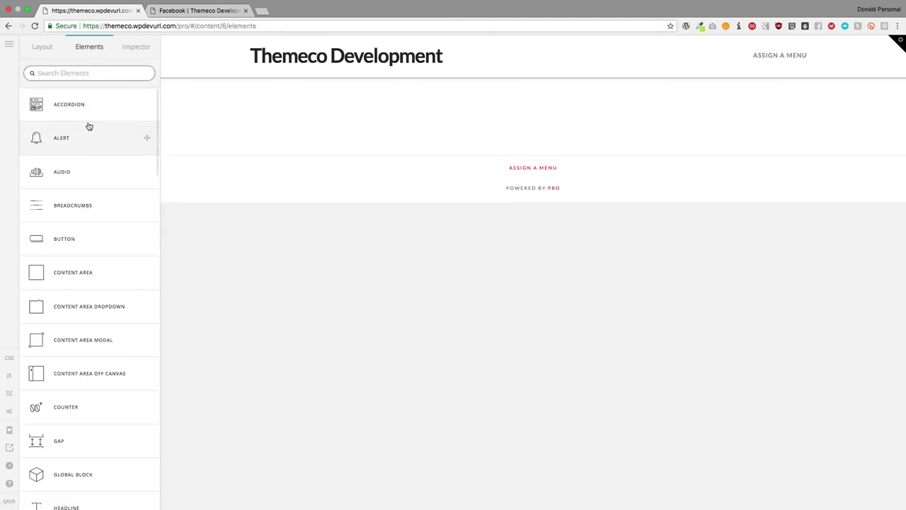
scroll(80, 207, "down", 15)
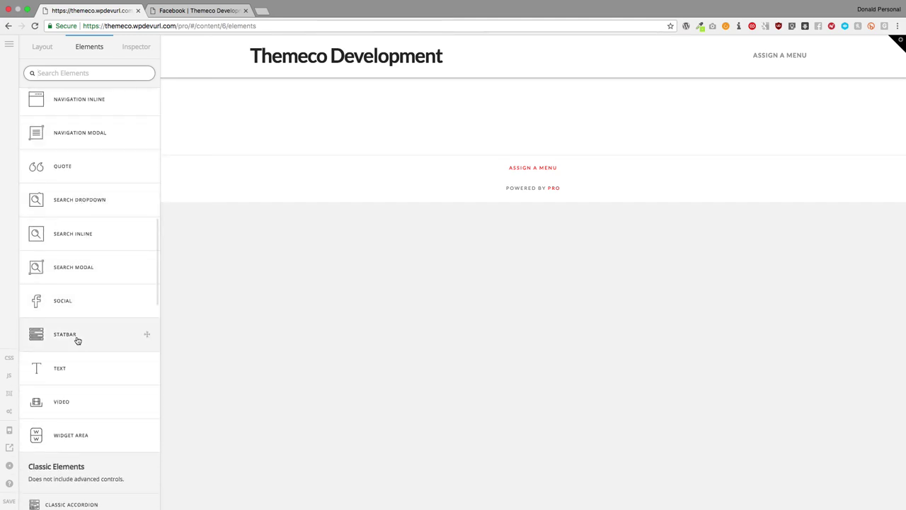
left_click_drag(126, 339, 277, 123)
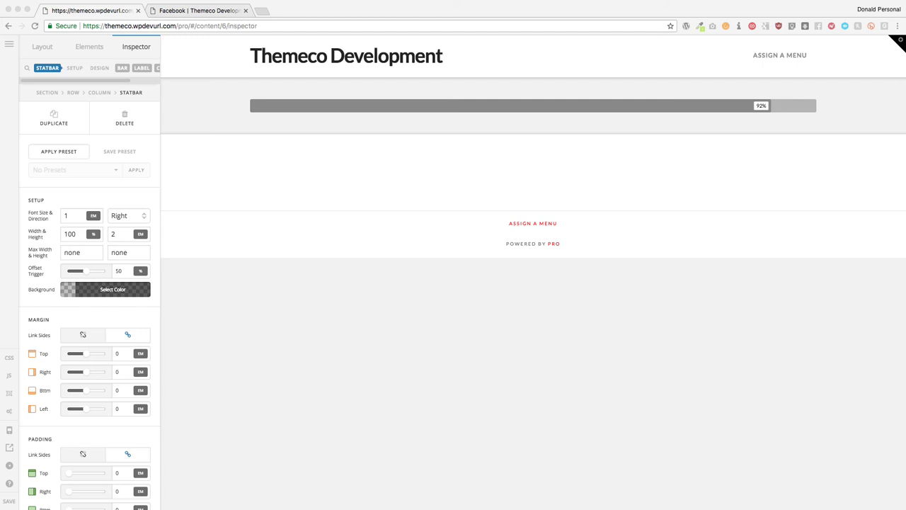
left_click(94, 194)
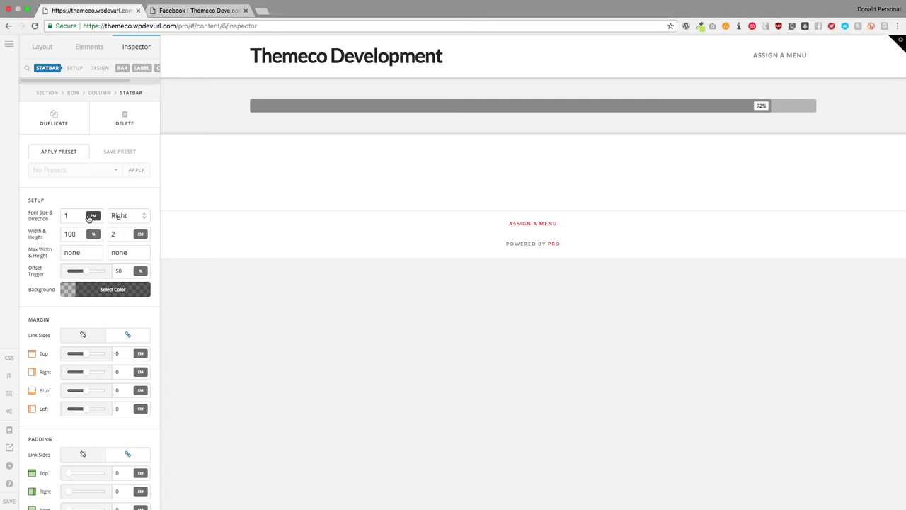
Try the statbar's Up, Down and Left directions, and return it to Right
left_click(121, 216)
left_click(118, 190)
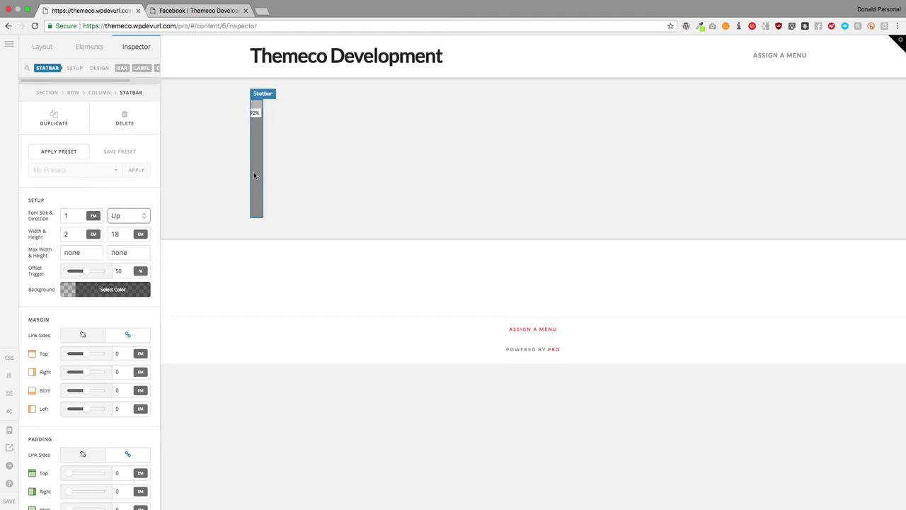
left_click(122, 216)
left_click(123, 227)
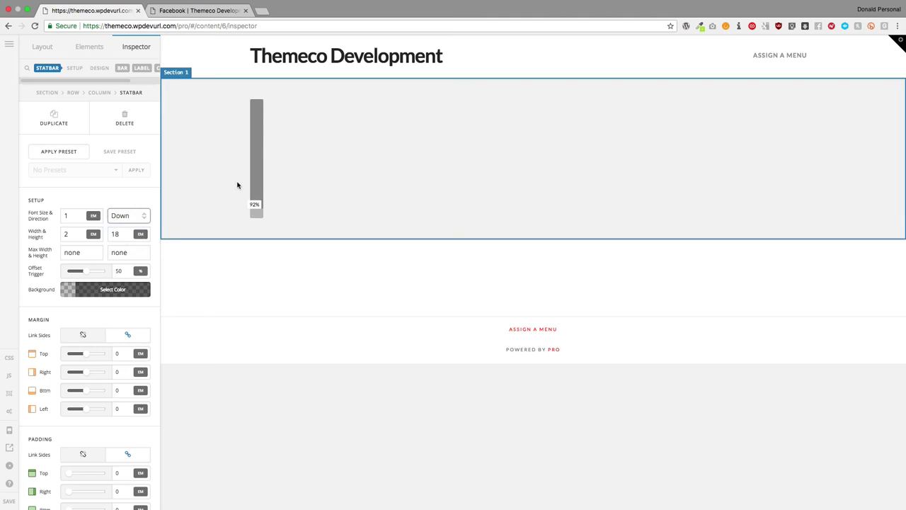
left_click(125, 217)
left_click(121, 225)
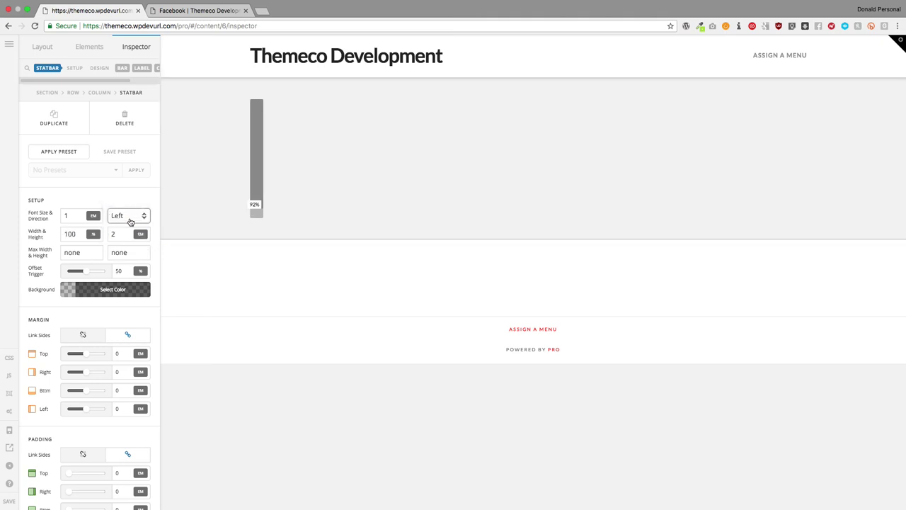
left_click(127, 219)
left_click(121, 225)
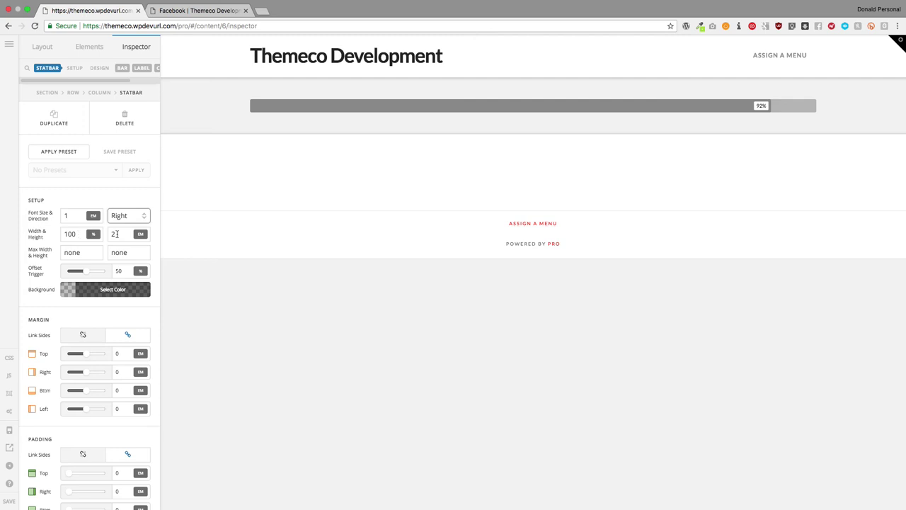
Set the statbar's height to 5 em, keeping its direction set to Right
left_click_drag(117, 233, 108, 238)
type("5")
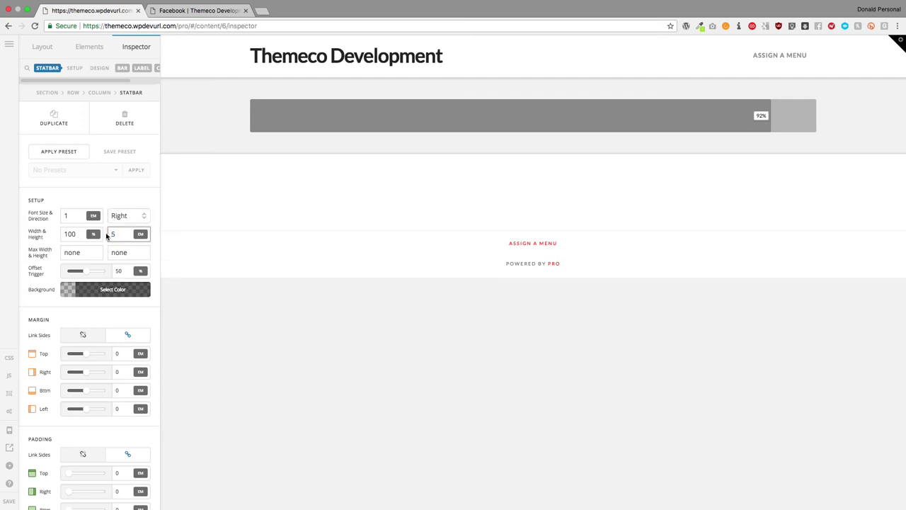
left_click(123, 216)
left_click(124, 216)
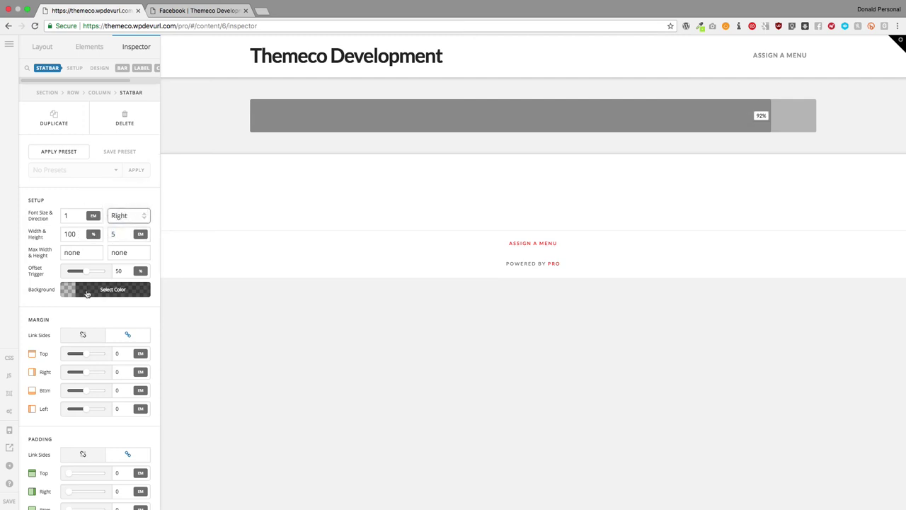
Change the statbar's background color to a fully opaque bright red
left_click(86, 293)
left_click_drag(183, 193, 294, 138)
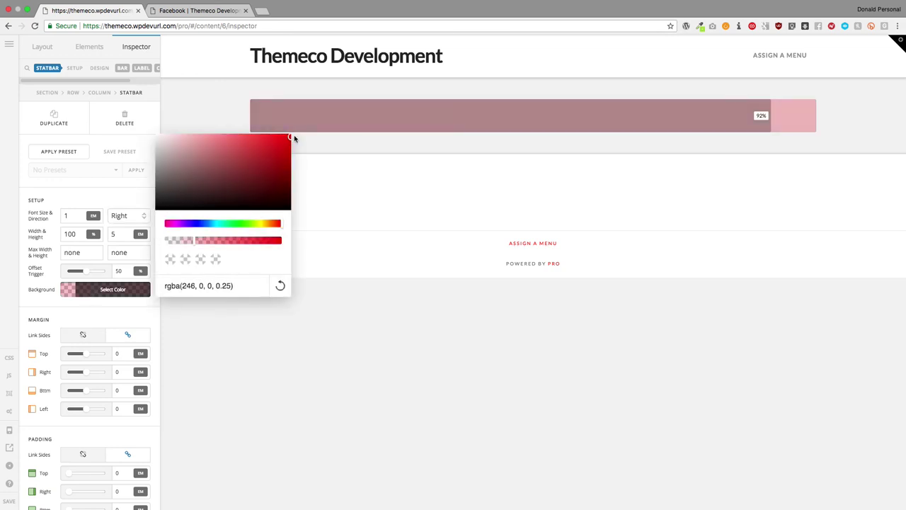
left_click_drag(255, 240, 297, 241)
left_click(107, 207)
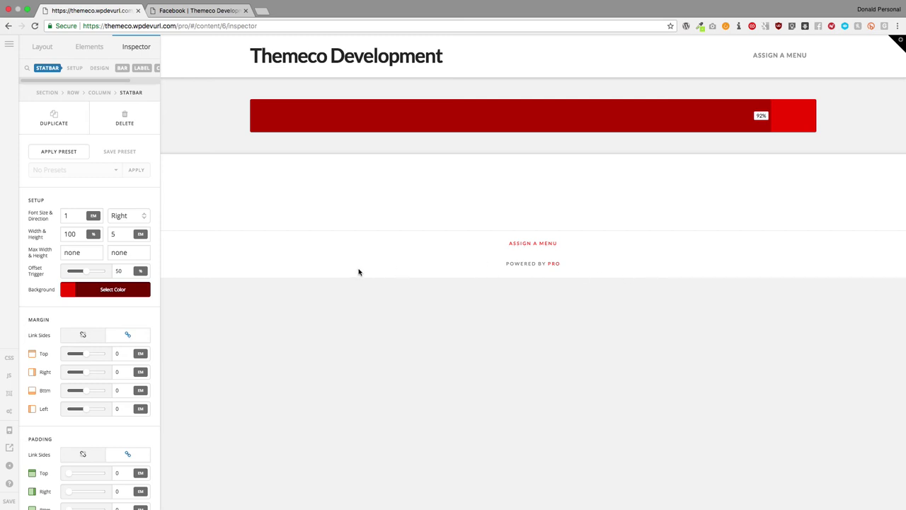
Try offset trigger values of 10% and 100% on the statbar
double_click(126, 272)
type("10")
left_click(113, 311)
double_click(118, 271)
type("100")
left_click(106, 309)
Set the statbar's offset trigger to 75%
left_click_drag(132, 270, 97, 272)
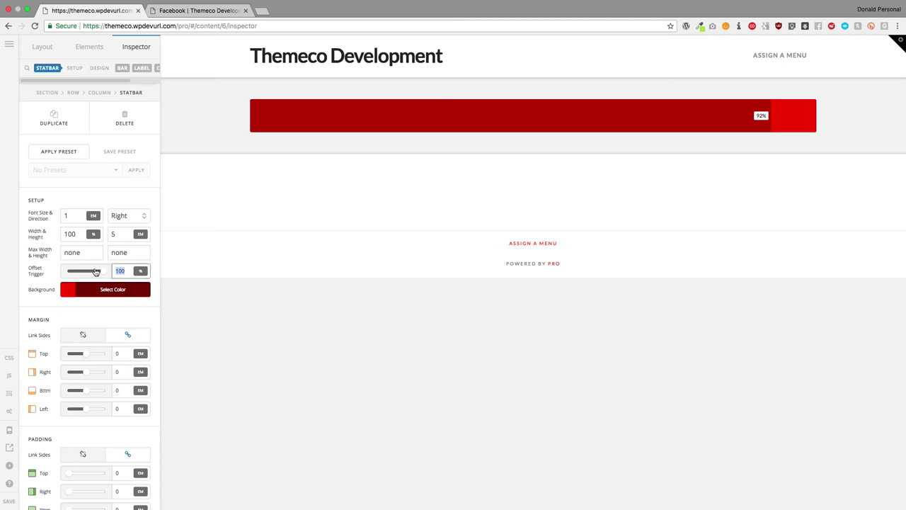
type("75")
left_click(95, 320)
Try a padding of 0.2 em on all sides of the statbar, and reset it to 0
scroll(97, 312, "down", 2)
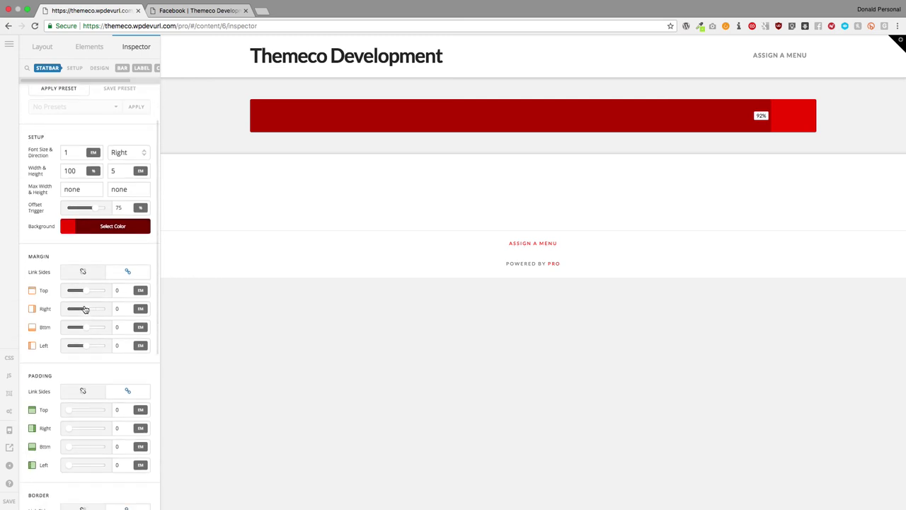
scroll(83, 312, "down", 2)
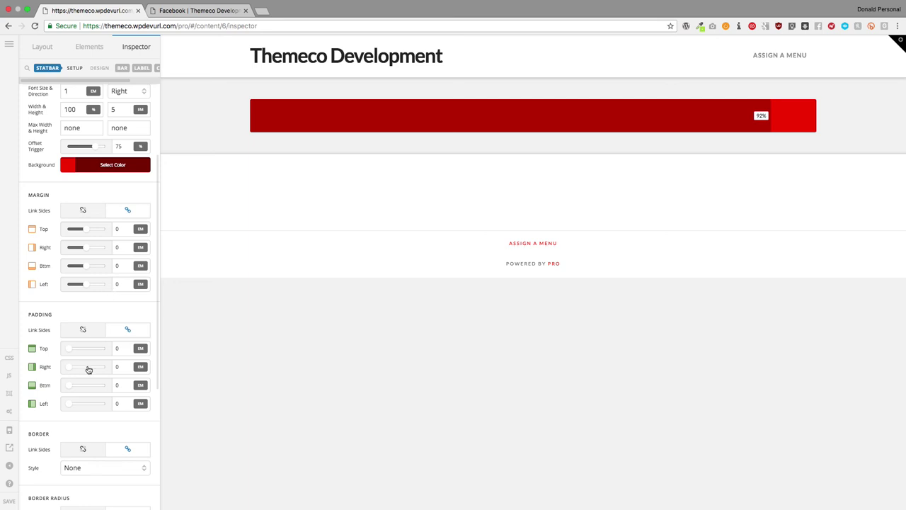
left_click_drag(70, 347, 71, 347)
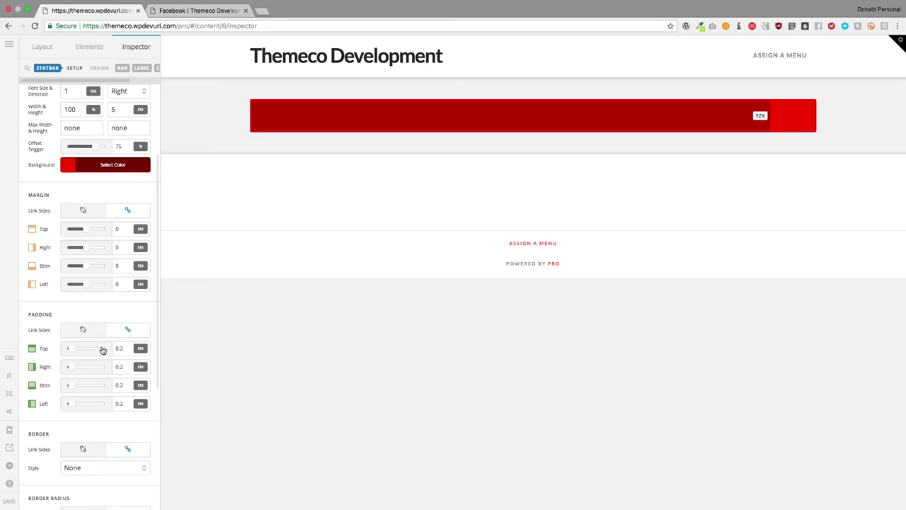
left_click_drag(71, 348, 48, 352)
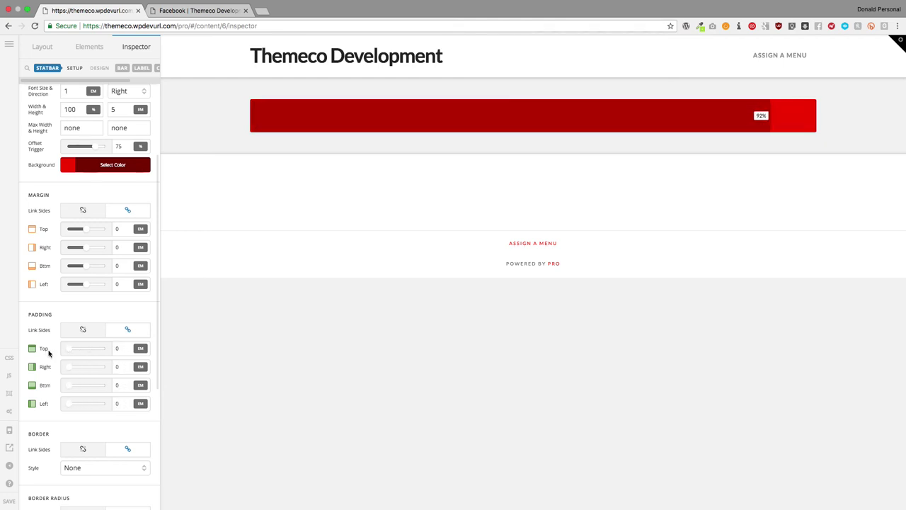
scroll(48, 353, "down", 5)
scroll(54, 334, "down", 2)
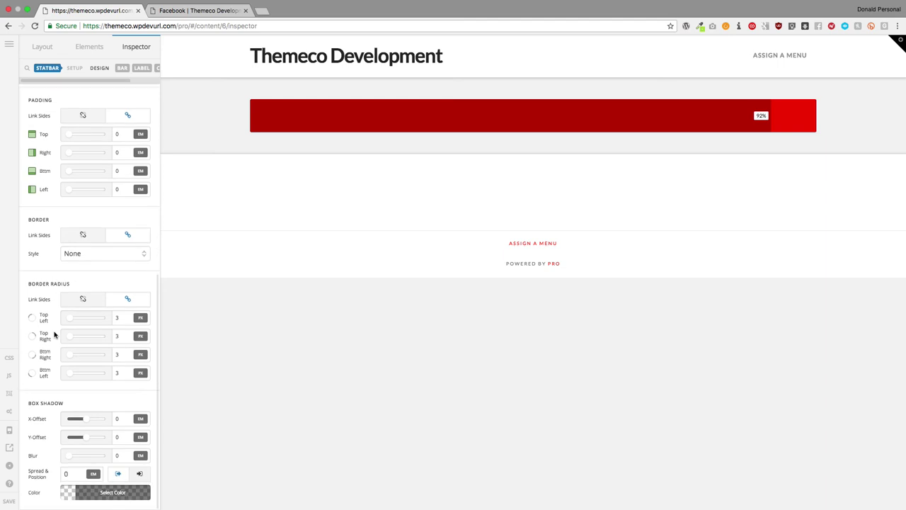
Try a border radius of 88 px on all corners of the statbar, and set it to 0
left_click_drag(67, 318, 100, 322)
scroll(99, 323, "up", 10)
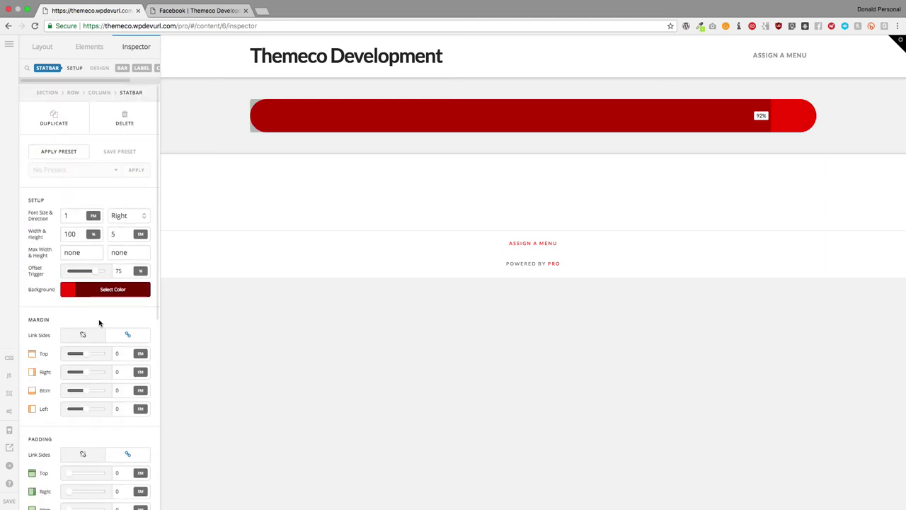
scroll(99, 323, "down", 10)
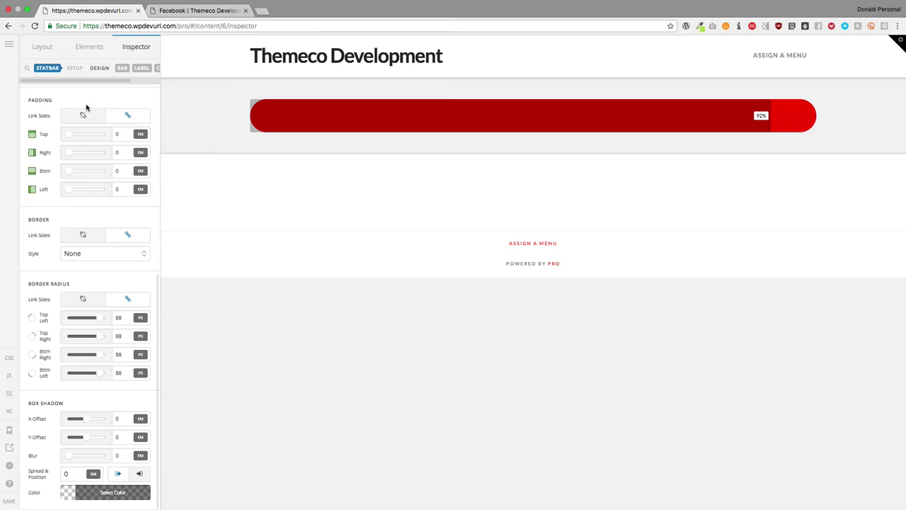
scroll(92, 273, "up", 10)
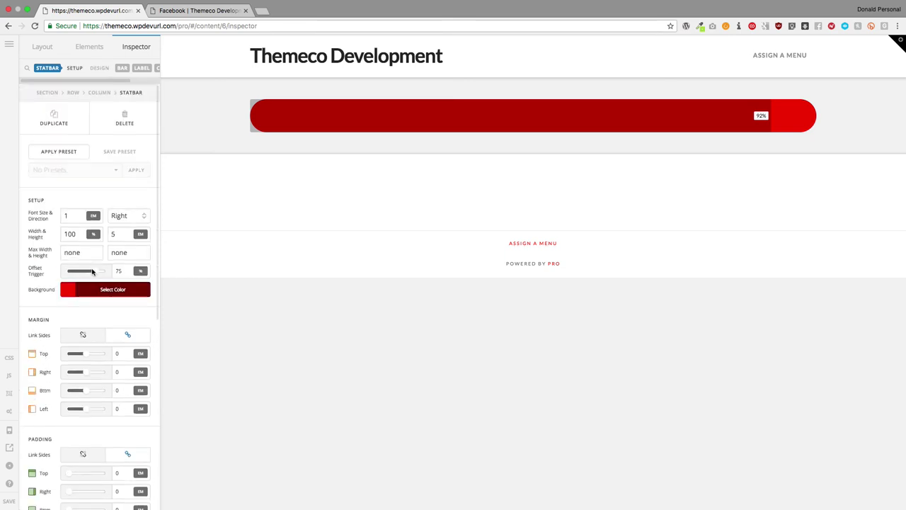
scroll(141, 67, "right", 2)
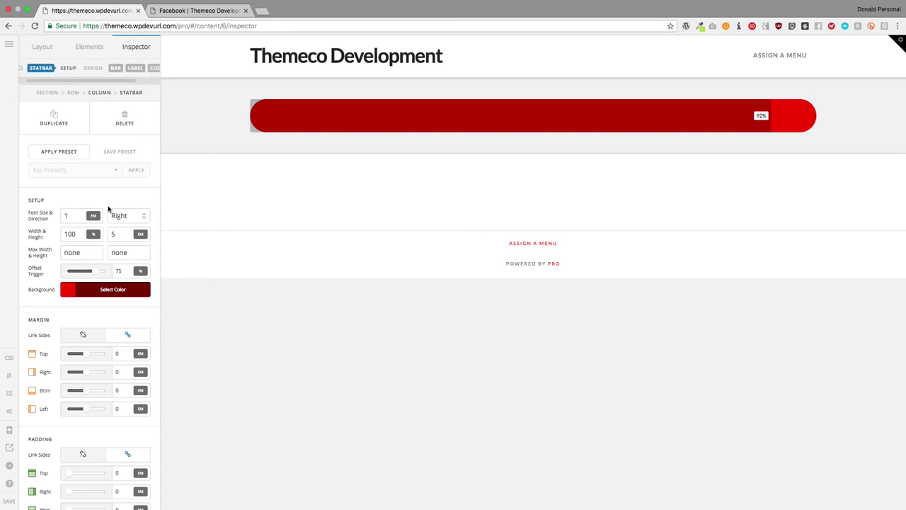
scroll(85, 409, "down", 10)
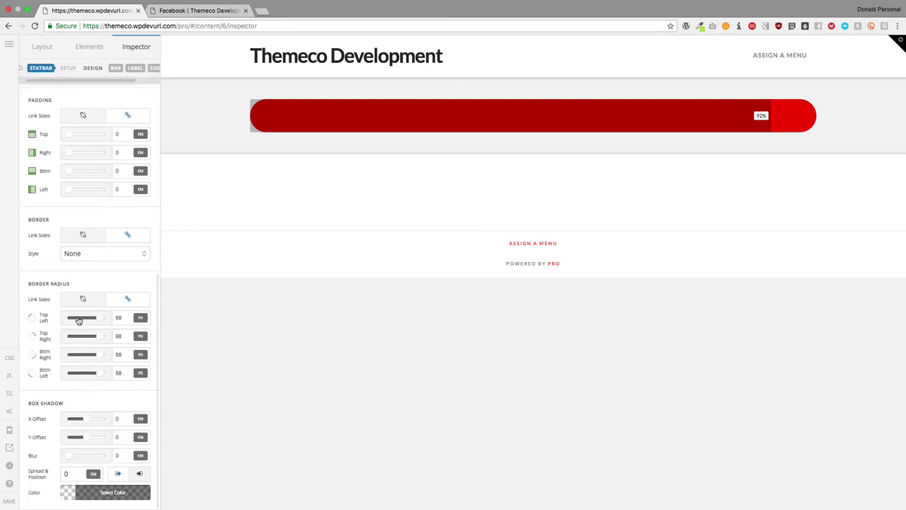
left_click_drag(78, 321, 68, 319)
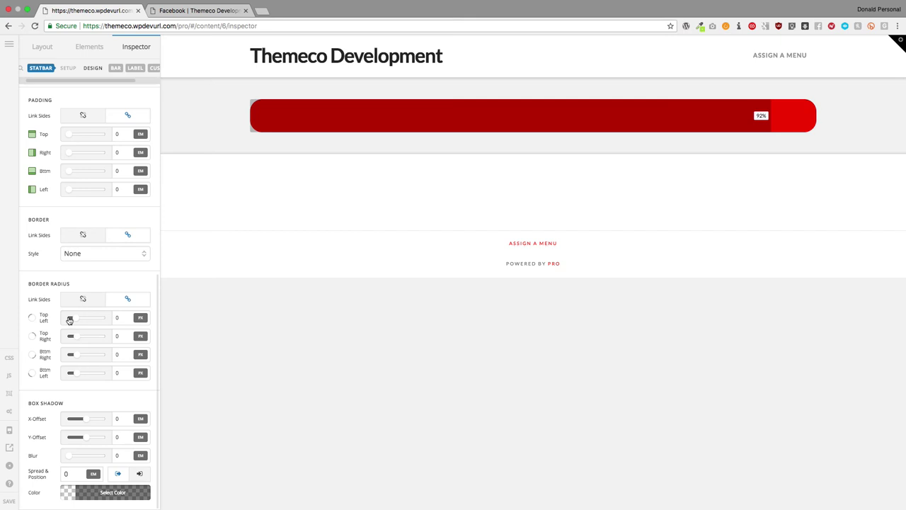
scroll(85, 293, "up", 10)
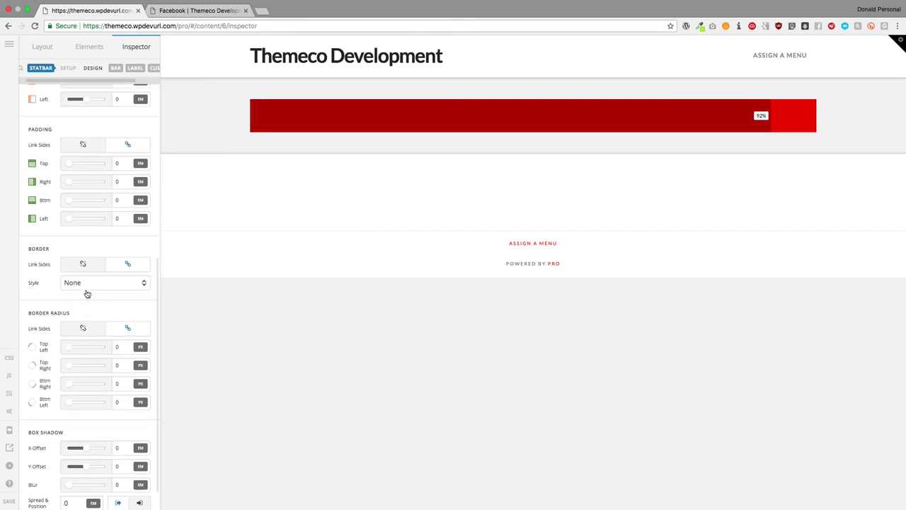
Try lengths of 35% and 26% for the statbar's inner bar
left_click(113, 68)
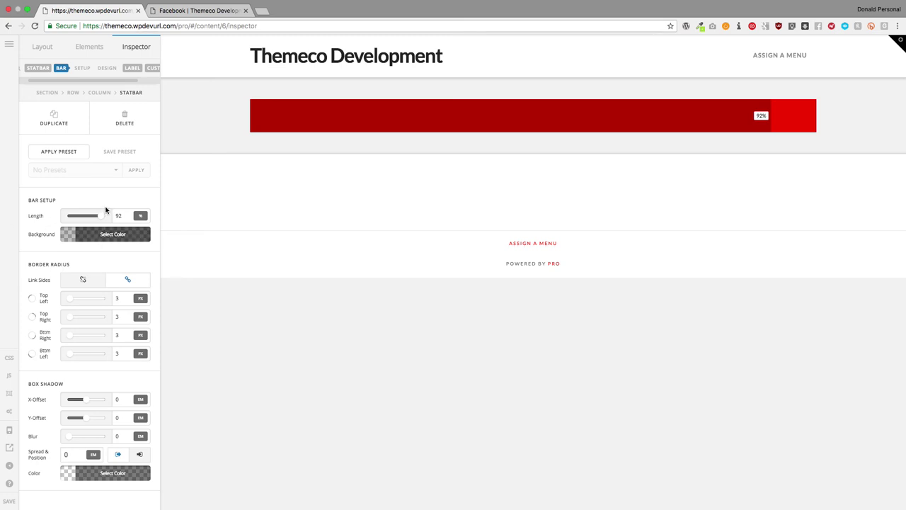
left_click_drag(103, 215, 81, 218)
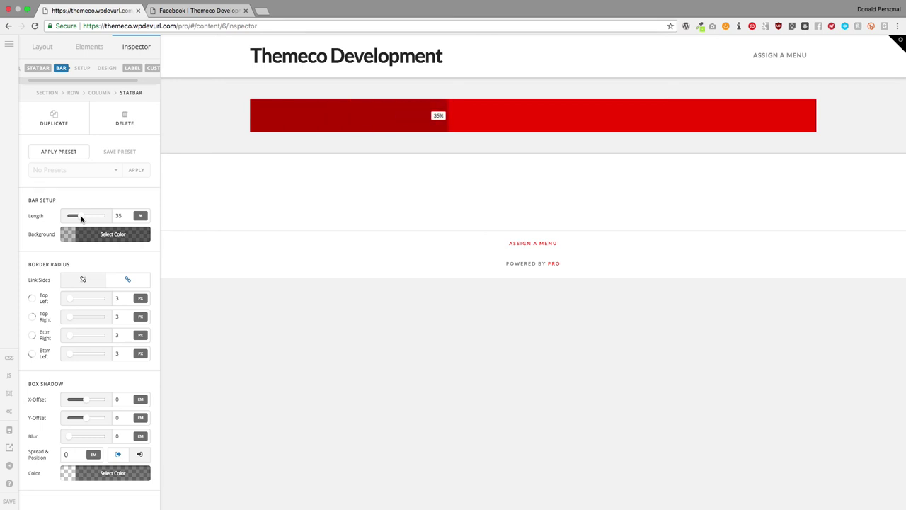
left_click_drag(82, 220, 78, 219)
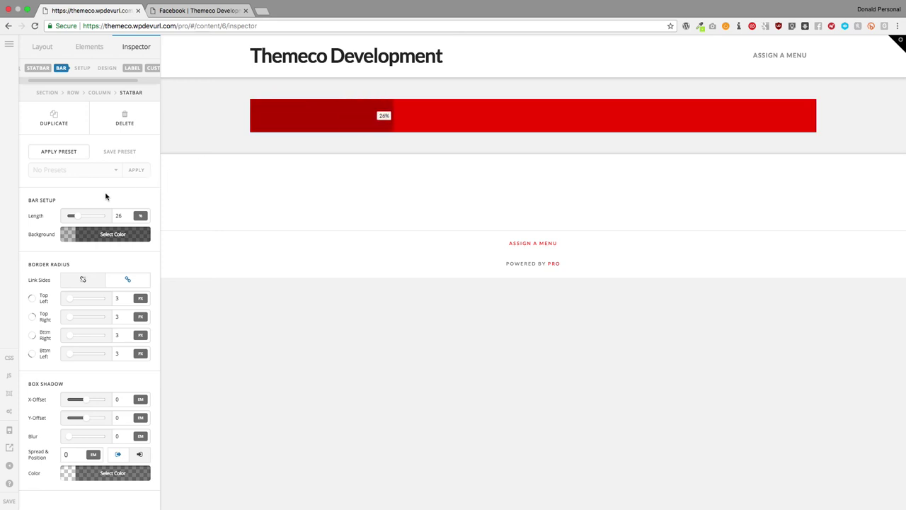
Round only the inner bar's right corners to 100 px, with the left corners at 0, and set its length to 64%
mouse_move(73, 301)
left_mouse_down()
mouse_move(87, 303)
mouse_move(67, 305)
mouse_move(99, 303)
mouse_move(60, 305)
left_mouse_up()
left_click(84, 281)
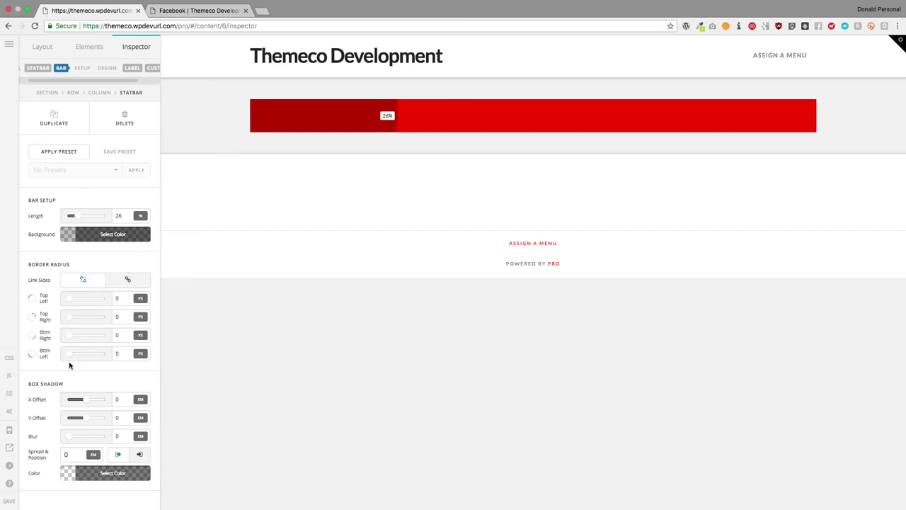
left_click_drag(71, 338, 130, 335)
left_click_drag(69, 318, 148, 318)
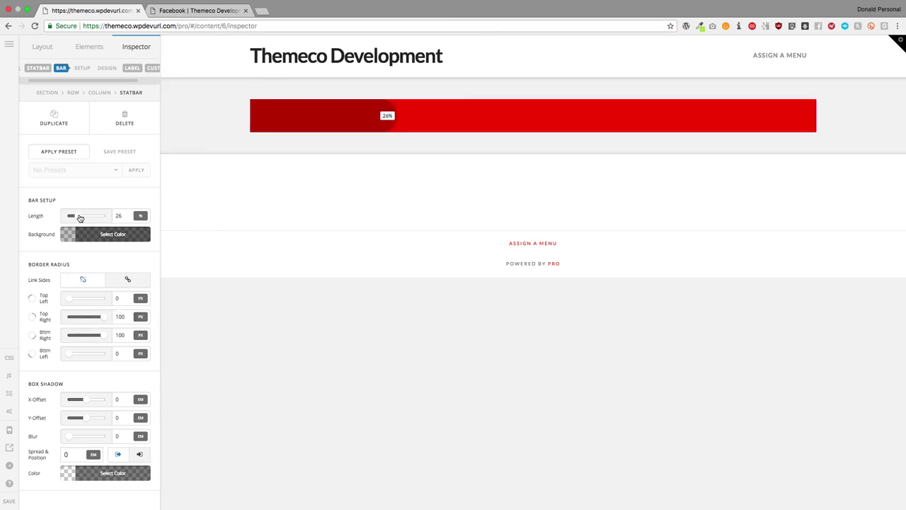
left_click_drag(76, 216, 93, 216)
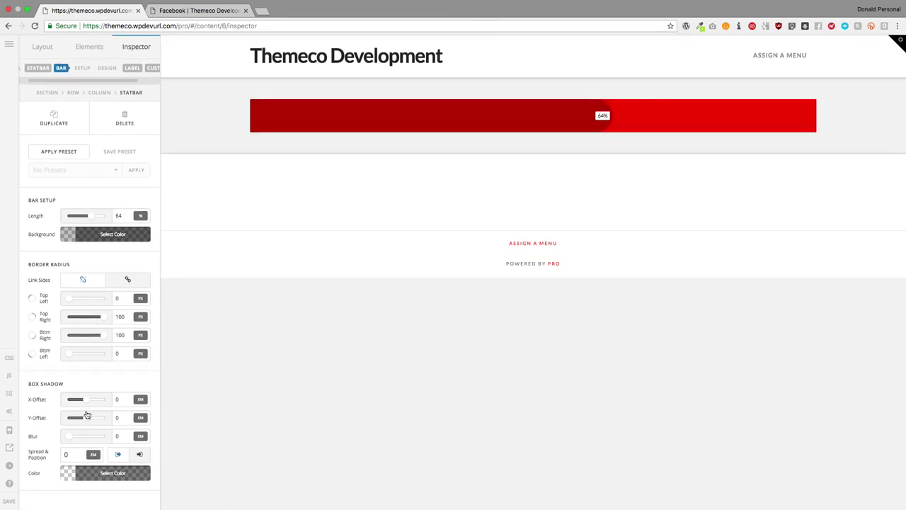
Toggle the statbar's label off and back on, and set its custom text to "300 Packages Delivered"
left_click(131, 69)
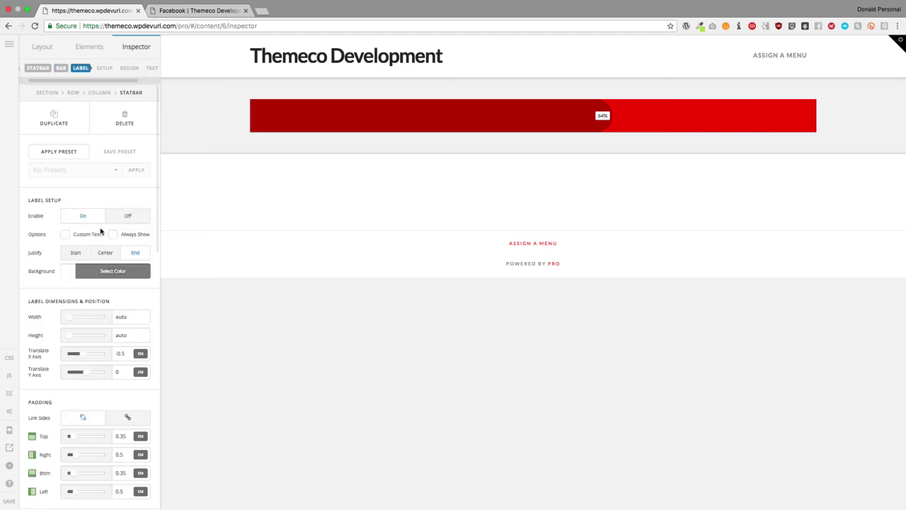
left_click(118, 218)
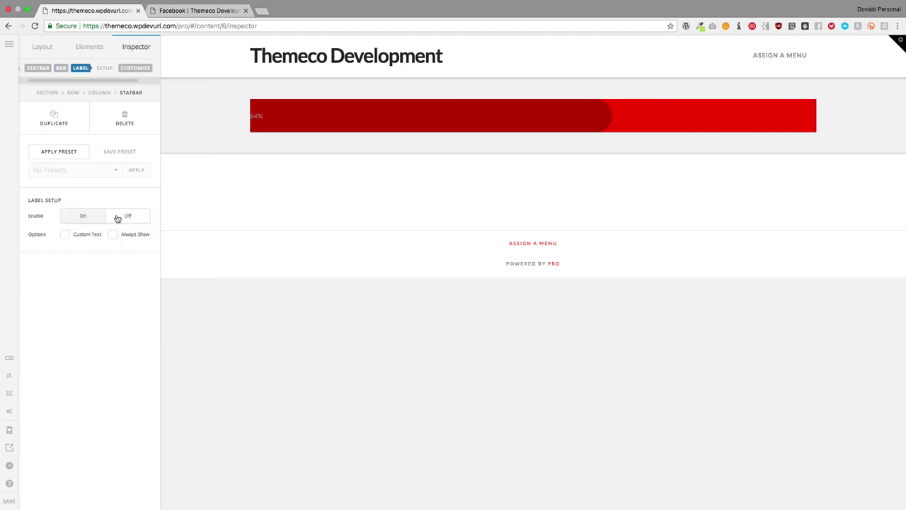
left_click(64, 235)
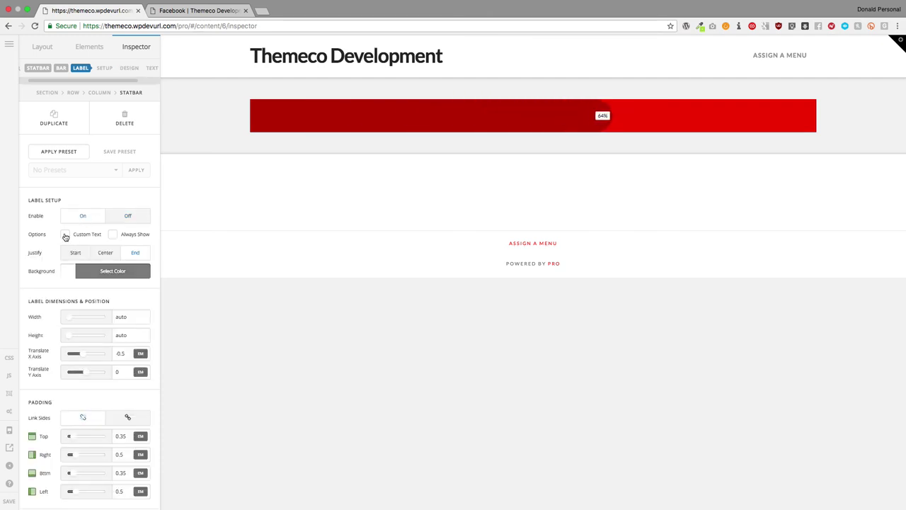
left_click(87, 253)
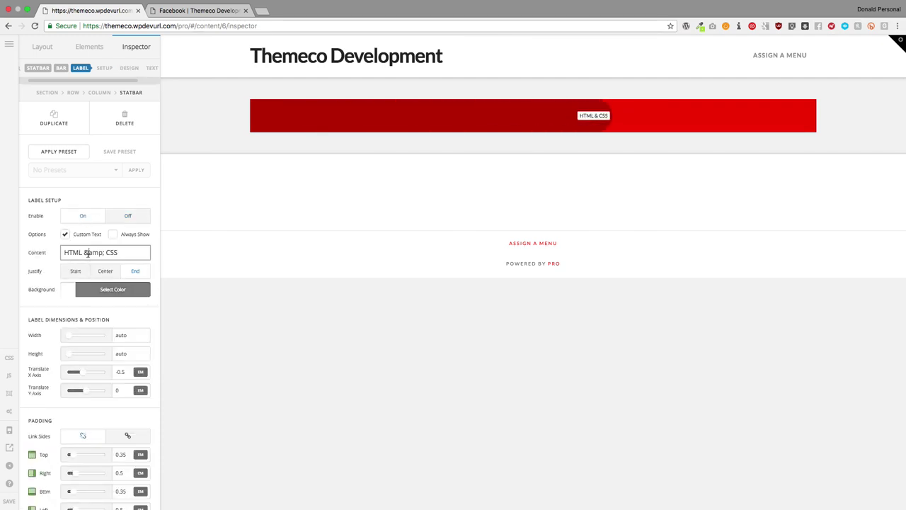
key("super+a")
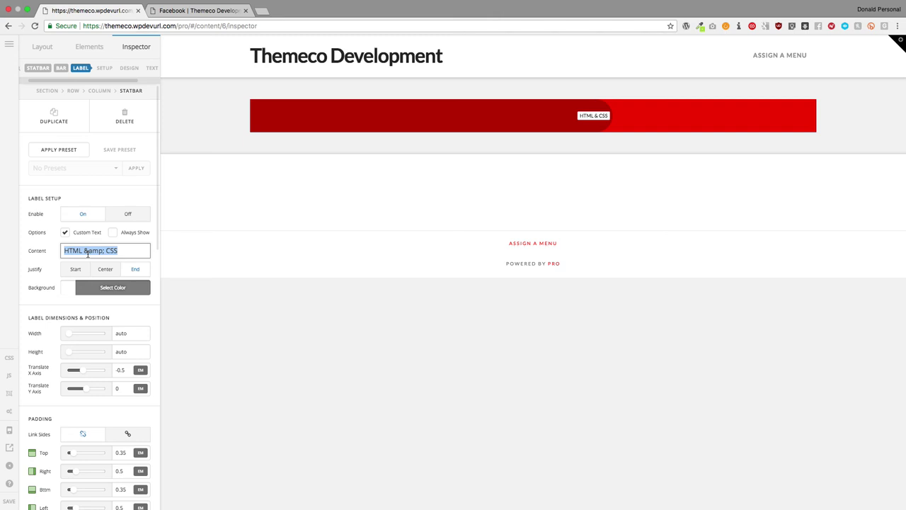
type("300 Packages Delivered")
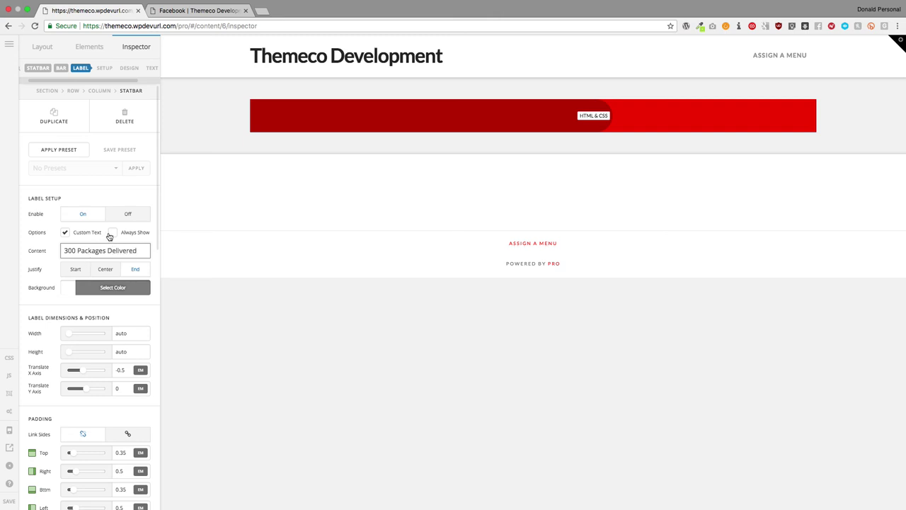
left_click(107, 310)
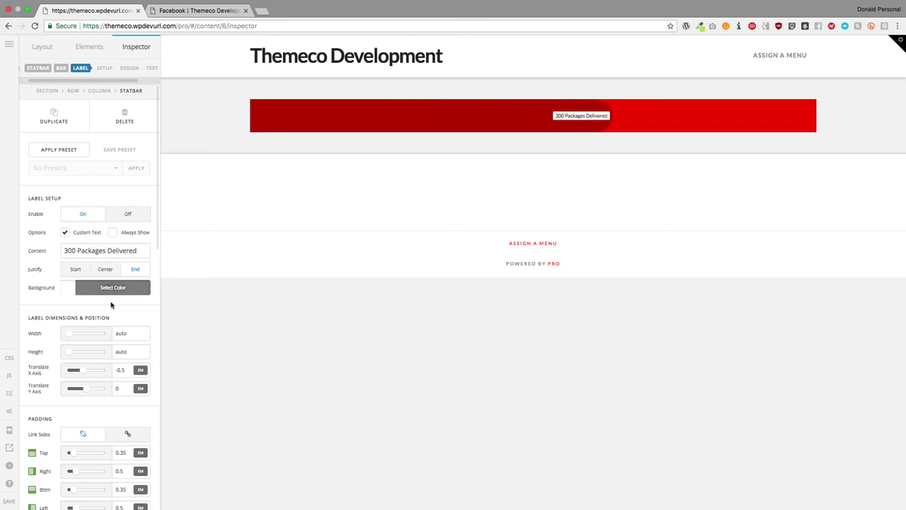
Try the Start and Center justifications for the label, and return it to End
left_click(74, 269)
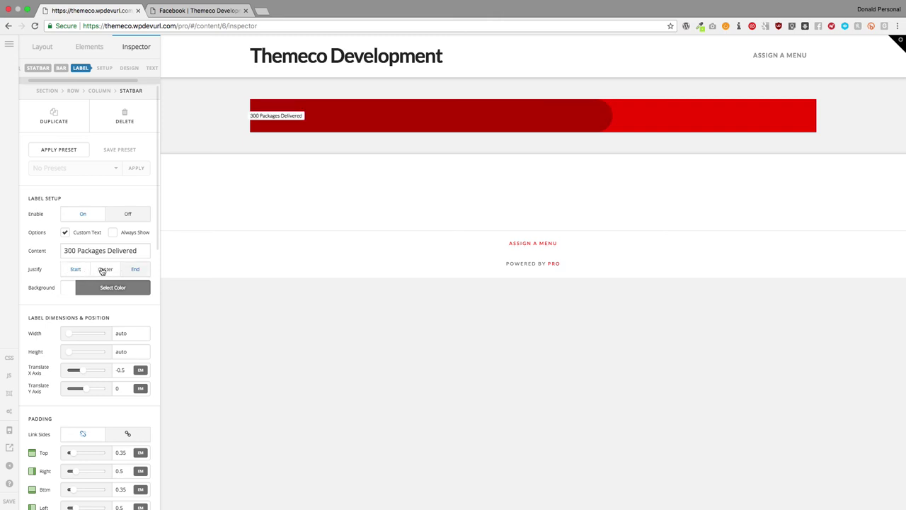
left_click(103, 269)
left_click(136, 269)
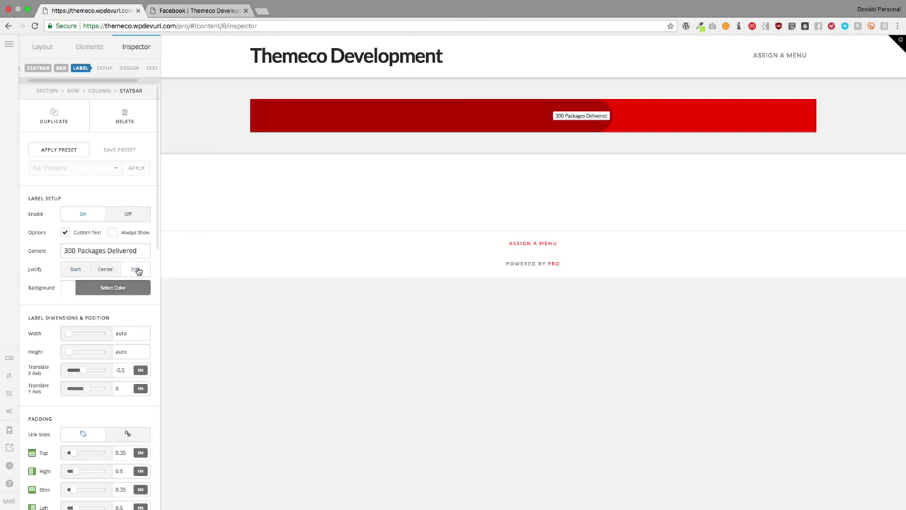
Change the label's background color to black and make it fully transparent
left_click(113, 287)
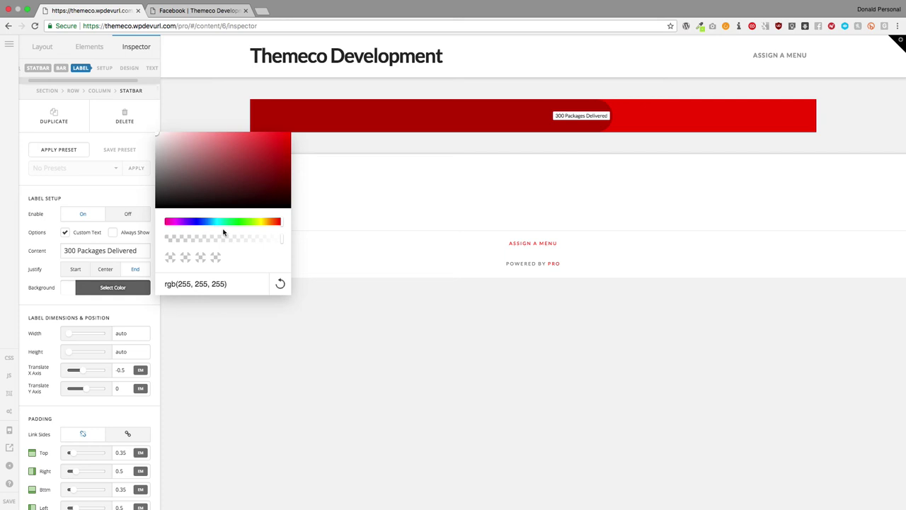
left_click_drag(224, 239, 160, 241)
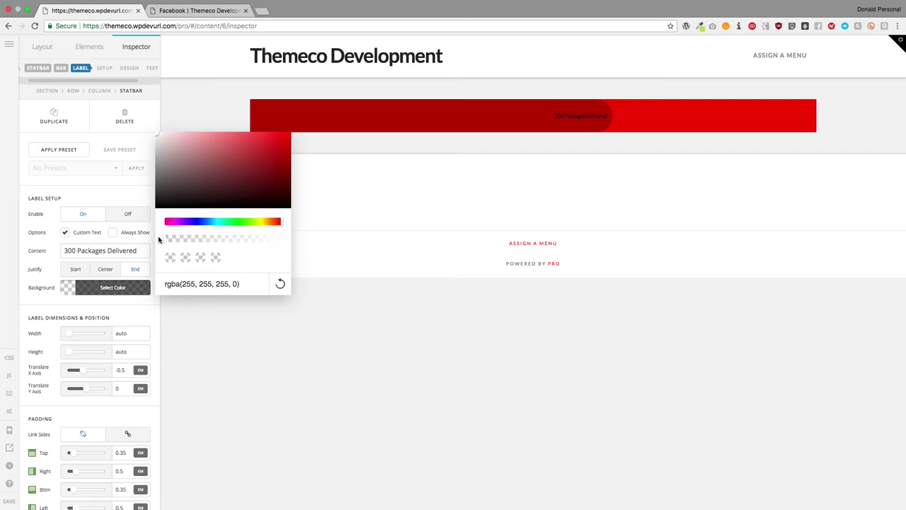
left_click_drag(186, 185, 157, 211)
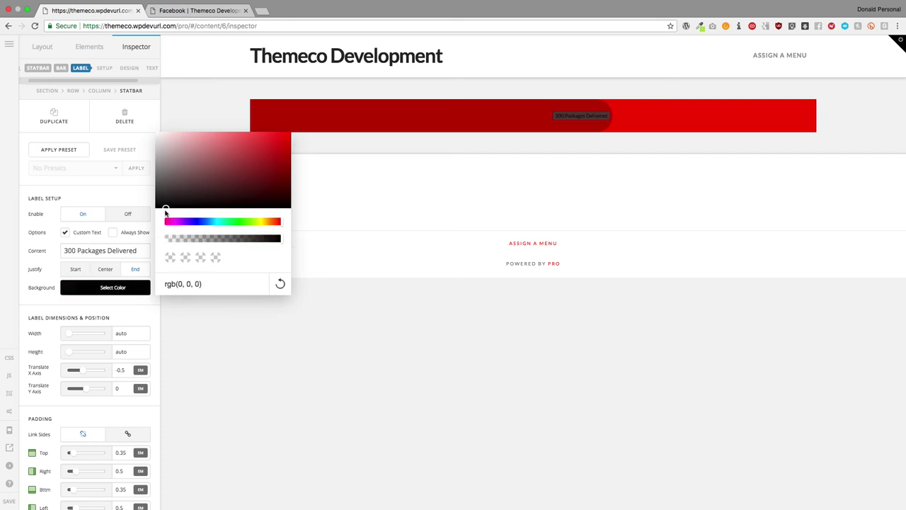
left_click(147, 218)
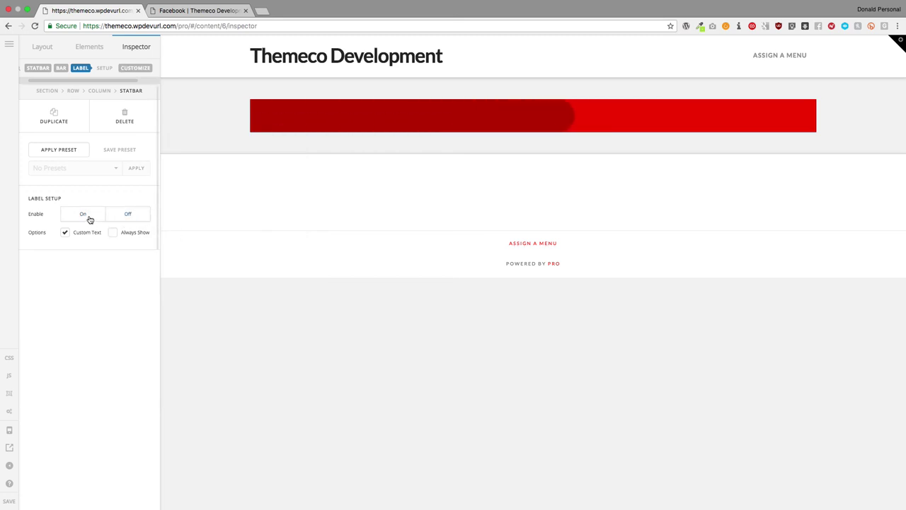
left_click(116, 288)
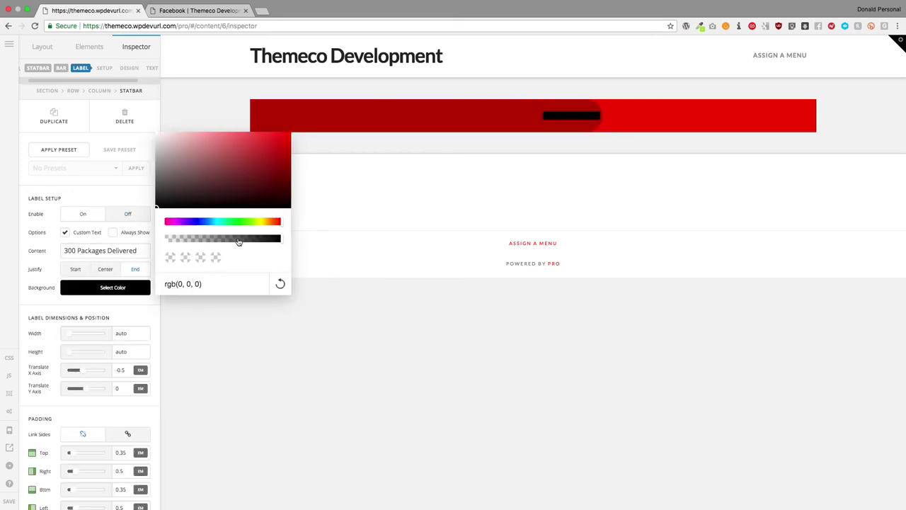
left_click_drag(238, 241, 158, 239)
left_click(115, 319)
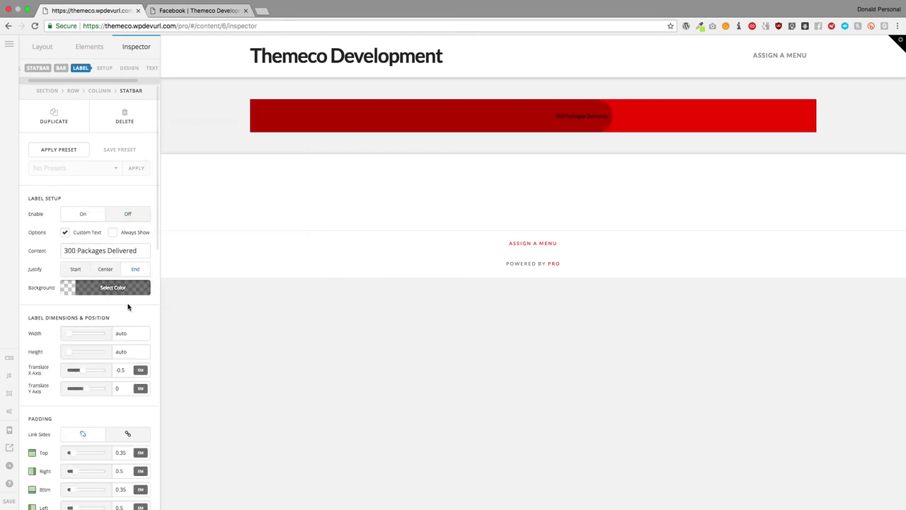
scroll(128, 304, "down", 2)
scroll(128, 305, "up", 2)
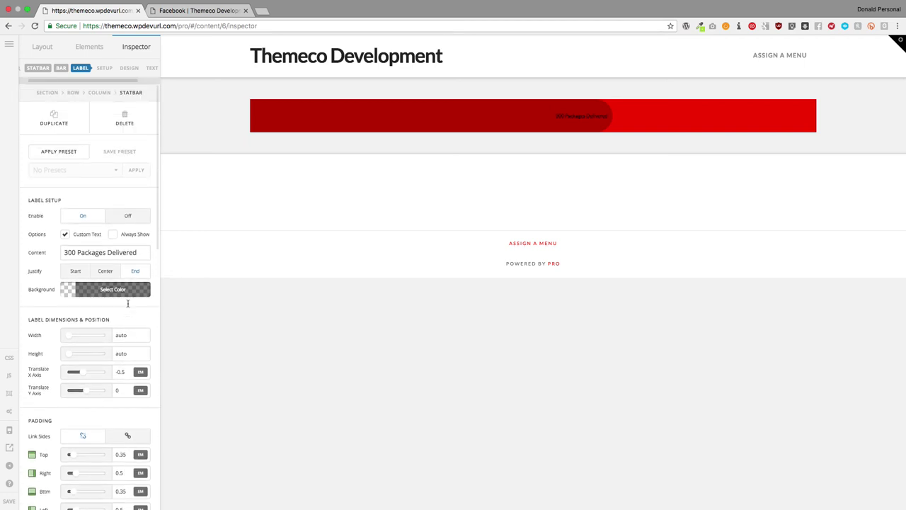
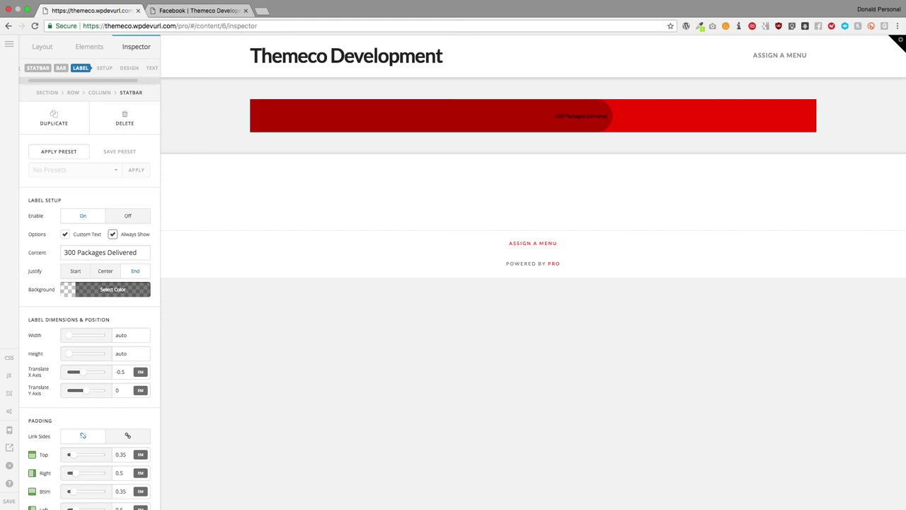
Try a label width of 200 px, and reset it to auto
scroll(52, 338, "down", 3)
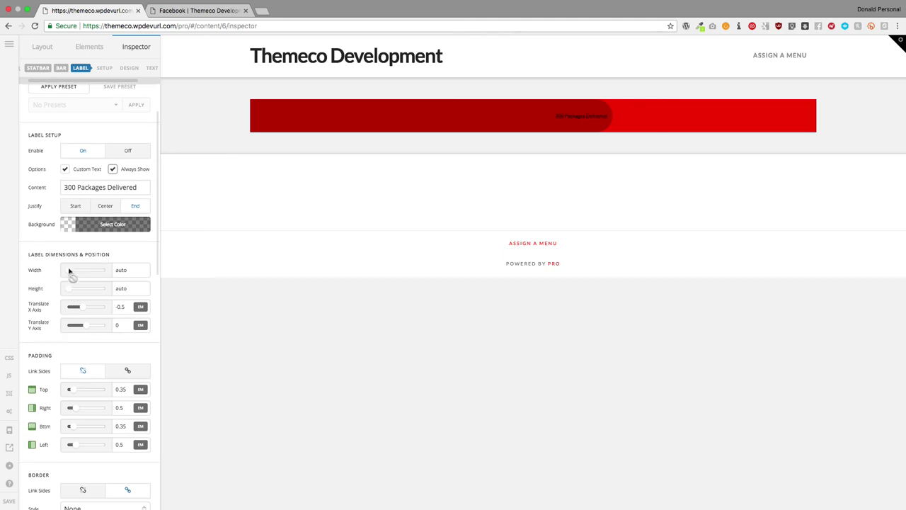
double_click(134, 270)
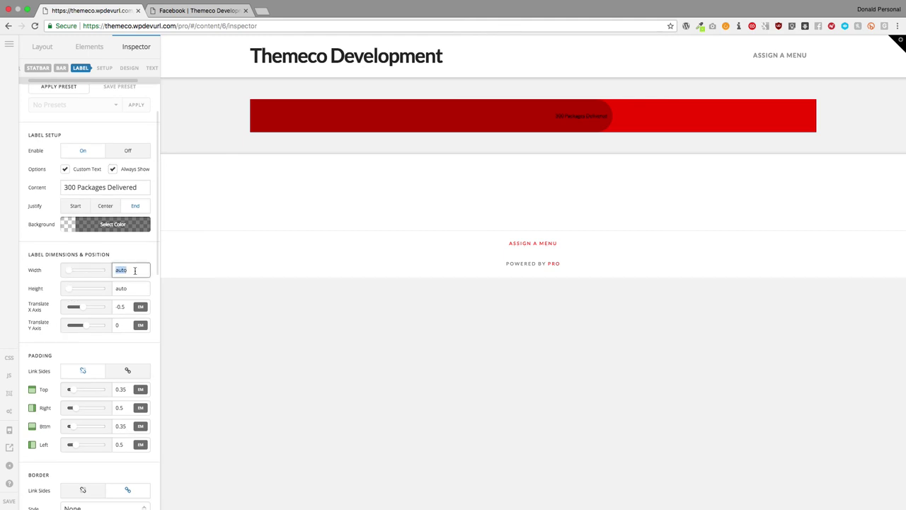
type("200px")
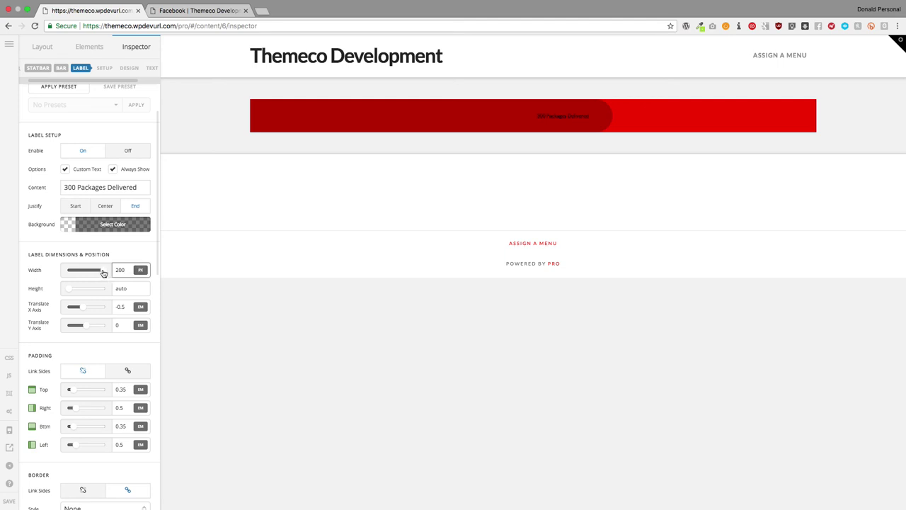
mouse_move(103, 273)
left_mouse_down()
mouse_move(83, 271)
mouse_move(102, 272)
left_mouse_up()
type("uto")
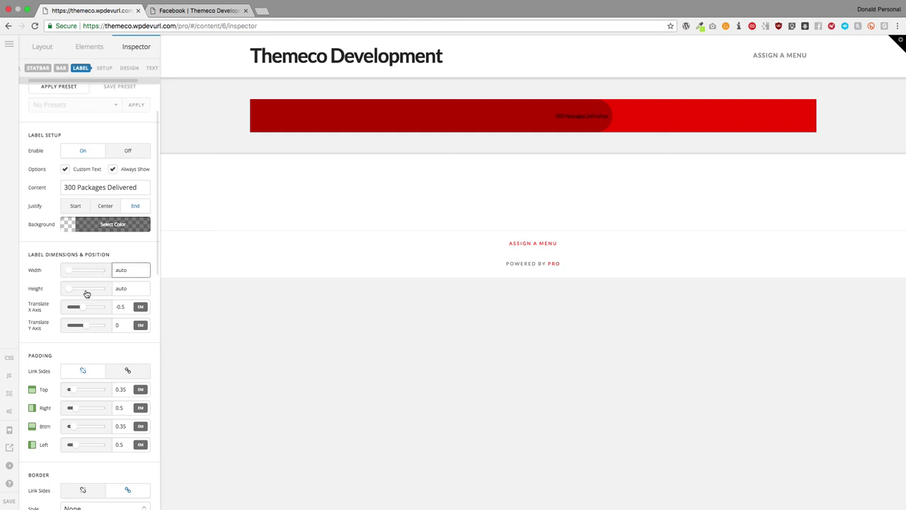
Offset the label by 0.75 em on the X axis and 1.75 em on the Y axis
left_click_drag(86, 308, 65, 329)
left_click_drag(92, 330, 97, 330)
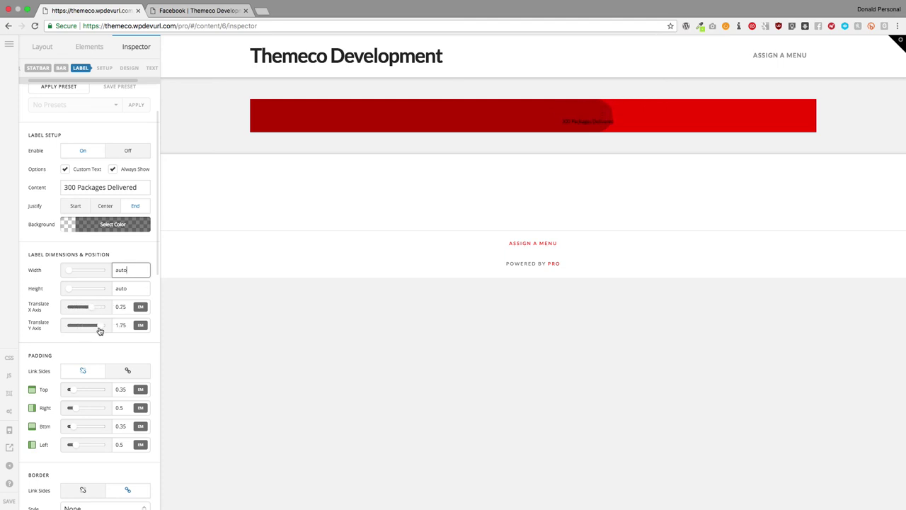
Set the Statbar label's font size to 2 em
scroll(75, 343, "down", 3)
scroll(75, 343, "down", 2)
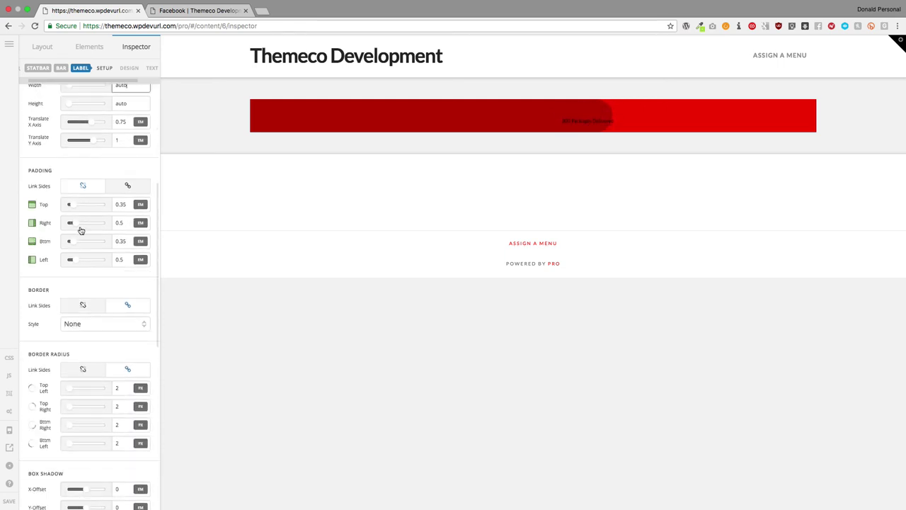
scroll(100, 297, "down", 9)
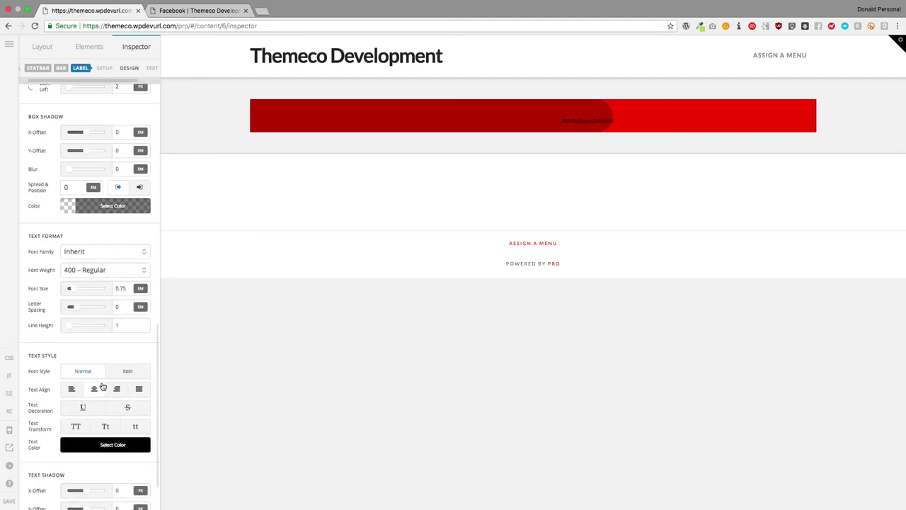
left_click_drag(126, 287, 116, 288)
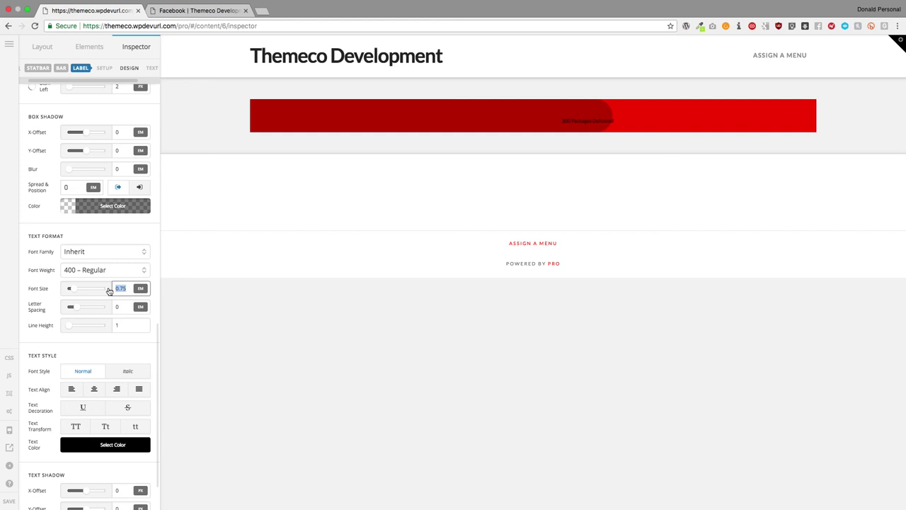
type("2")
Reset the label's X and Y axis translation to 0 em
scroll(115, 280, "up", 10)
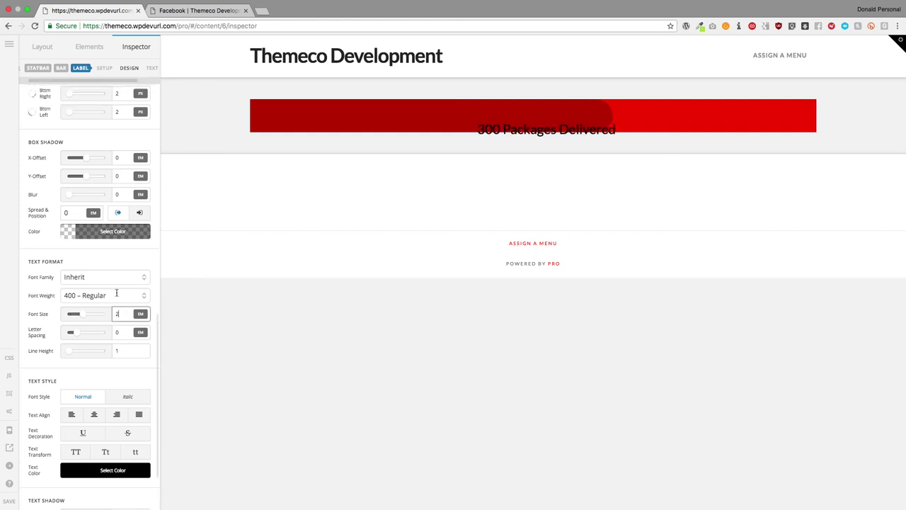
scroll(117, 267, "up", 5)
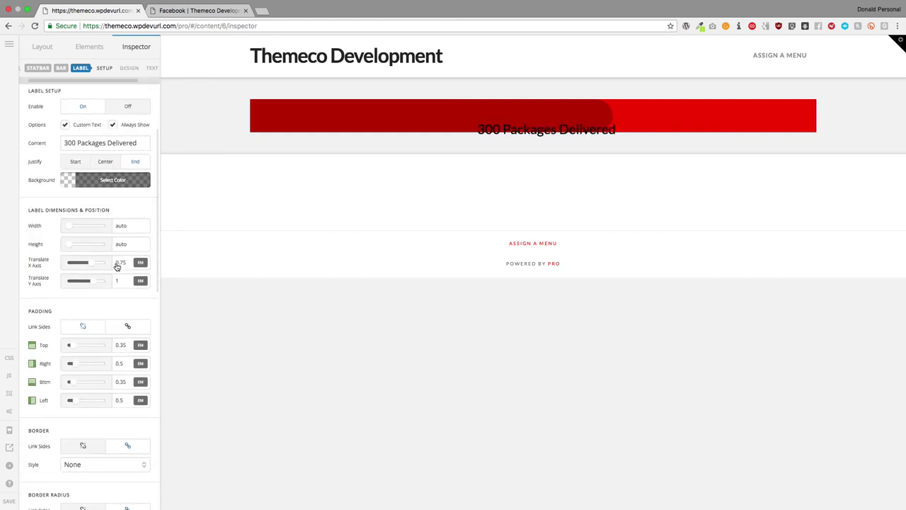
double_click(121, 274)
type("0")
key("Tab")
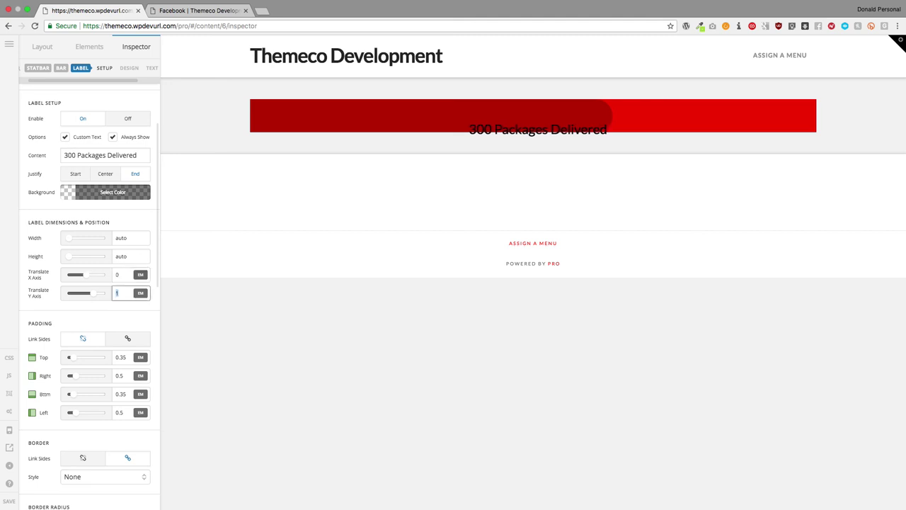
type("0")
Change the label's text color to white, rgb(255, 255, 255)
scroll(117, 280, "down", 12)
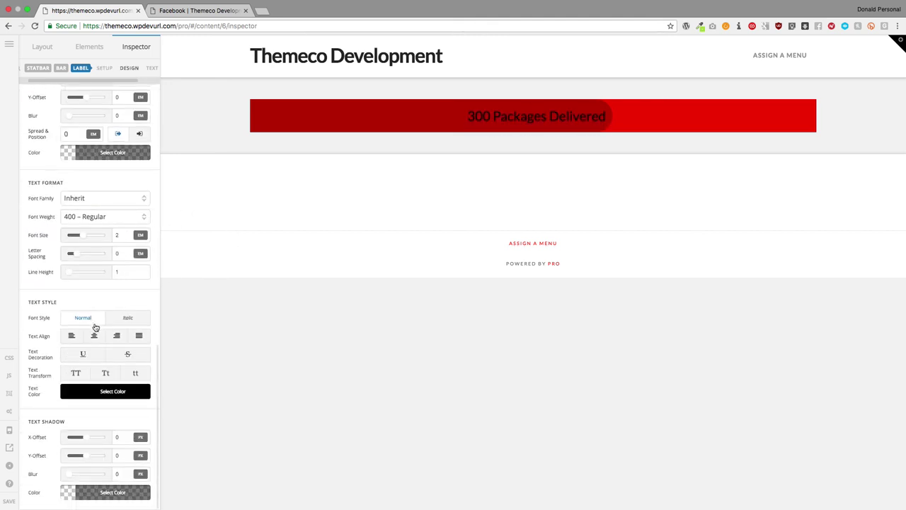
left_click(104, 391)
left_click_drag(164, 259, 132, 275)
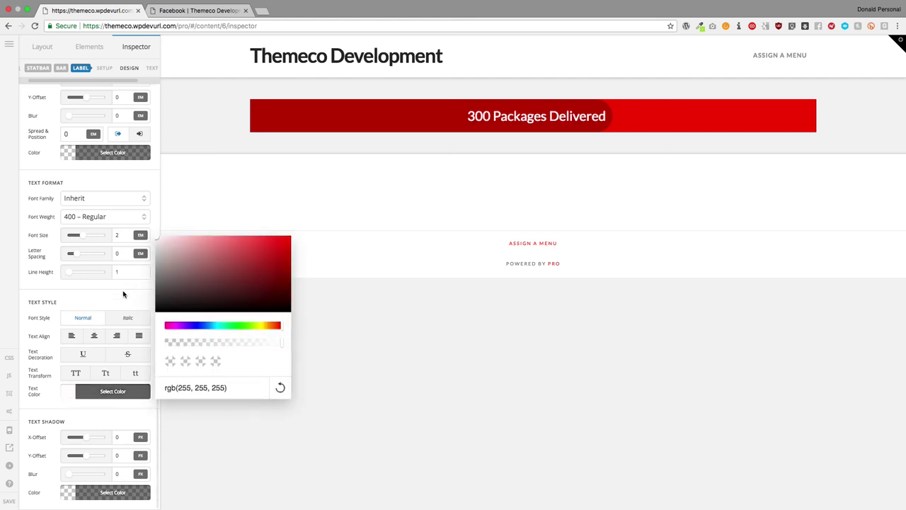
left_click(120, 294)
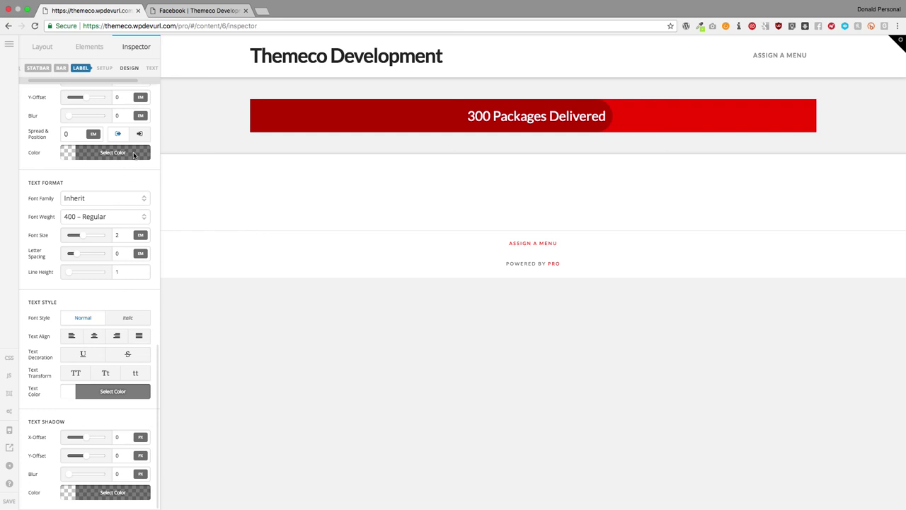
Bring up the Statbar's customization settings, and delete the Statbar element from the page
scroll(128, 69, "right", 3)
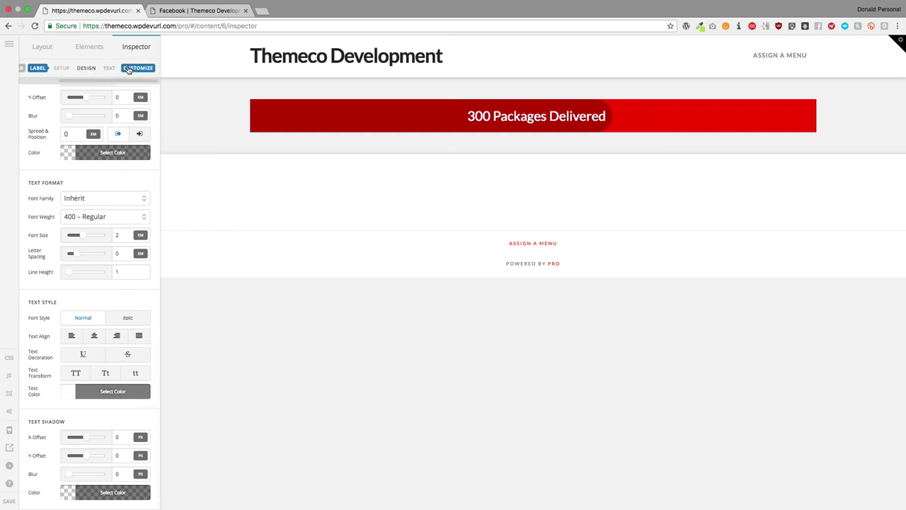
left_click(128, 69)
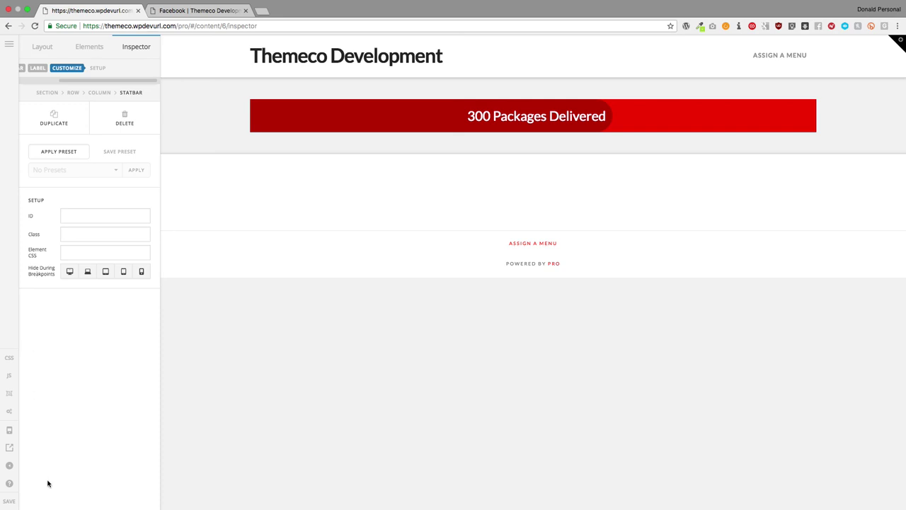
left_click(123, 121)
left_click(124, 120)
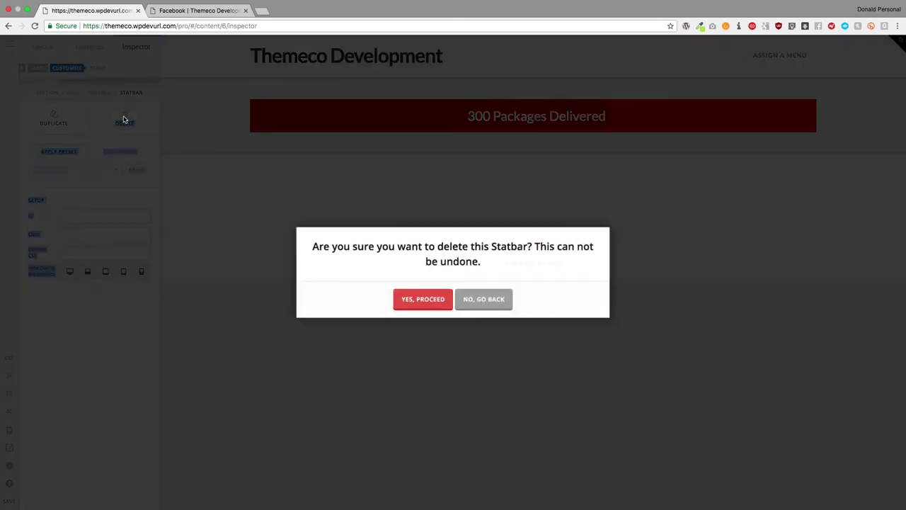
left_click(422, 297)
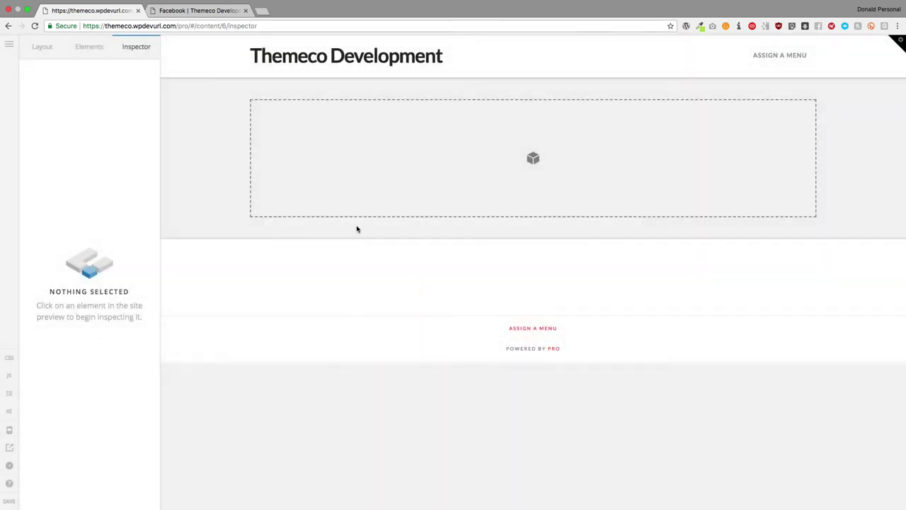
Add a Text element to the empty column
left_click(89, 46)
scroll(83, 361, "down", 10)
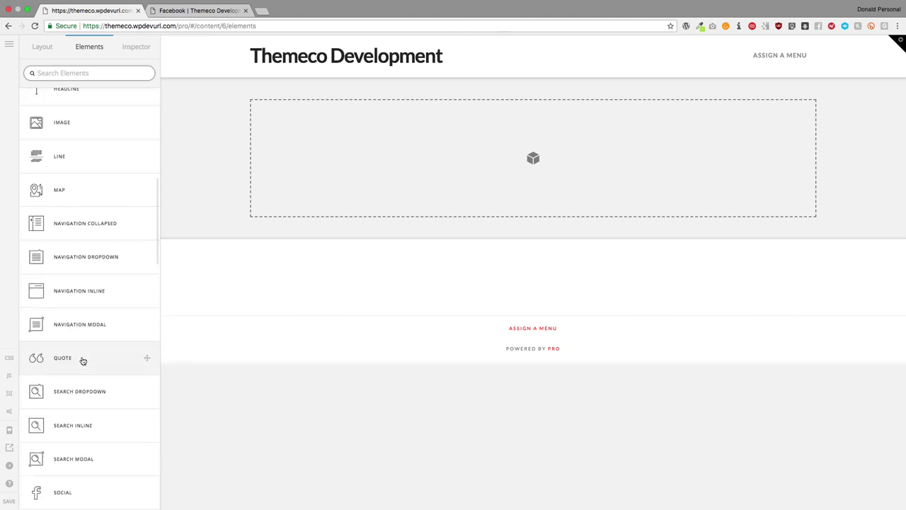
scroll(83, 361, "down", 5)
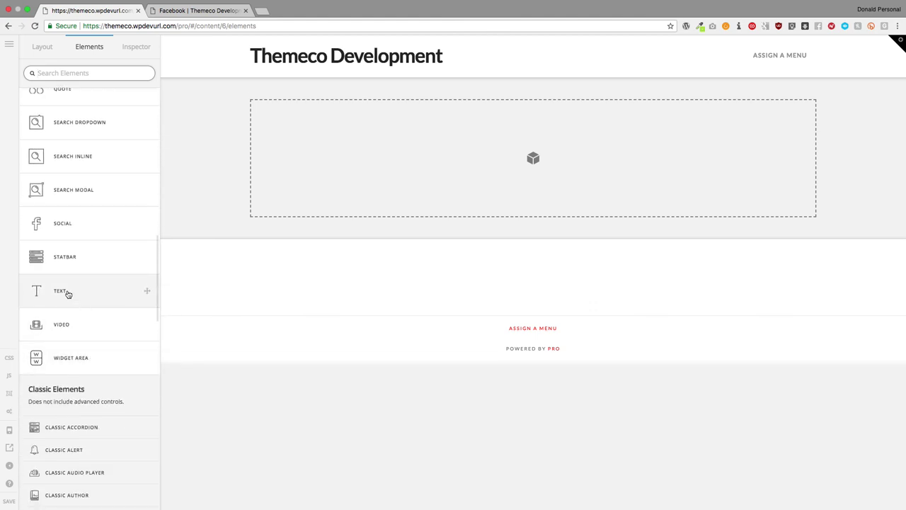
left_click_drag(68, 293, 354, 165)
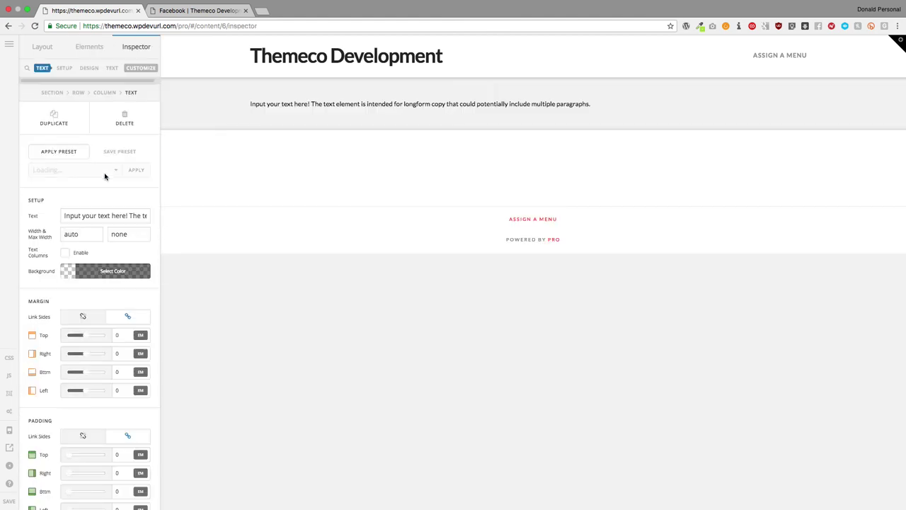
Open the Text element's content for editing in rich text mode instead of HTML
left_click(96, 216)
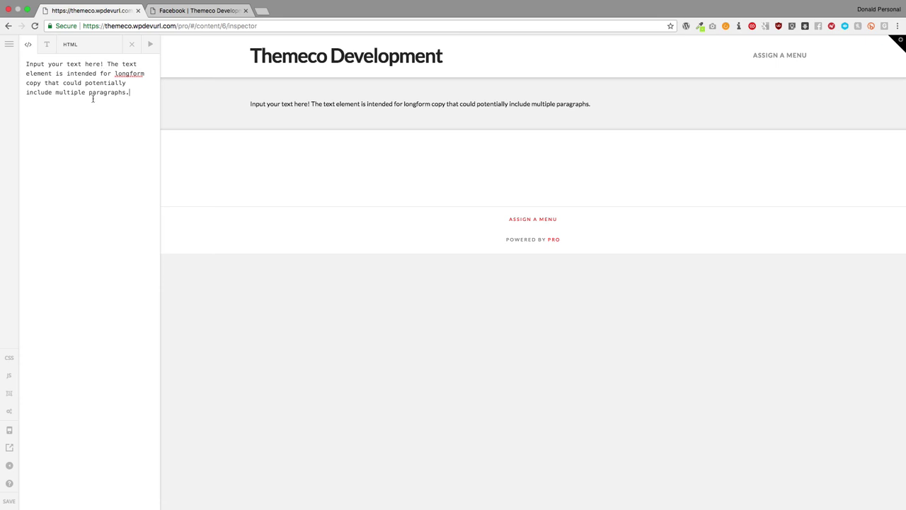
left_click(48, 44)
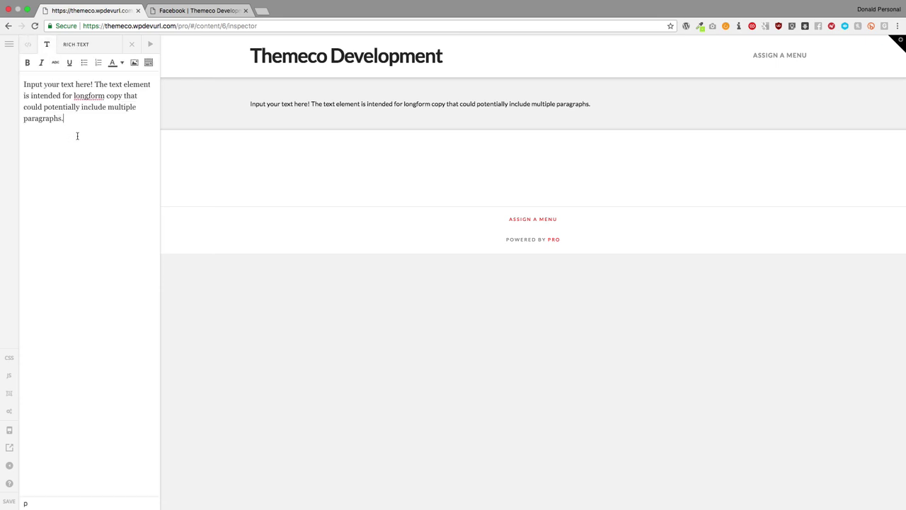
left_click(132, 44)
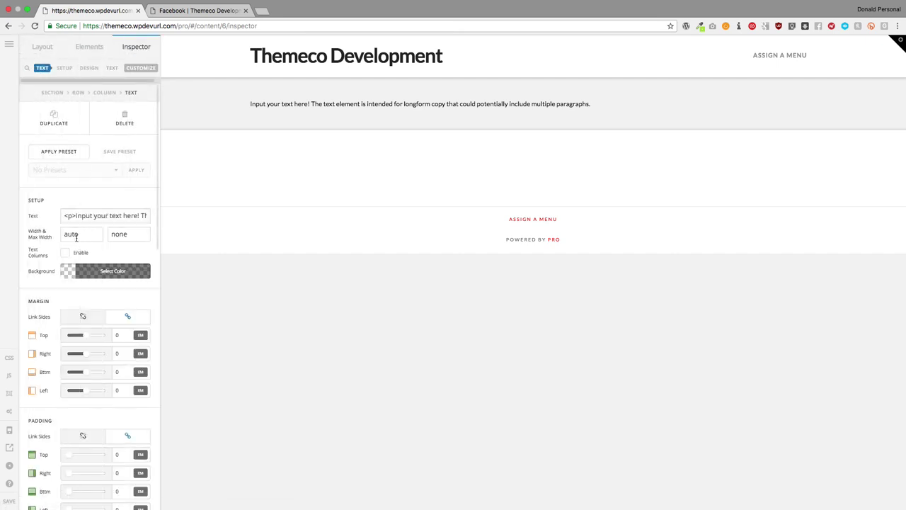
left_click_drag(85, 235, 73, 235)
left_click(92, 216)
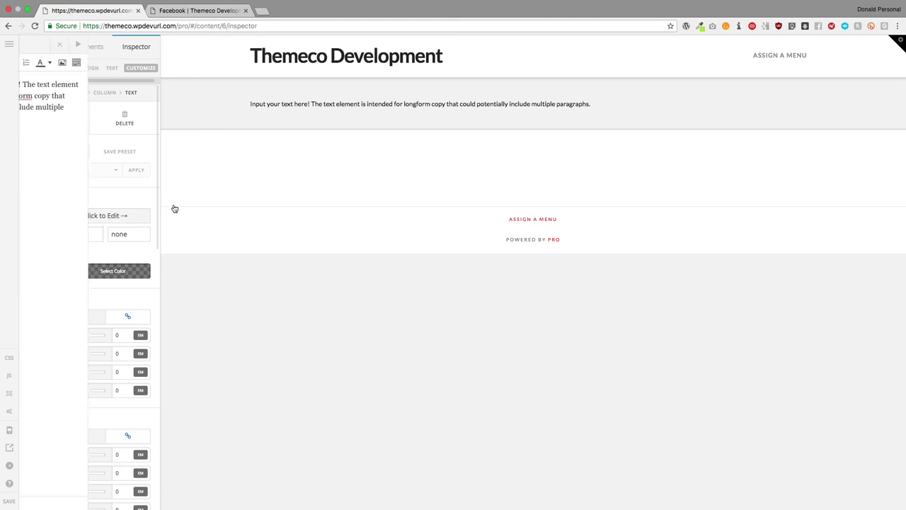
Generate 377 words of placeholder text with the browser's dummy text extension and copy them
left_click(738, 26)
left_click_drag(677, 44, 704, 45)
left_click(649, 89)
left_click(622, 125)
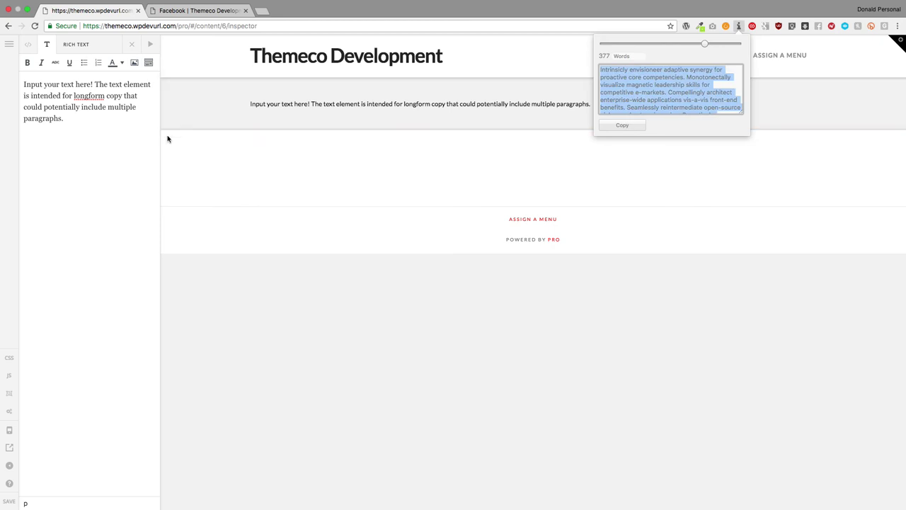
Replace the Text element's default content with the copied placeholder text and close the editor
left_click(89, 150)
key("ctrl+a")
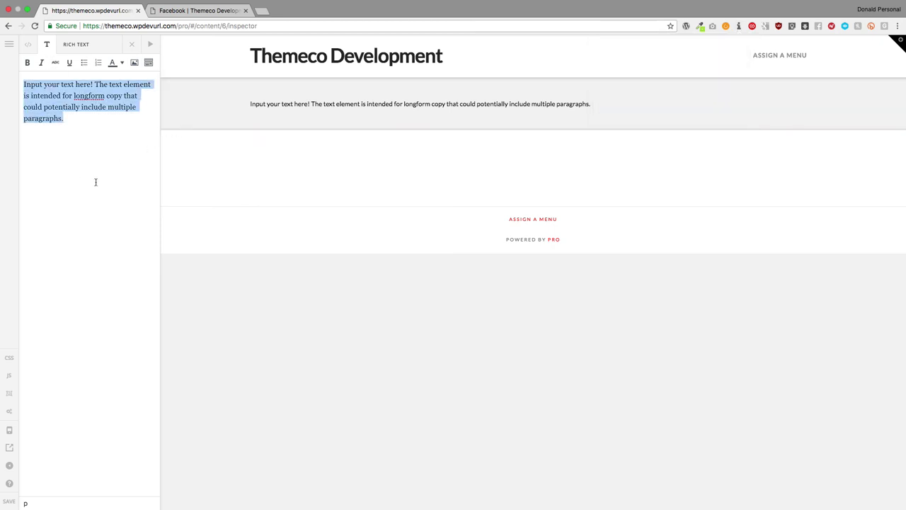
key("ctrl+v")
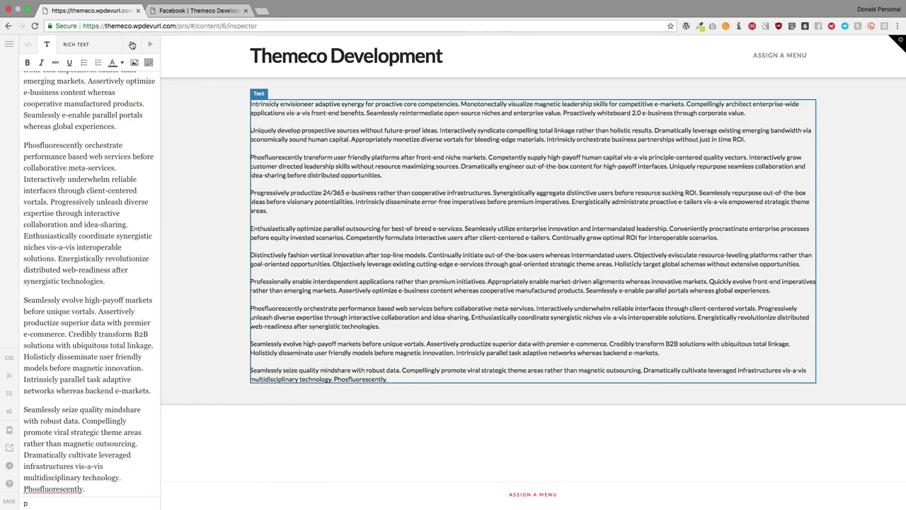
left_click(131, 45)
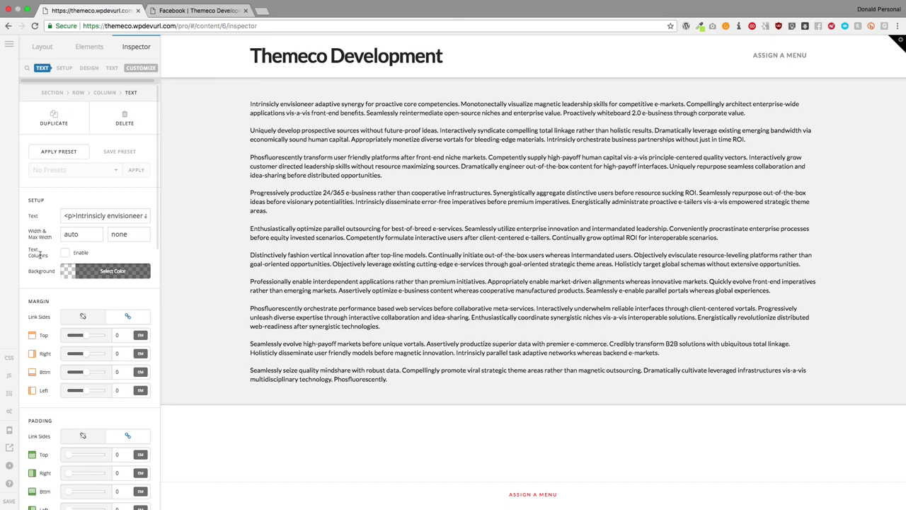
Enable text columns for the Text element with a maximum of 2 columns
left_click(65, 253)
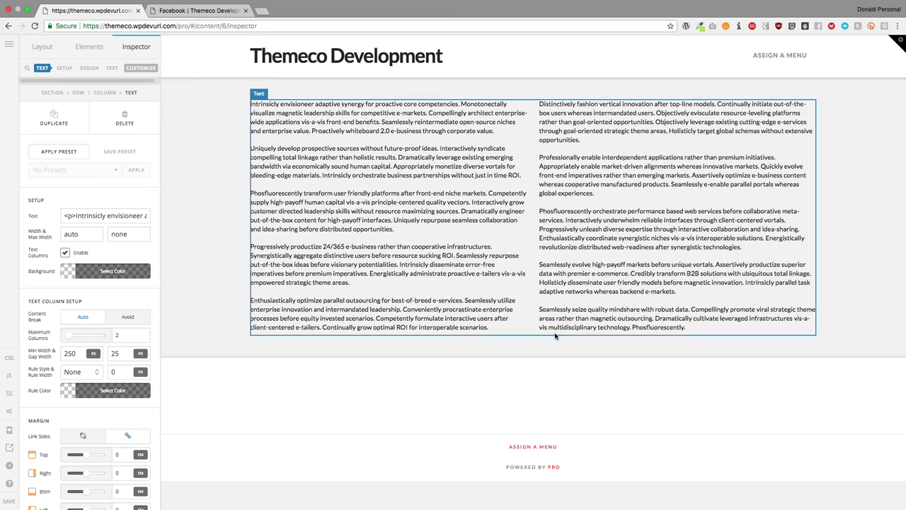
left_click(65, 253)
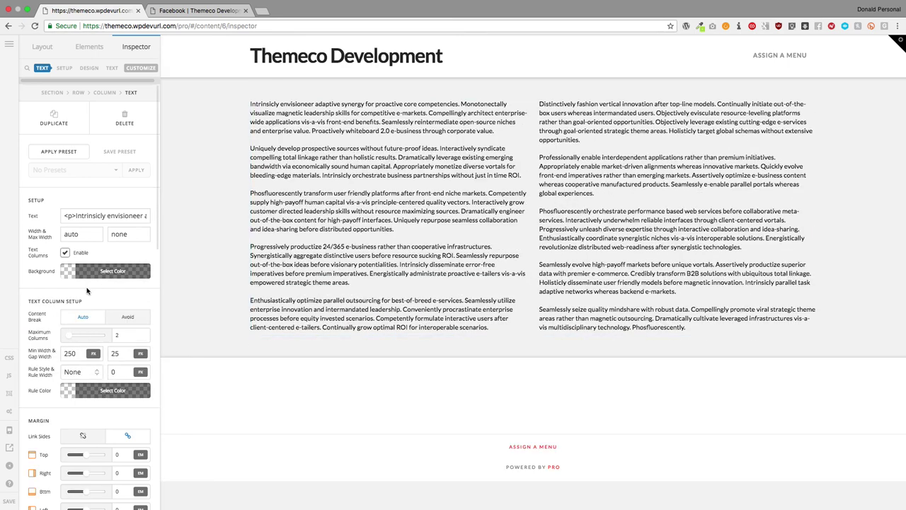
scroll(99, 284, "down", 1)
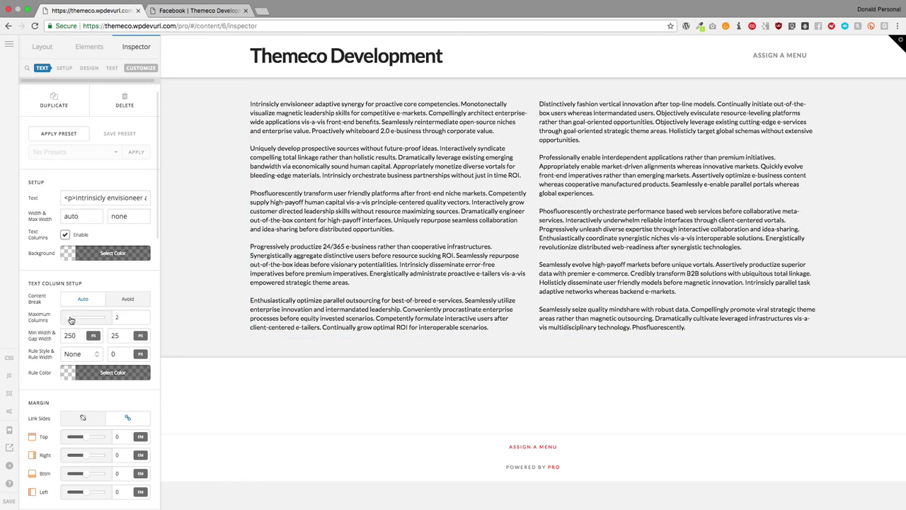
mouse_move(70, 318)
left_mouse_down()
mouse_move(111, 320)
mouse_move(61, 320)
left_mouse_up()
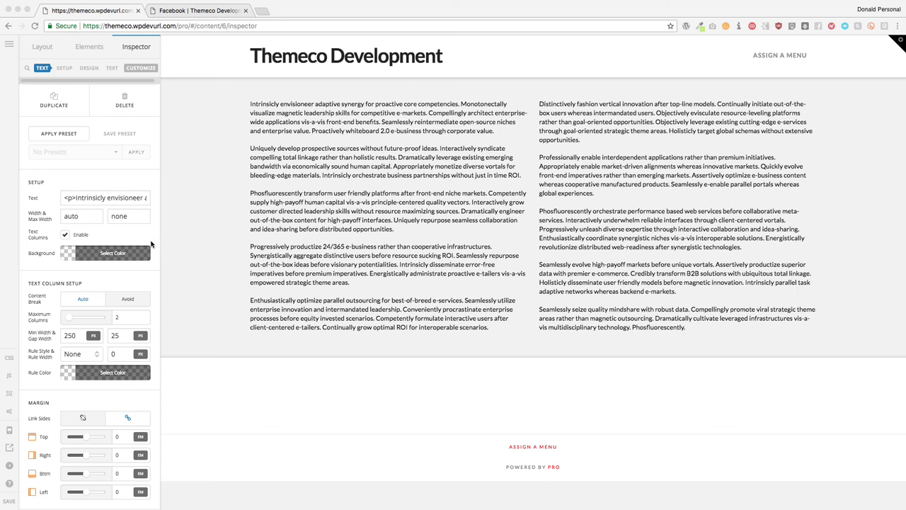
Try a gap width of 100 px between the text columns, and restore it to 25 px
scroll(91, 258, "down", 4)
scroll(90, 257, "down", 1)
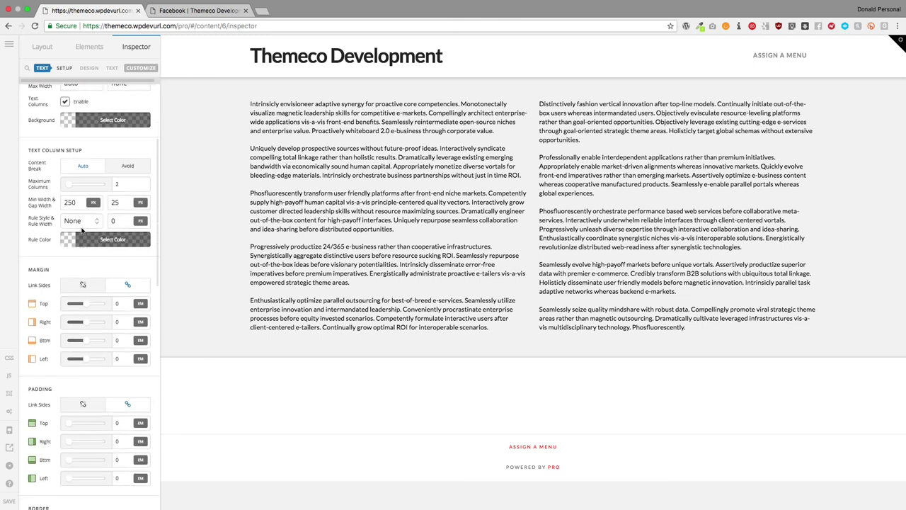
left_click_drag(78, 204, 54, 205)
left_click_drag(121, 202, 108, 202)
type("100")
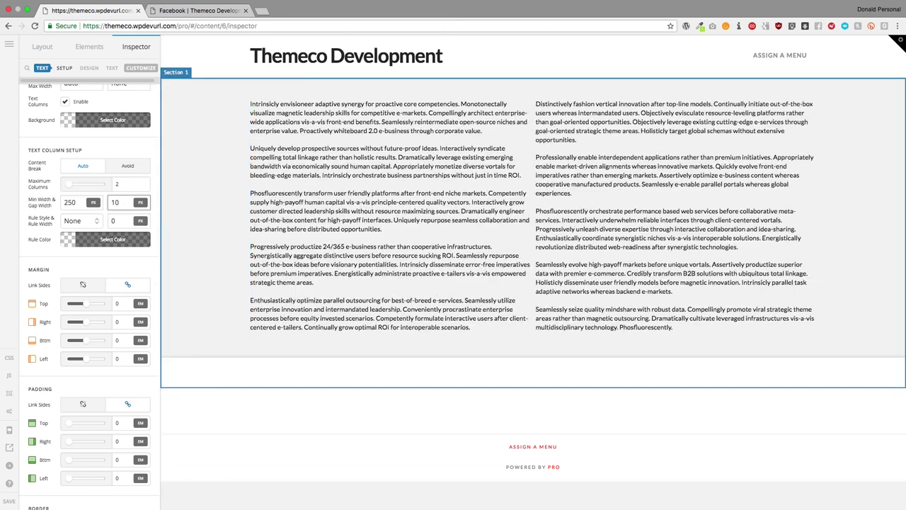
key("BackSpace")
key("BackSpace")
key("BackSpace")
type("25")
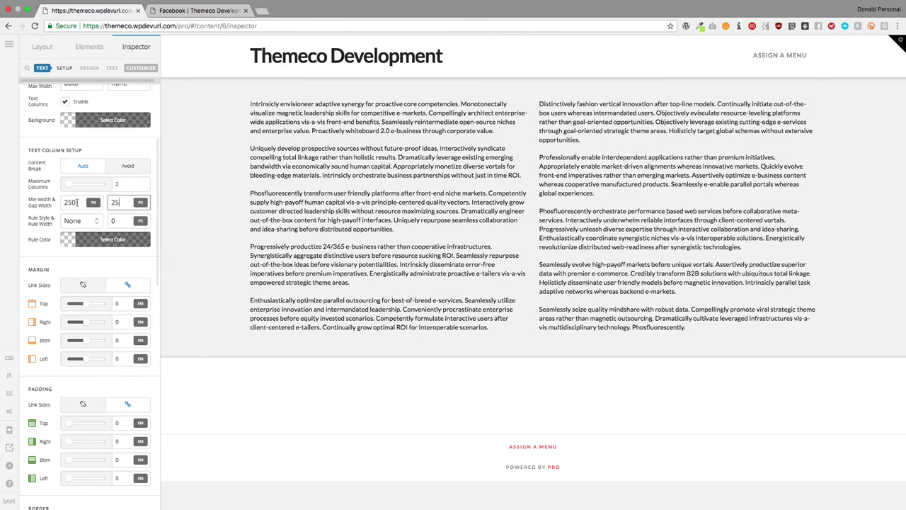
Set the rule color of the text columns to red, rgb(206, 5, 5)
left_click(108, 240)
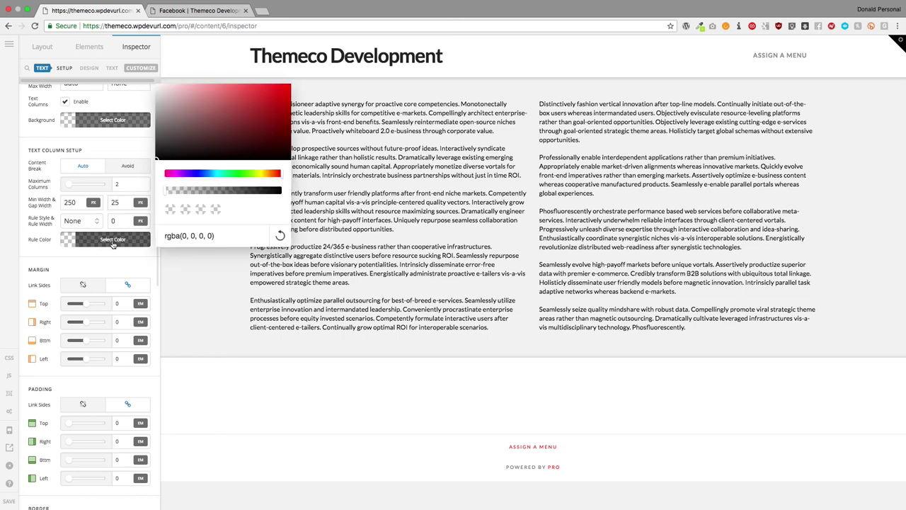
left_click(210, 133)
left_click_drag(209, 133, 284, 96)
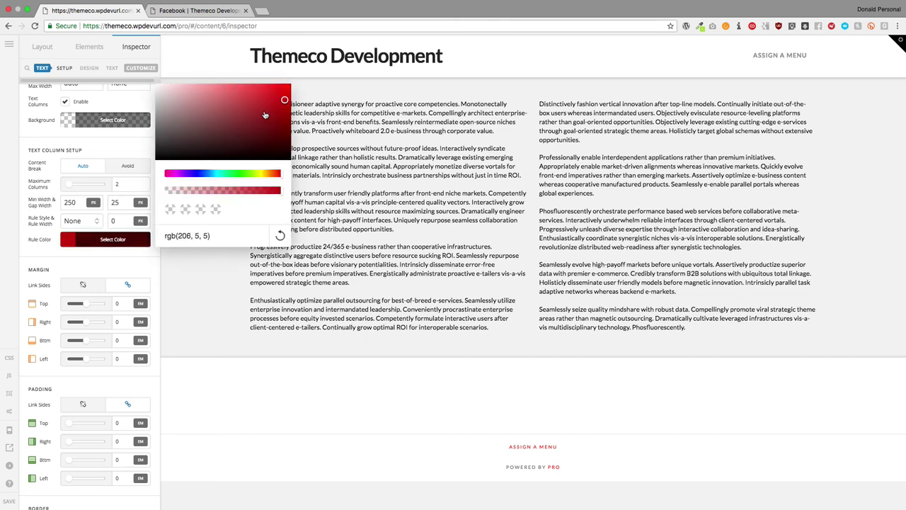
left_click(107, 266)
scroll(106, 259, "down", 3)
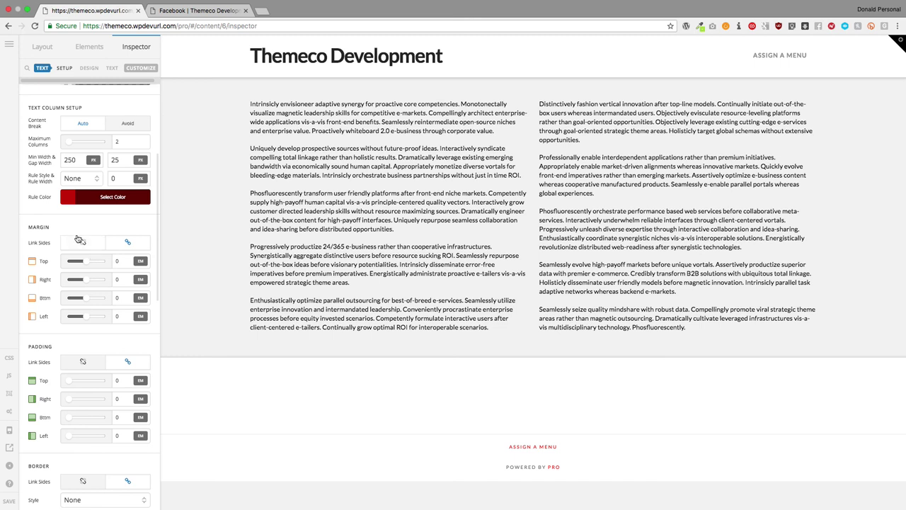
scroll(81, 254, "down", 5)
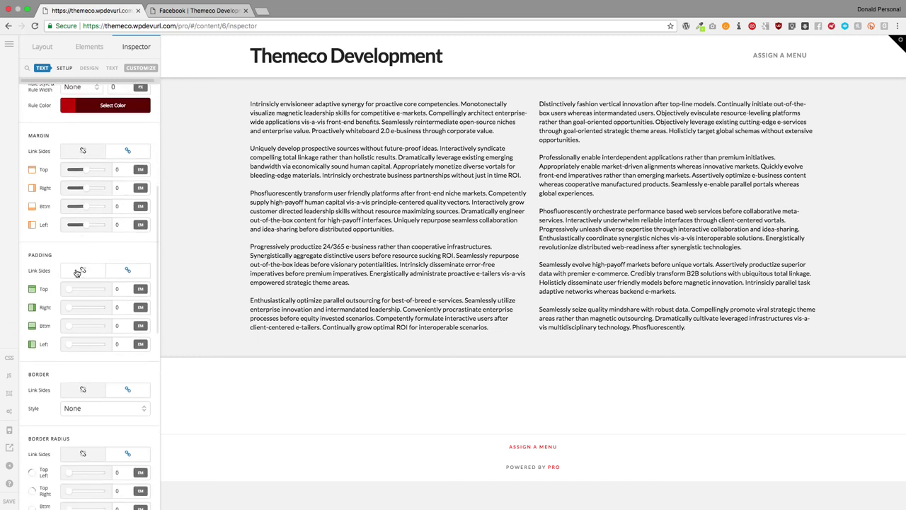
Try a linked padding of 1.62 em on all sides of the Text element, and restore it to 0
left_click_drag(68, 289, 91, 293)
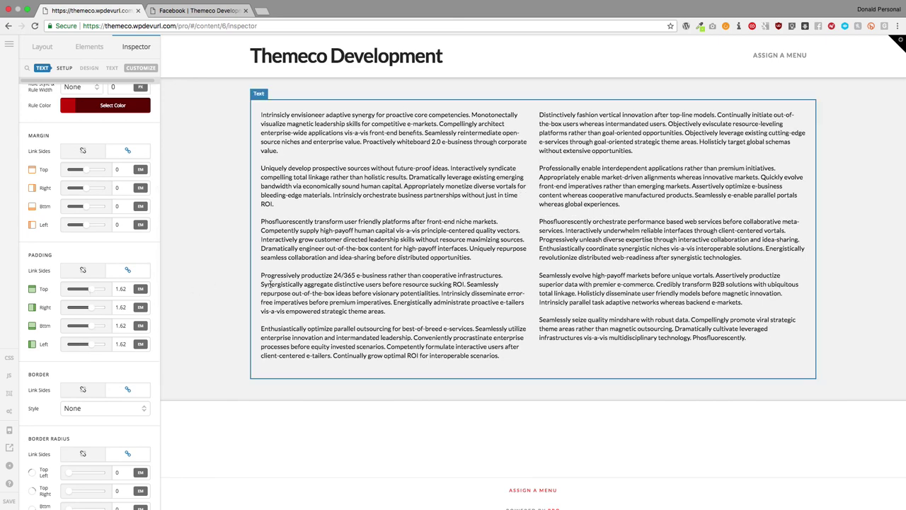
left_click_drag(88, 289, 68, 289)
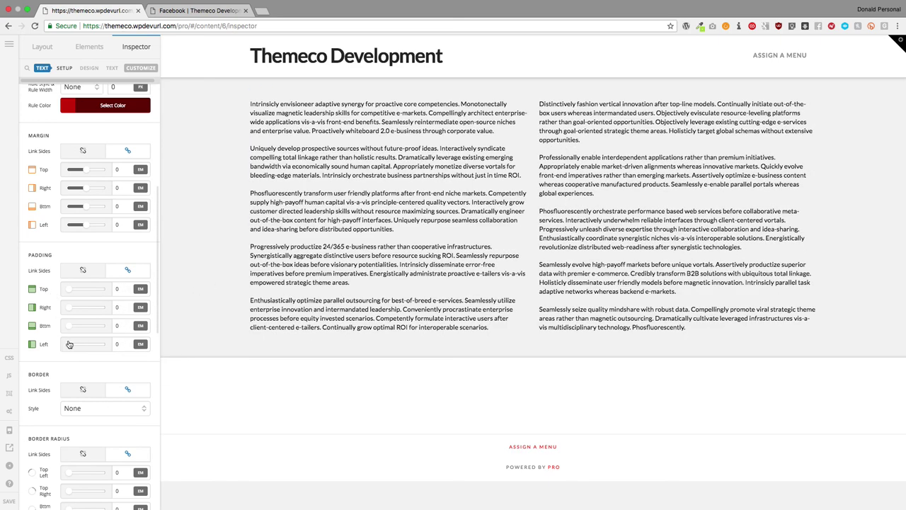
Set the Text element's font family to Architecture Portfolio: Sans Serif and its font size to 1.41 em
scroll(69, 344, "down", 12)
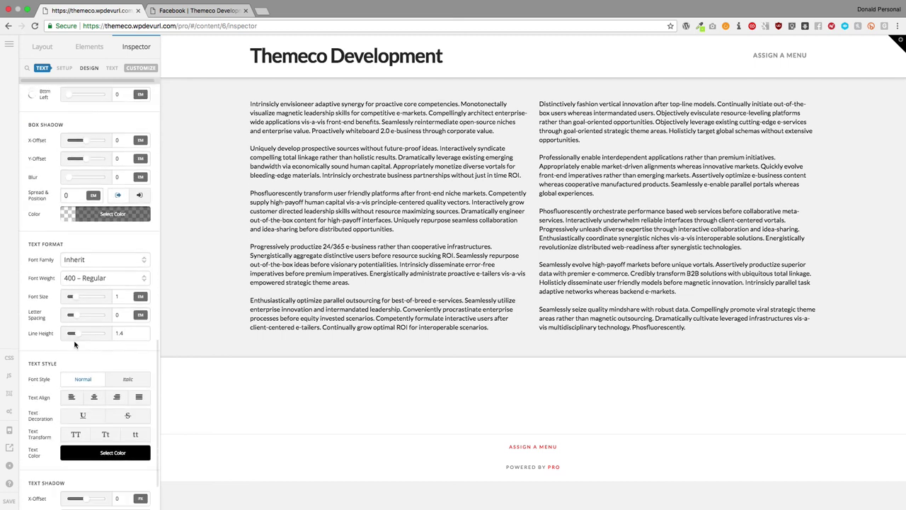
left_click(79, 260)
left_click(84, 277)
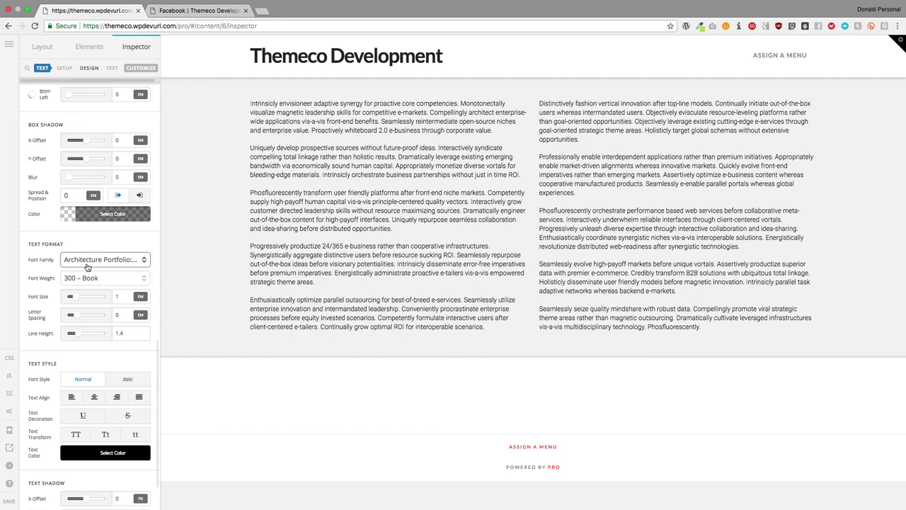
left_click(89, 261)
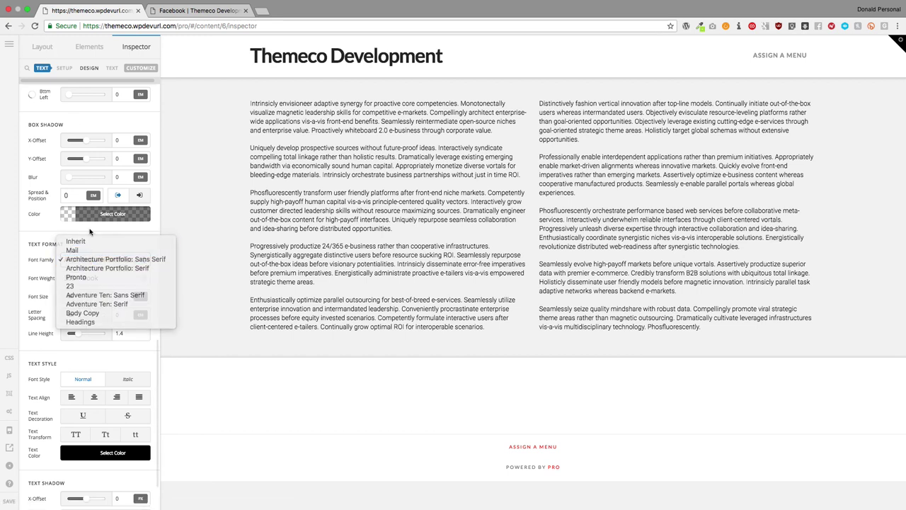
left_click(91, 232)
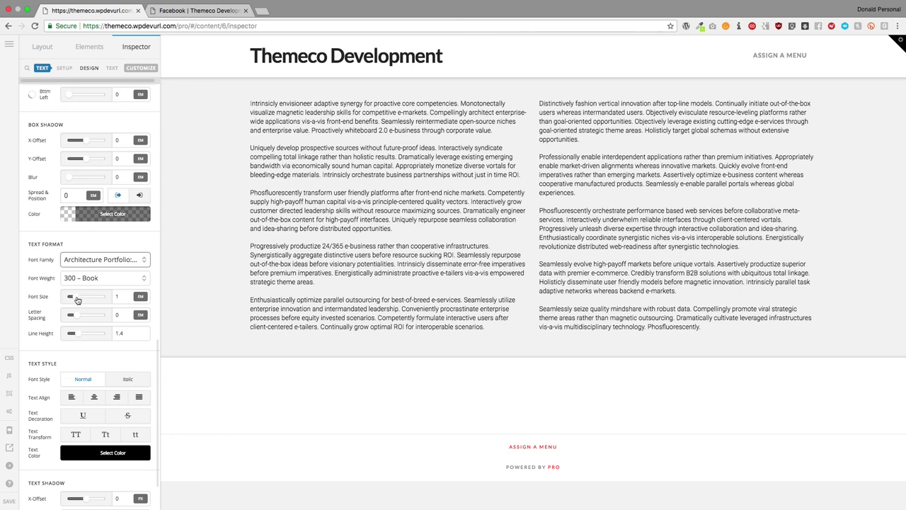
mouse_move(78, 299)
left_mouse_down()
mouse_move(88, 300)
mouse_move(78, 300)
left_mouse_up()
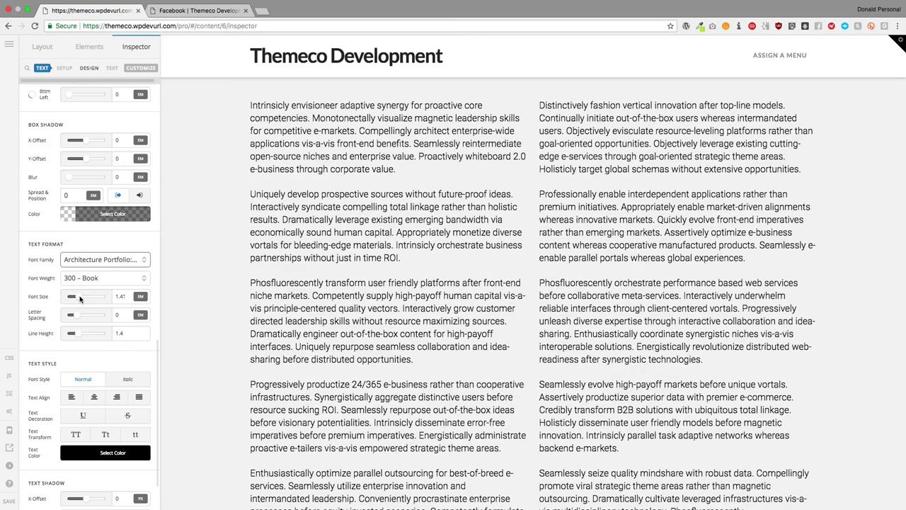
Set the Text element's text color to bright red, rgb(253, 0, 0)
scroll(75, 352, "down", 3)
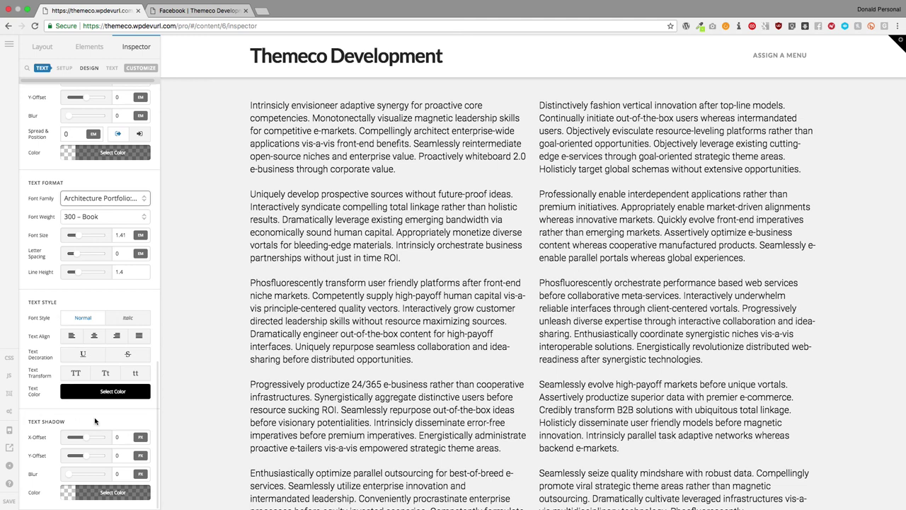
left_click(99, 390)
left_click_drag(228, 292, 291, 240)
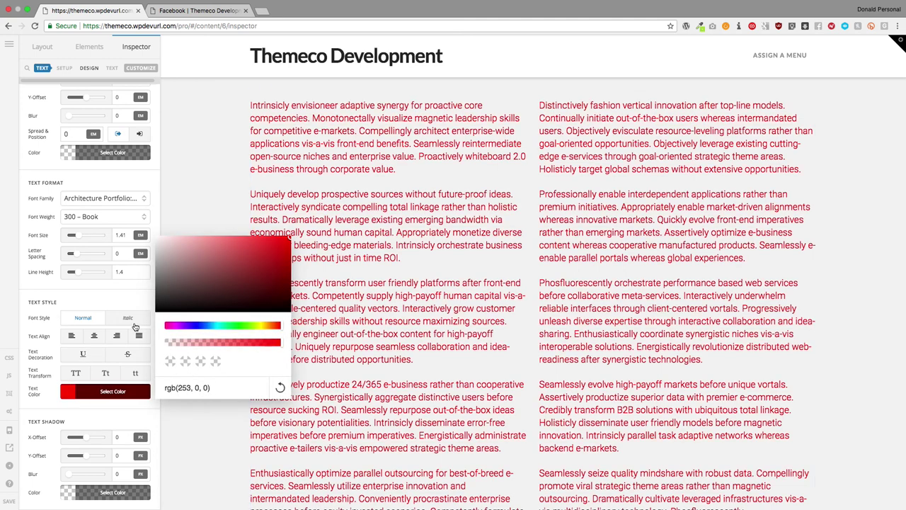
left_click(116, 292)
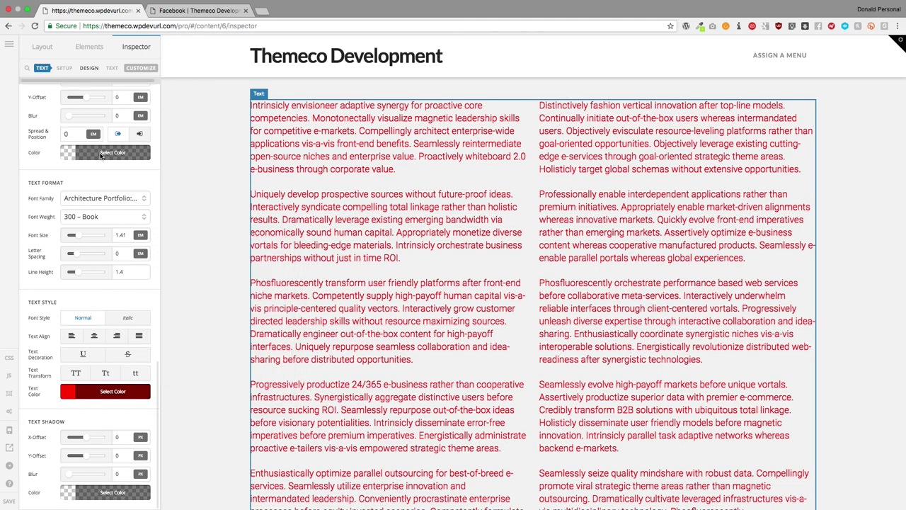
Delete the Text element and add a Video element to the emptied column
left_click(64, 67)
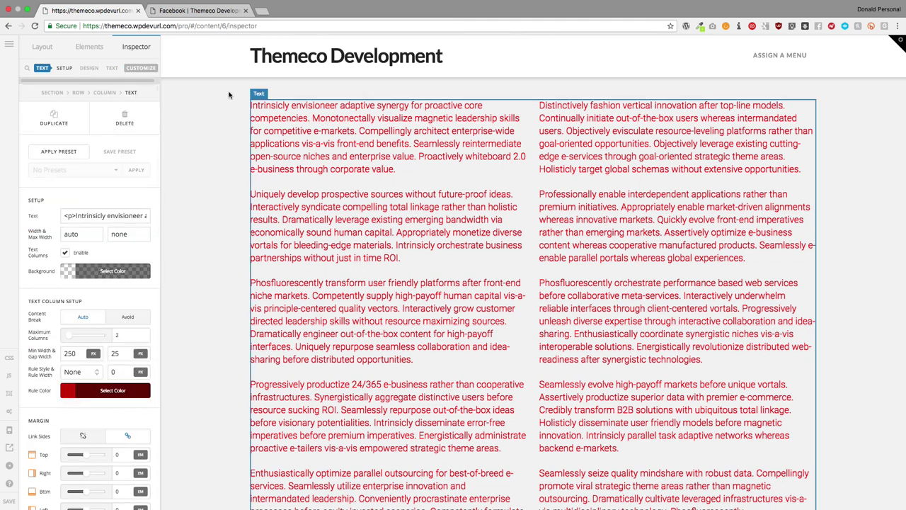
left_click(123, 119)
left_click(84, 58)
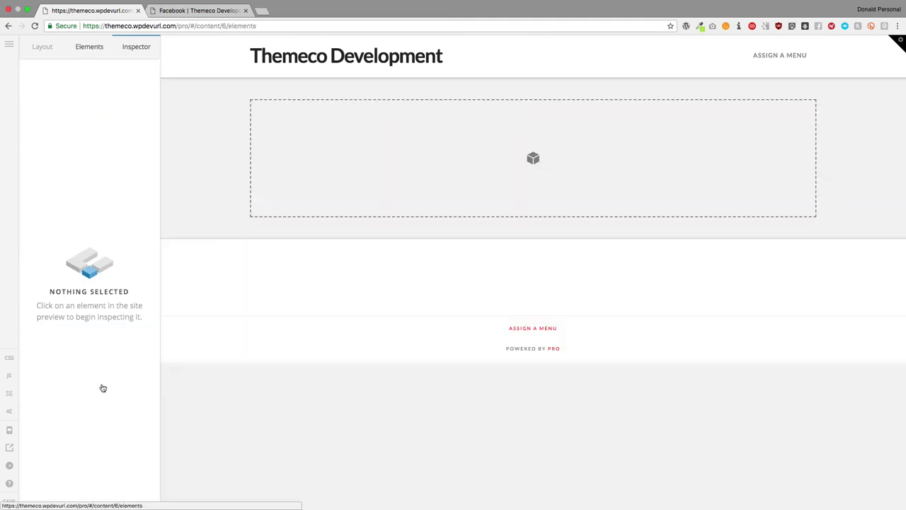
scroll(90, 323, "down", 15)
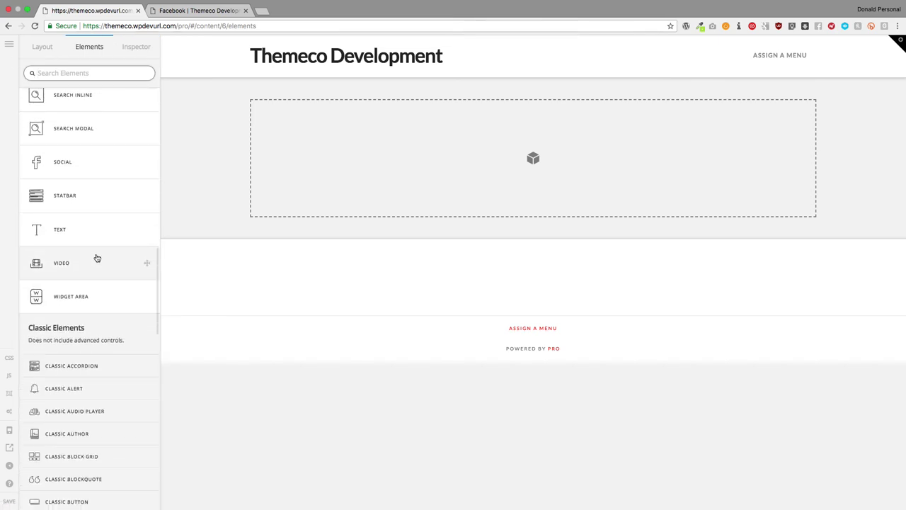
left_click_drag(94, 257, 312, 155)
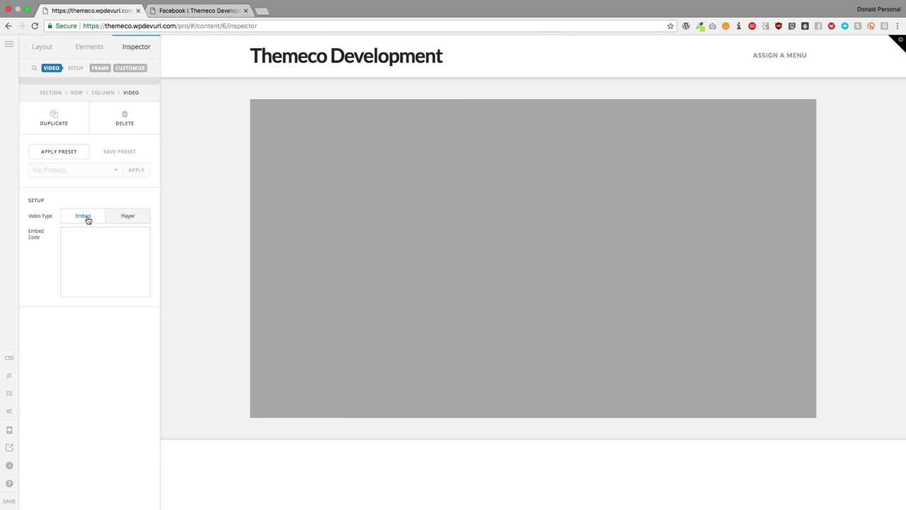
Check the Player settings of the Video element, and return the video type to Embed
left_click(125, 220)
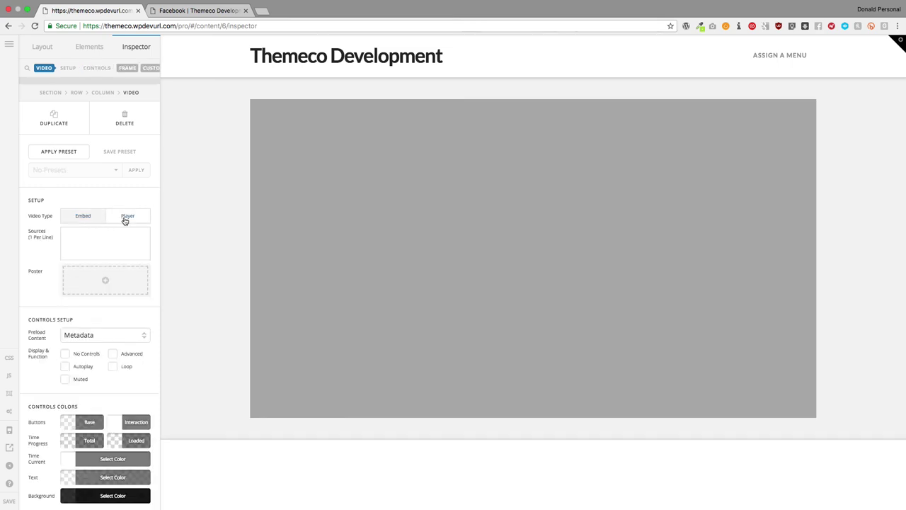
left_click(80, 219)
left_click(88, 248)
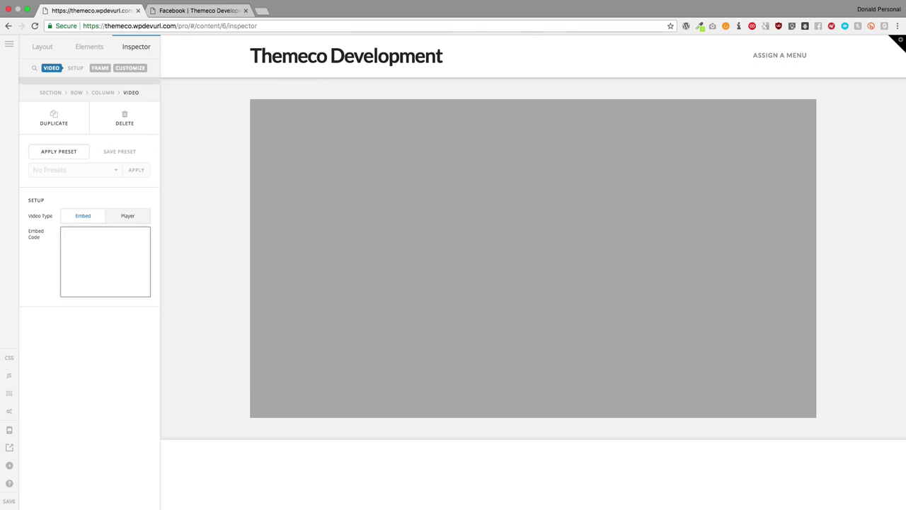
Switch to the YouTube video "2018 iPad Pro X Will Be Huge!" and get its iframe embed code from the sharing options
key("super+Tab")
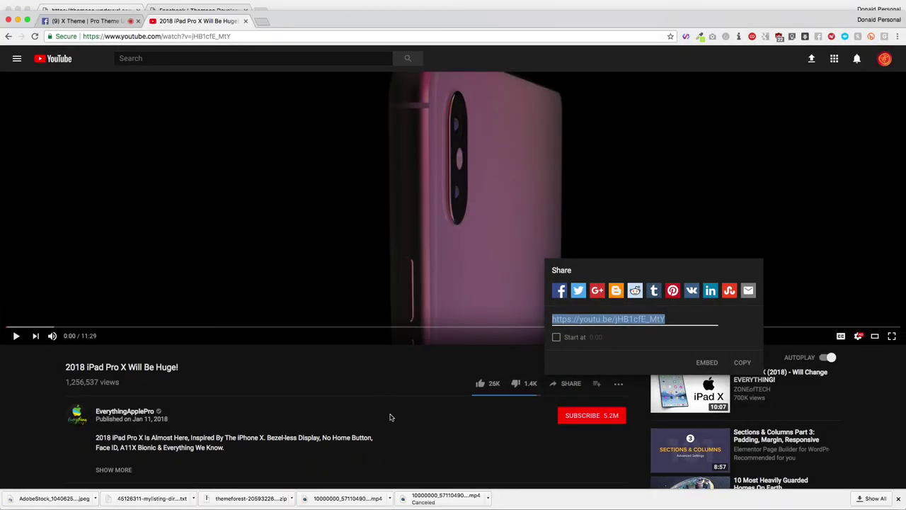
left_click(391, 402)
scroll(325, 411, "down", 3)
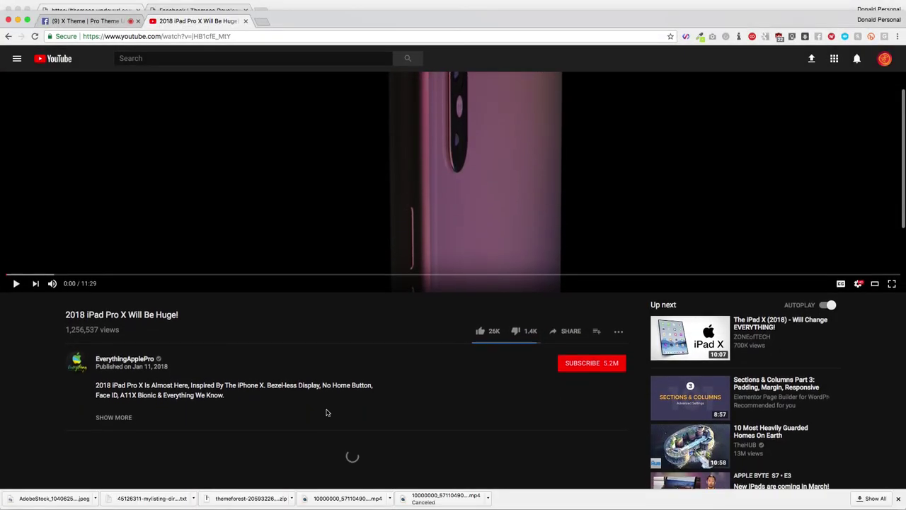
left_click(566, 322)
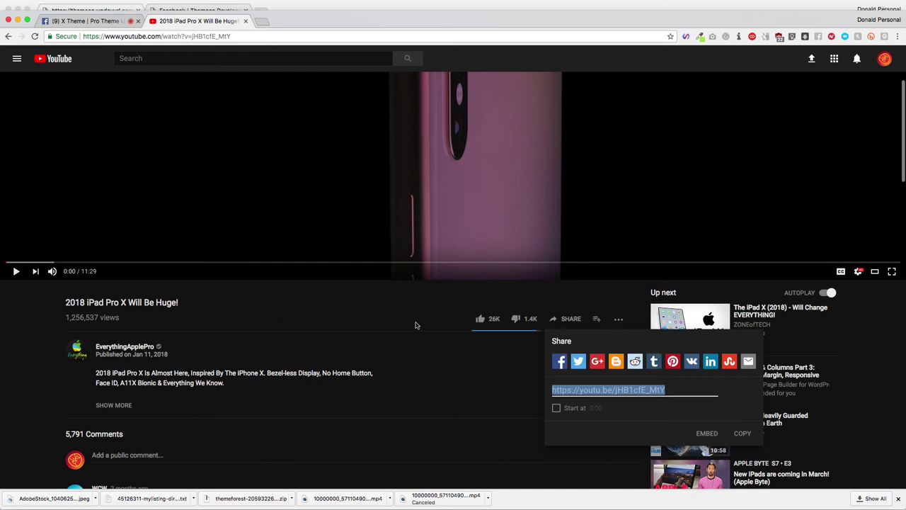
left_click(706, 433)
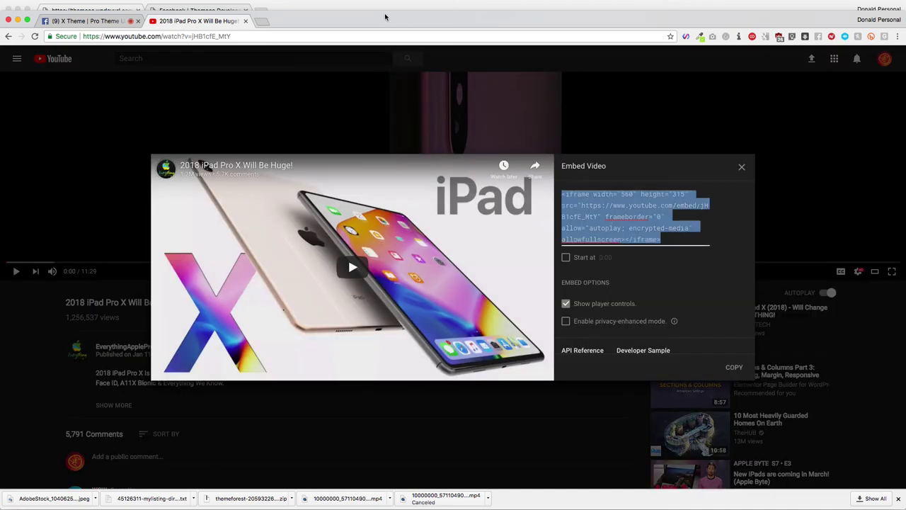
Return to the Pro builder and paste the YouTube iframe as the Video element's embed code
key("super+m")
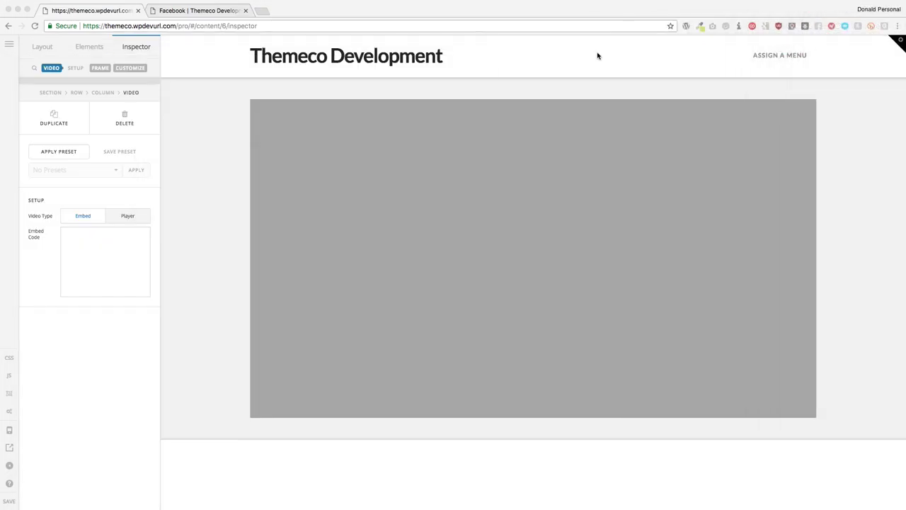
left_click(107, 252)
type("<iframe width=\"560\" height=\"315\" src=\"https://www.youtube.com/embed/jBBIcfZ_MjY\" frameborder=\"0\" allow=\"autoplay; encrypted-media\" allowfullscreen></iframe>")
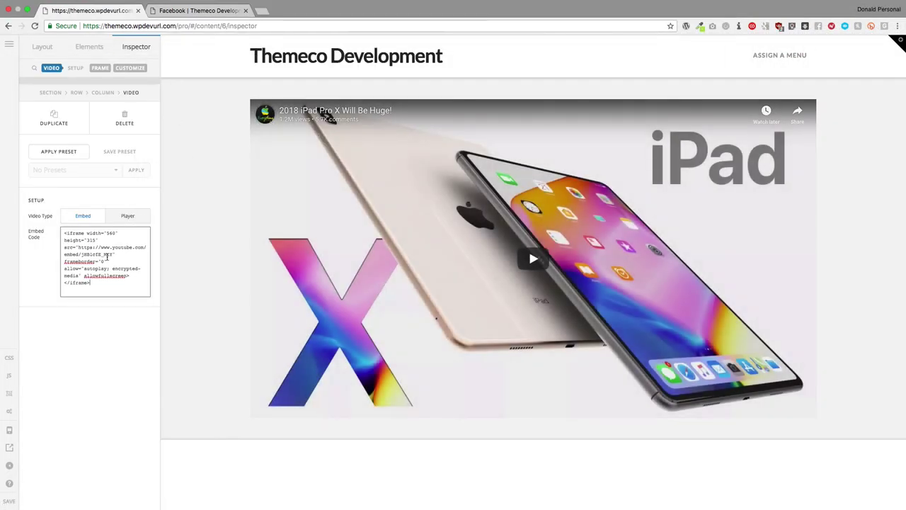
Examine the Player type's sources, poster, preload, display and color settings, and return the video type to Embed
left_click(126, 217)
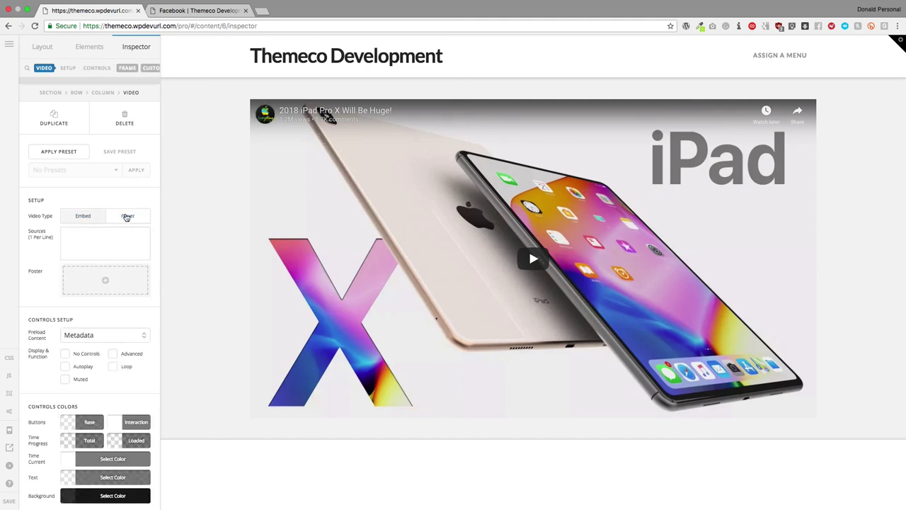
left_click(82, 235)
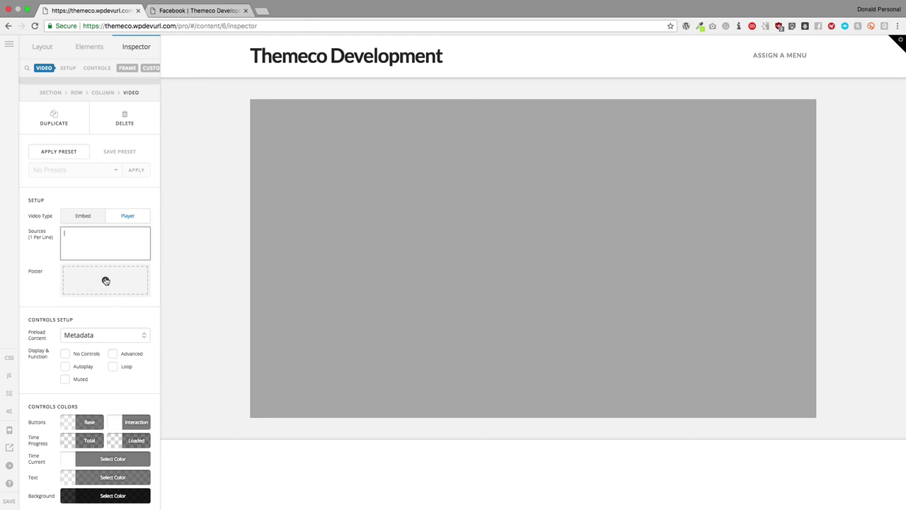
scroll(87, 224, "down", 3)
left_click(85, 285)
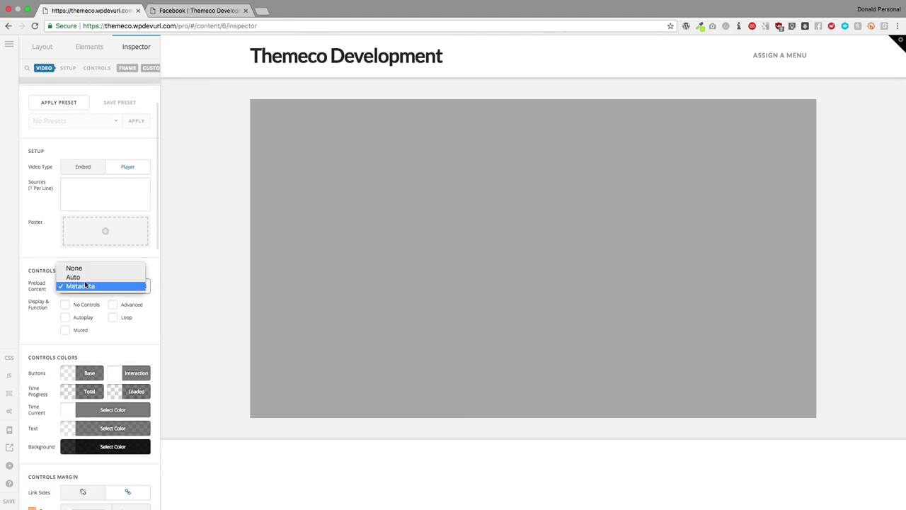
left_click(35, 332)
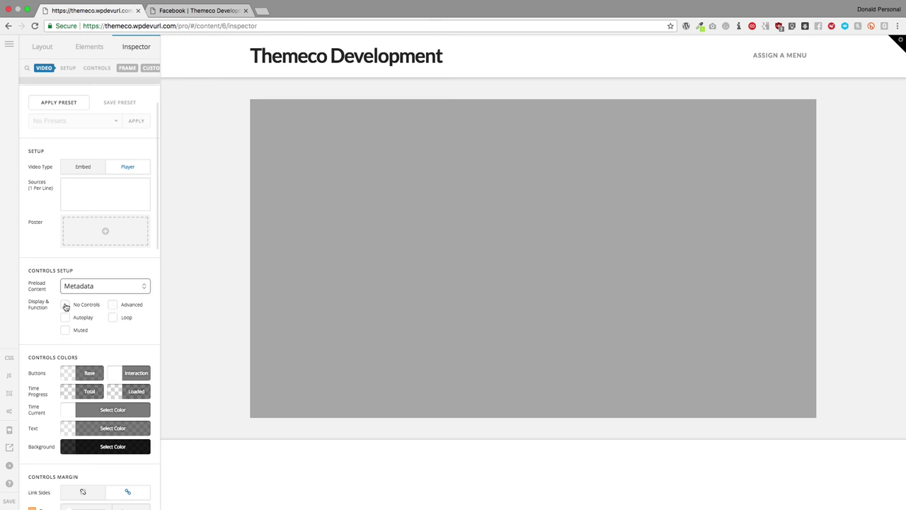
scroll(48, 329, "down", 2)
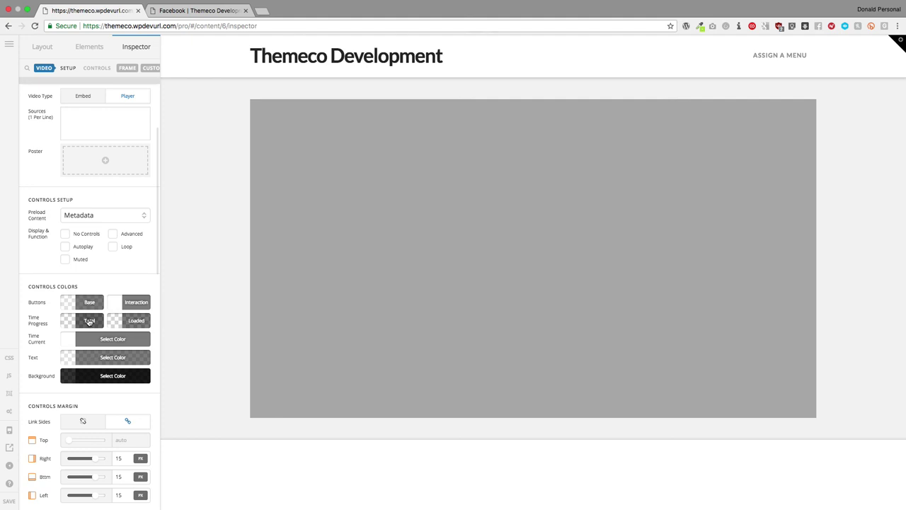
scroll(88, 296, "up", 3)
left_click(83, 216)
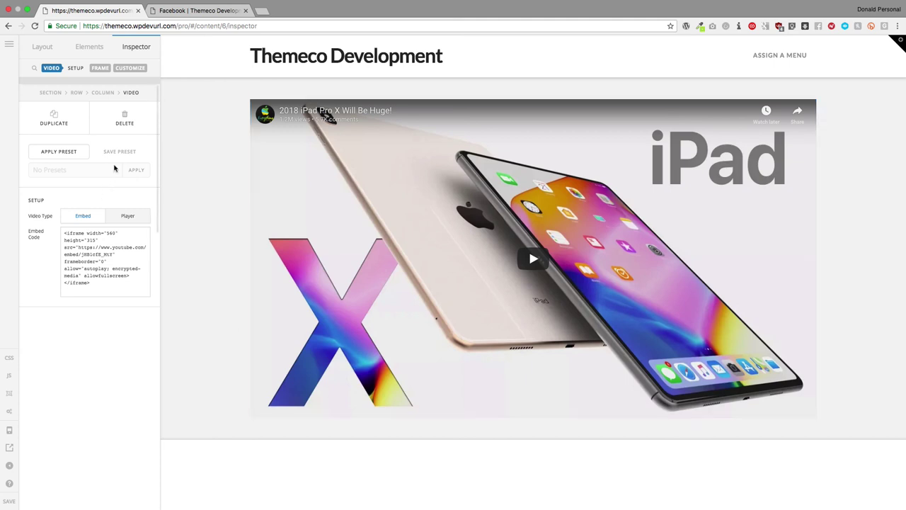
Set the video type to Player and examine its control colors, margin, padding, border, box shadow and time rail settings
left_click(127, 217)
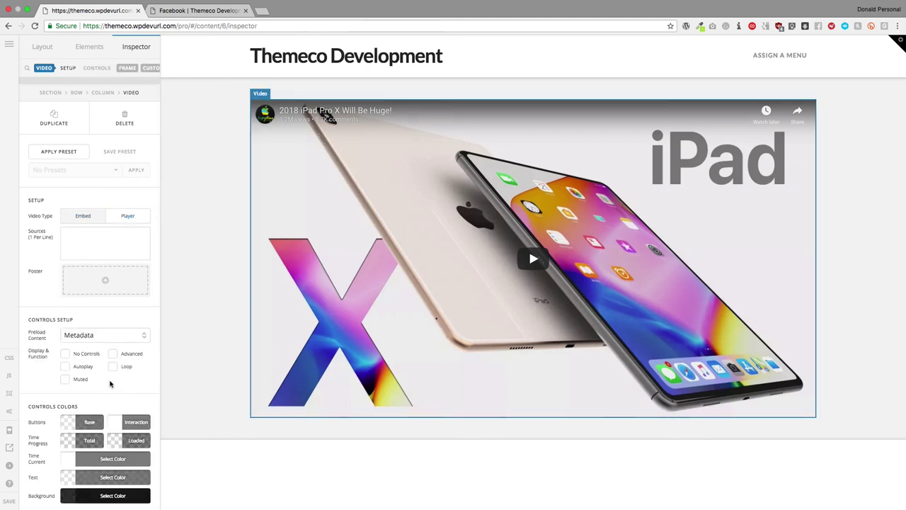
scroll(109, 383, "down", 5)
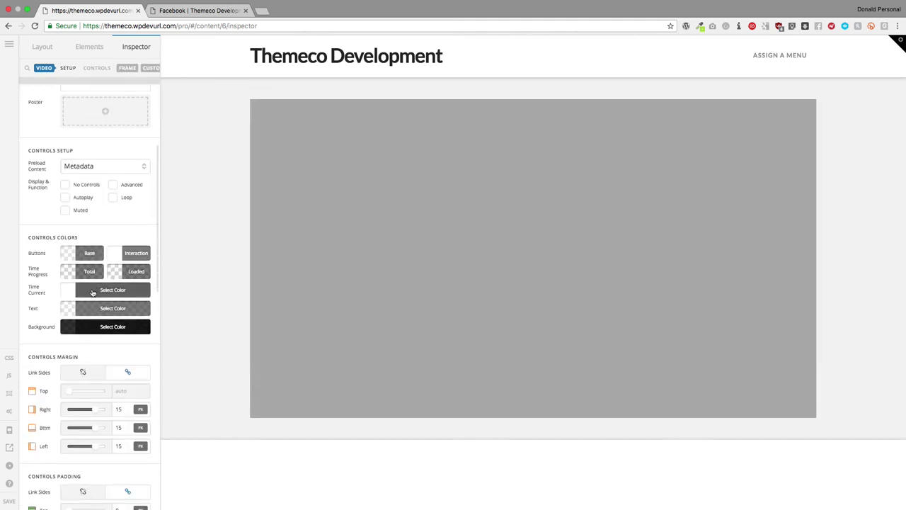
scroll(81, 305, "down", 4)
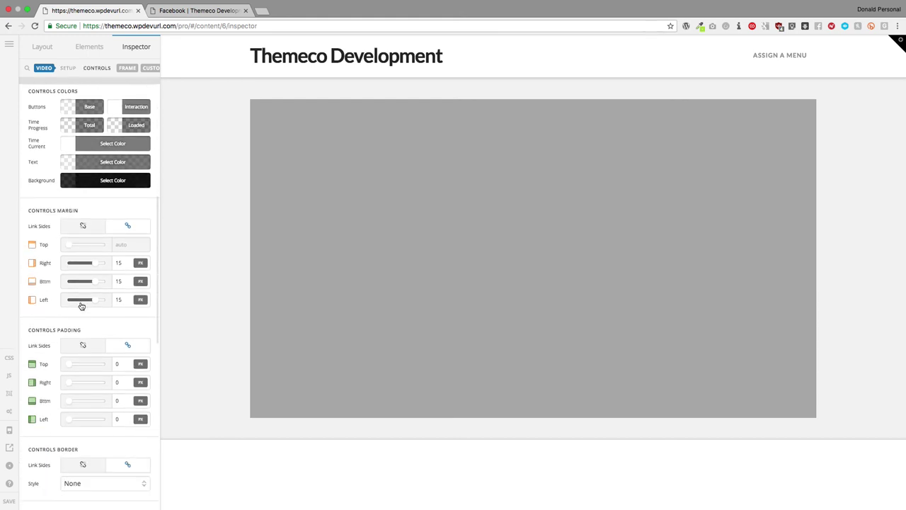
scroll(81, 256, "down", 1)
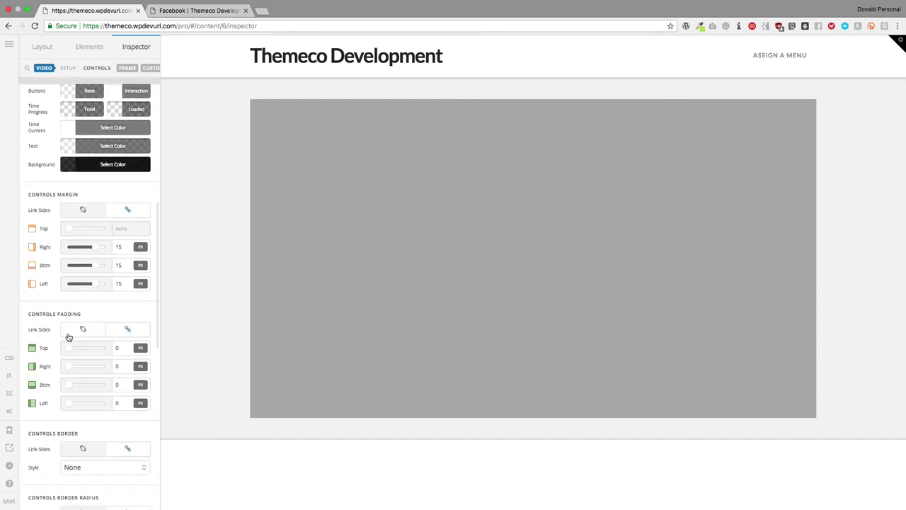
scroll(69, 337, "down", 4)
scroll(83, 338, "down", 6)
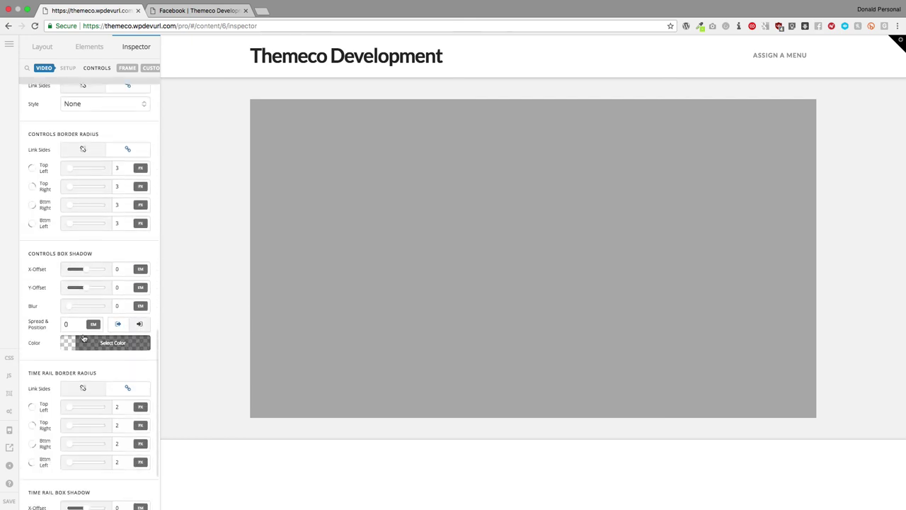
scroll(83, 339, "down", 3)
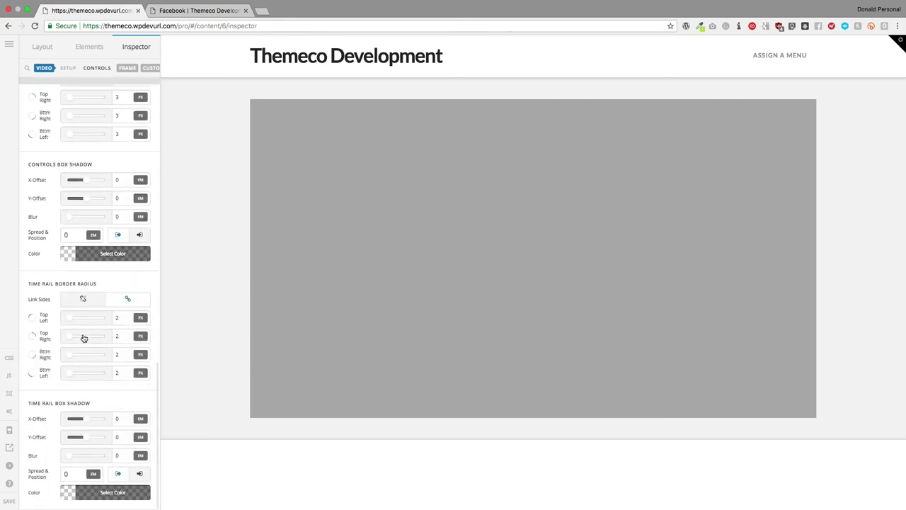
scroll(93, 366, "up", 15)
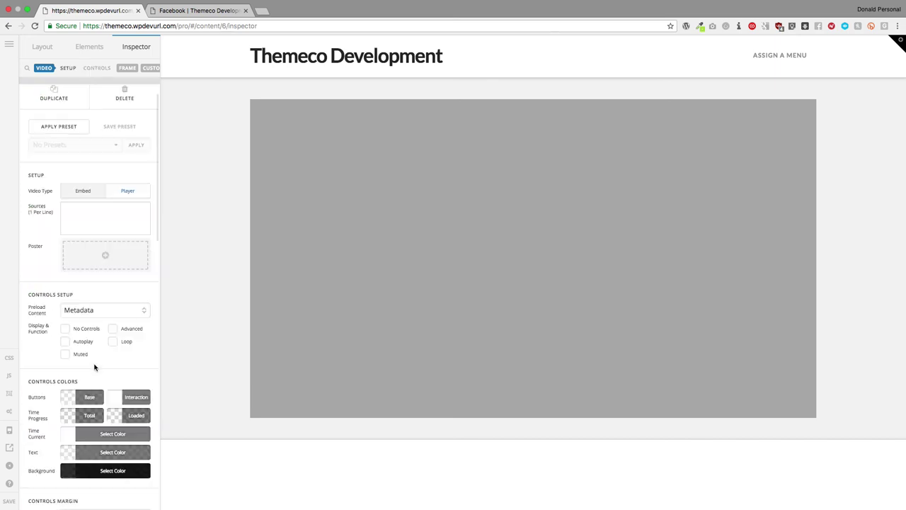
Compare the Video frame's Fixed Height and Aspect Ratio content sizing, and examine its margin, border, radius, padding and box shadow settings
left_click(125, 68)
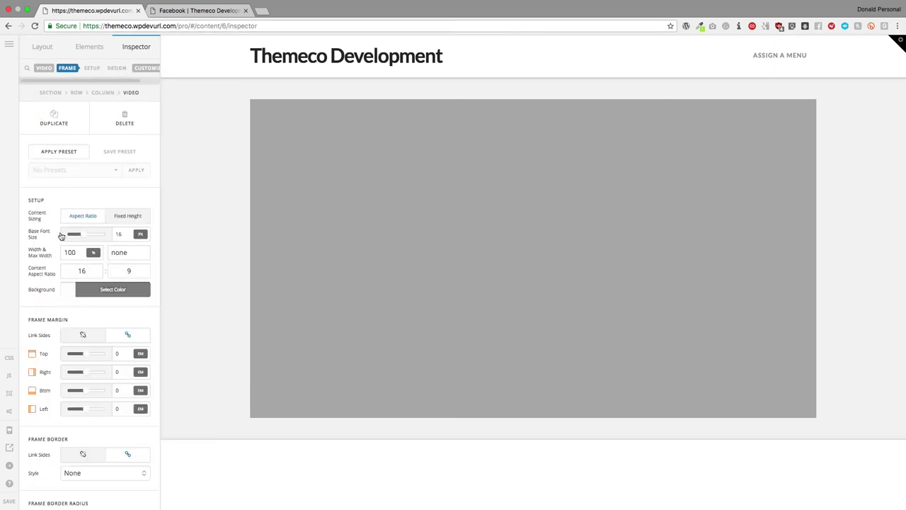
left_click(114, 219)
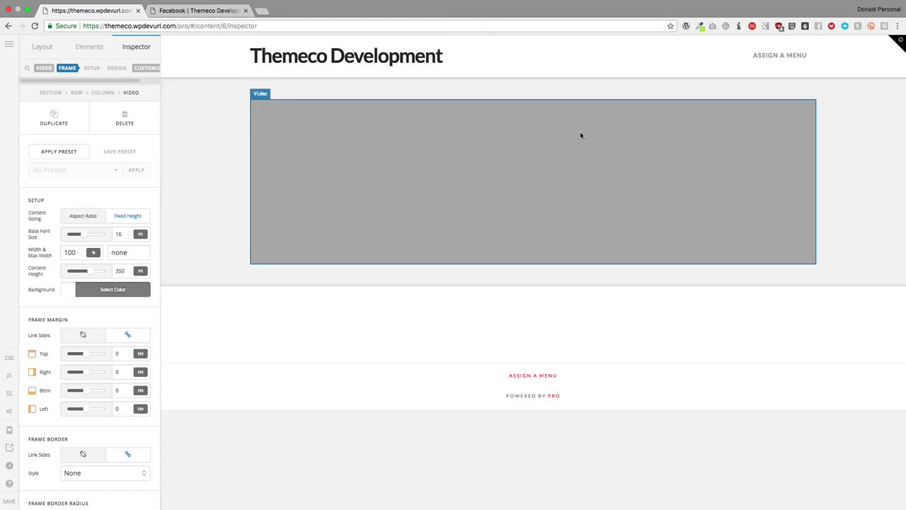
left_click(85, 216)
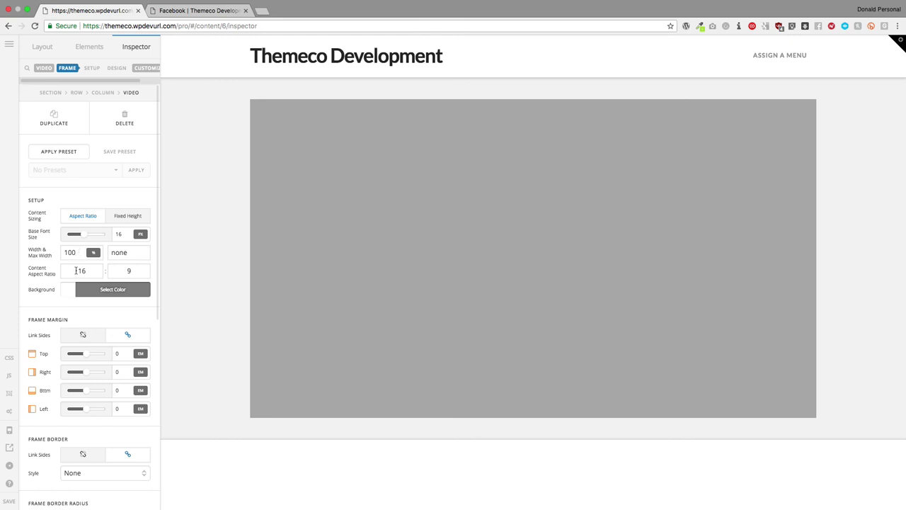
scroll(76, 334, "down", 5)
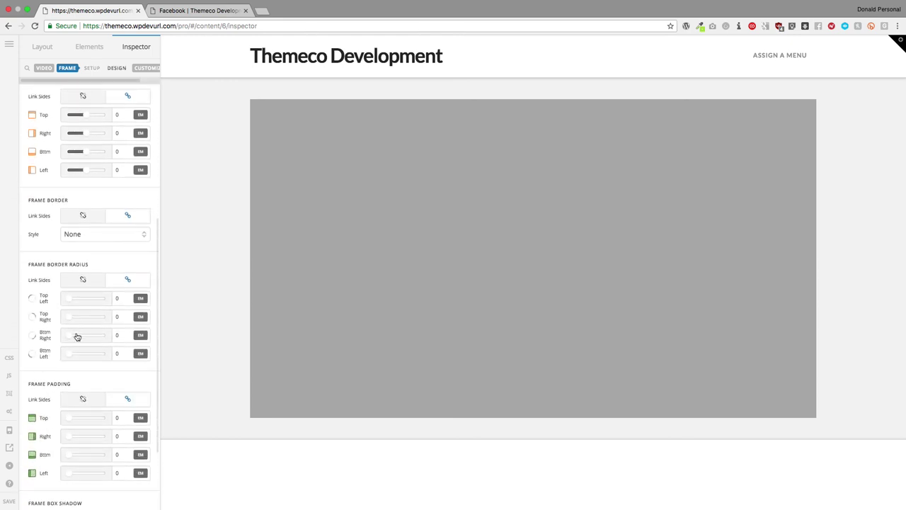
scroll(76, 334, "down", 2)
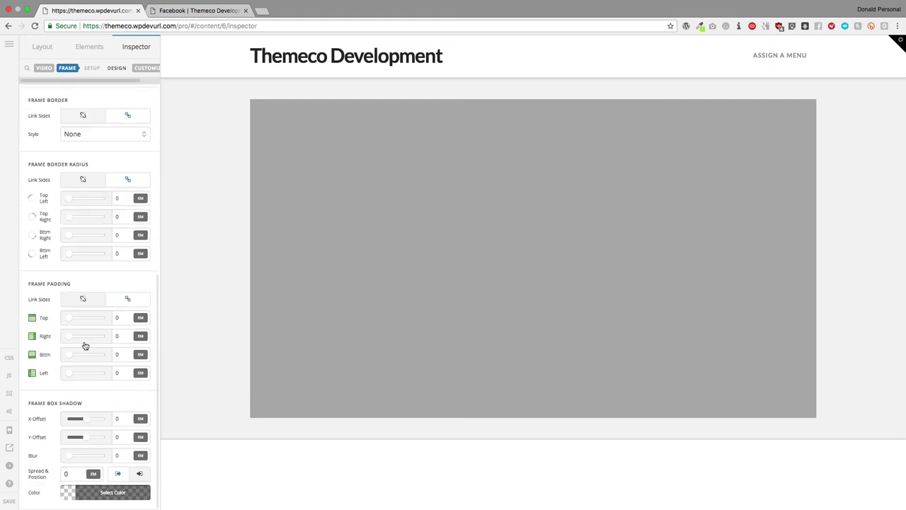
left_click(130, 71)
left_click(130, 71)
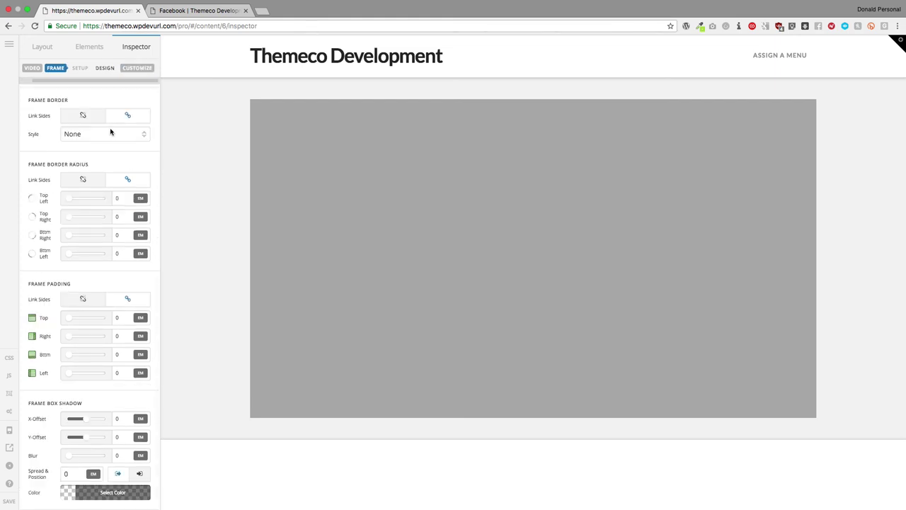
Delete the Video element and add a Widget Area element to the empty column
double_click(121, 124)
left_click(120, 125)
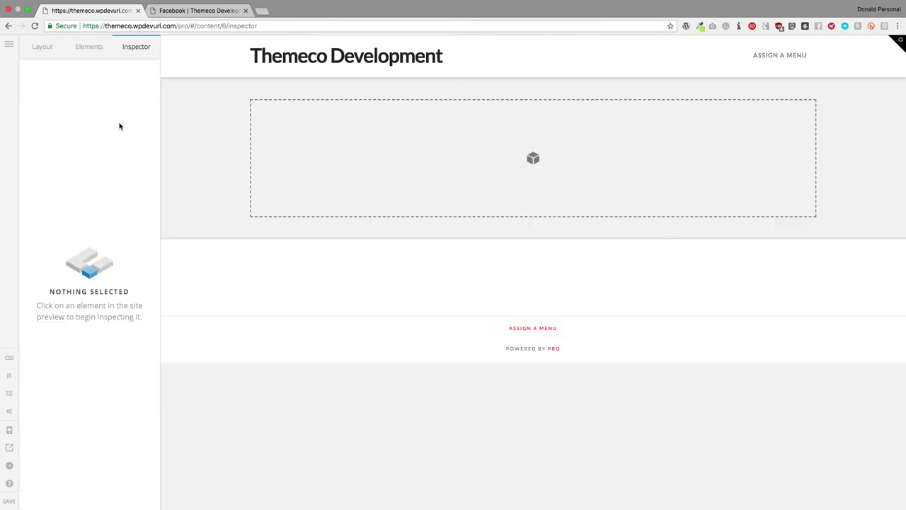
left_click(85, 46)
scroll(85, 235, "down", 15)
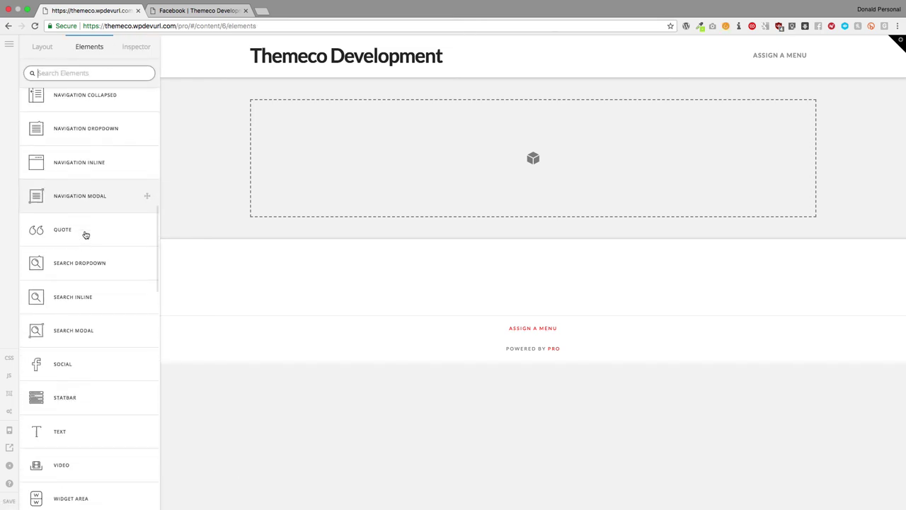
left_click_drag(71, 250, 532, 157)
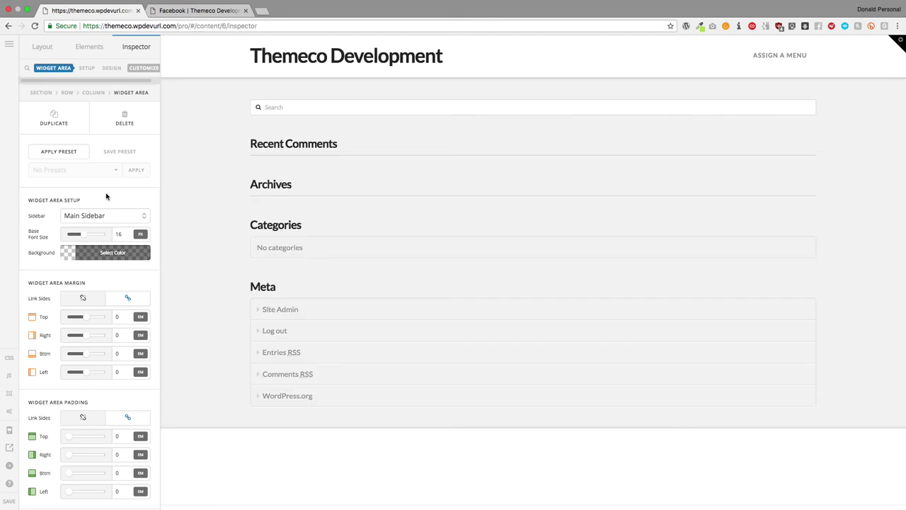
Switch to the site's WordPress admin, examine the available widgets and sidebars on the Widgets page, and return to the Pro builder
left_click(163, 10)
left_click(54, 46)
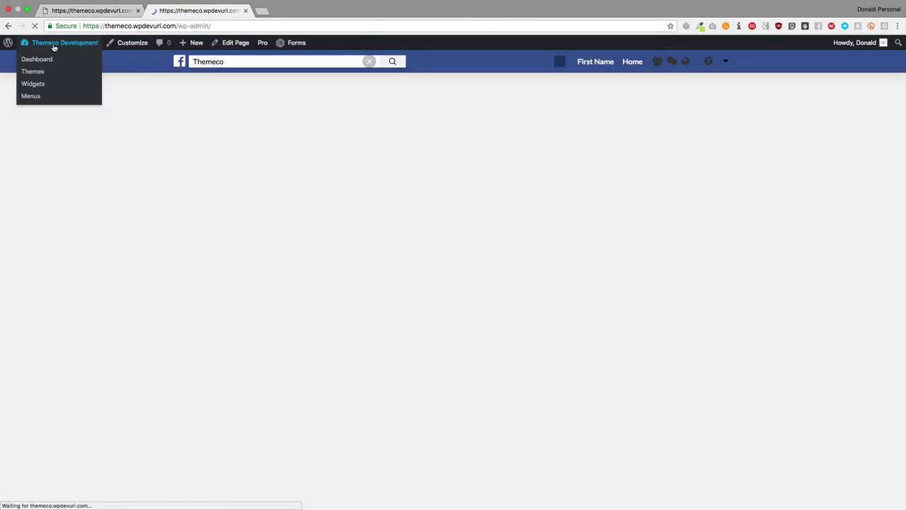
mouse_move(42, 236)
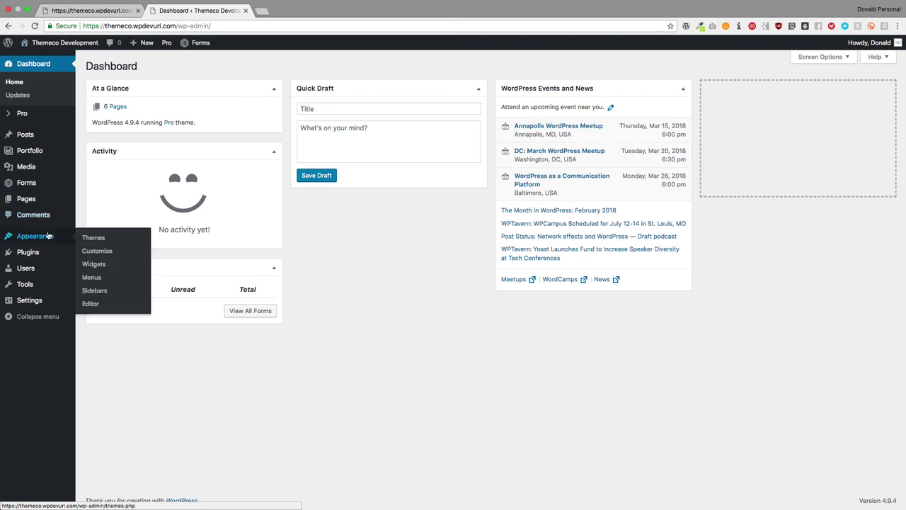
left_click(95, 264)
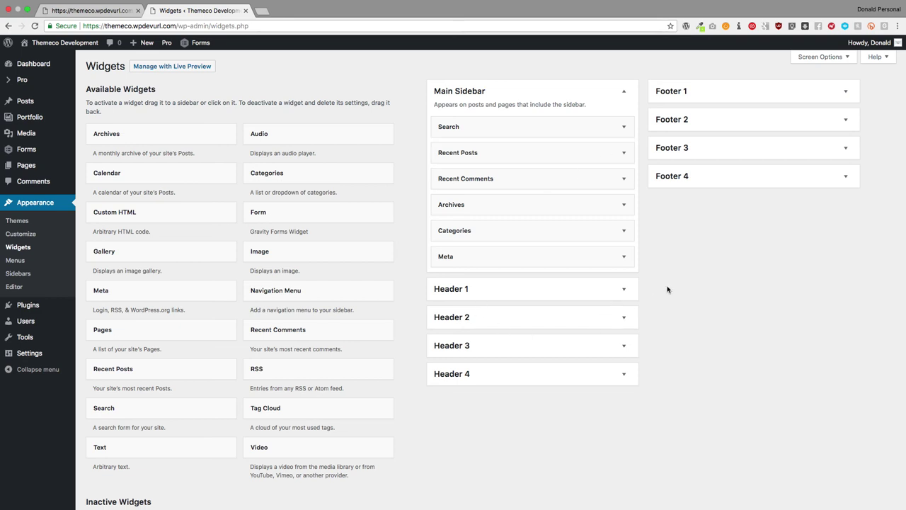
left_click(26, 273)
left_click(101, 13)
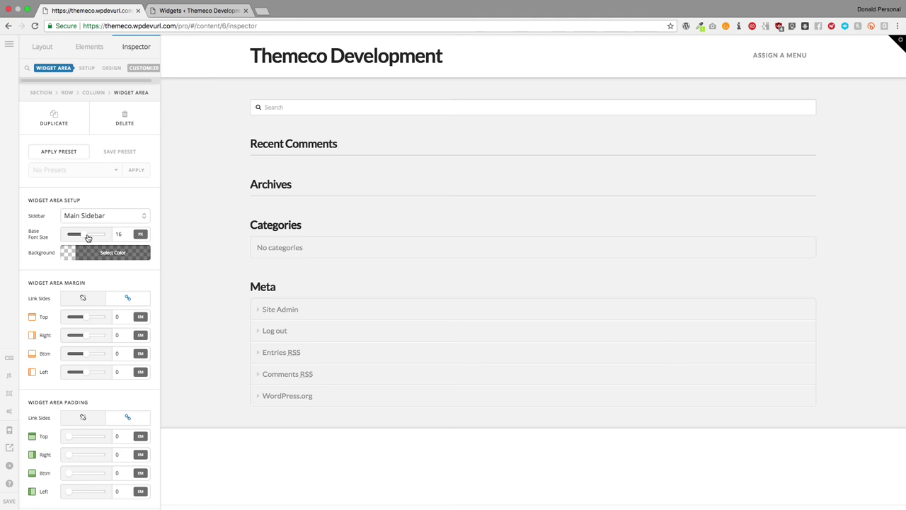
Set the Widget Area's base font size to 17 px and review its padding, border, radius and box shadow settings
left_click(87, 236)
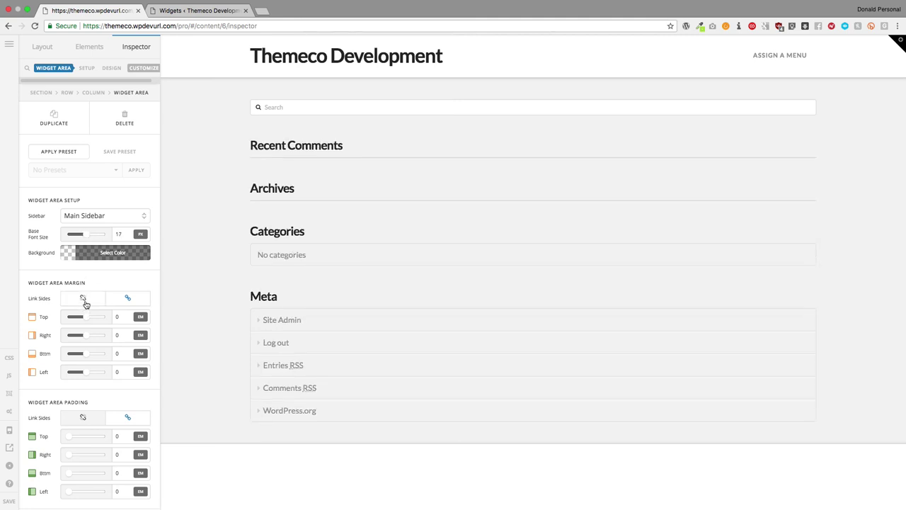
scroll(84, 303, "down", 5)
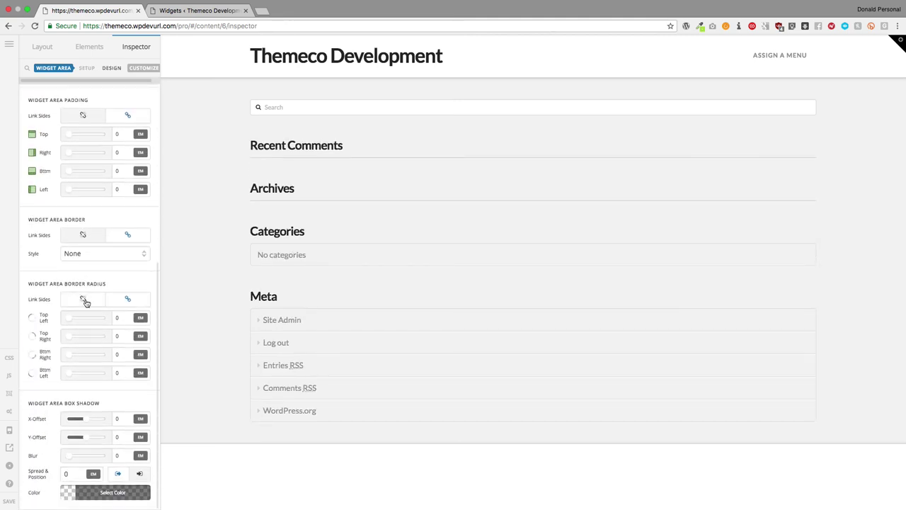
scroll(84, 302, "up", 5)
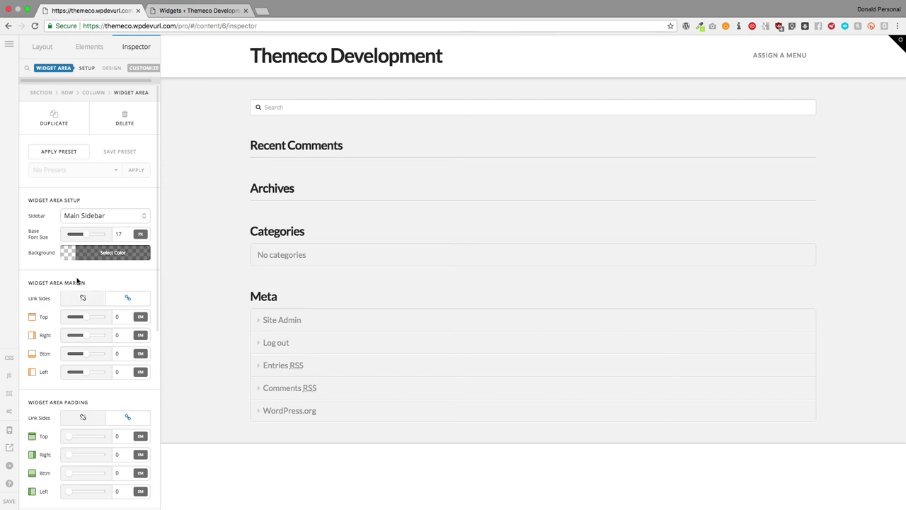
Open champagnetastebridal.com in a new browser tab and examine the Hours of Operation sidebar on its Contact Us page
left_click(262, 11)
type("champagnetastebridal.com")
key("Return")
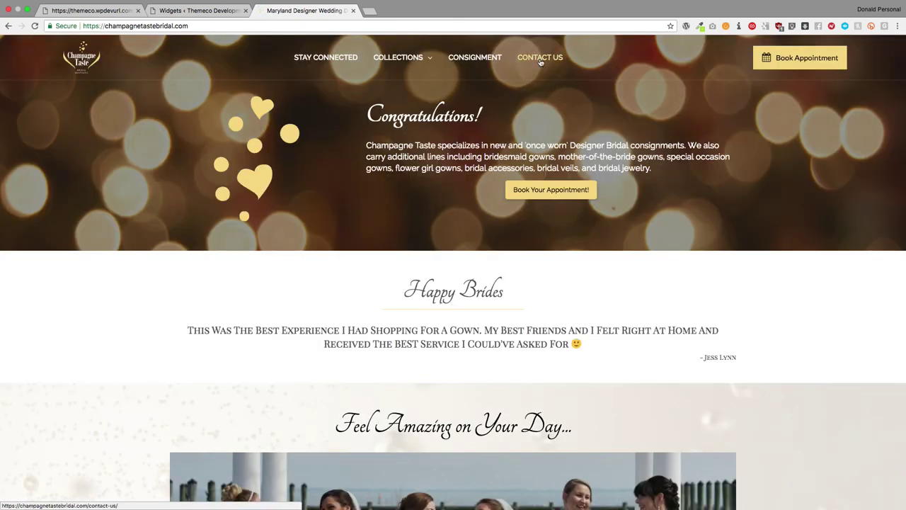
left_click(540, 57)
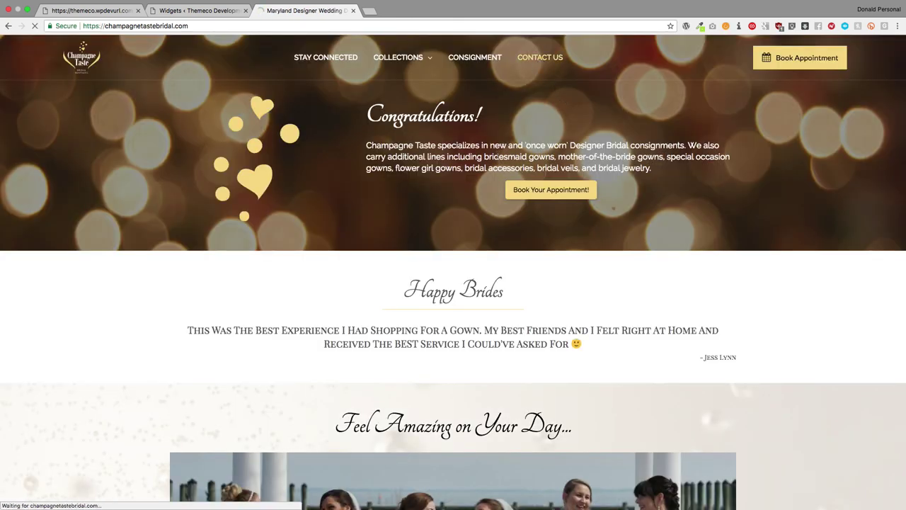
scroll(564, 340, "down", 5)
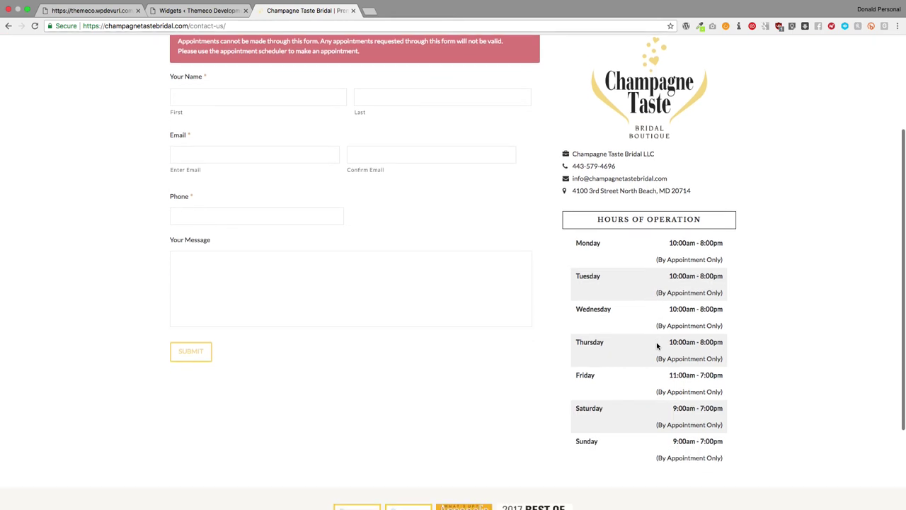
left_click_drag(575, 240, 722, 460)
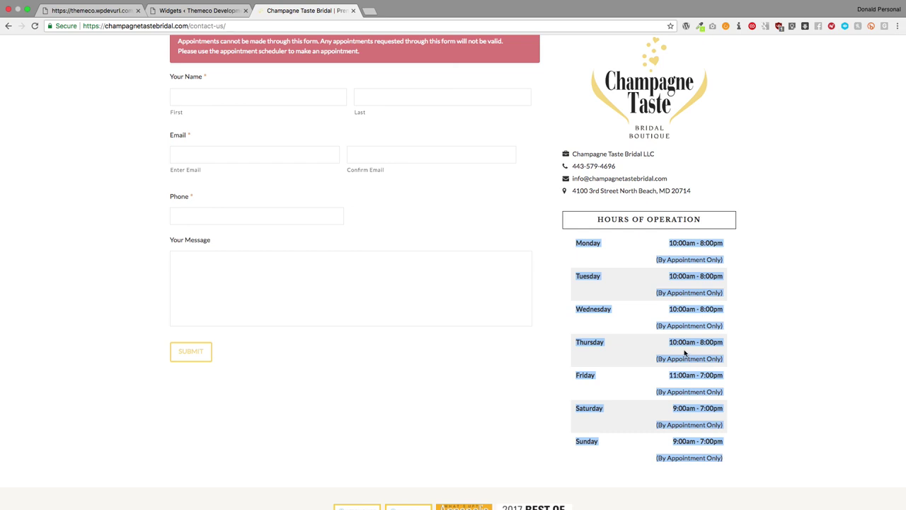
left_click(639, 334)
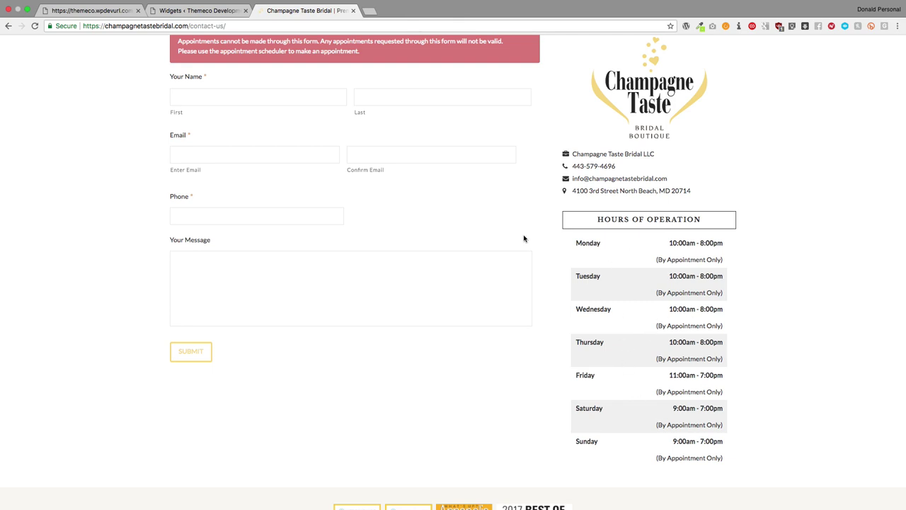
Return to the WordPress admin and add a new sidebar named "Hours of Operation"
left_click(187, 10)
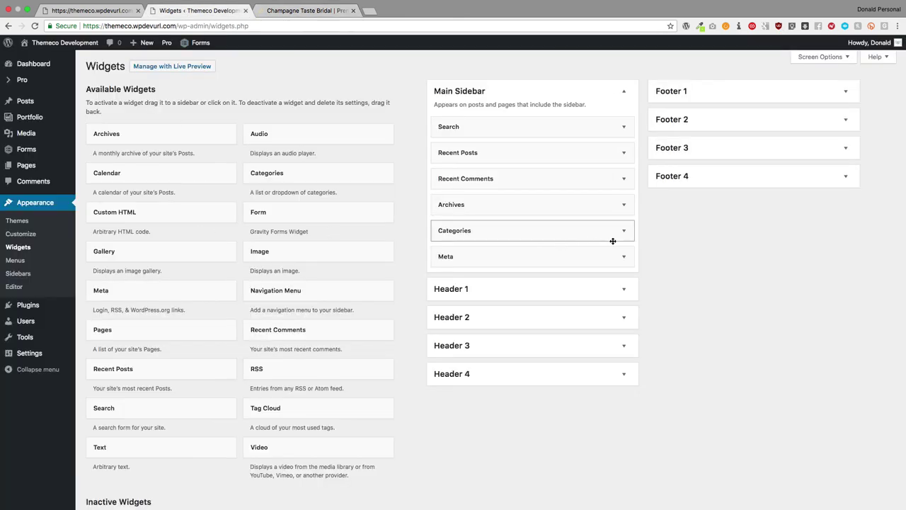
left_click(25, 274)
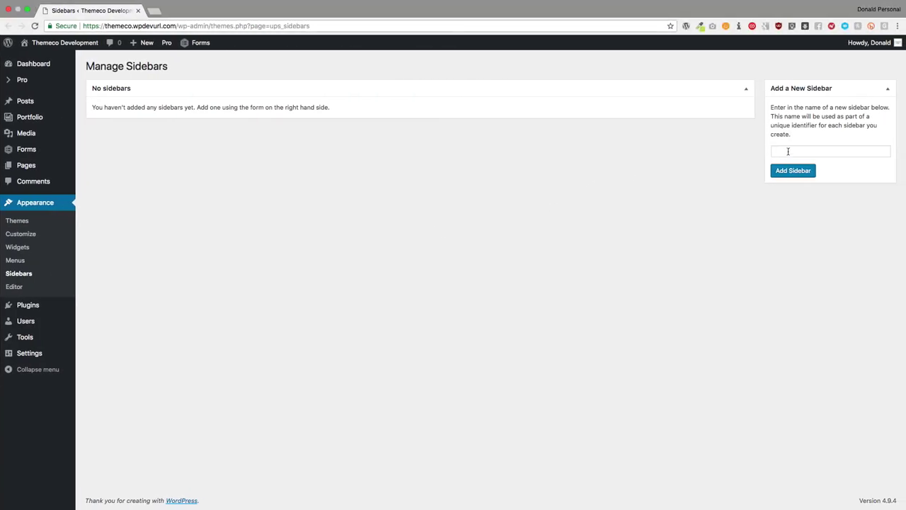
left_click(787, 151)
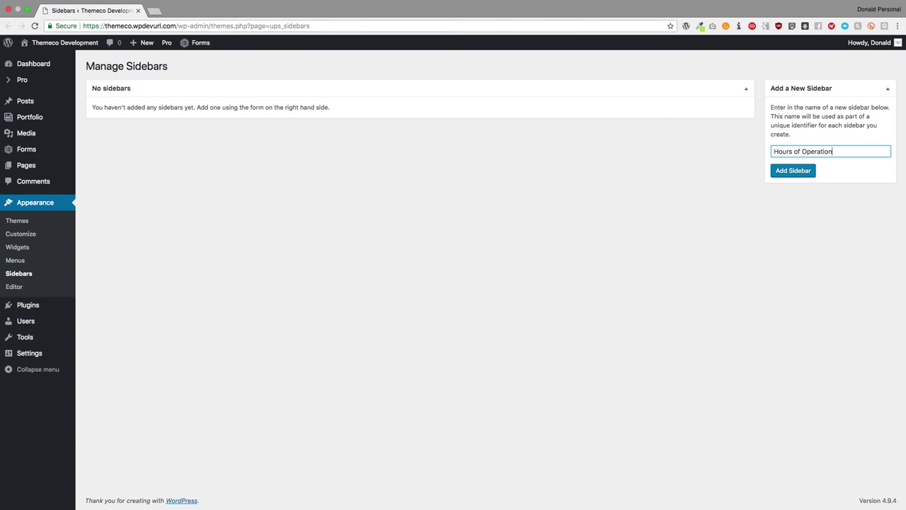
left_click(779, 171)
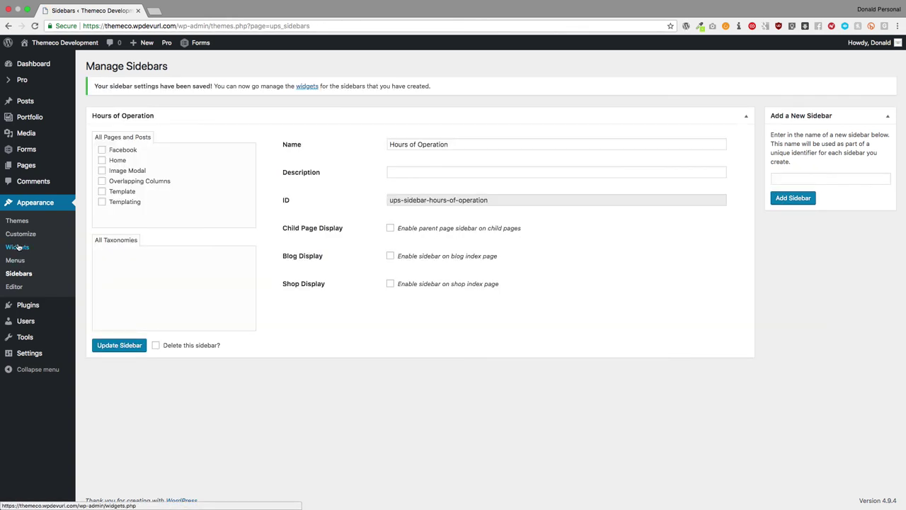
Add a Text widget with the content "Monday 8 - 3pm" to the Hours of Operation widget area and save it
left_click(18, 247)
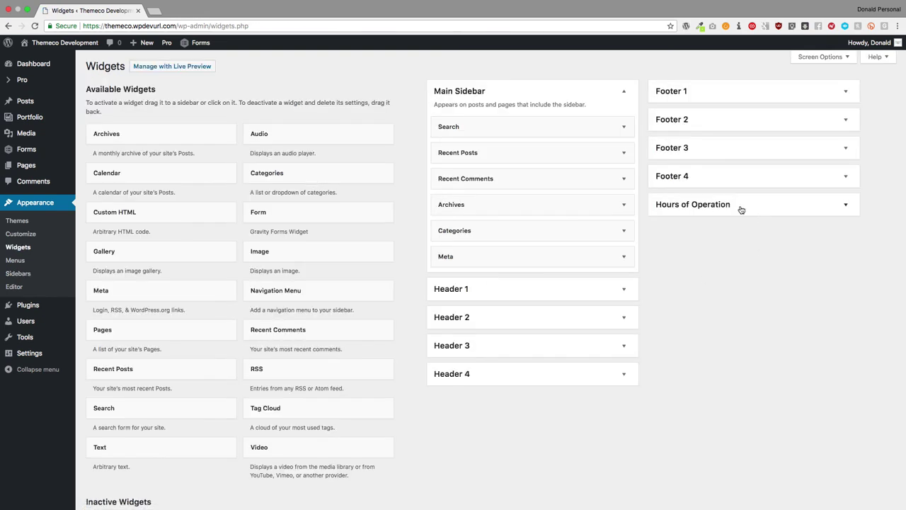
left_click(740, 207)
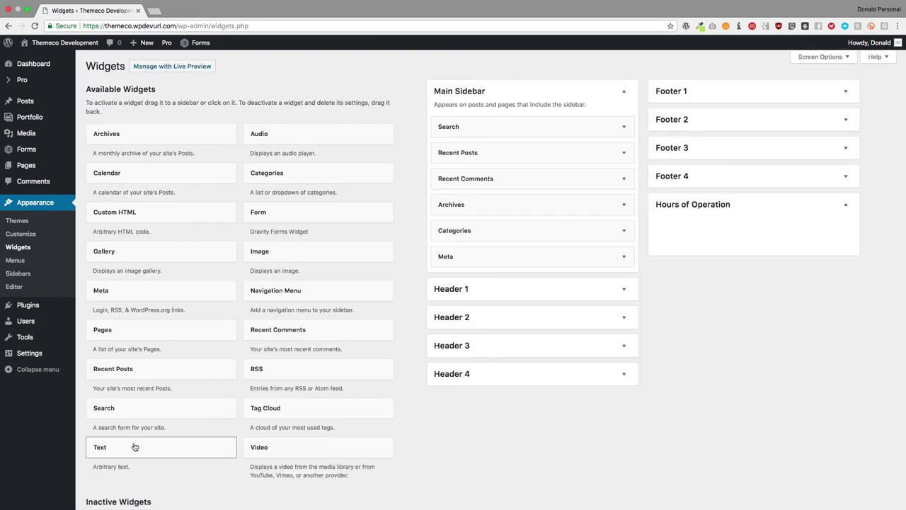
left_click_drag(138, 447, 703, 232)
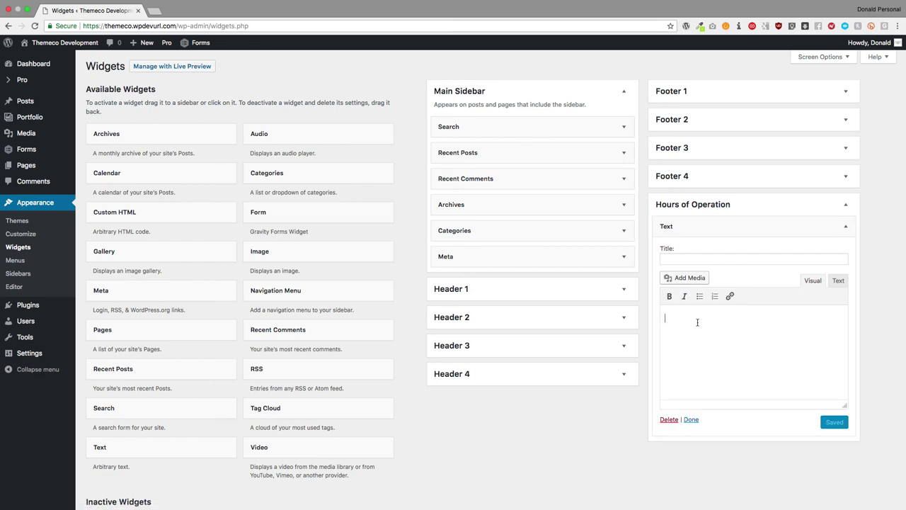
type("Monday 8 - 3pm")
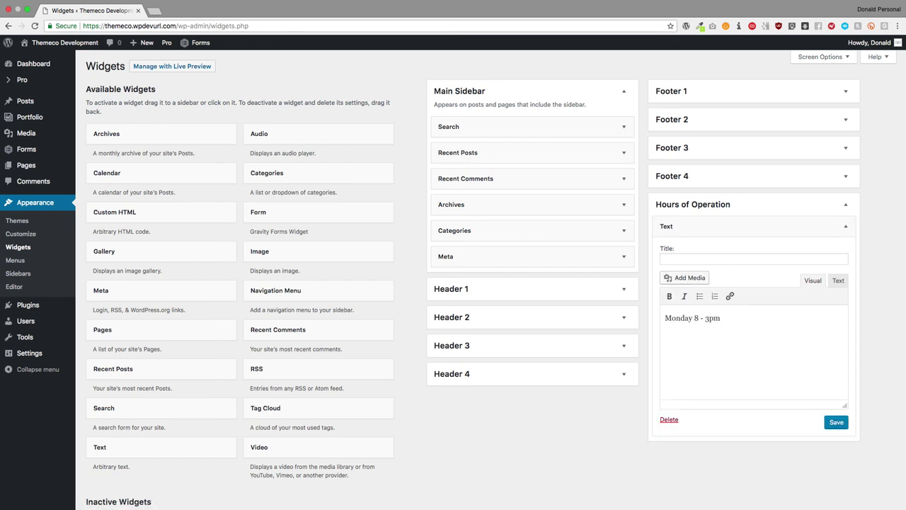
left_click(836, 422)
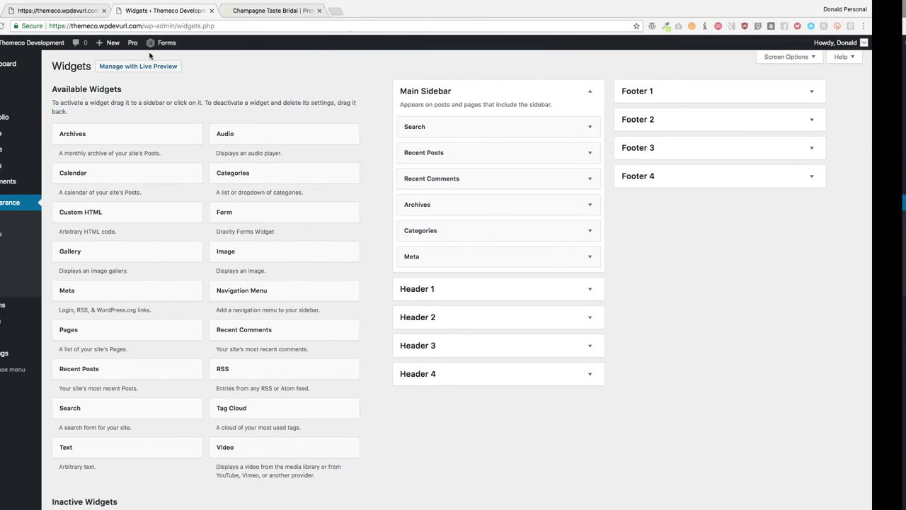
Save and reload the page in the Pro builder, and set the Widget Area's sidebar to Hours of Operation
left_click(58, 10)
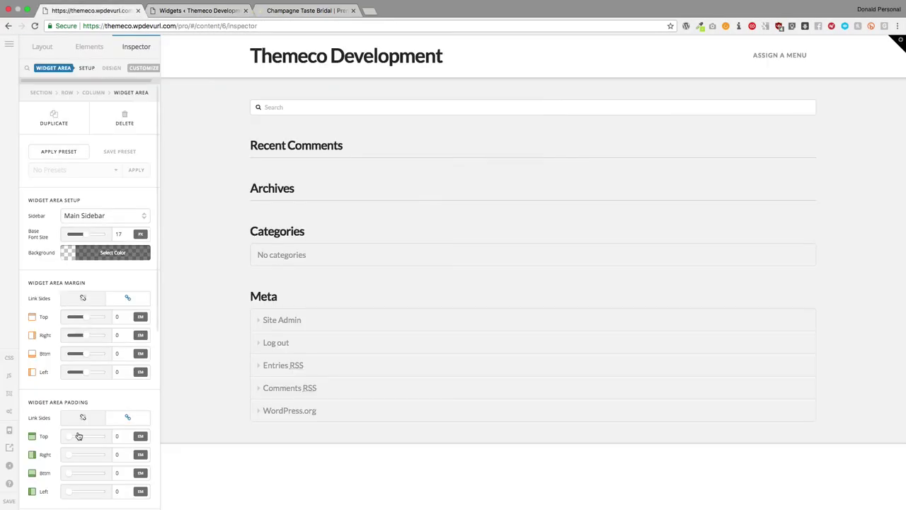
left_click(12, 492)
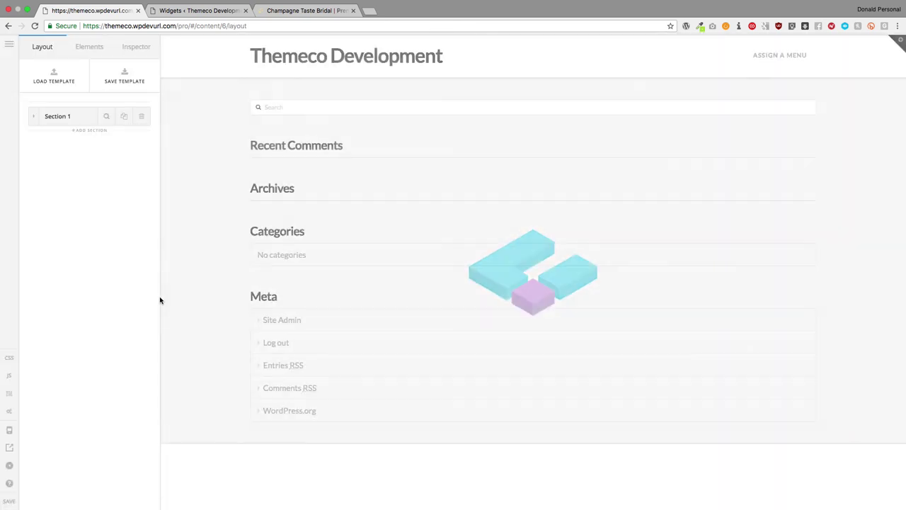
left_click(310, 230)
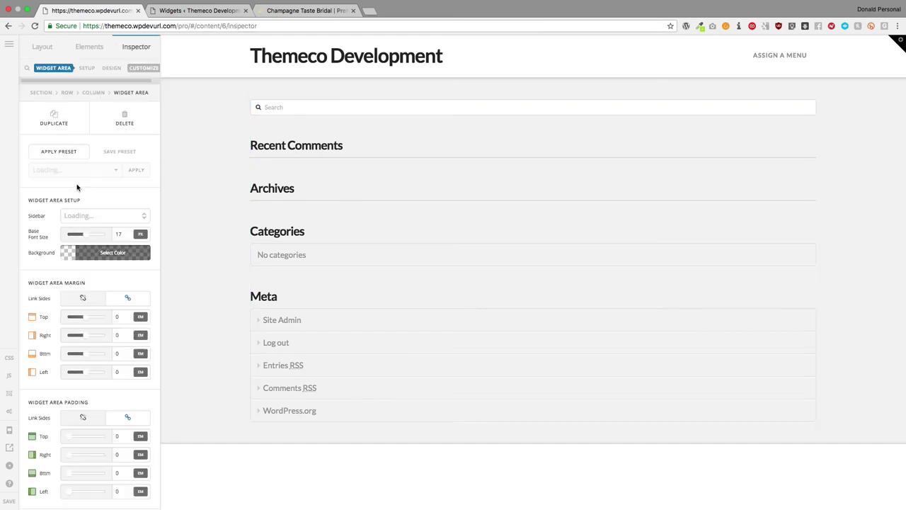
left_click(85, 216)
left_click(90, 296)
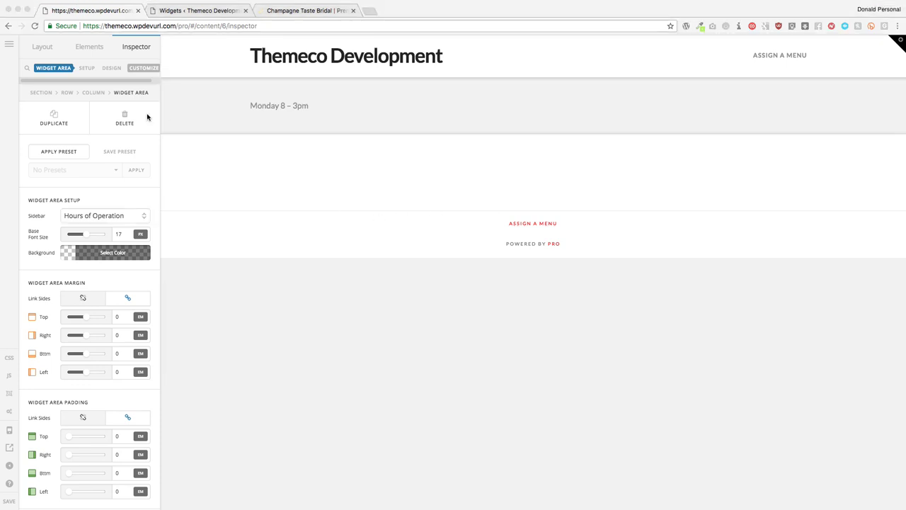
Delete the Widget Area element from the page and confirm its removal
left_click(181, 121)
left_click(119, 121)
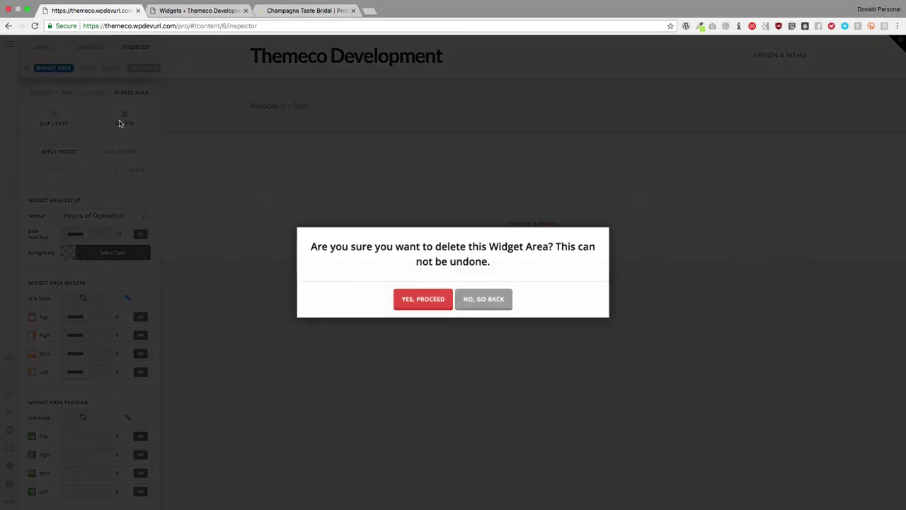
left_click(439, 301)
Examine the Classic Elements section of the element library, from Classic Accordion through Classic Widget Area
left_click(89, 46)
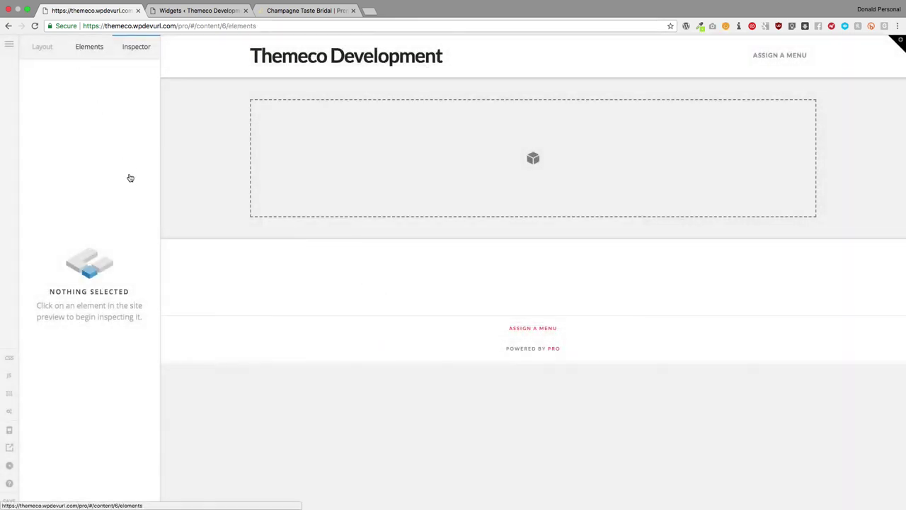
scroll(115, 184, "down", 10)
scroll(115, 185, "down", 5)
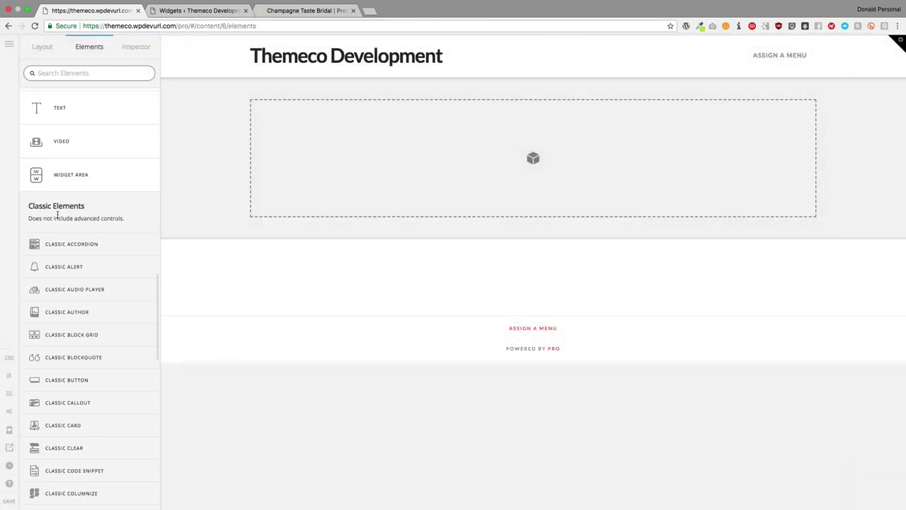
left_click_drag(26, 208, 125, 218)
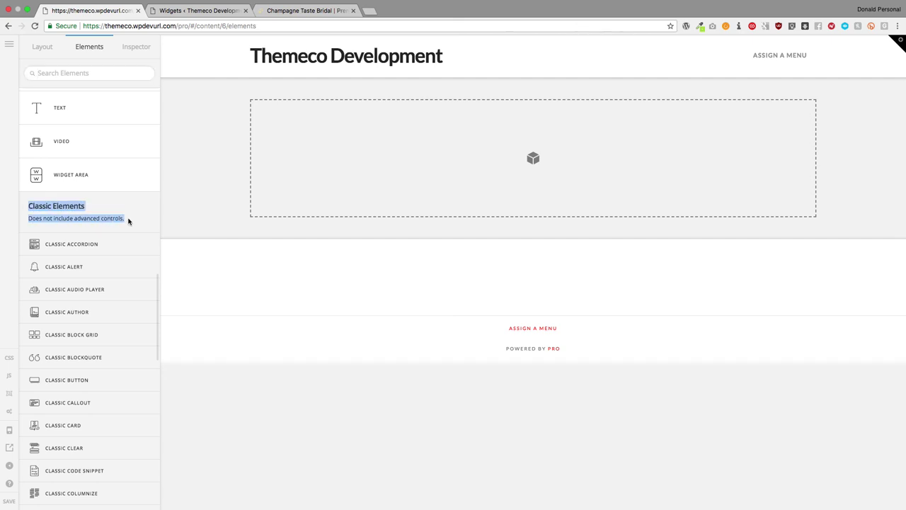
left_click(128, 221)
scroll(106, 228, "down", 10)
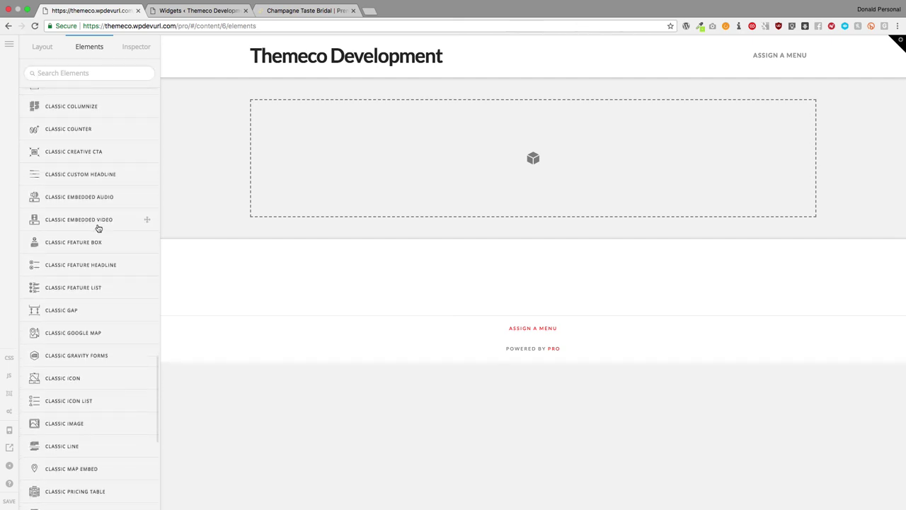
scroll(99, 228, "down", 5)
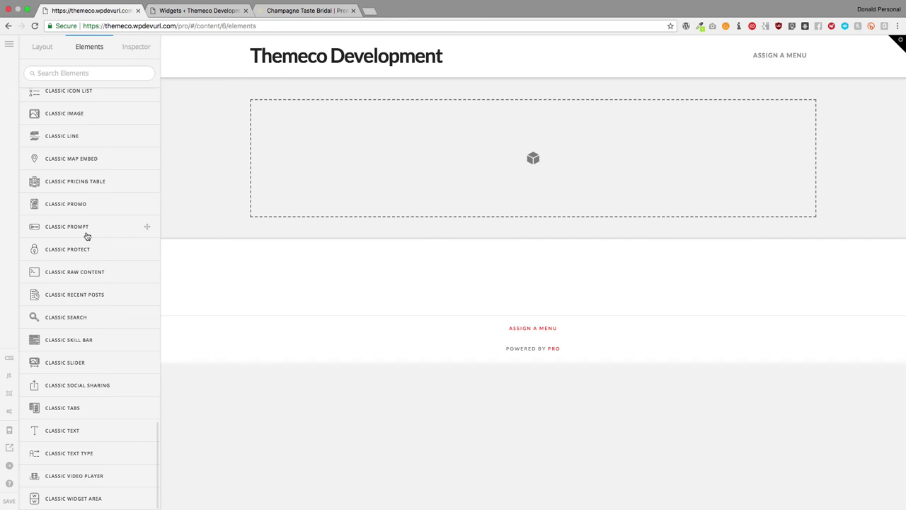
scroll(87, 236, "up", 8)
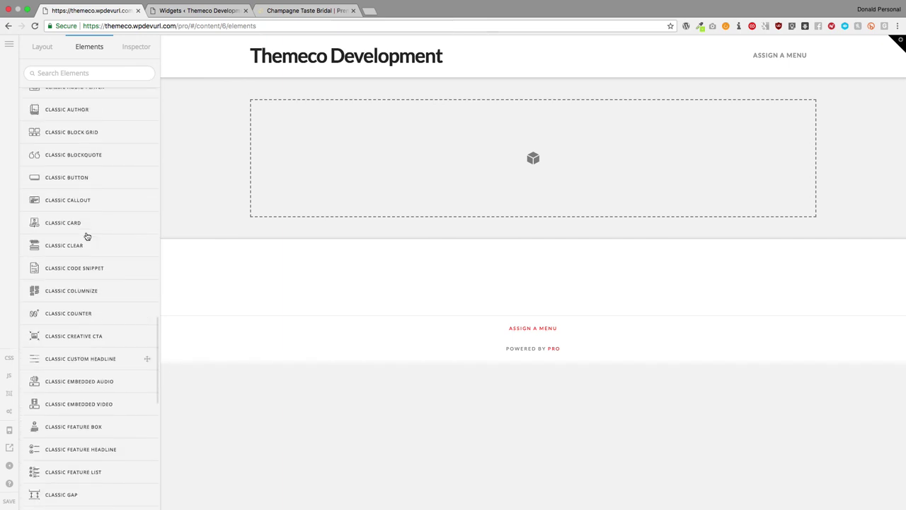
scroll(86, 236, "up", 3)
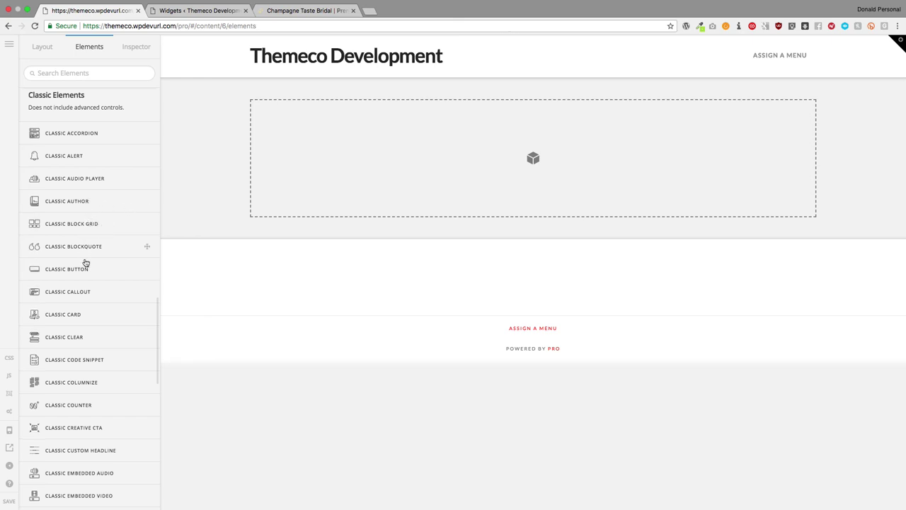
scroll(85, 296, "down", 2)
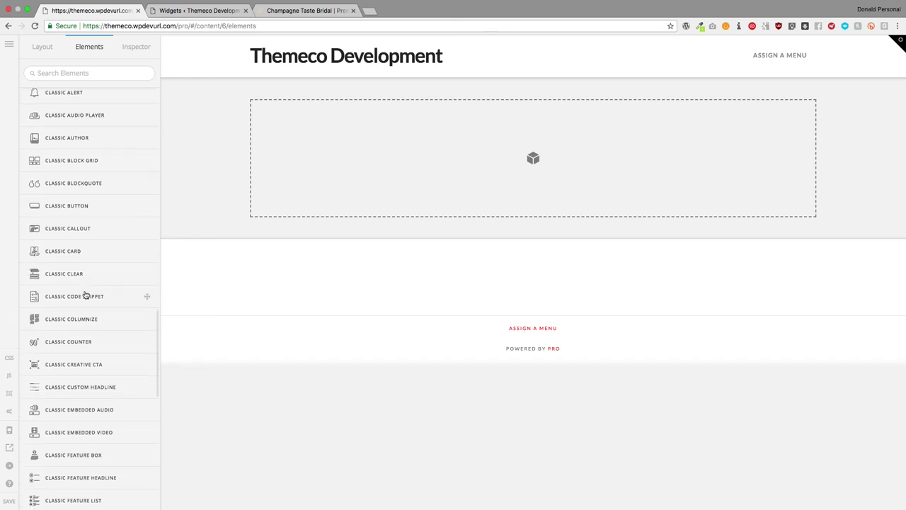
scroll(86, 262, "down", 3)
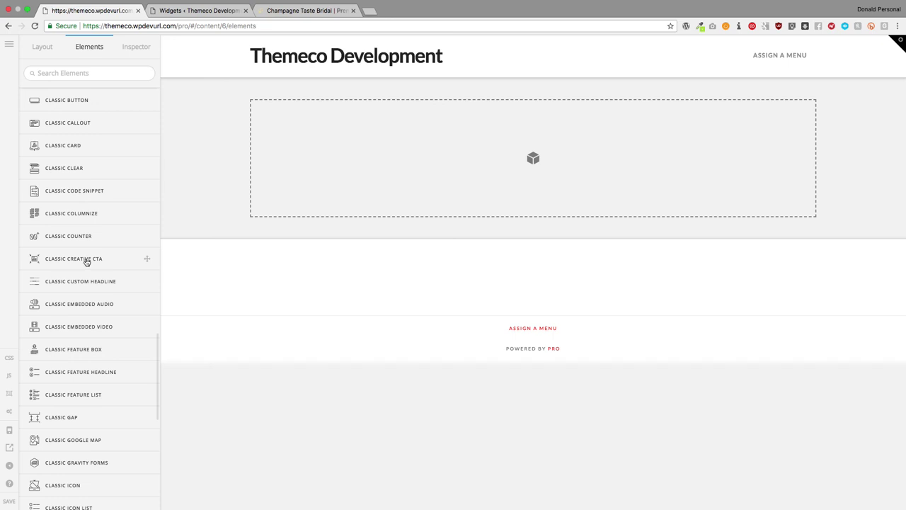
scroll(86, 262, "down", 5)
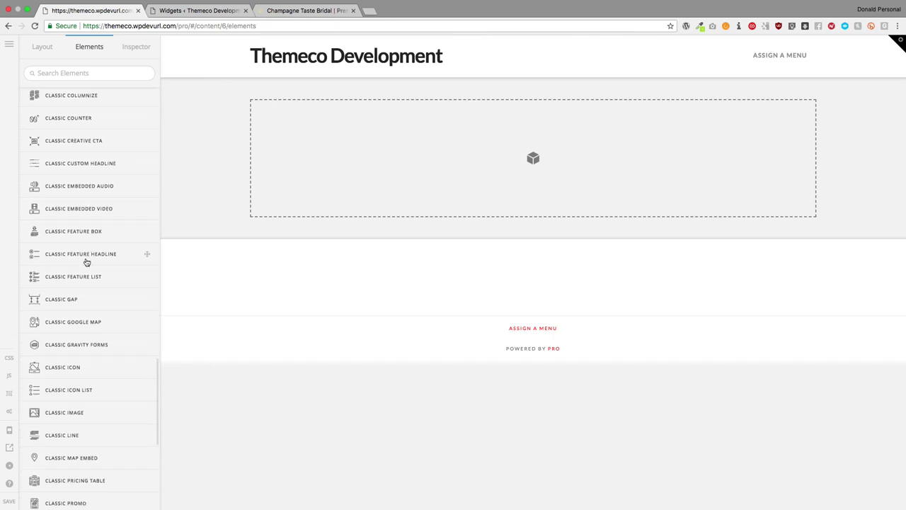
scroll(87, 262, "down", 1)
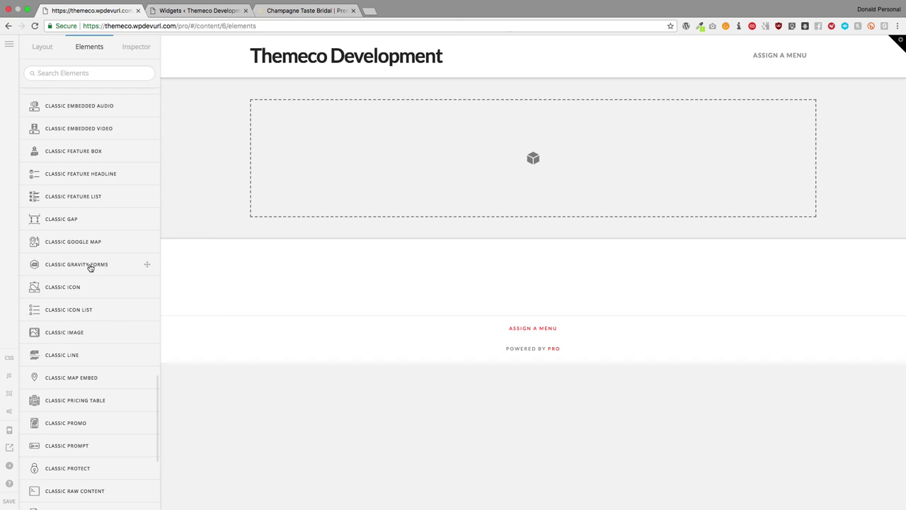
scroll(90, 267, "down", 5)
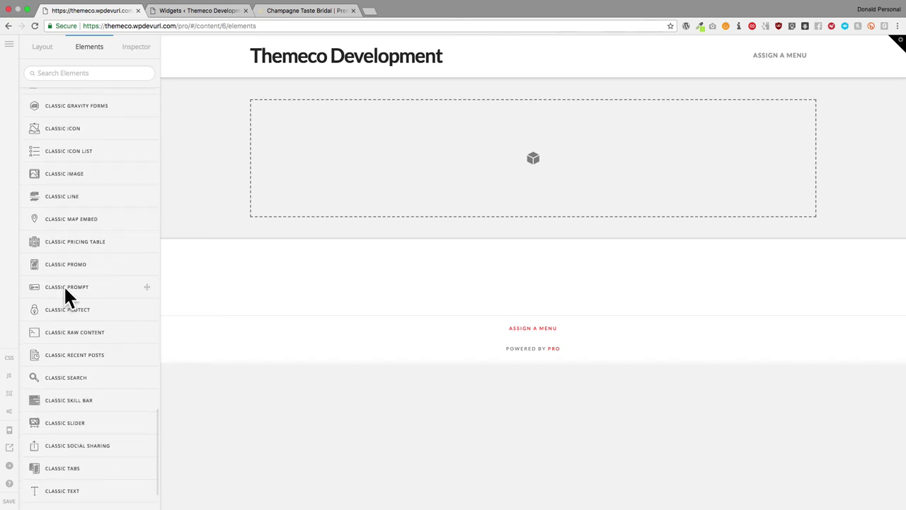
Add a Map element to the empty column and set its map type to Google
scroll(75, 281, "up", 15)
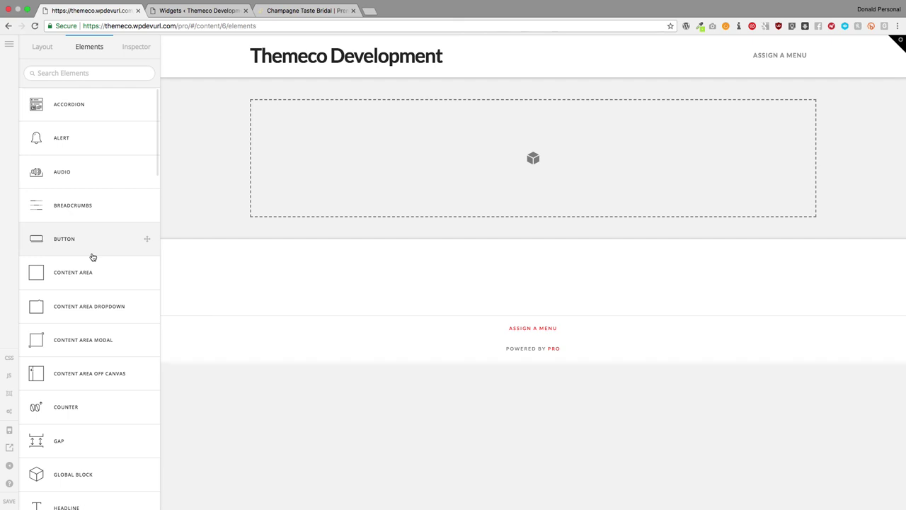
scroll(92, 256, "down", 10)
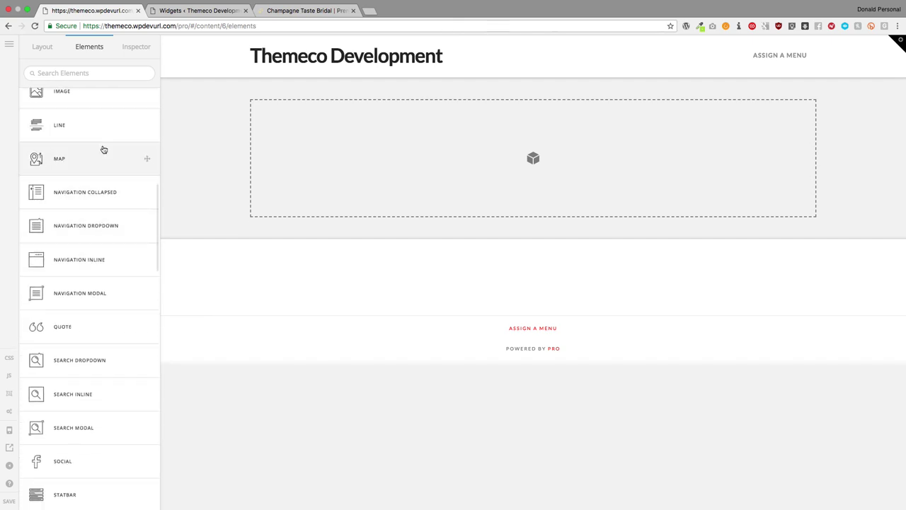
mouse_move(104, 152)
left_mouse_down()
mouse_move(310, 175)
mouse_move(343, 141)
left_mouse_up()
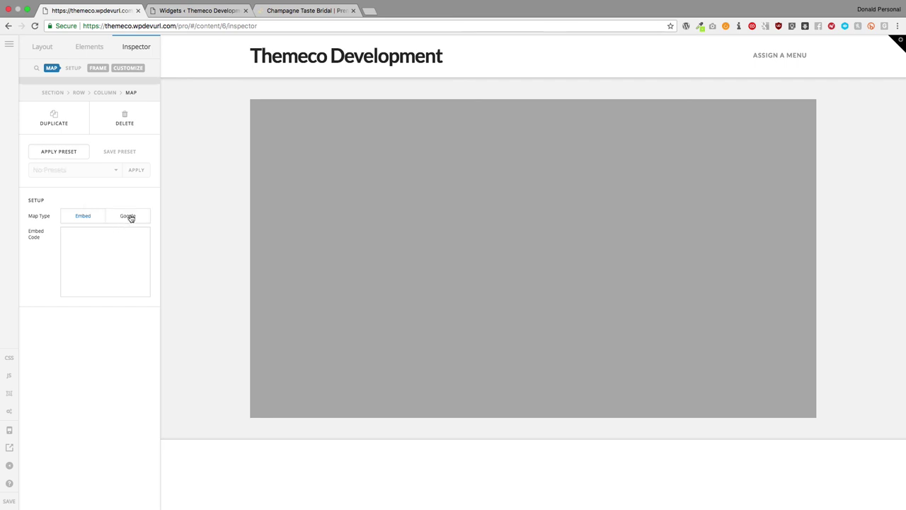
left_click(128, 216)
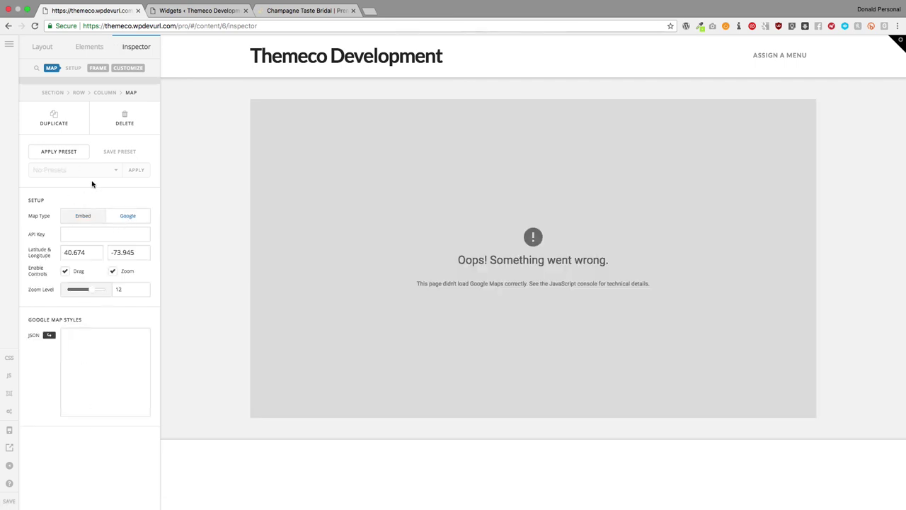
Add a Classic Google Map element above the existing Map element in the column
left_click(94, 50)
scroll(70, 306, "down", 10)
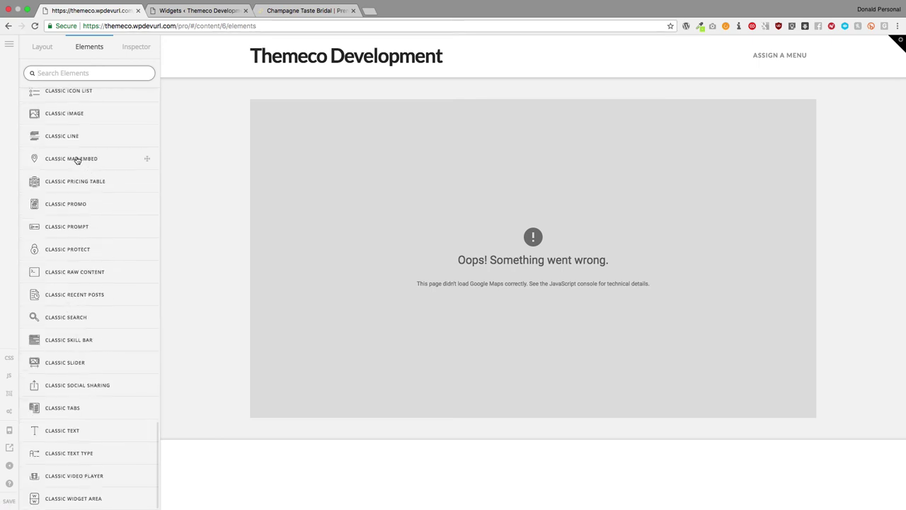
scroll(79, 160, "up", 5)
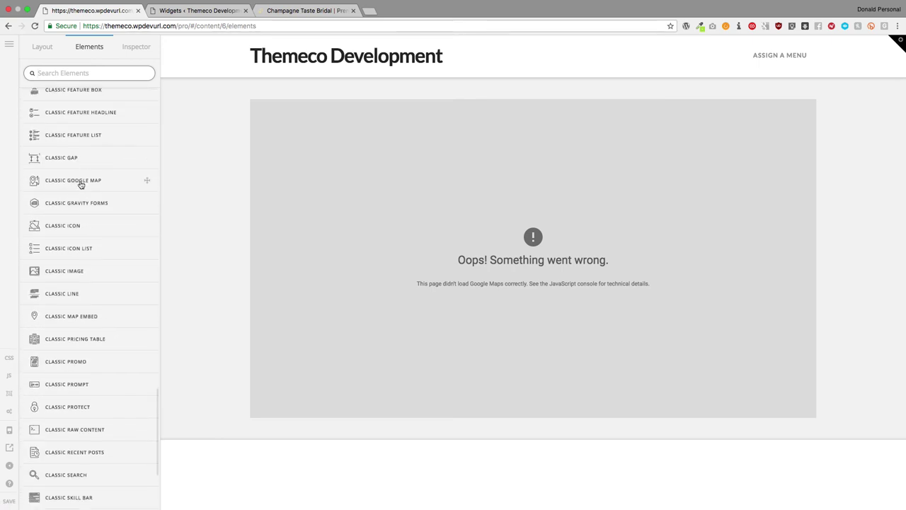
left_click_drag(93, 180, 309, 64)
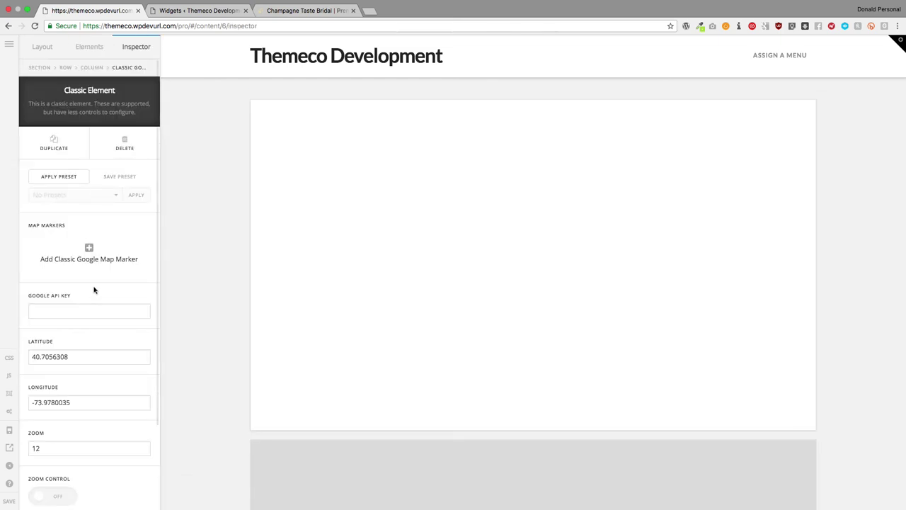